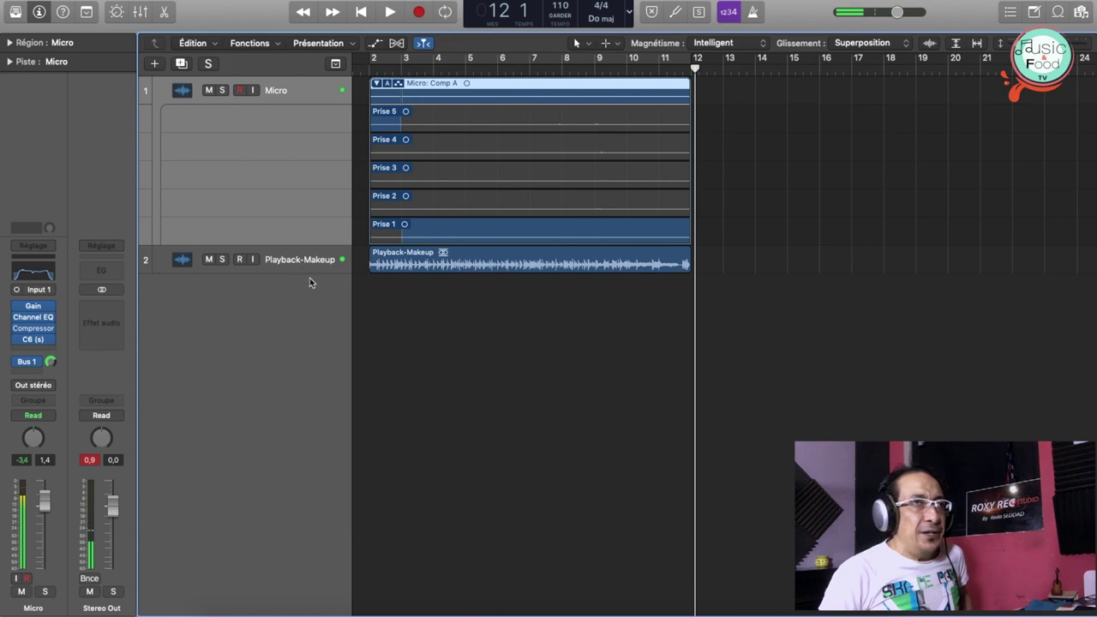
- Mute the Playback-Makeup track, select the Micro take folder and listen to its comp alone through to bar 11
click(209, 260)
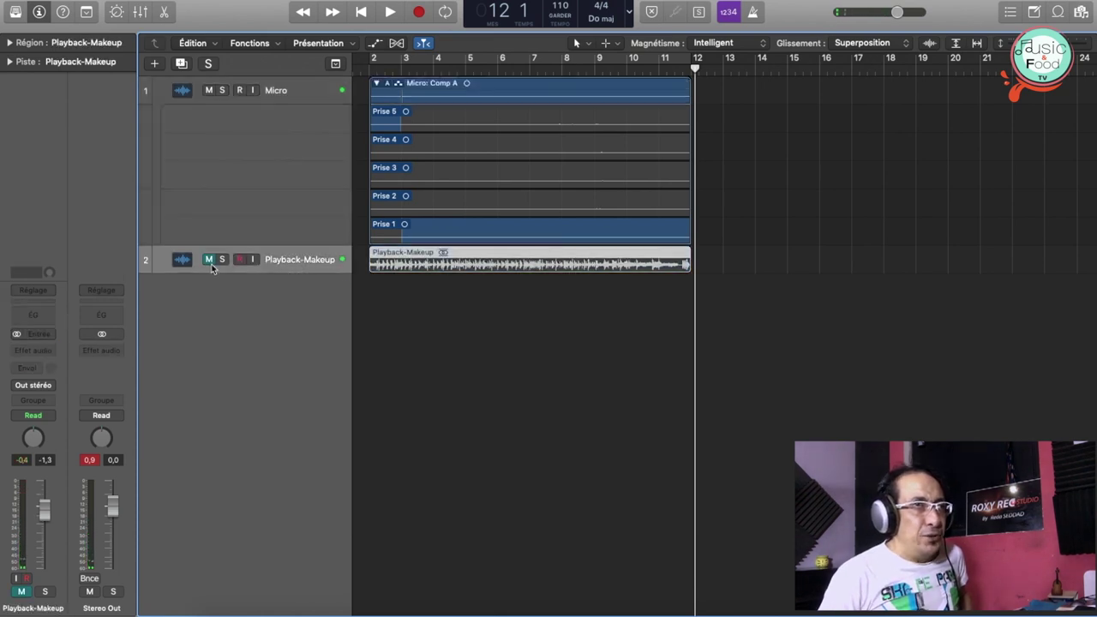
click(306, 126)
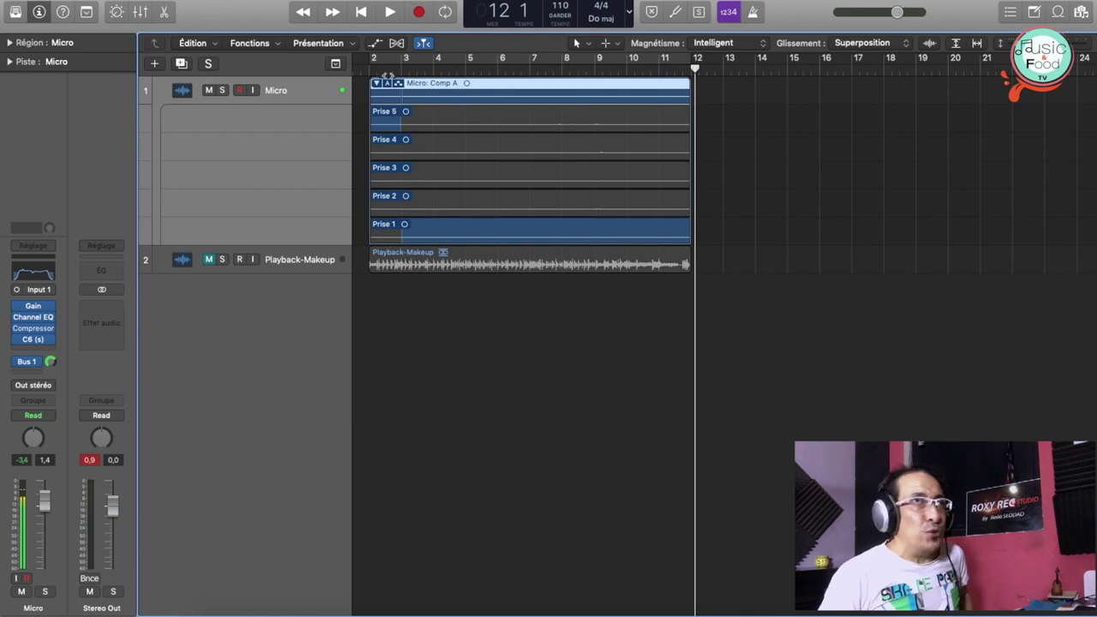
key(space)
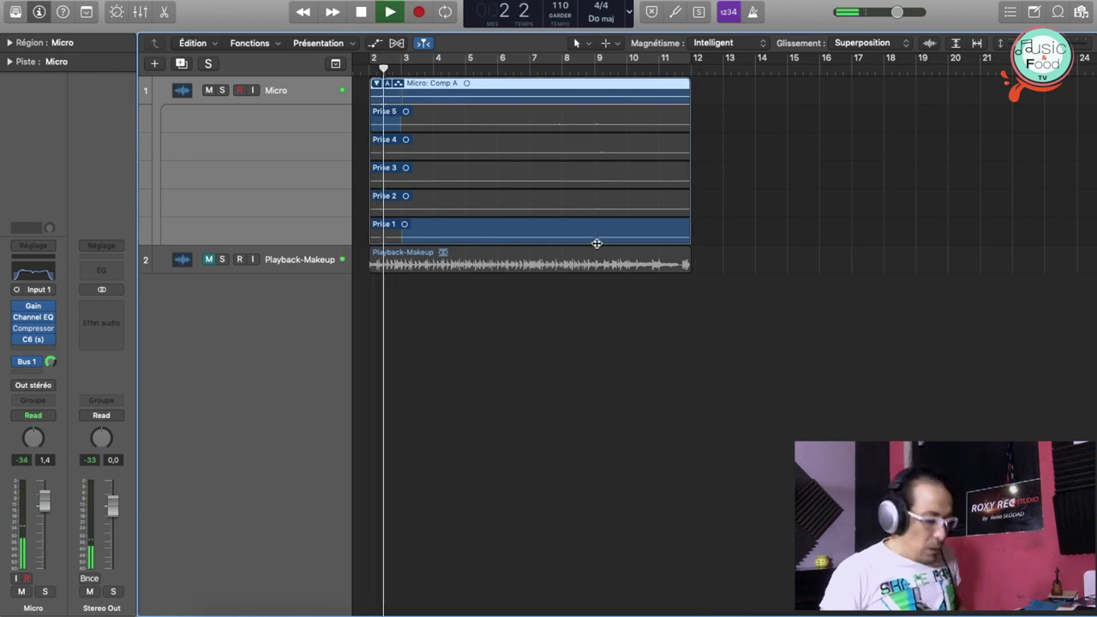
scroll(597, 245, up, 6)
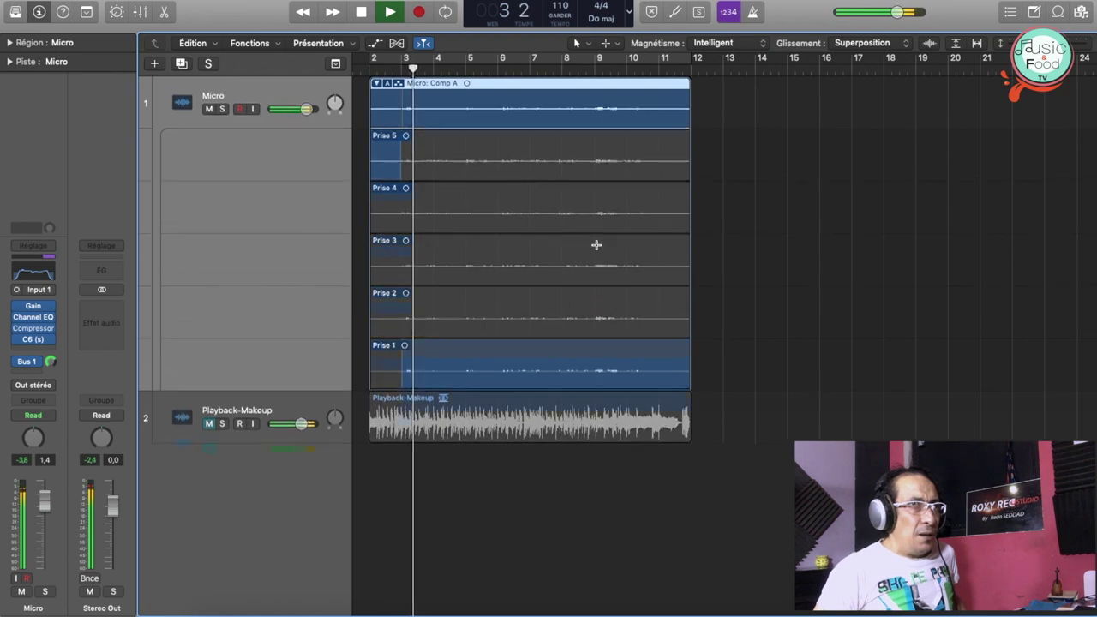
scroll(597, 245, up, 2)
scroll(597, 245, up, 3)
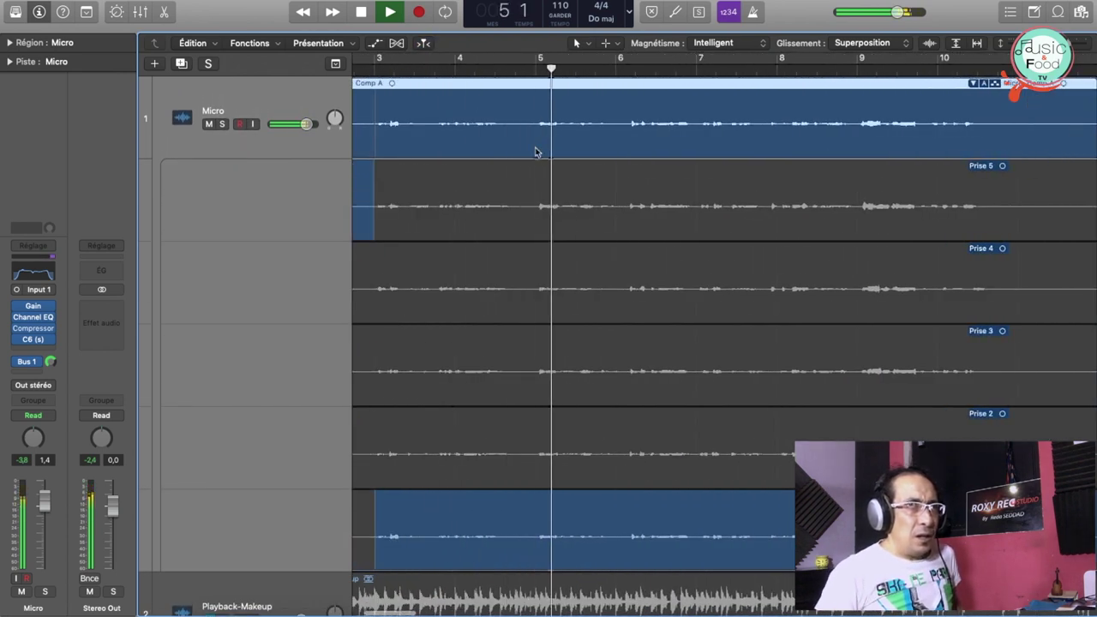
scroll(637, 135, right, 5)
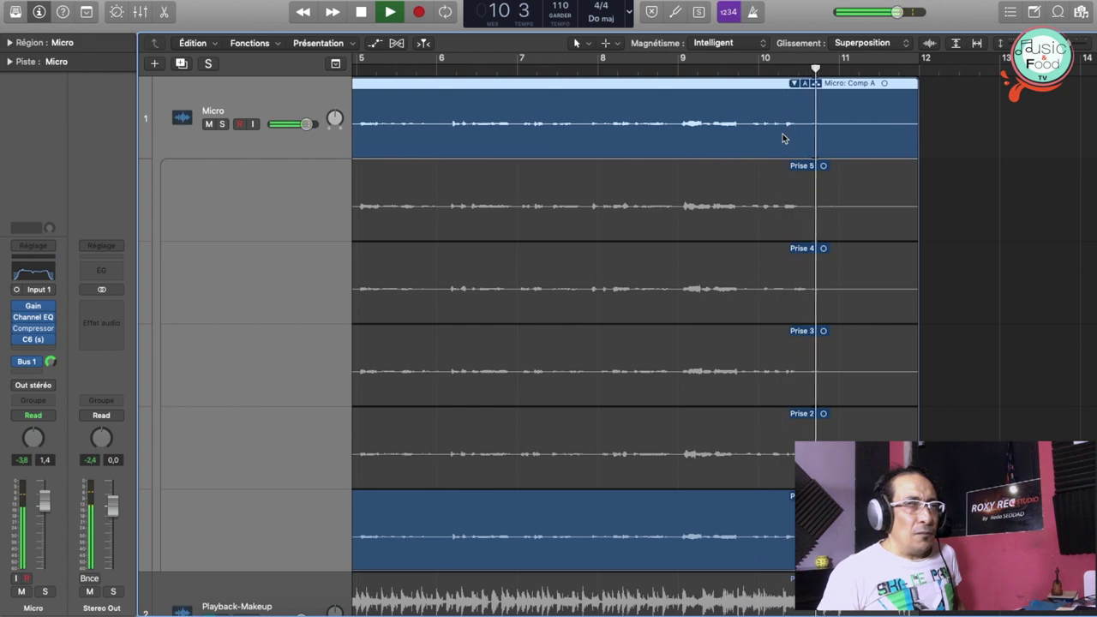
key(space)
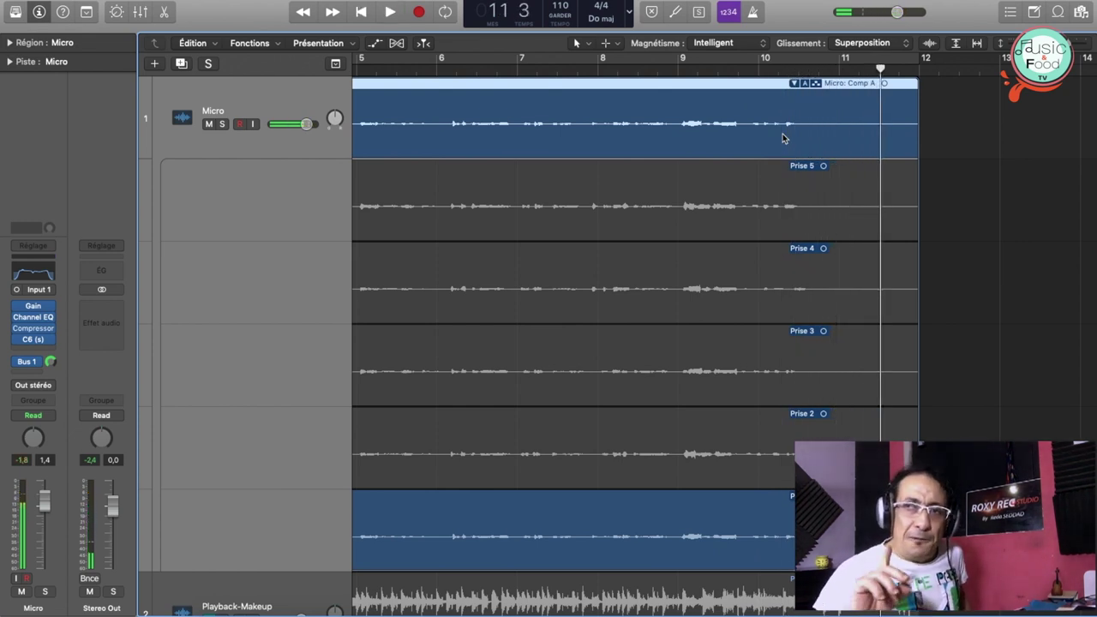
- Extend the Prise 5 comp selection to just before bar 11 and listen to it from shortly before bar 3
scroll(782, 134, left, 8)
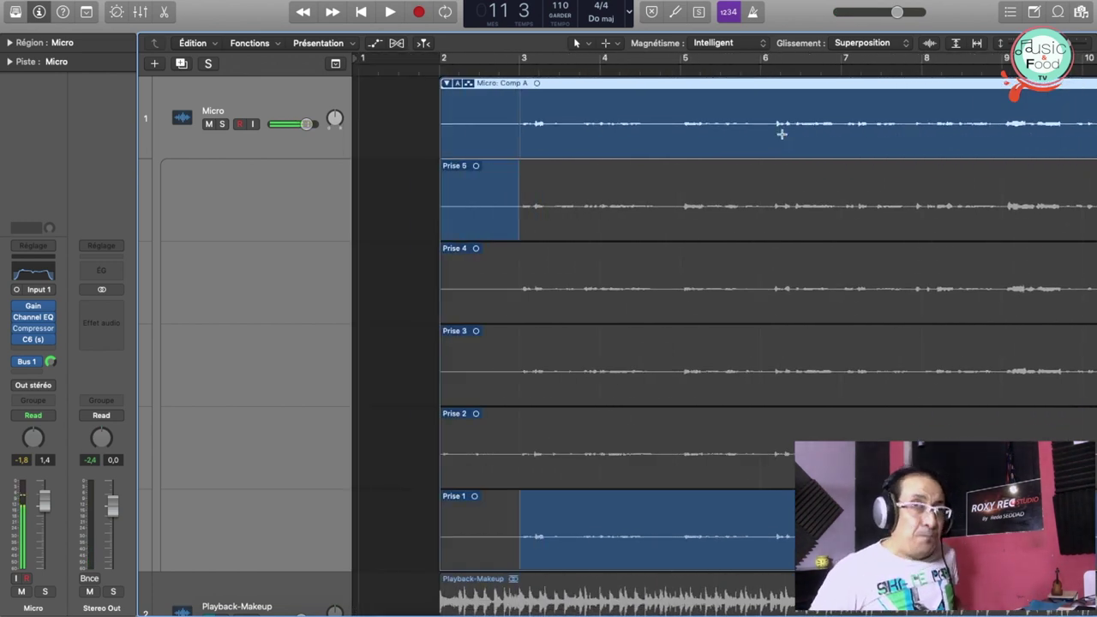
key(super+Left)
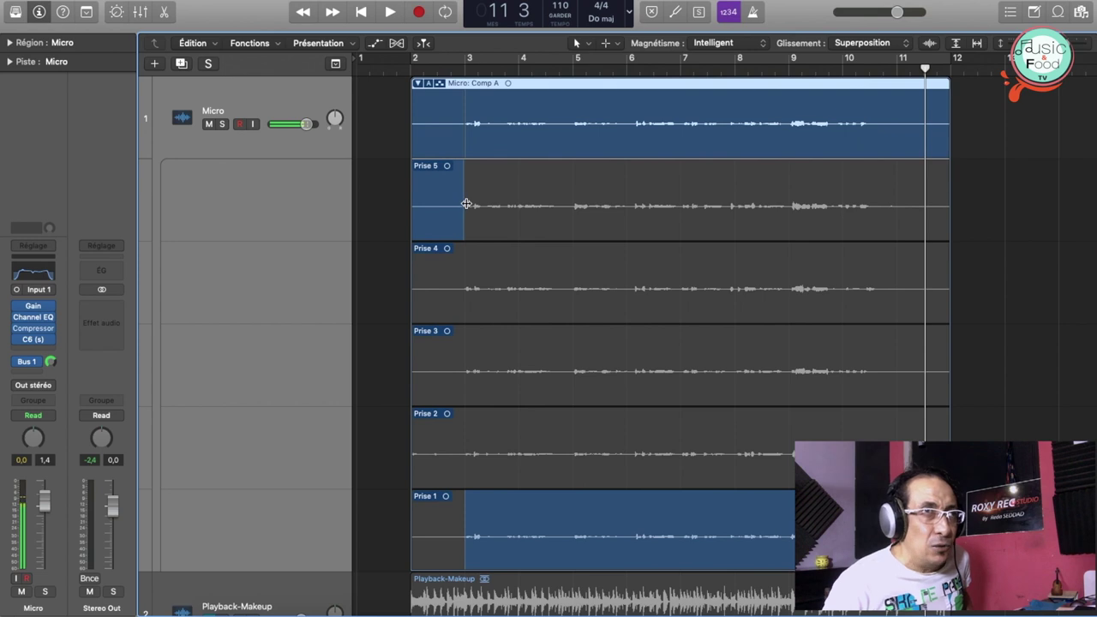
drag(466, 204, 889, 208)
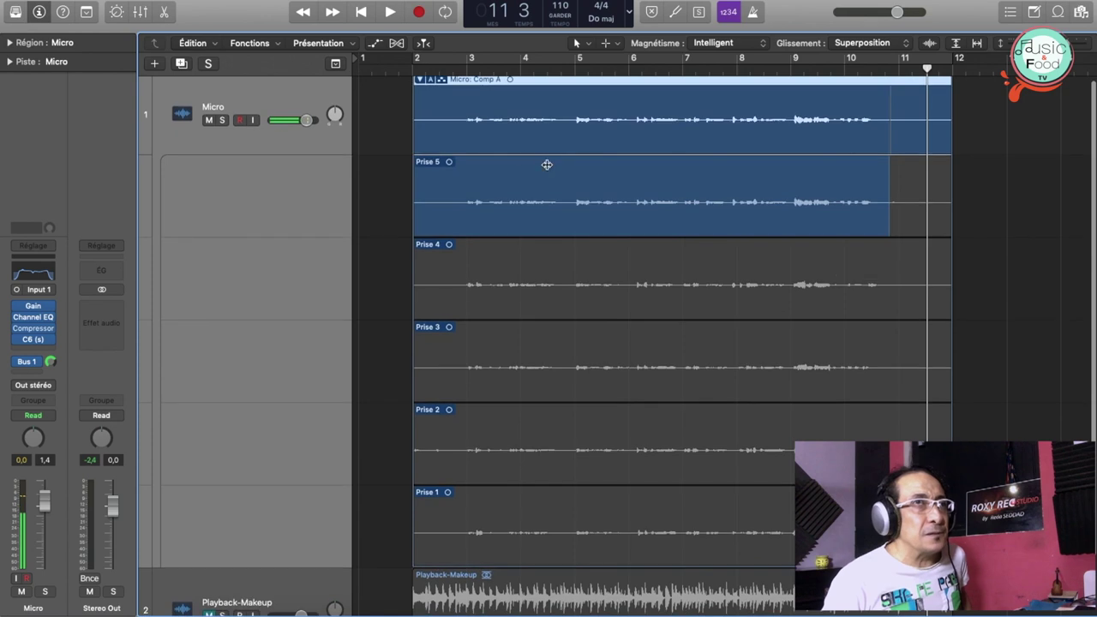
double_click(455, 71)
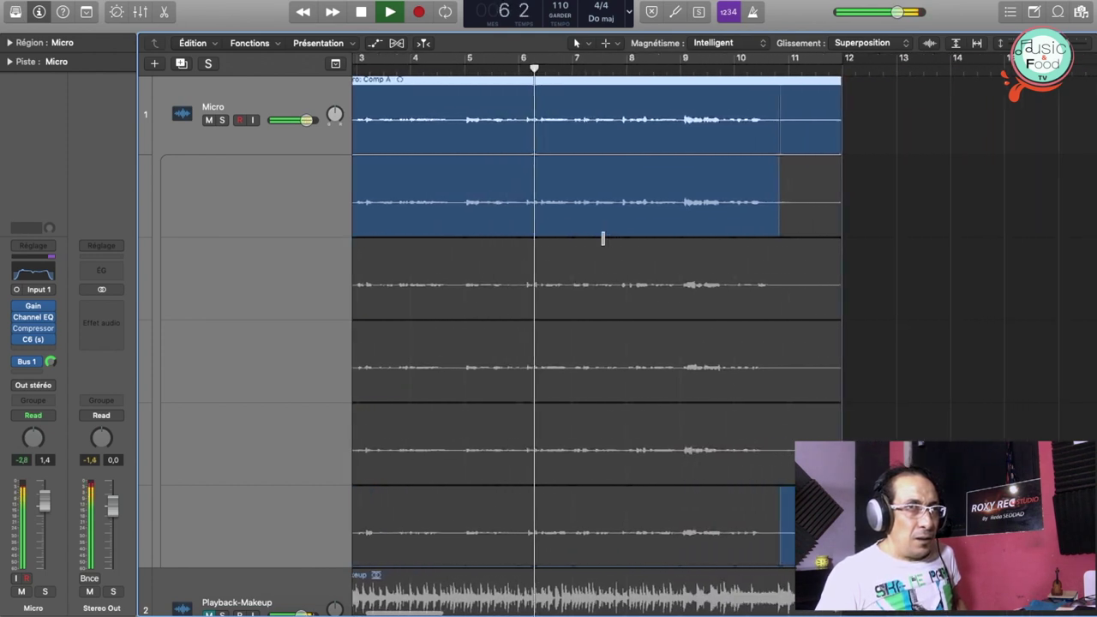
key(space)
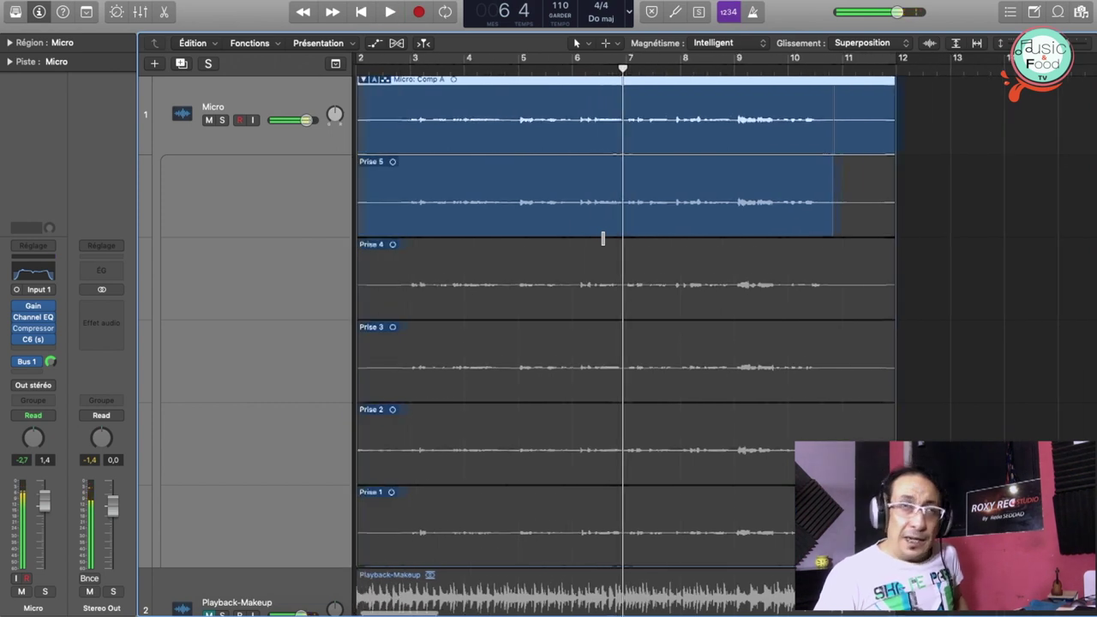
- Use Prise 4 in the comp from just before bar 3 to just before bar 8 and play it back
scroll(603, 238, left, 2)
drag(463, 289, 728, 295)
key(space)
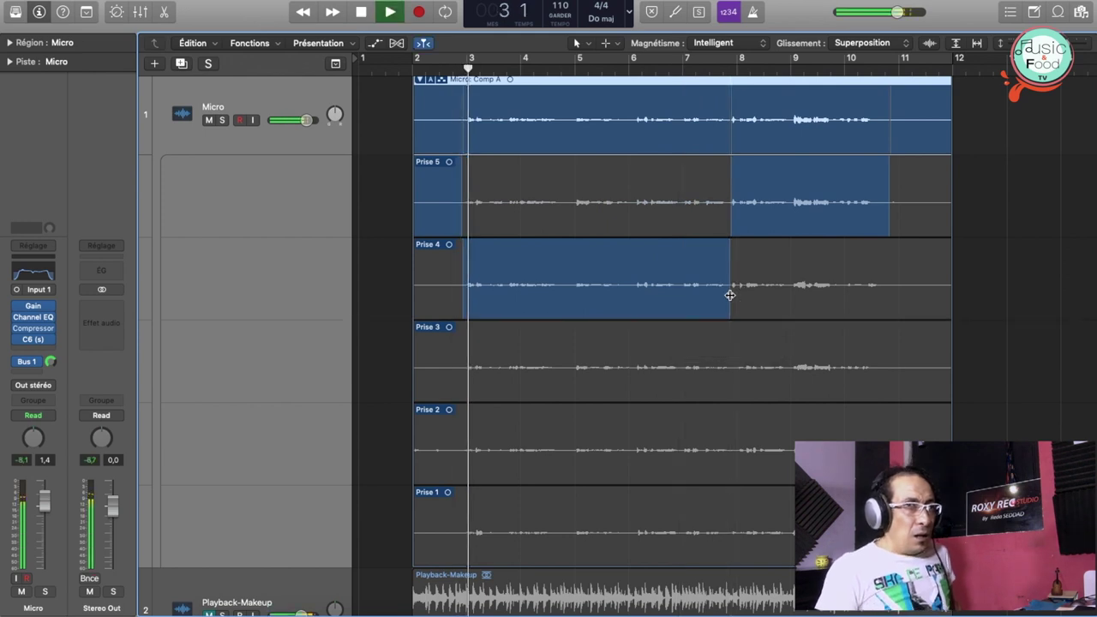
scroll(724, 301, down, 2)
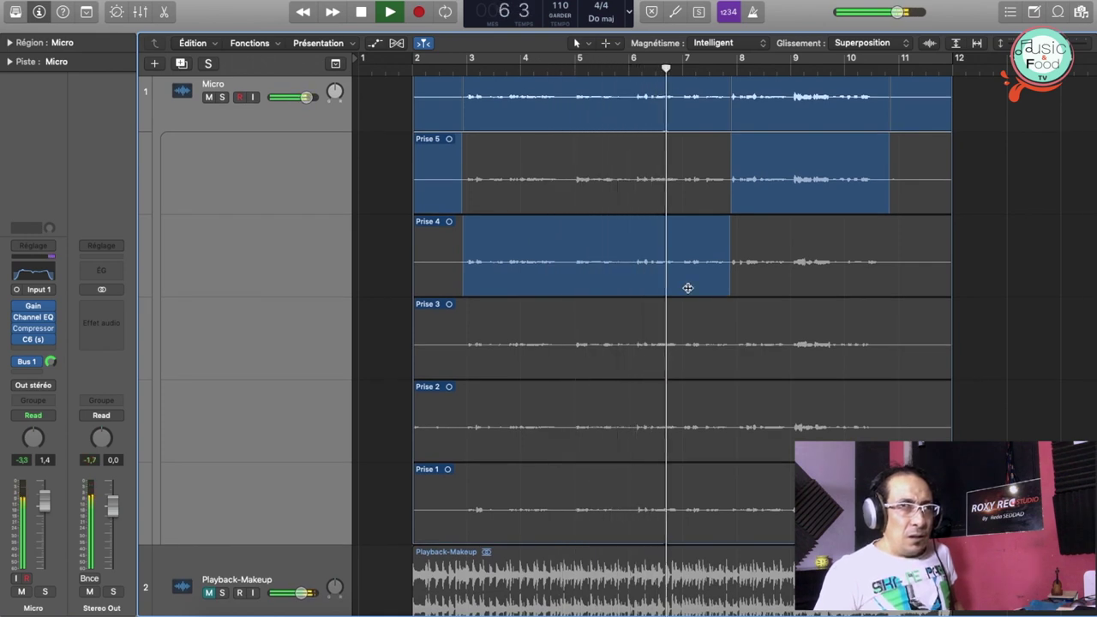
key(space)
- Select Prise 3 for the comp from about bar 3 to bar 7 and listen to the passage
drag(465, 345, 682, 358)
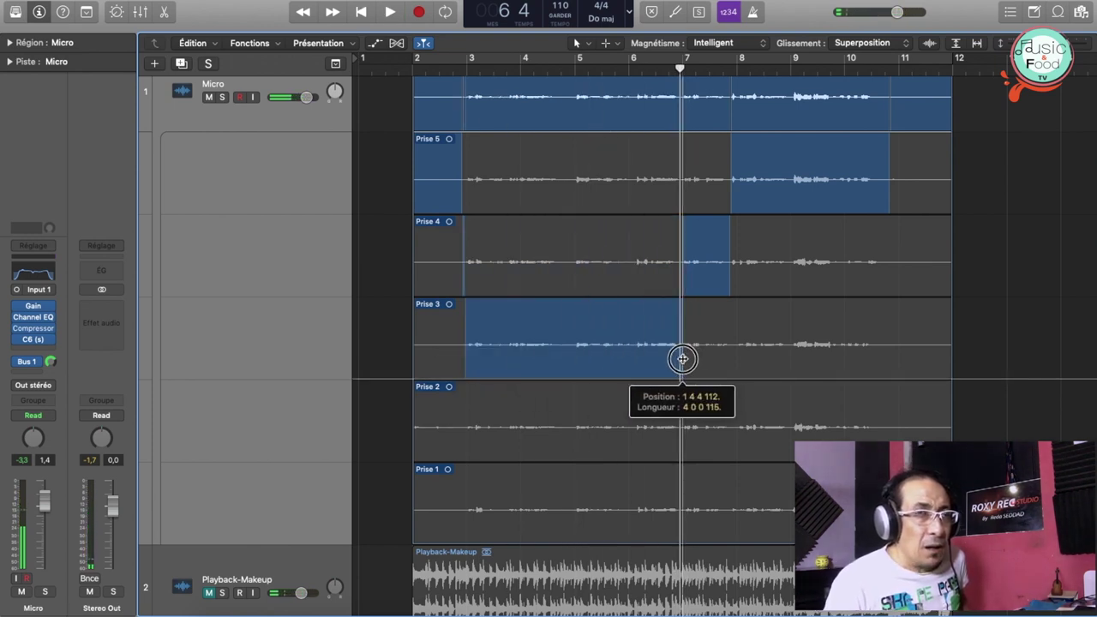
key(space)
scroll(541, 355, down, 1)
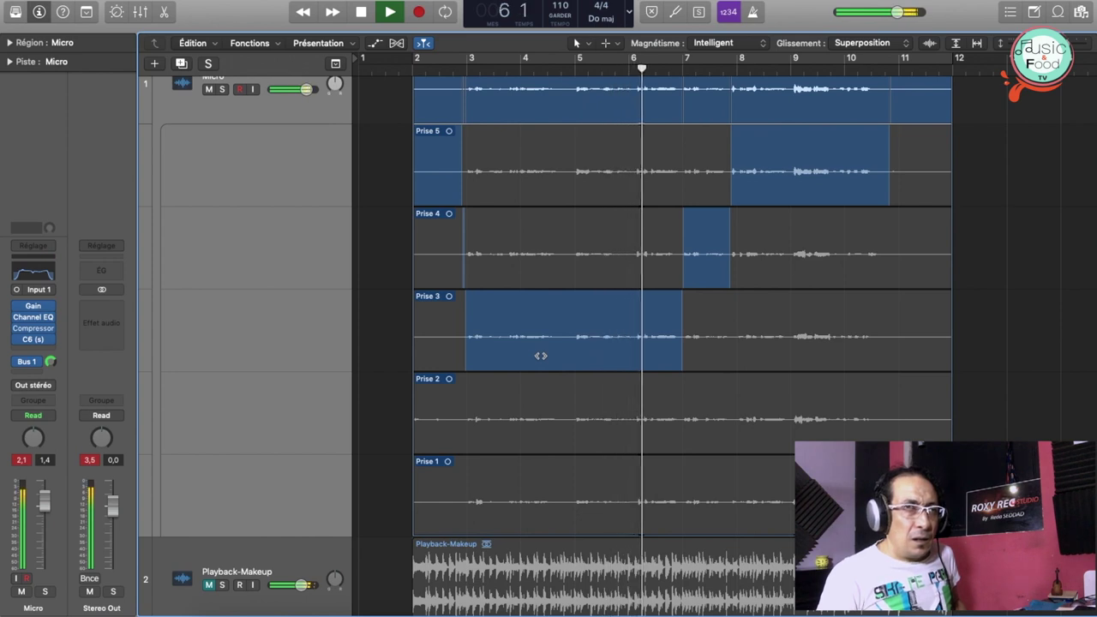
key(space)
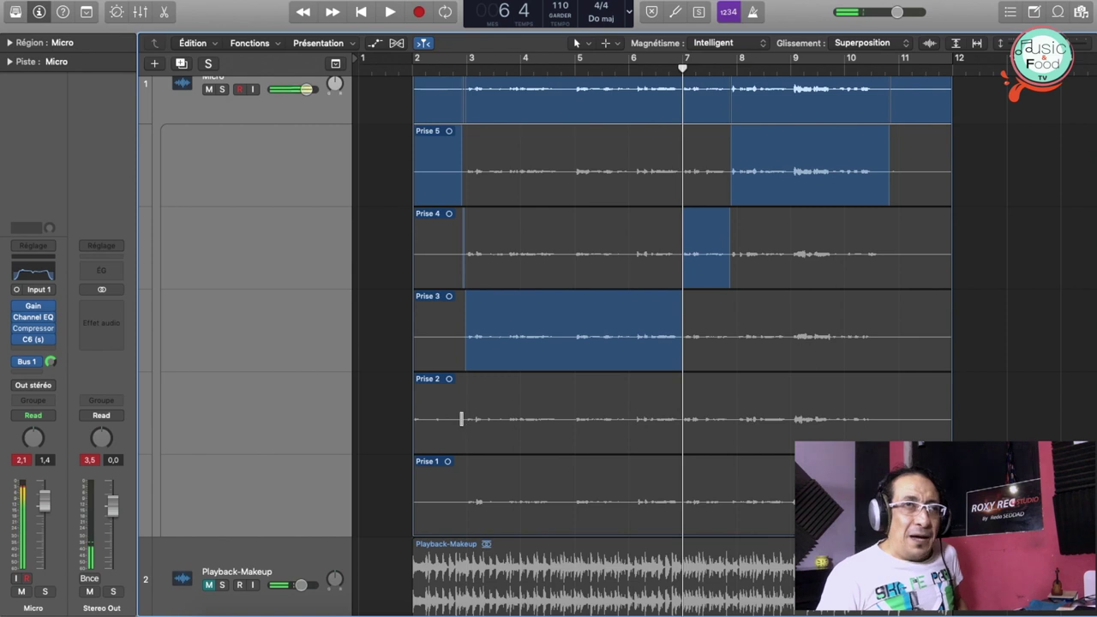
- Swap the passage from about bar 3 to bar 7 to Prise 2 and listen to it
drag(463, 419, 682, 419)
key(space)
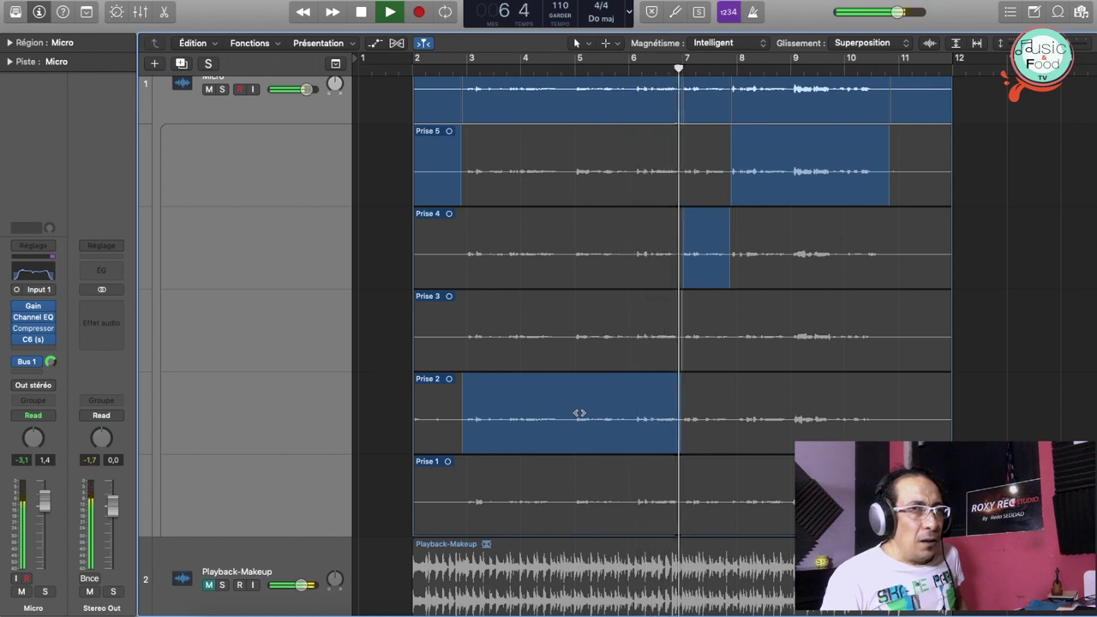
key(space)
- Use Prise 1 for the passage from about bar 3 to bar 7 and play it back
drag(464, 505, 685, 506)
key(space)
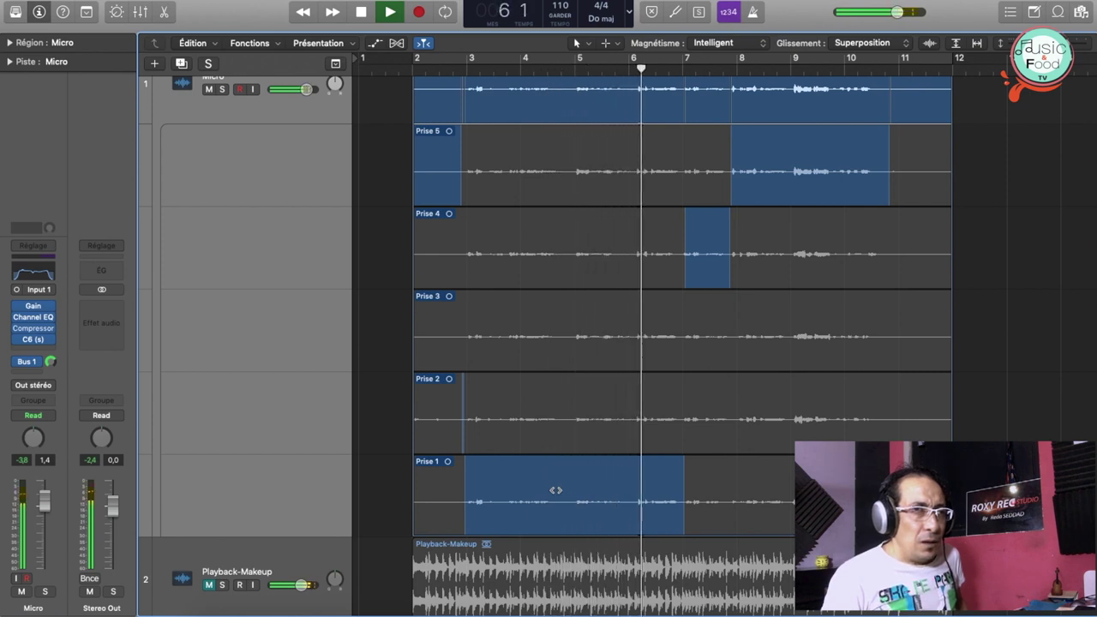
key(space)
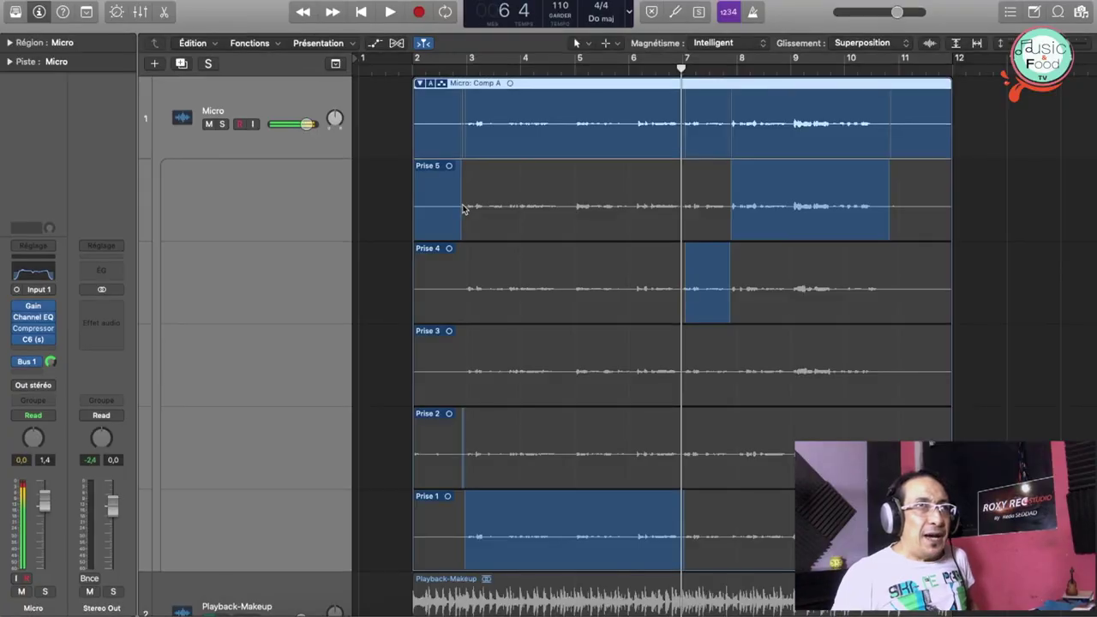
- Extend the opening Prise 5 selection to just past bar 6, and remove the part before about bar 5
drag(457, 206, 636, 206)
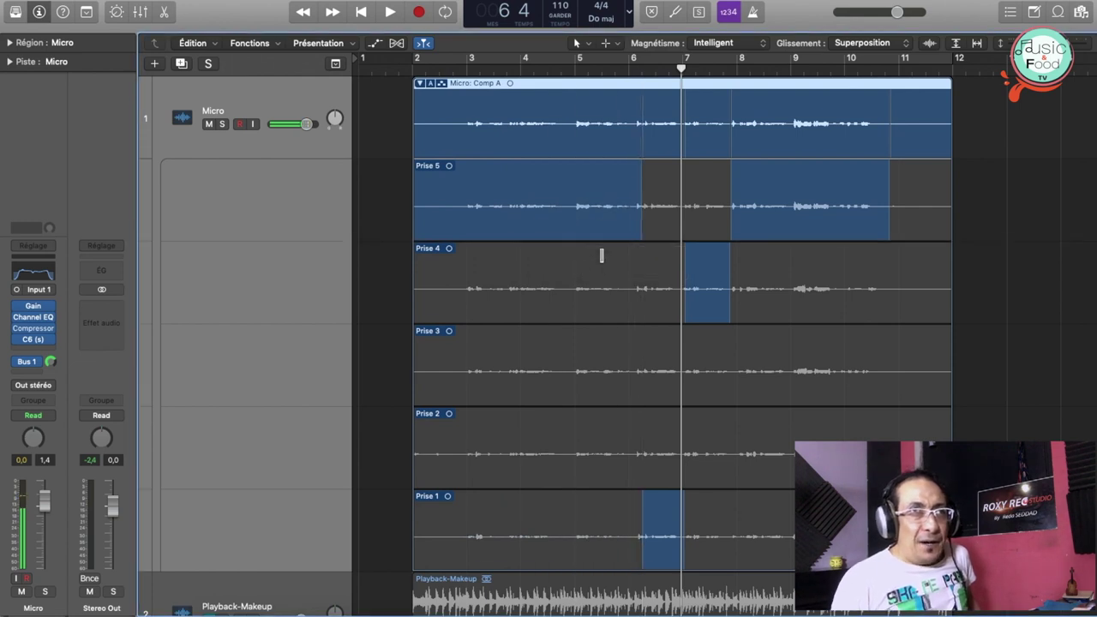
scroll(599, 253, down, 2)
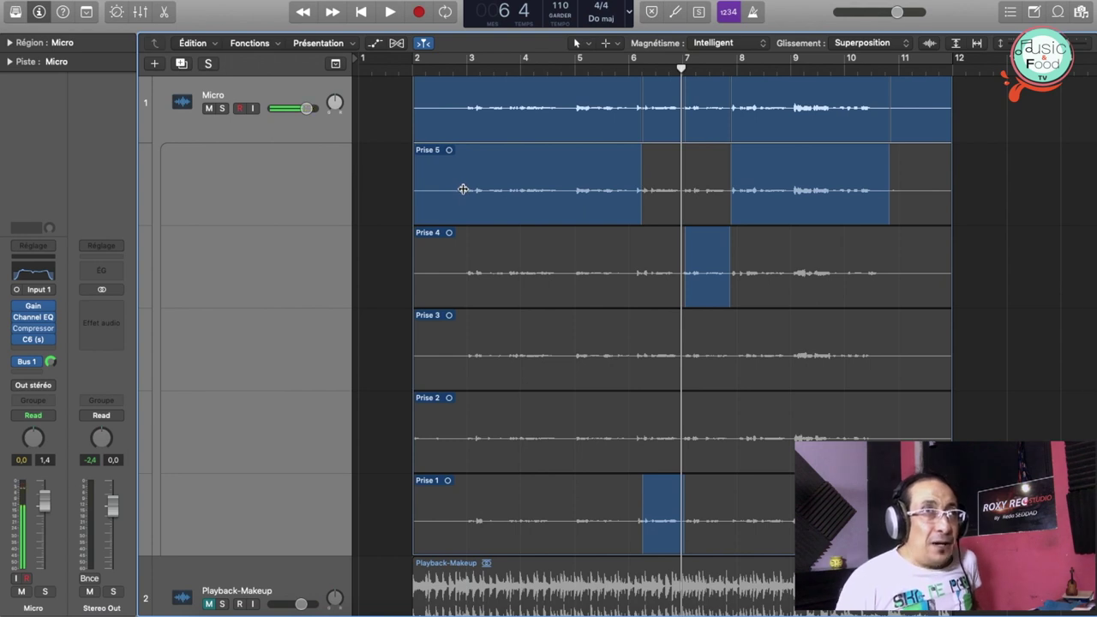
drag(461, 187, 612, 201)
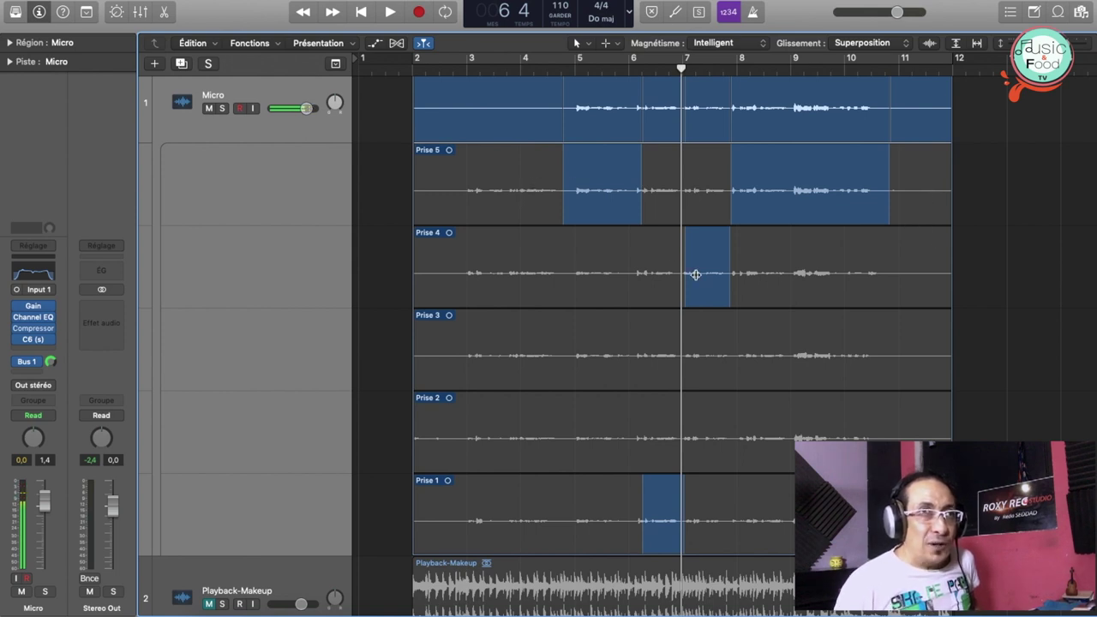
- Select only the first phrase of Prise 5, from about bar 3 to shortly before bar 5, and listen to it
drag(465, 192, 560, 191)
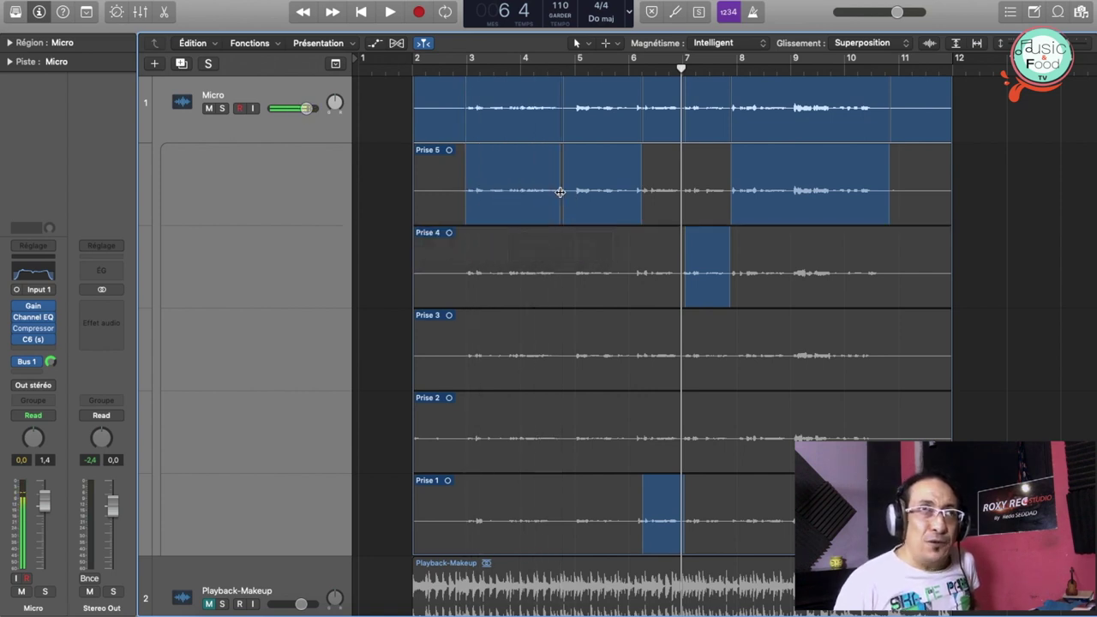
key(space)
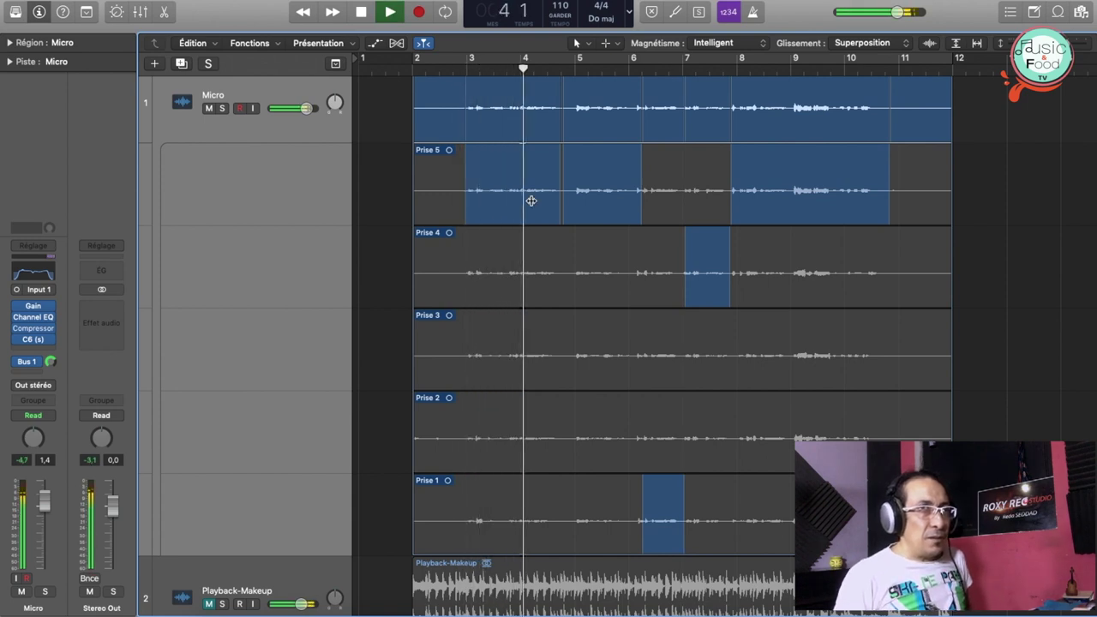
key(space)
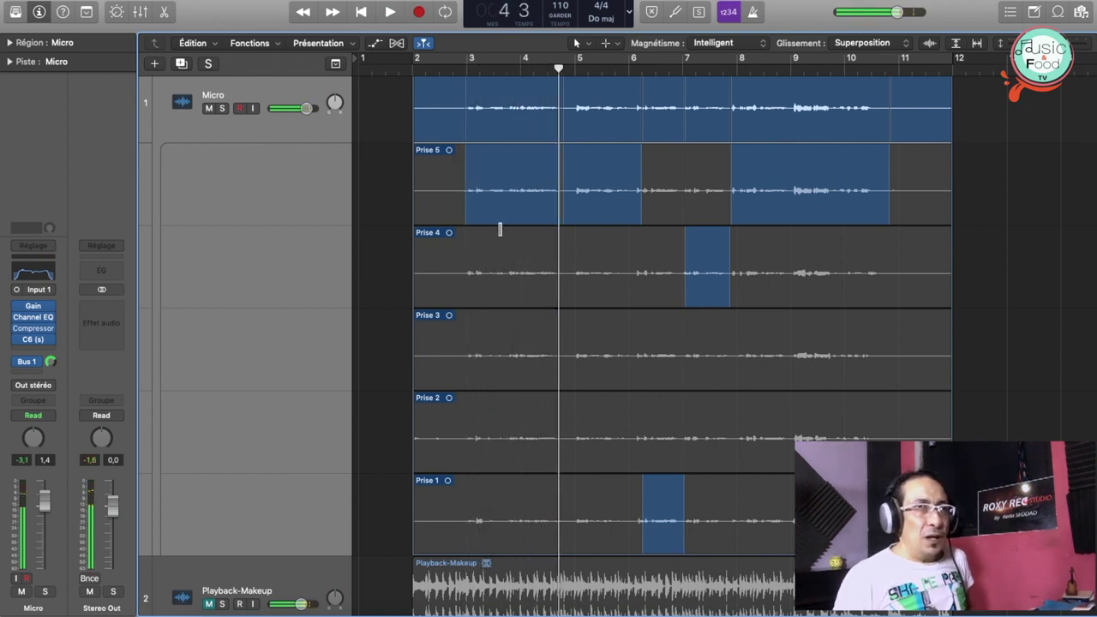
- Switch the first phrase, from just before bar 3 to shortly before bar 5, to Prise 4 and play it
drag(458, 274, 558, 275)
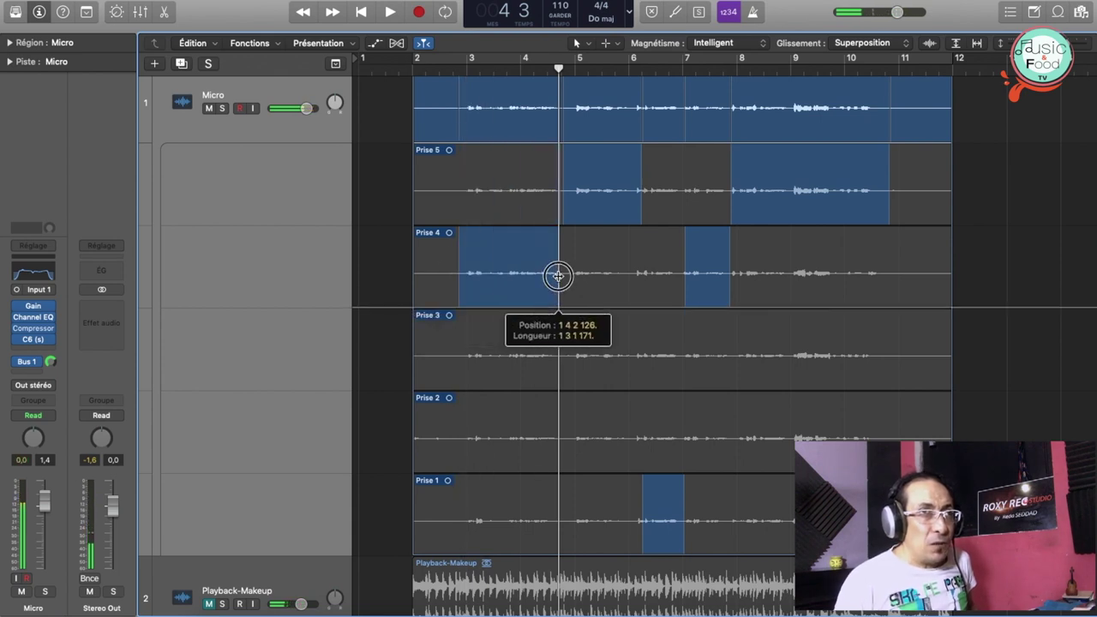
key(space)
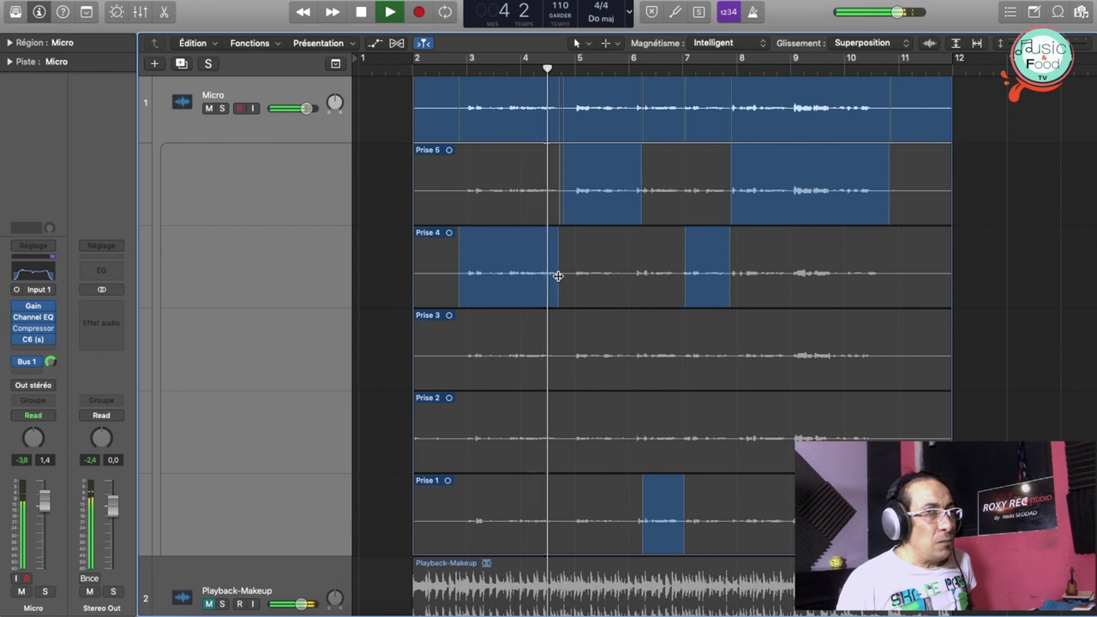
key(space)
- Choose Prise 3 for the first phrase, from about bar 3 to shortly before bar 5, and listen to it
drag(466, 355, 559, 354)
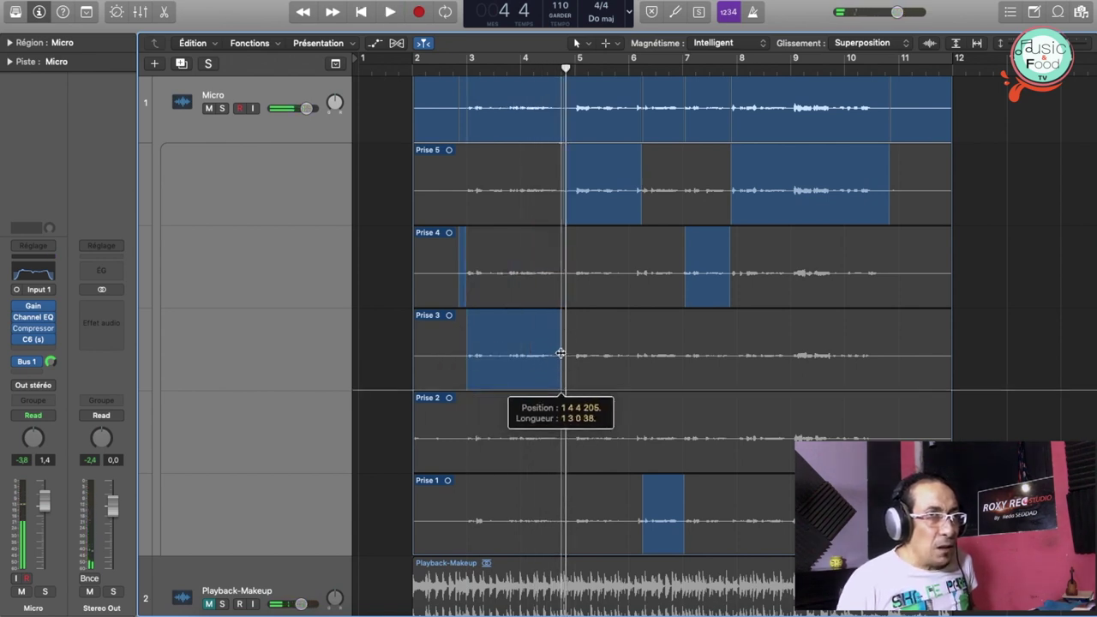
key(space)
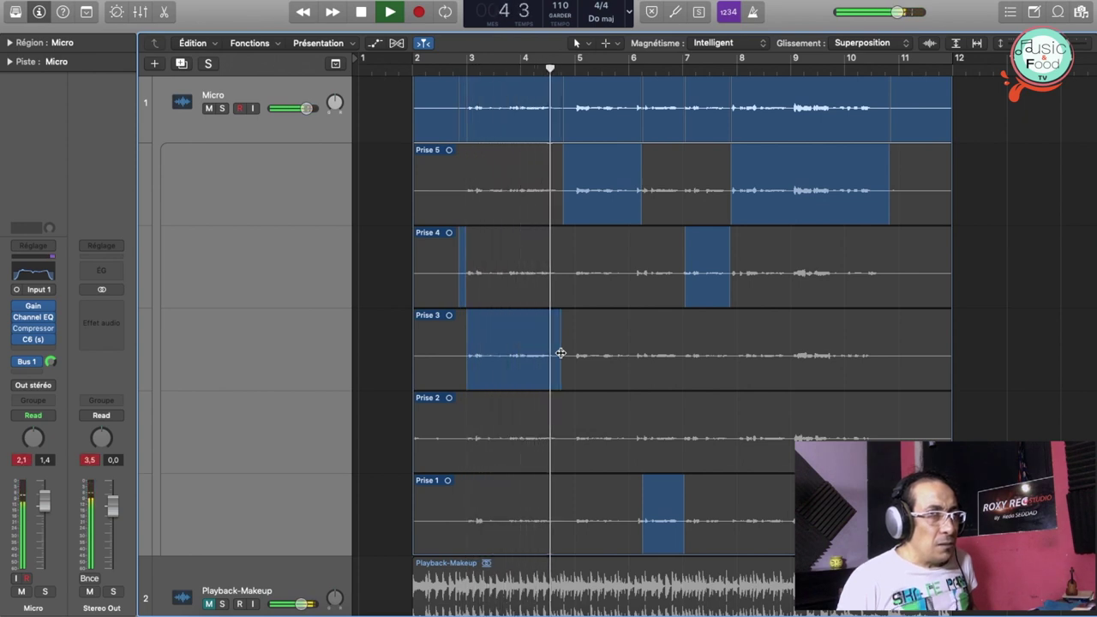
key(space)
- Try Prise 2 for the first phrase, from about bar 3 to shortly before bar 5, and play it back
drag(467, 437, 558, 441)
key(space)
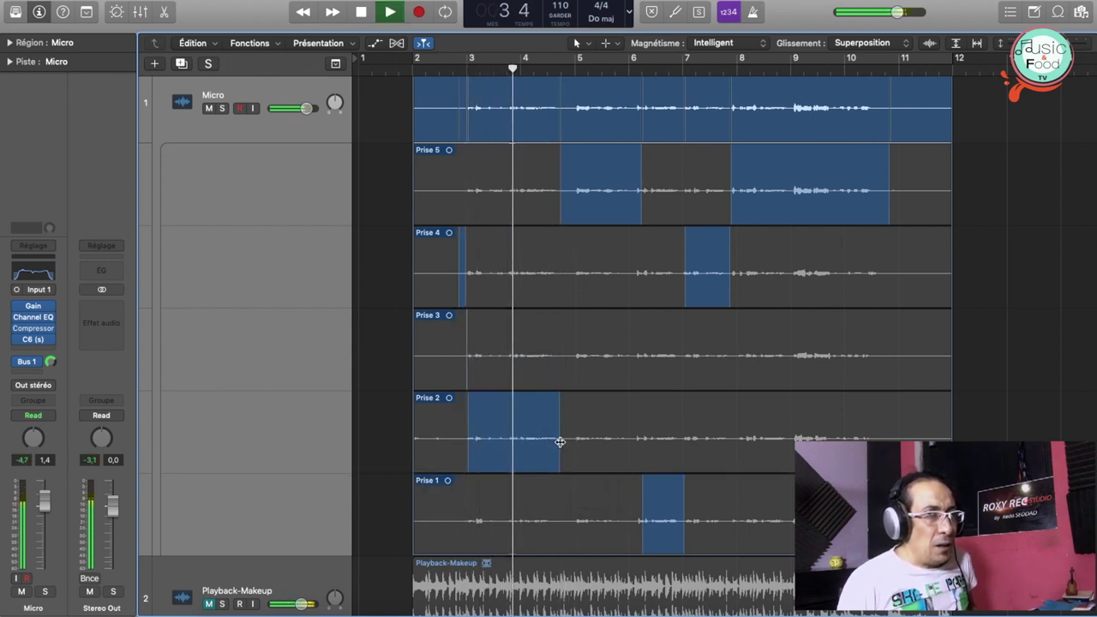
key(space)
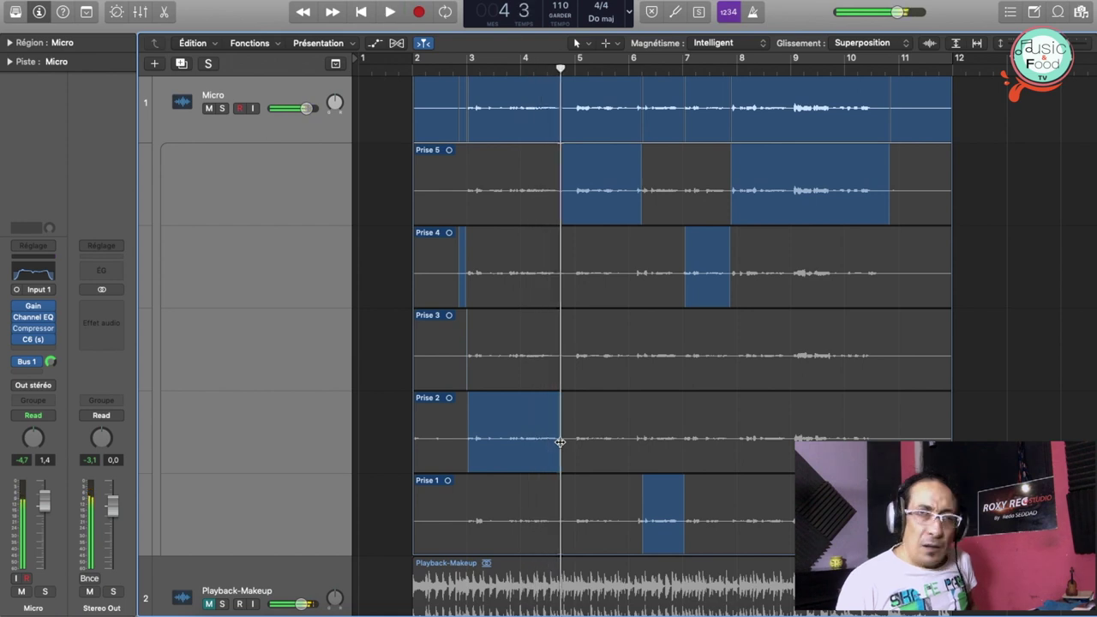
- Switch the first phrase, from about bar 3 to shortly before bar 5, to Prise 1 and listen to it
drag(467, 520, 566, 519)
key(space)
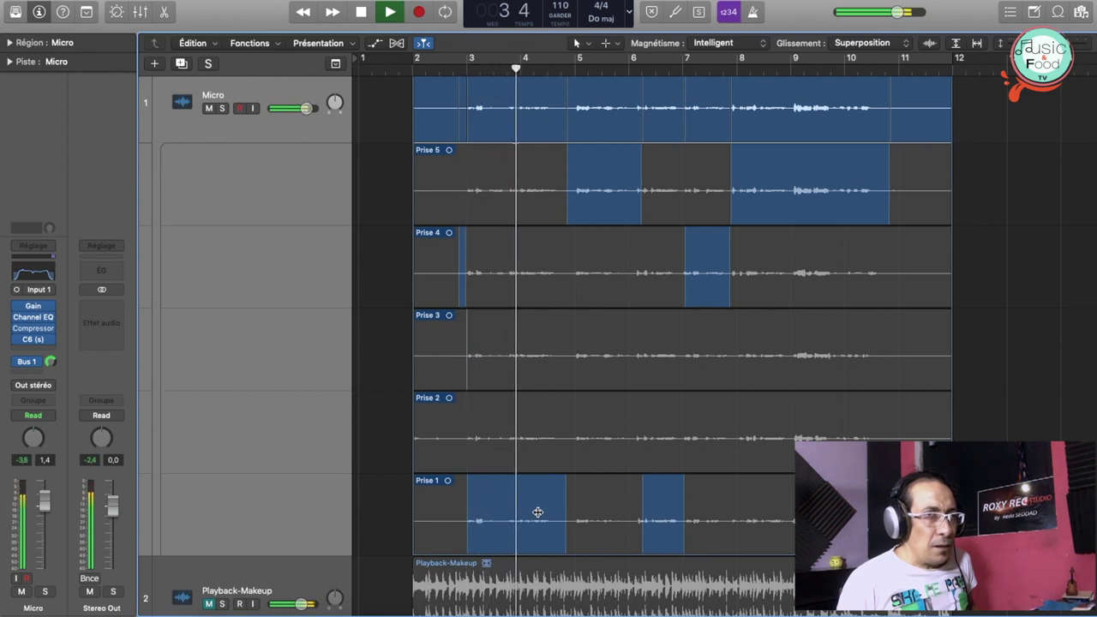
key(space)
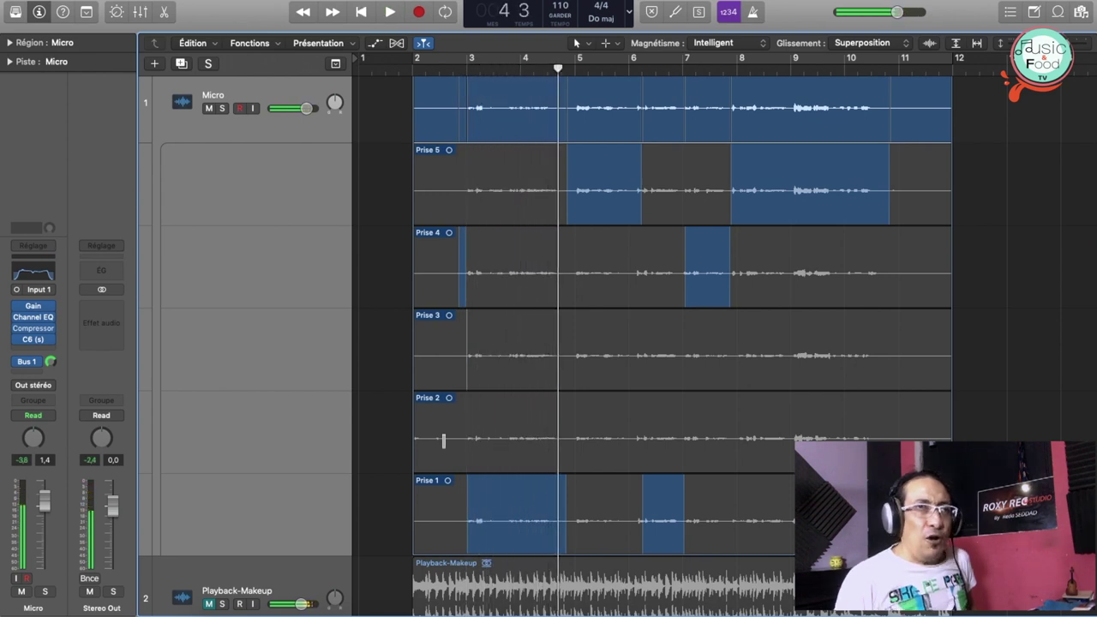
- Assign Prise 2 to the first phrase, from just before bar 3 to shortly before bar 5, and play it
drag(467, 439, 561, 439)
key(space)
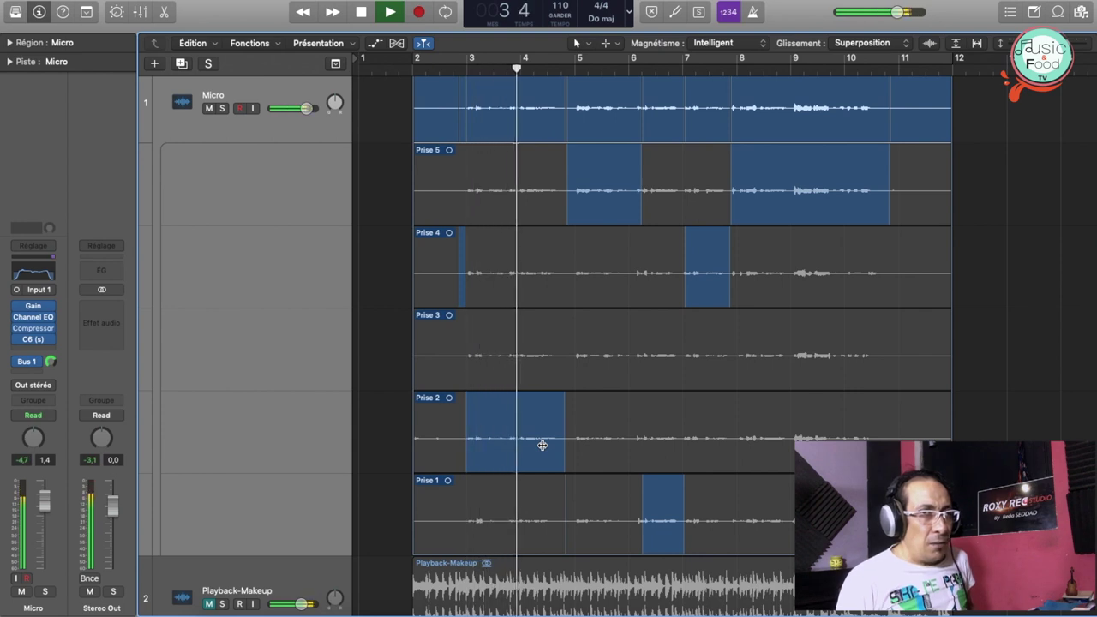
key(space)
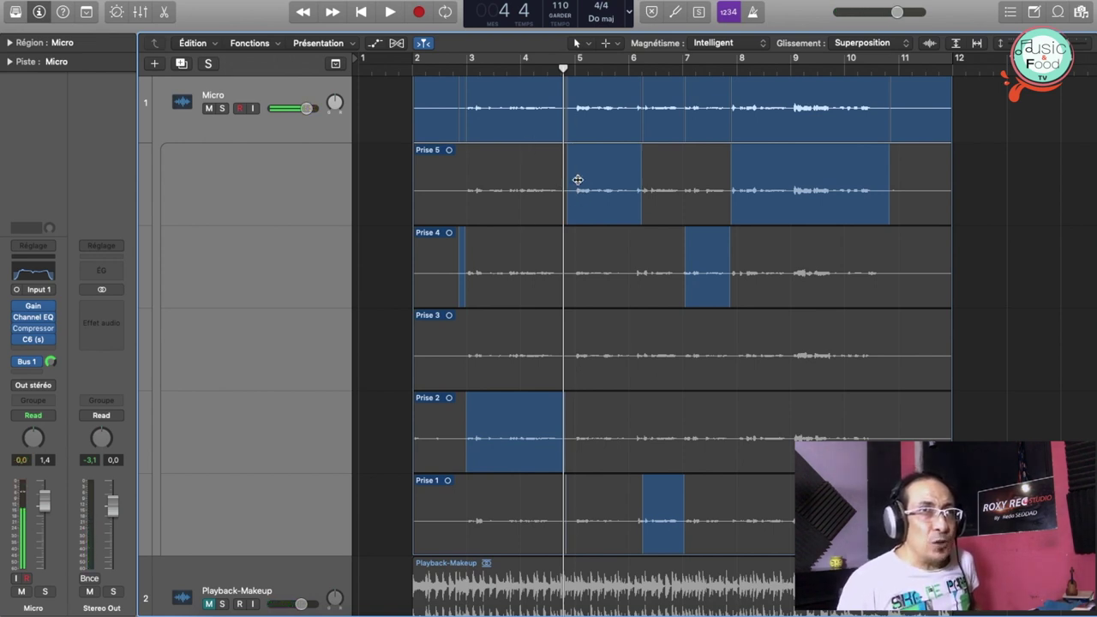
- Listen to Prise 5 in the second phrase, extend its selection to about bar 7, and play the result
key(space)
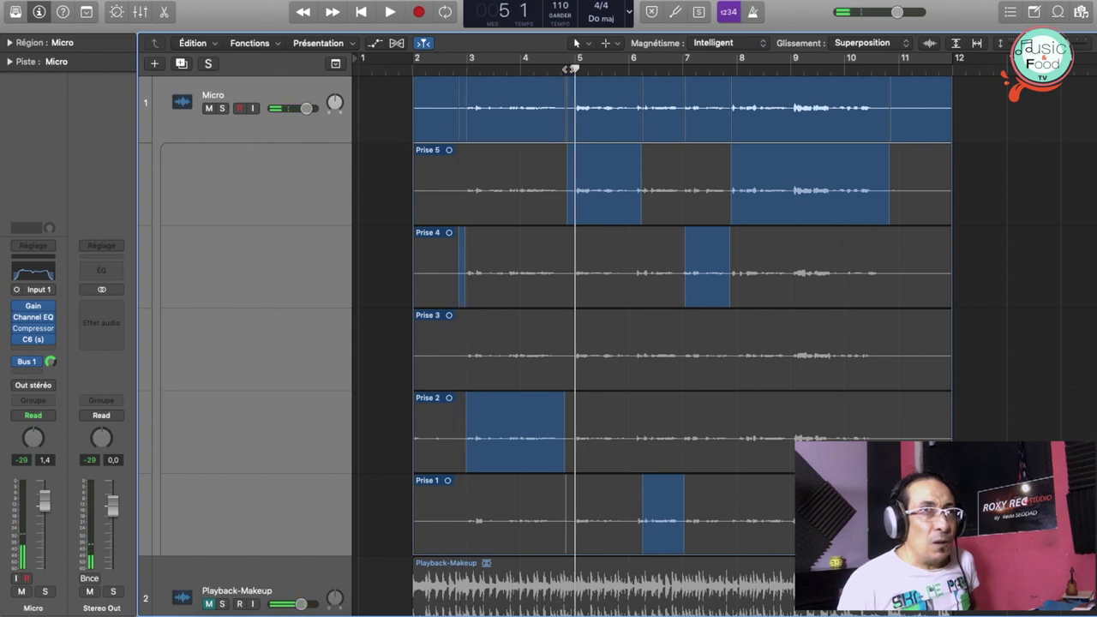
key(space)
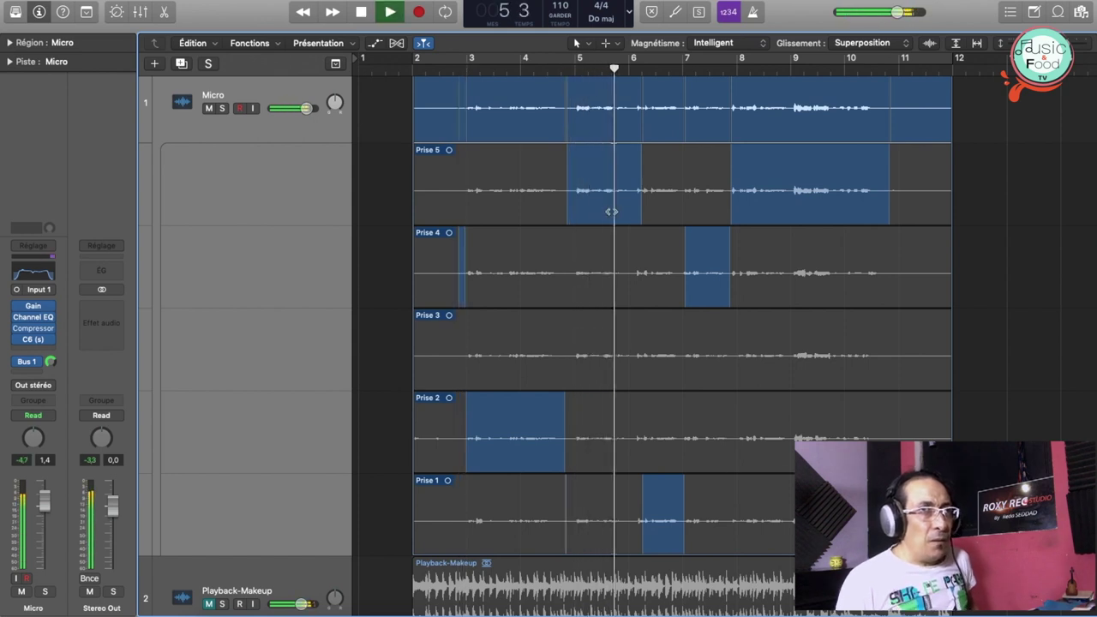
key(space)
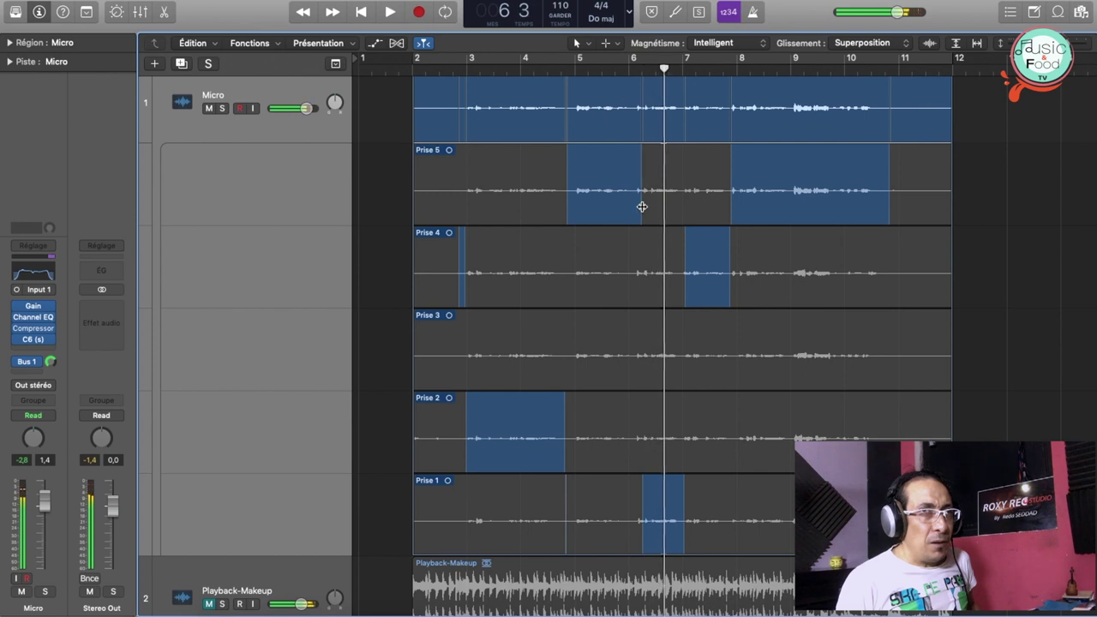
drag(641, 206, 680, 204)
key(space)
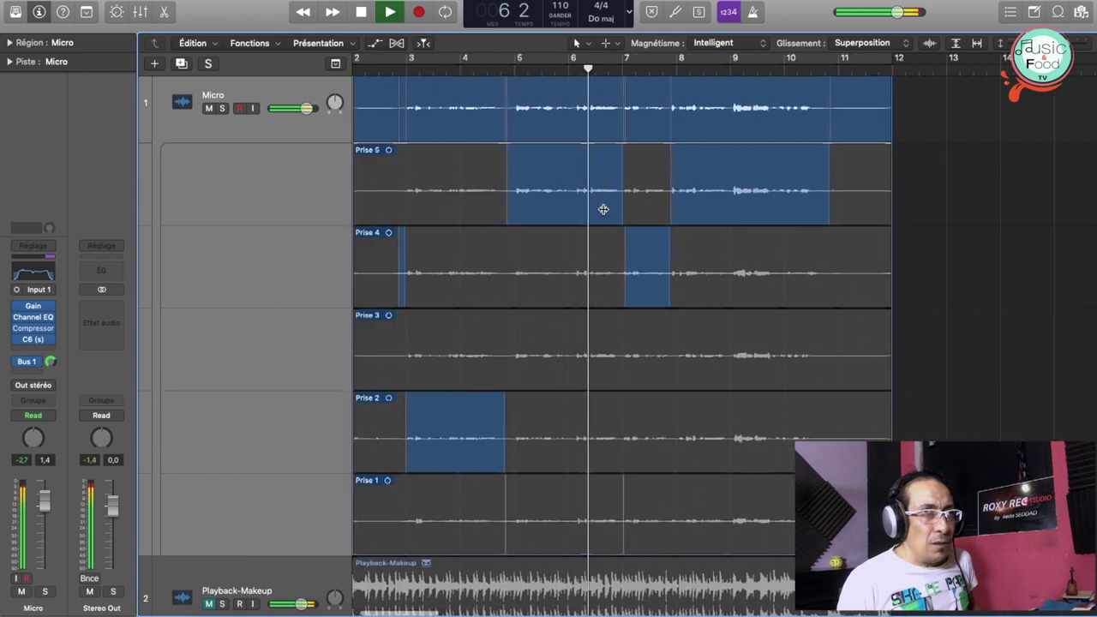
key(space)
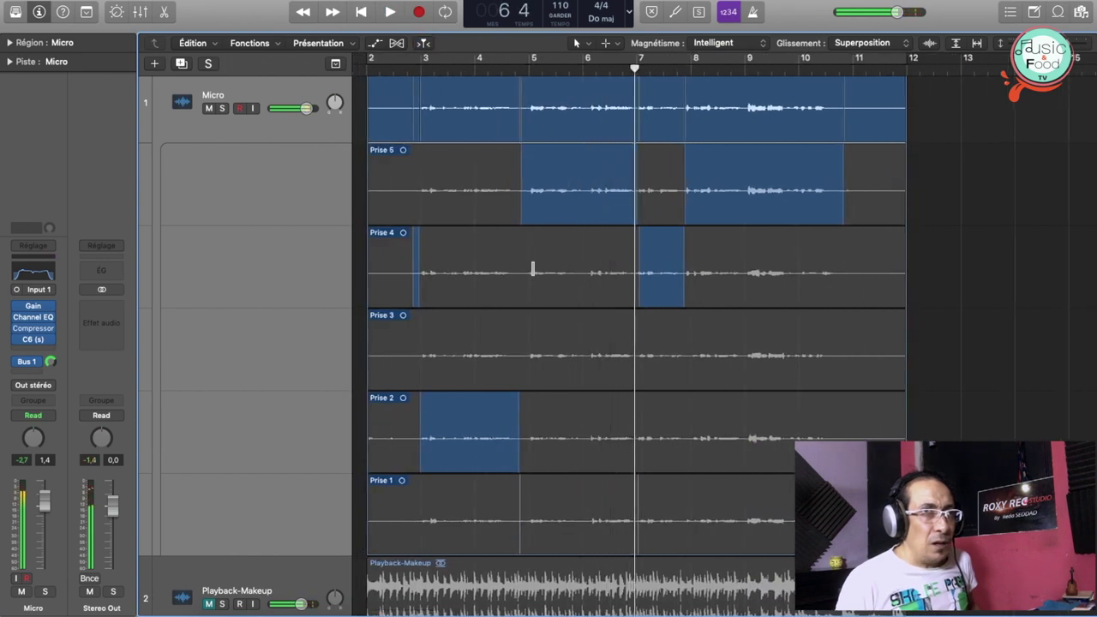
- Switch the second phrase, from just before bar 5 to about bar 7, to Prise 4 and play it
drag(525, 272, 629, 272)
key(space)
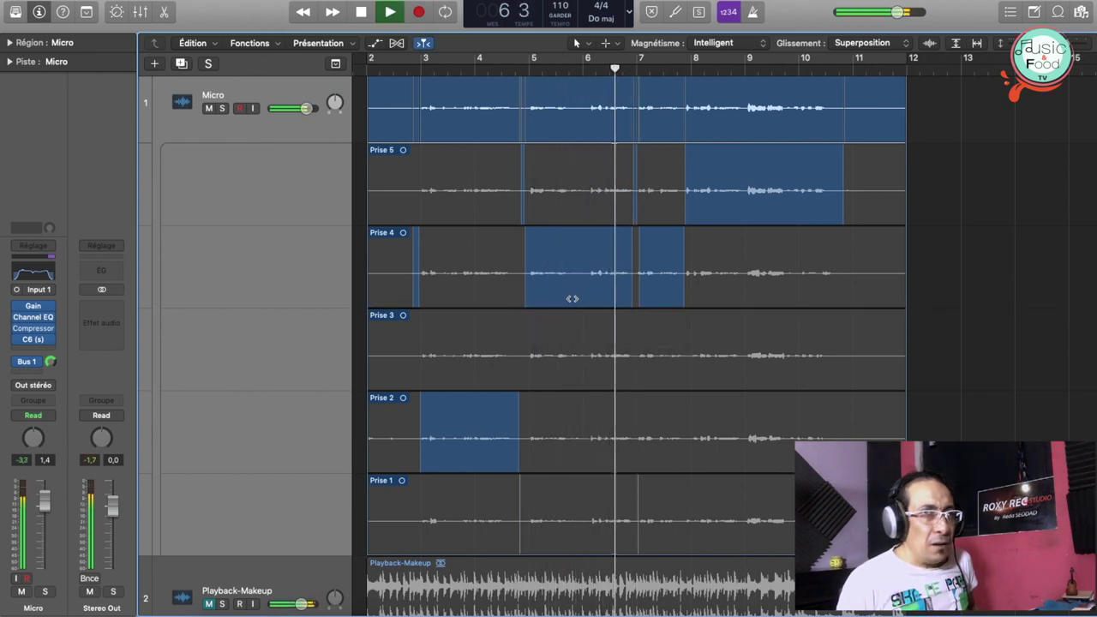
key(space)
- Try Prise 3 for the second phrase, from about bar 5 to about bar 7, and listen to it
drag(528, 354, 634, 358)
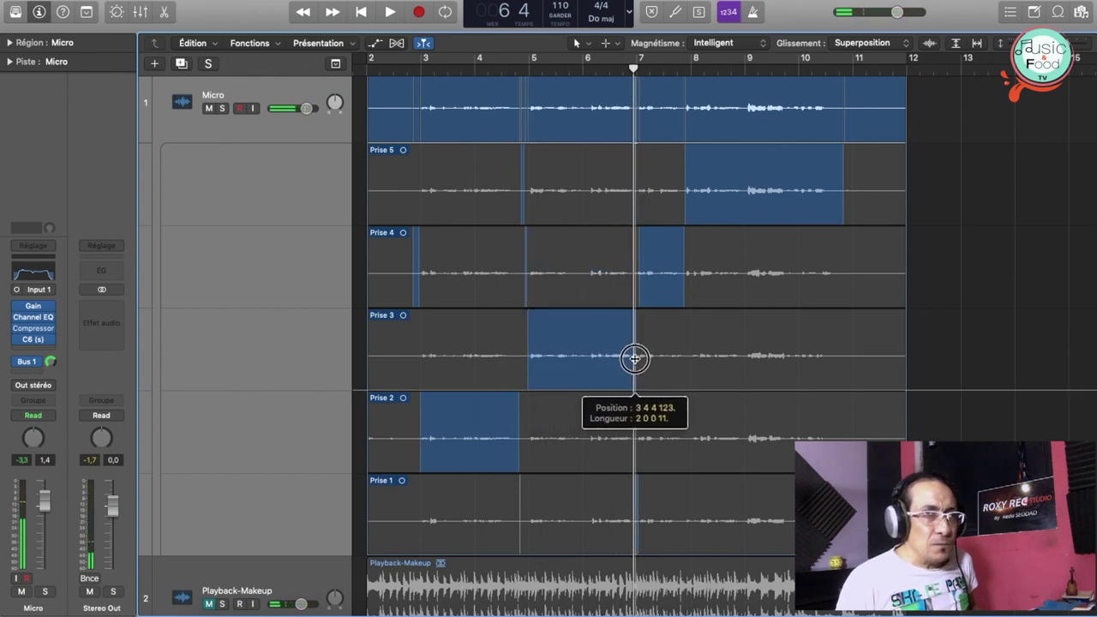
key(space)
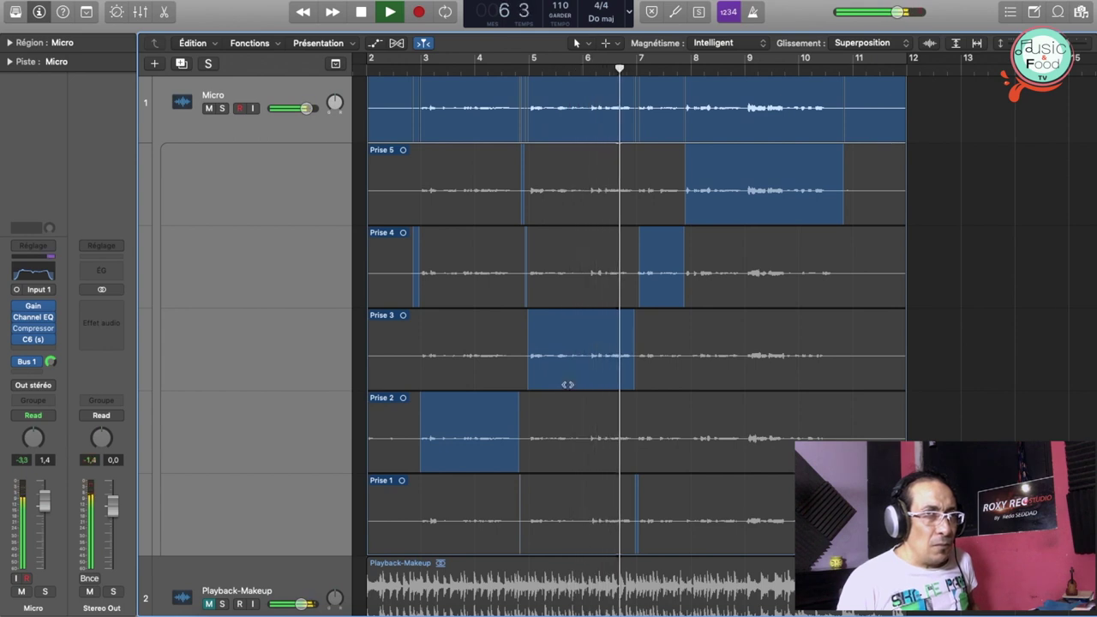
key(space)
- Audition Prise 2 and Prise 1 in turn for the second phrase, from about bar 5 to about bar 7
drag(527, 438, 632, 440)
key(space)
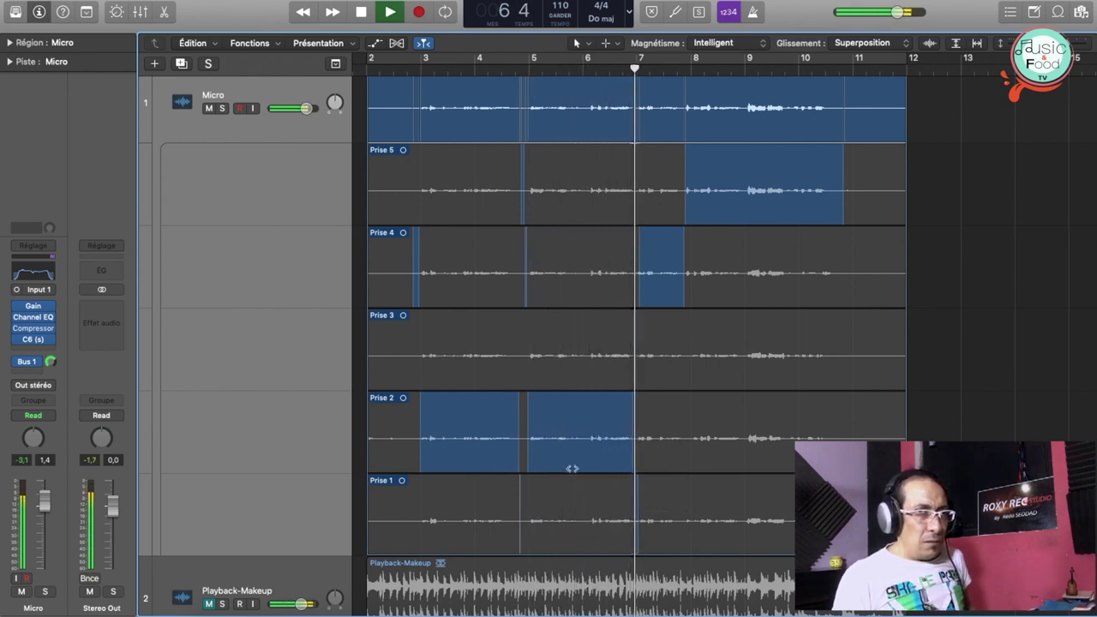
drag(528, 519, 630, 524)
key(space)
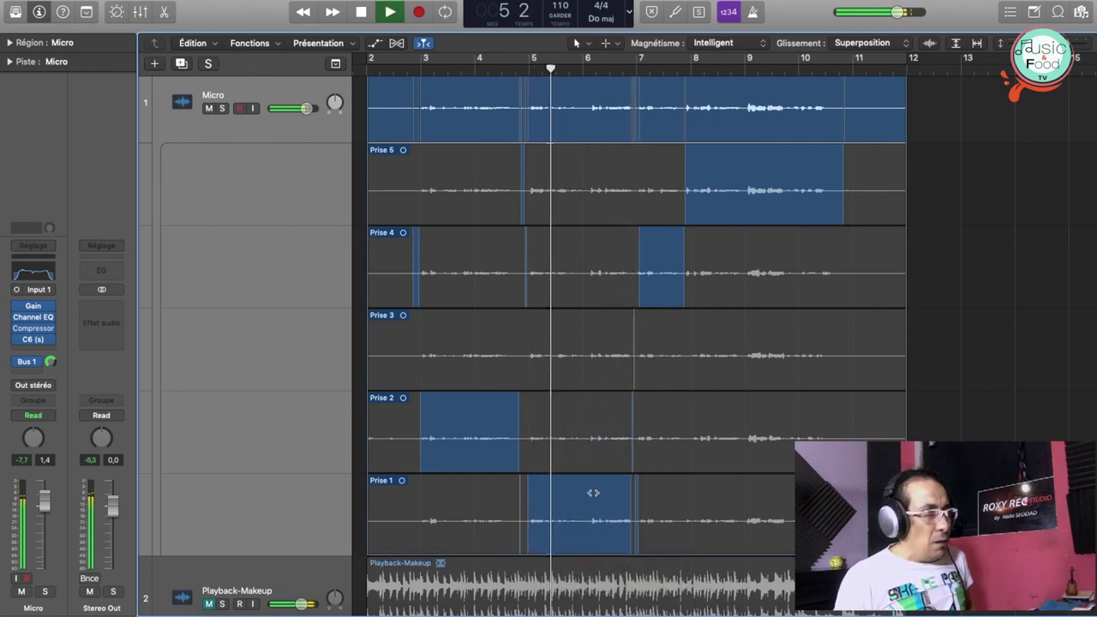
key(space)
key(space)
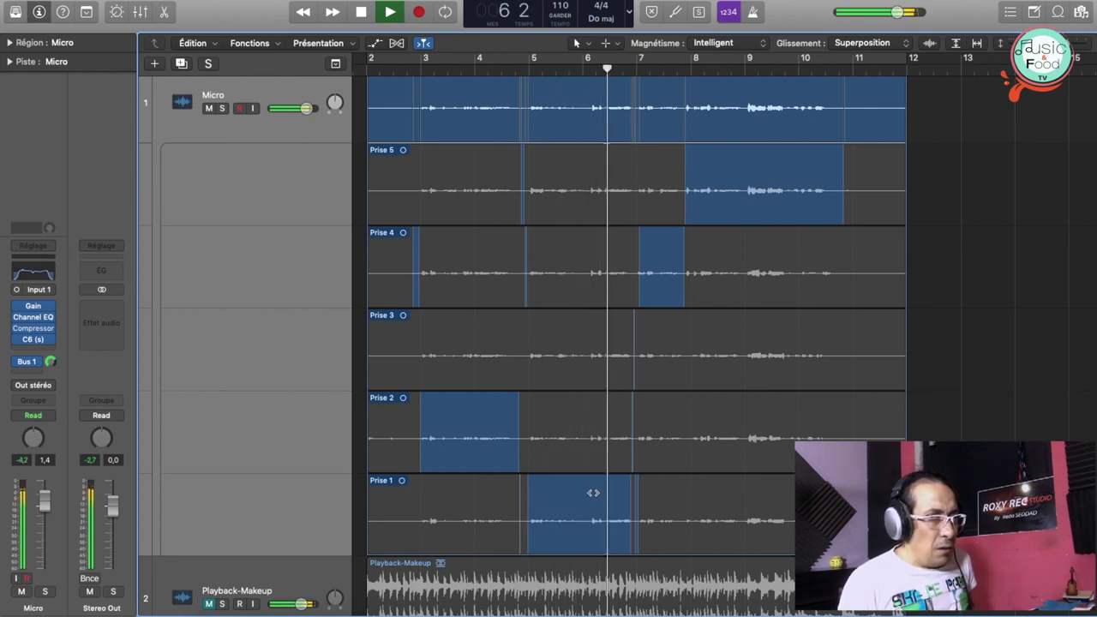
key(space)
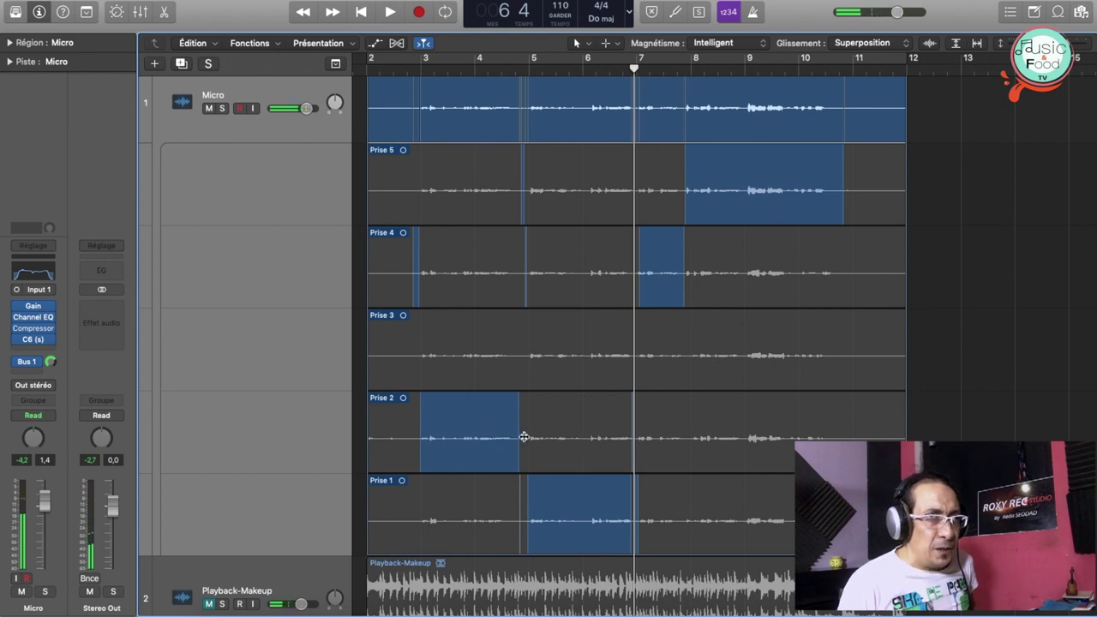
- Switch the second phrase, from about bar 5 to about bar 7, back to Prise 2 and replay it
drag(527, 438, 634, 440)
key(space)
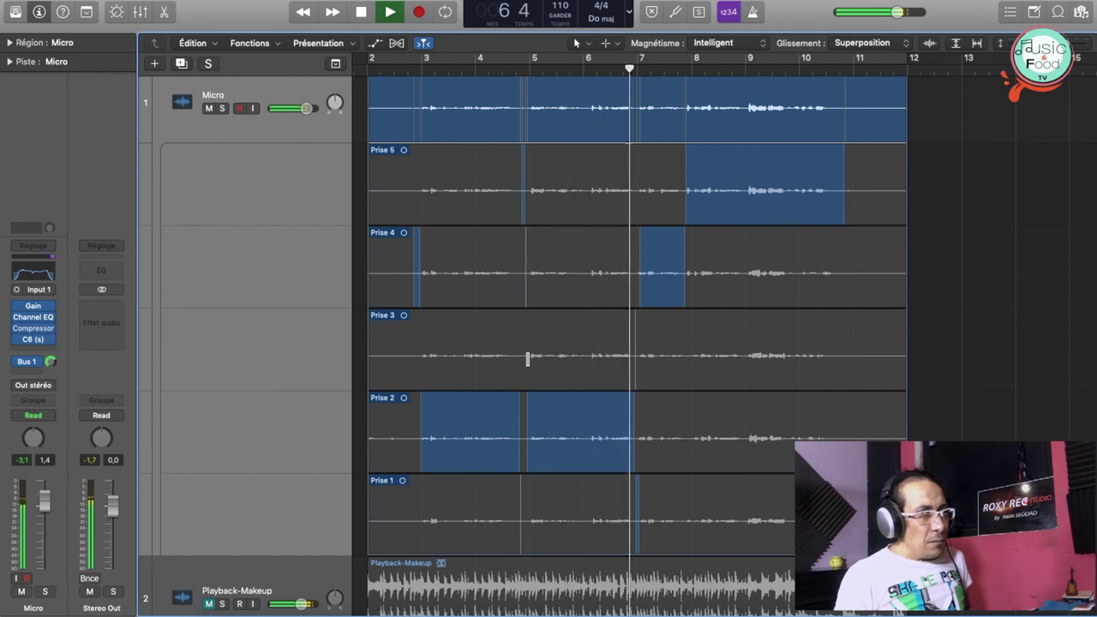
key(space)
- Compare Prise 3 again by selecting it for the second phrase, from about bar 5 to shortly before bar 7, and playing it
drag(529, 358, 629, 361)
key(shift+space)
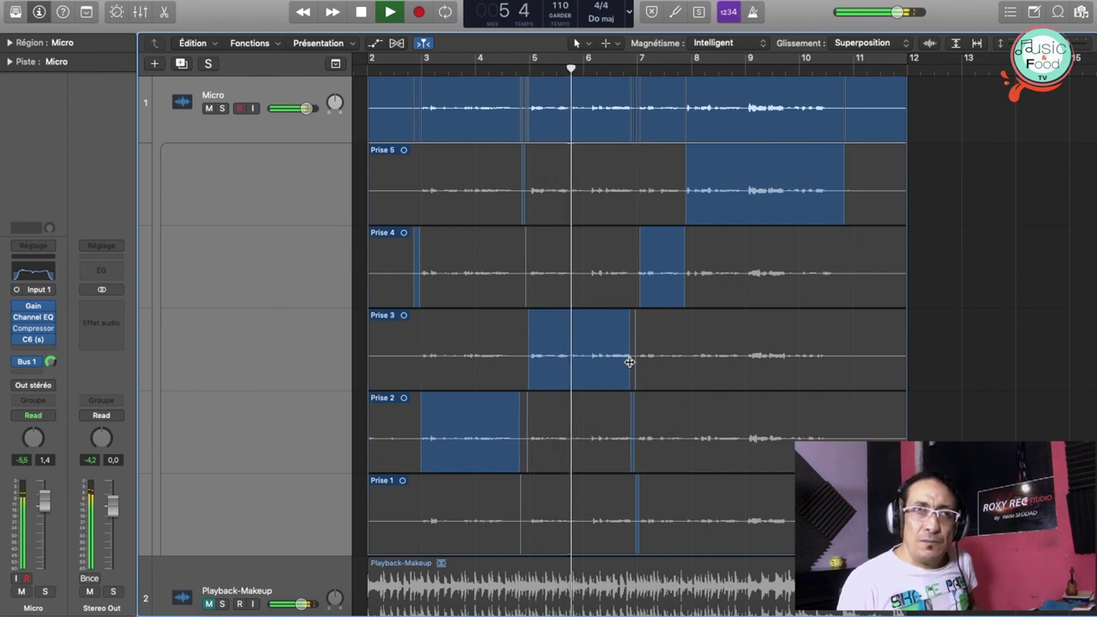
key(space)
- Select Prise 4 for the second phrase, from about bar 5 to shortly before bar 7, and listen to it again
drag(529, 275, 629, 274)
key(shift+space)
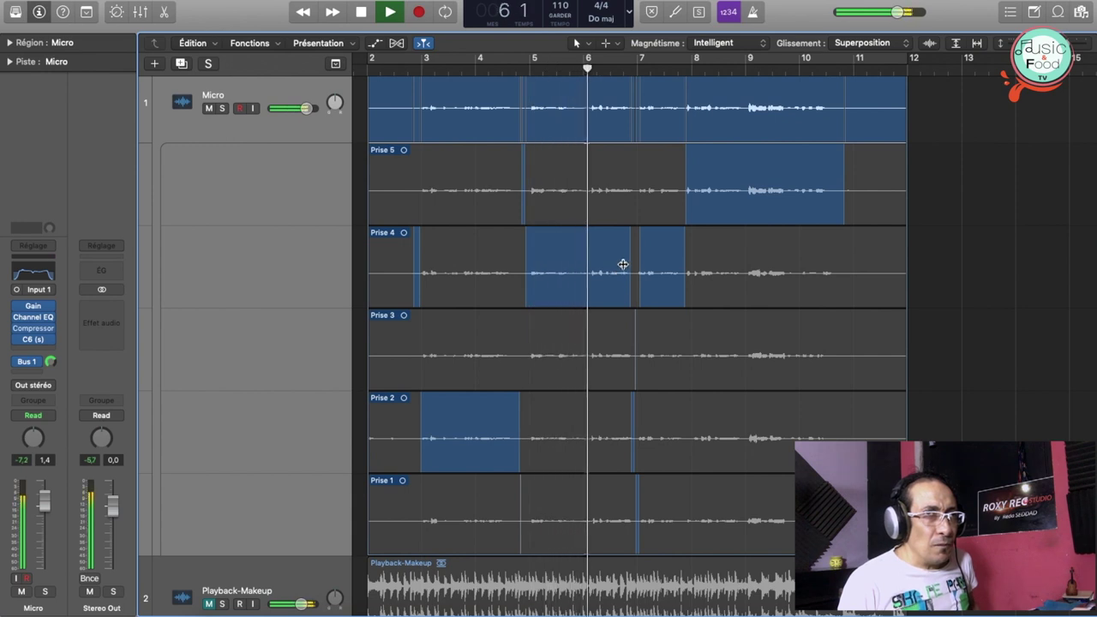
key(space)
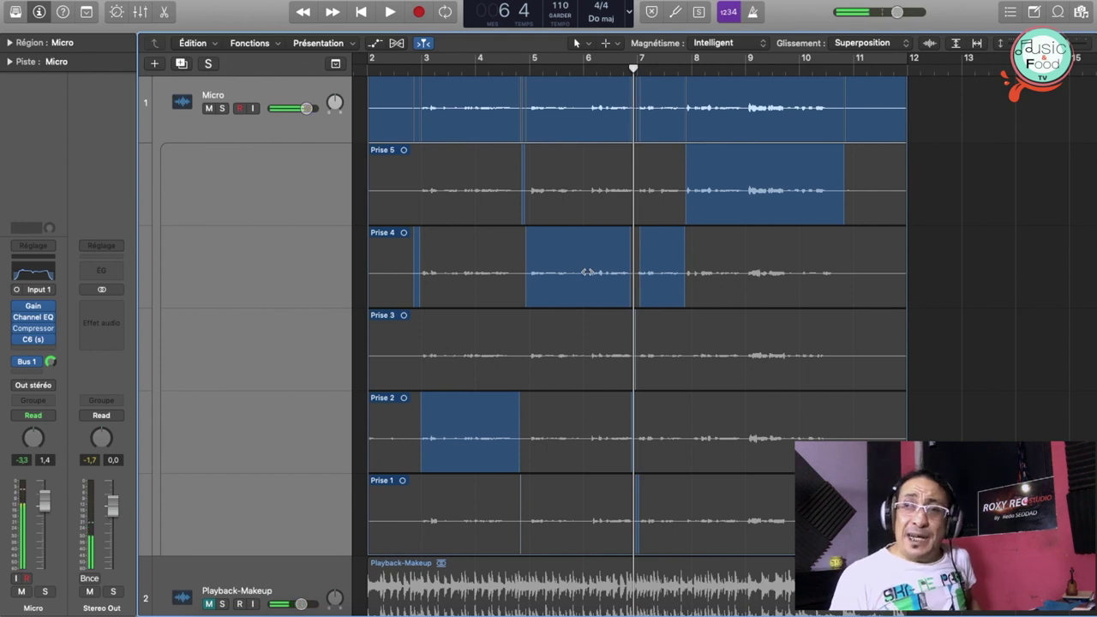
- Trim the start of the second phrase's Prise 4 selection to about bar 6 and play the transition from Prise 5
drag(530, 272, 586, 287)
key(space)
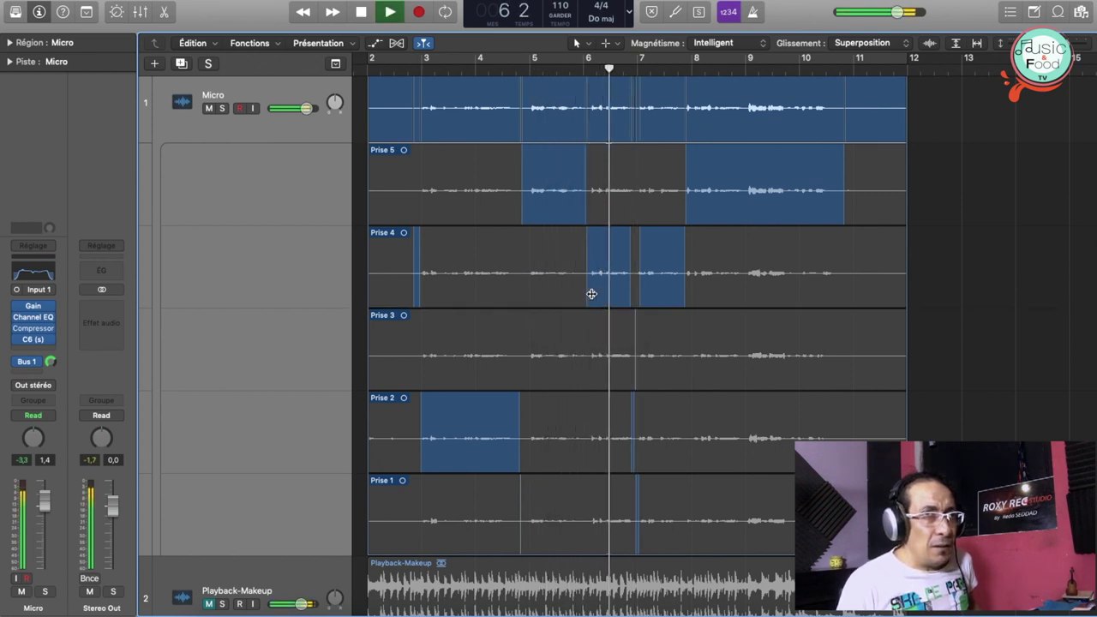
key(space)
- Use Prise 3 from about bar 5 to bar 6, play the phrase, and extend the selection to meet Prise 4
drag(526, 357, 583, 358)
key(space)
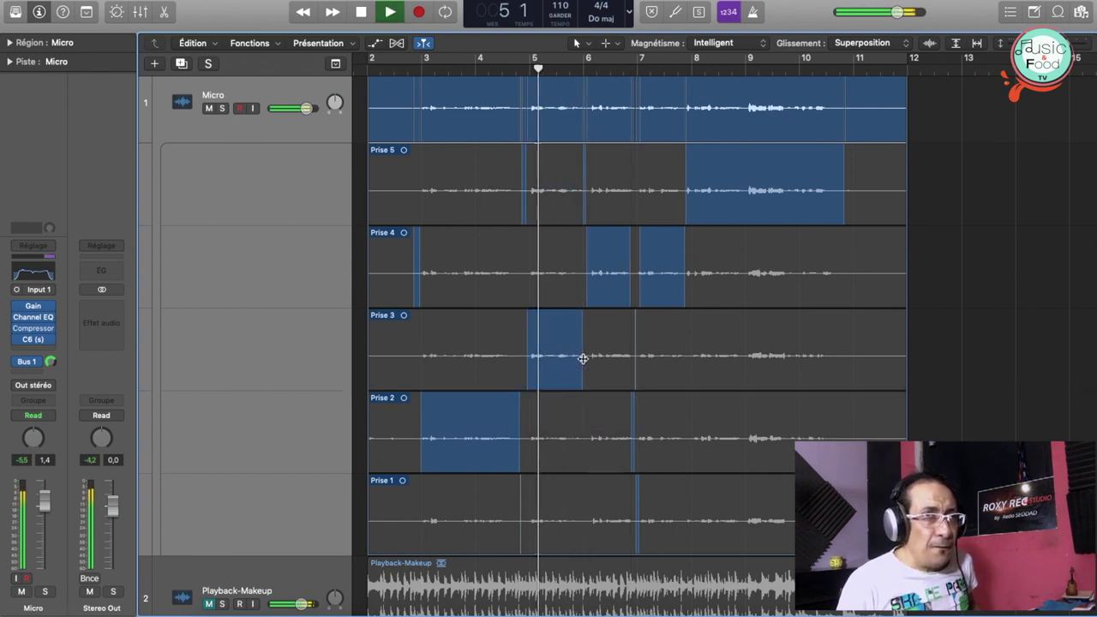
key(space)
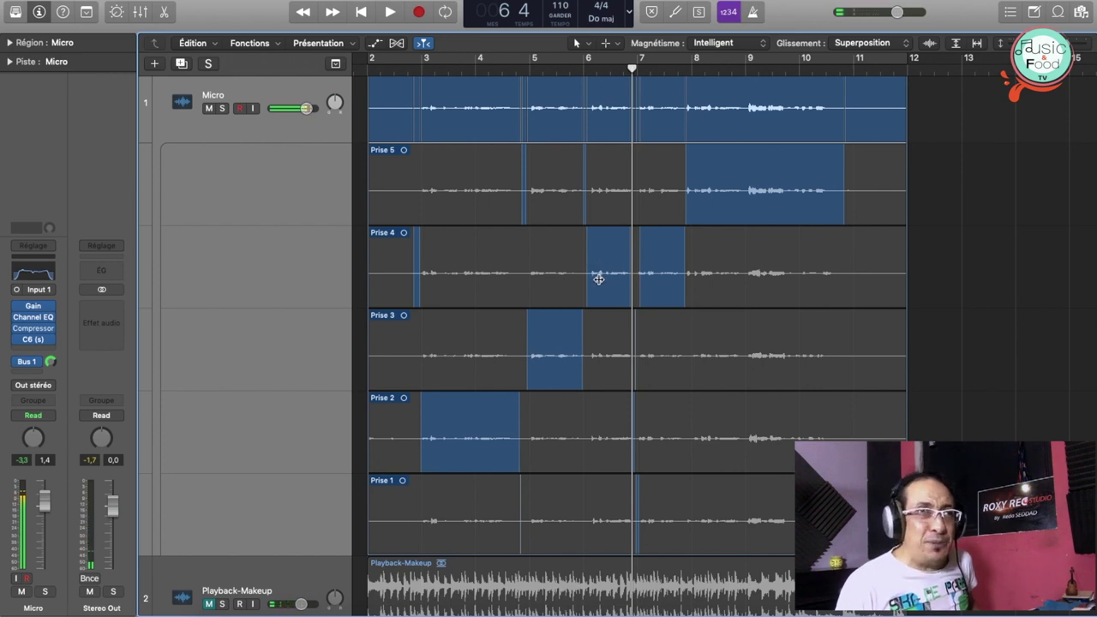
key(space)
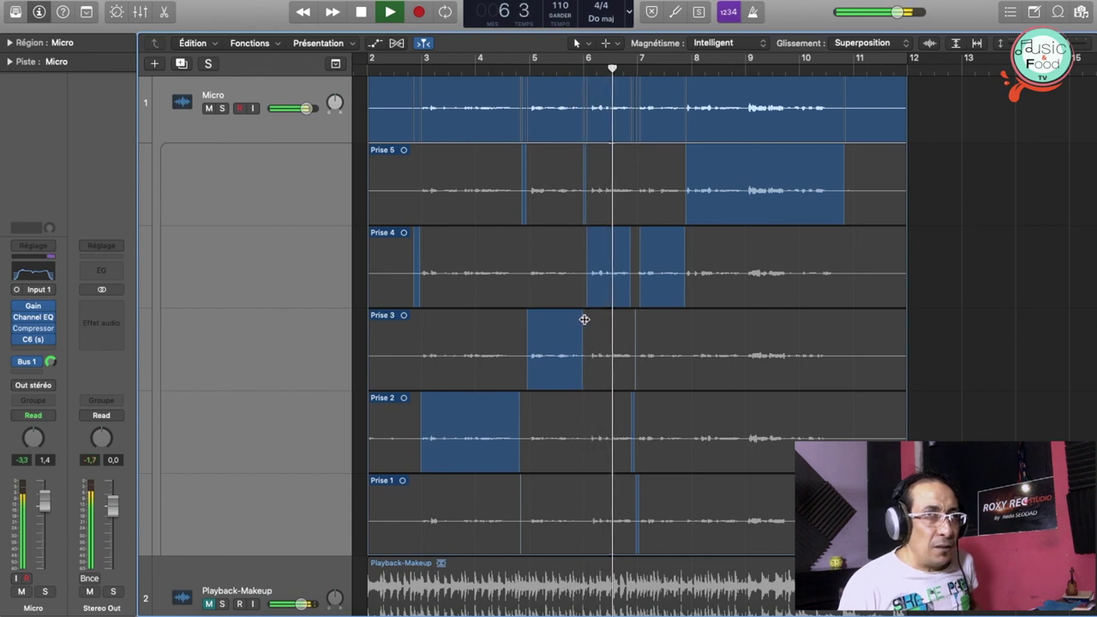
key(space)
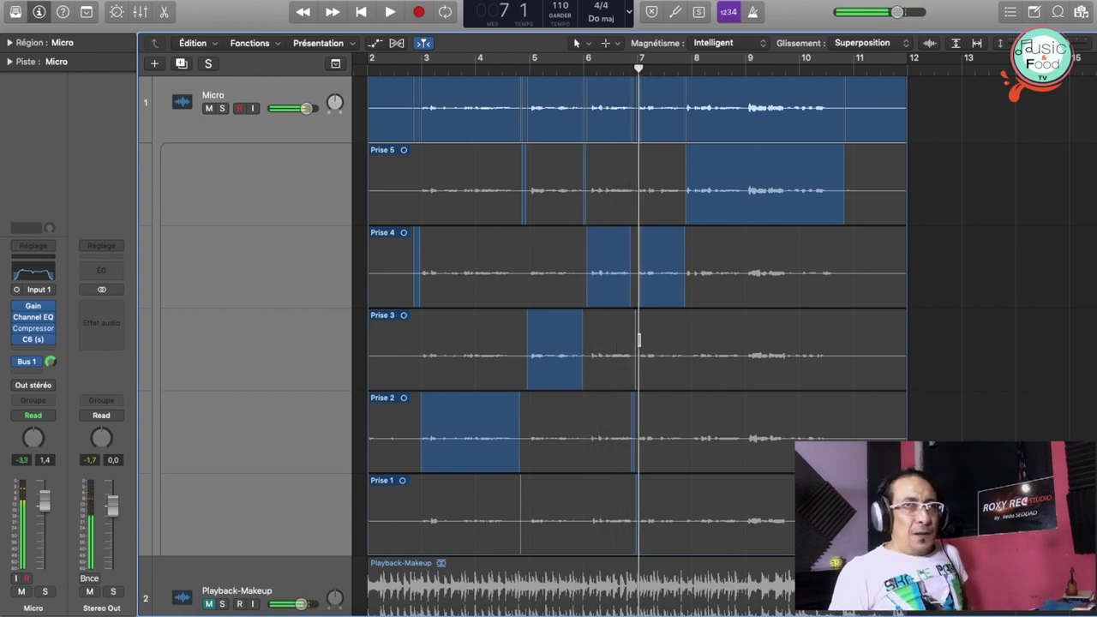
drag(584, 340, 590, 339)
- Widen the Prise 4 selection for the third phrase, from just before bar 7 to just before bar 8, and play it
key(super+Right)
scroll(591, 339, right, 3)
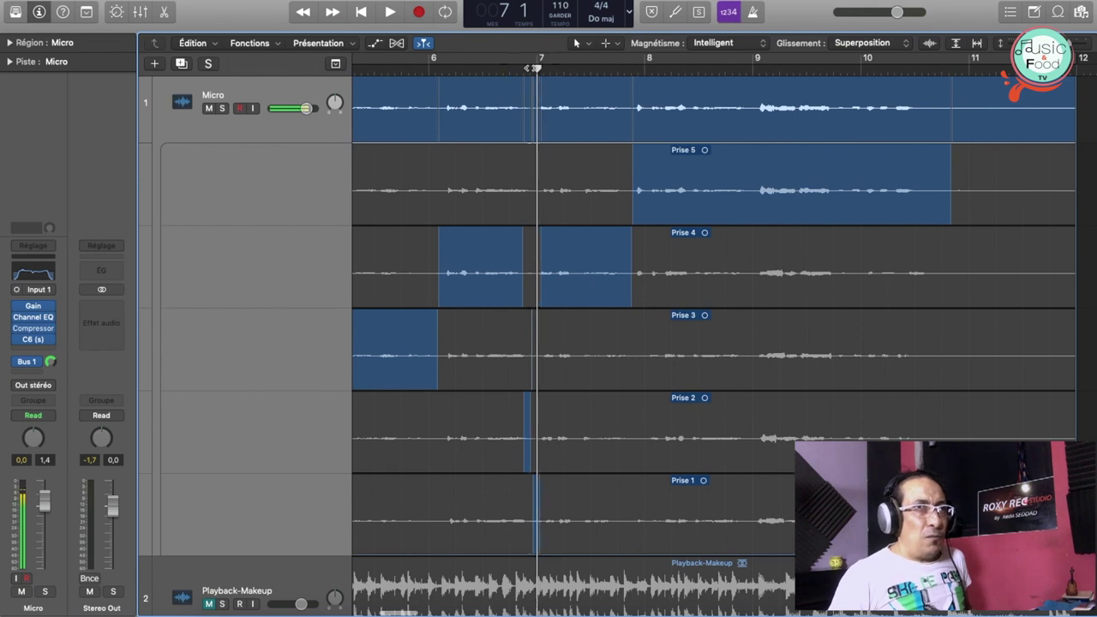
key(space)
key(space)
drag(532, 278, 637, 274)
key(space)
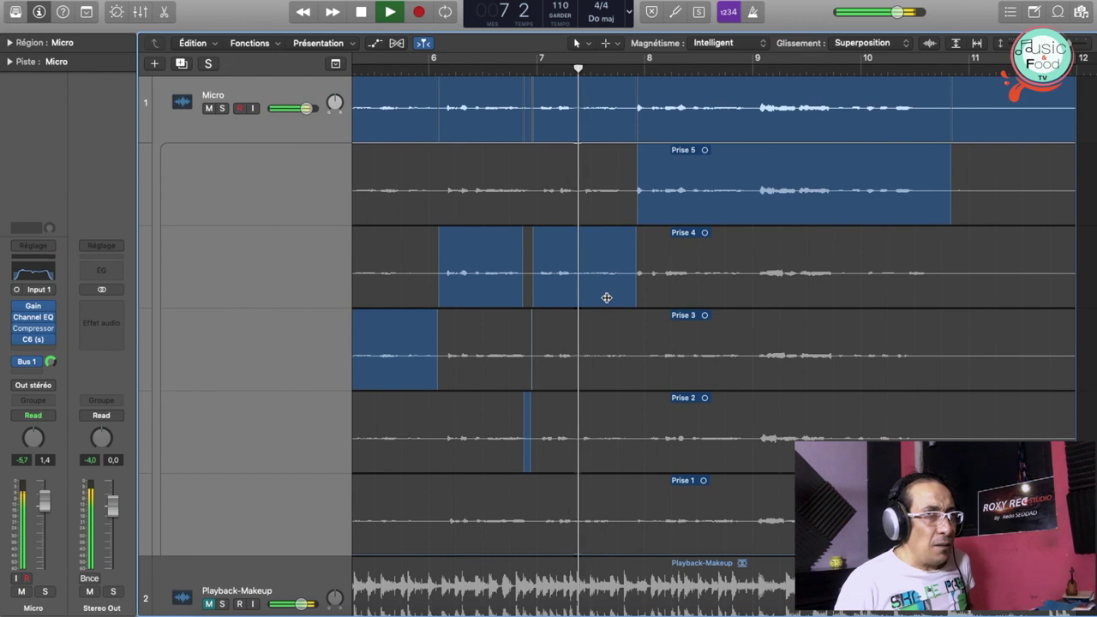
- Try Prise 3 for the third phrase, from about bar 7 to about bar 8, and listen to it
drag(541, 355, 641, 364)
key(space)
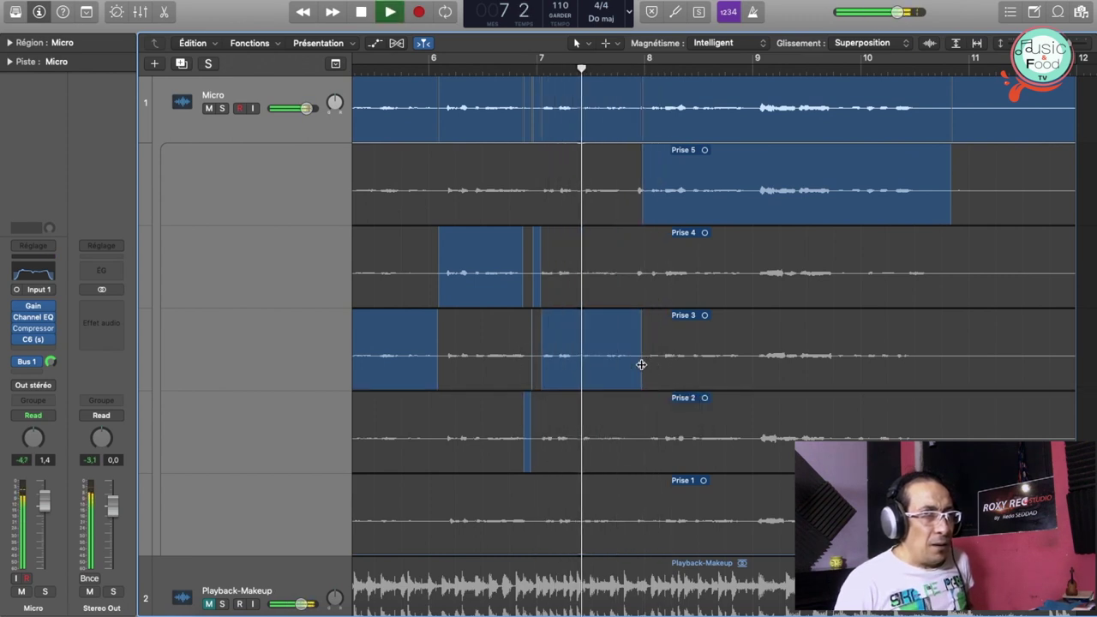
key(space)
key(space)
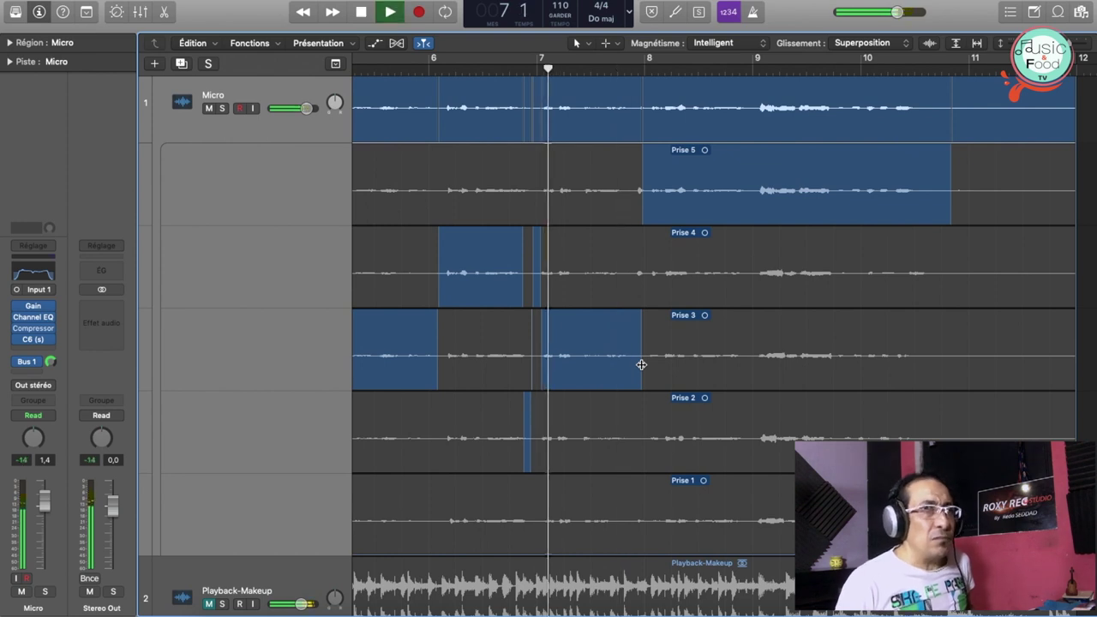
key(space)
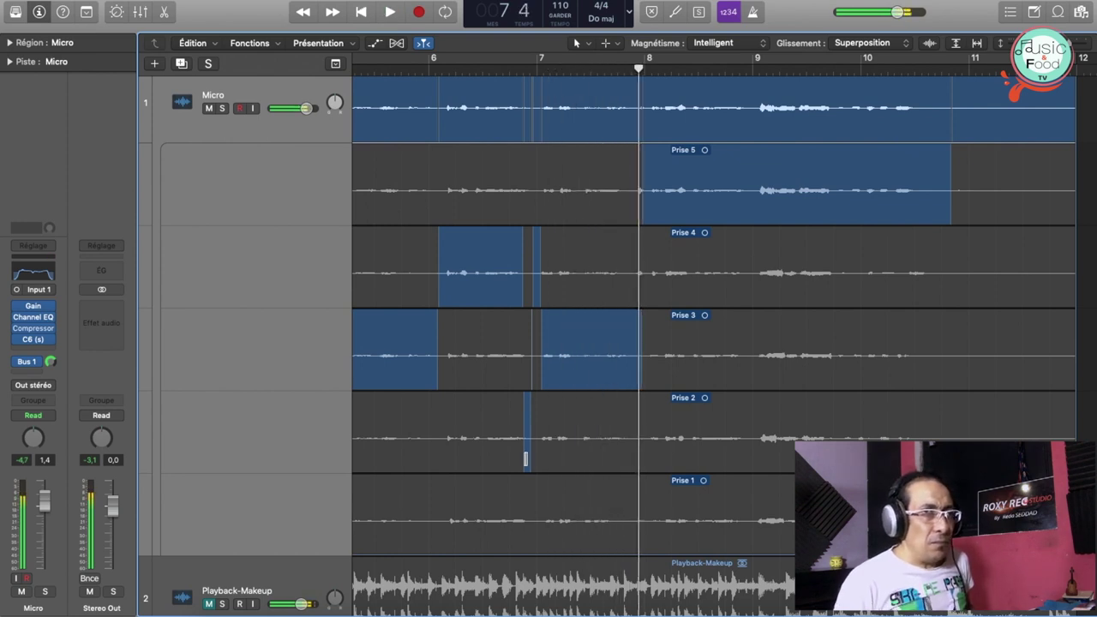
- Switch the third phrase, from about bar 7 to just before bar 8, to Prise 2 and play it
drag(541, 439, 637, 441)
key(space)
key(space)
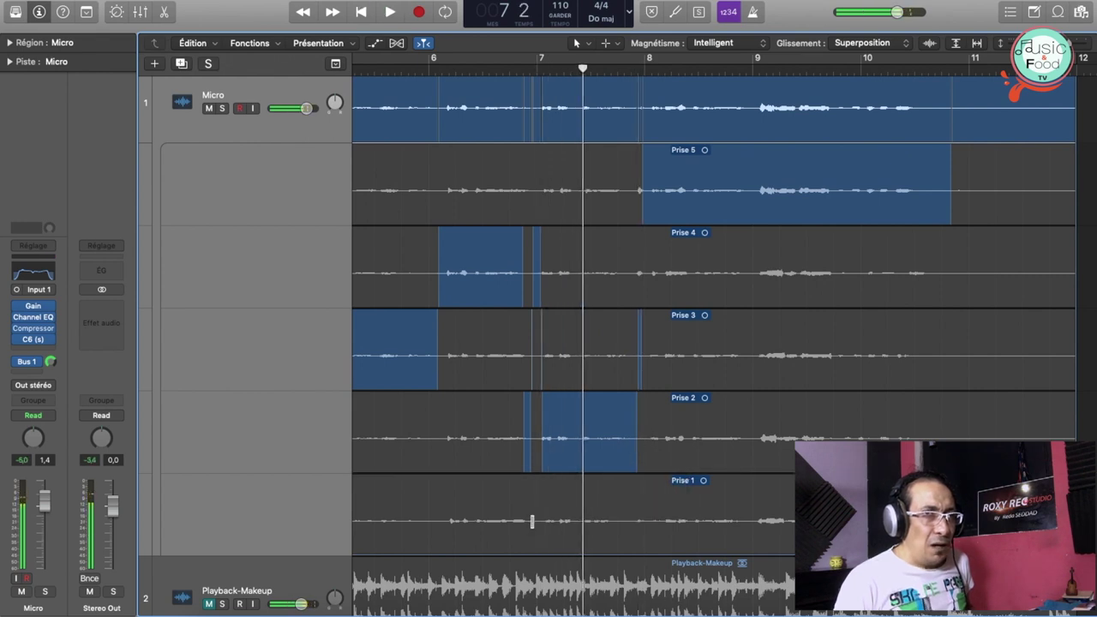
- Choose Prise 1 for the third phrase, from about bar 7 to shortly before bar 8, and listen to it
drag(539, 521, 631, 520)
key(space)
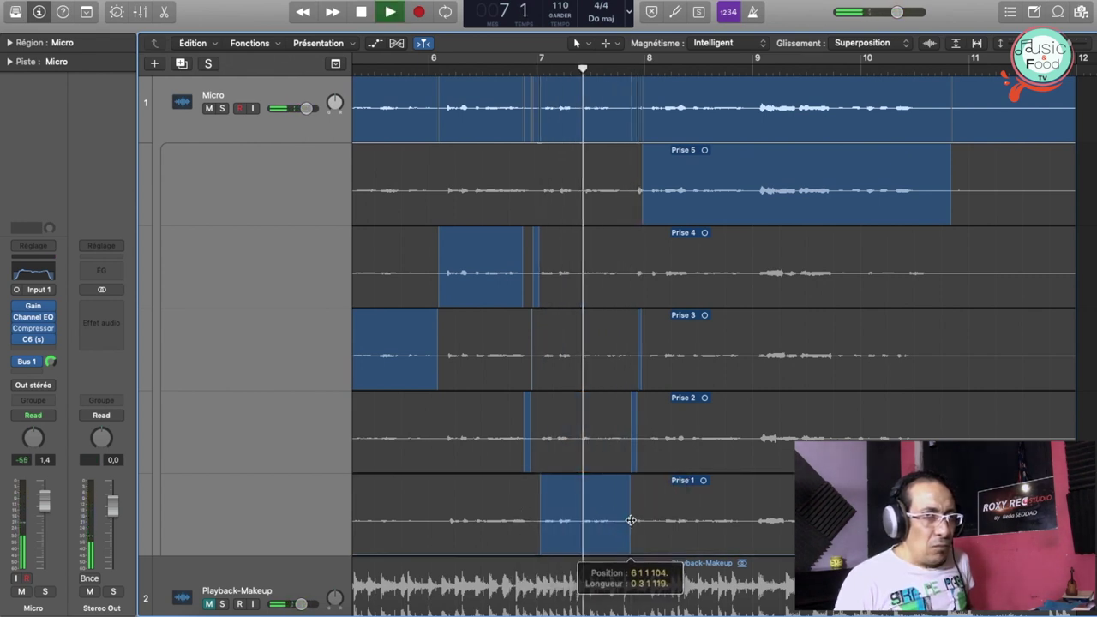
key(space)
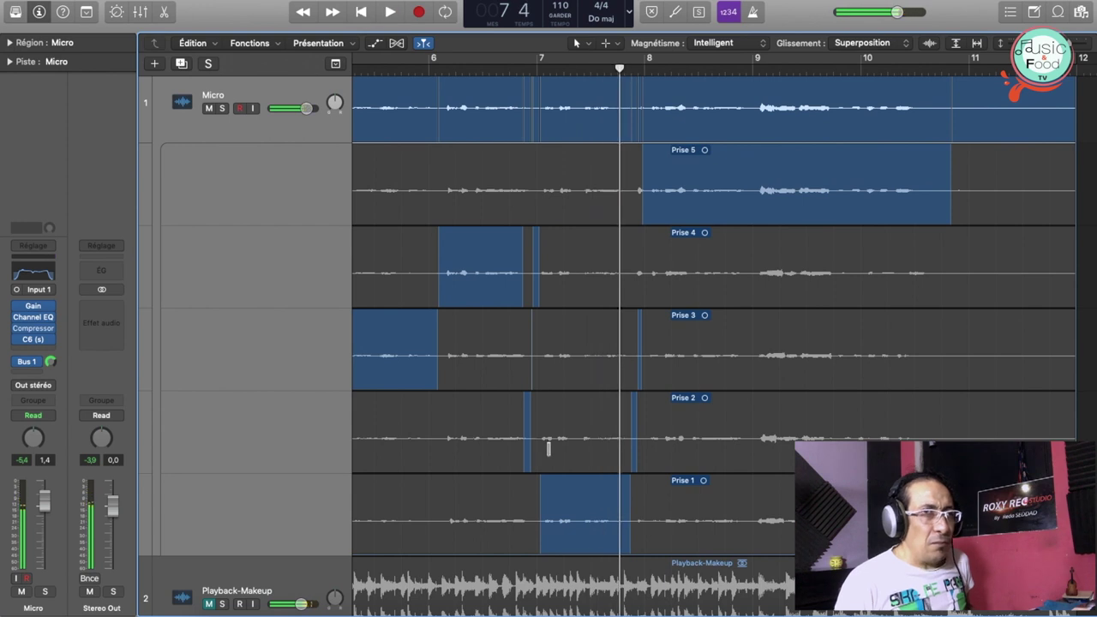
- Retry Prise 2 in the third phrase, replace it with Prise 3 from about bar 7 to shortly before bar 8, and play it
drag(538, 439, 613, 437)
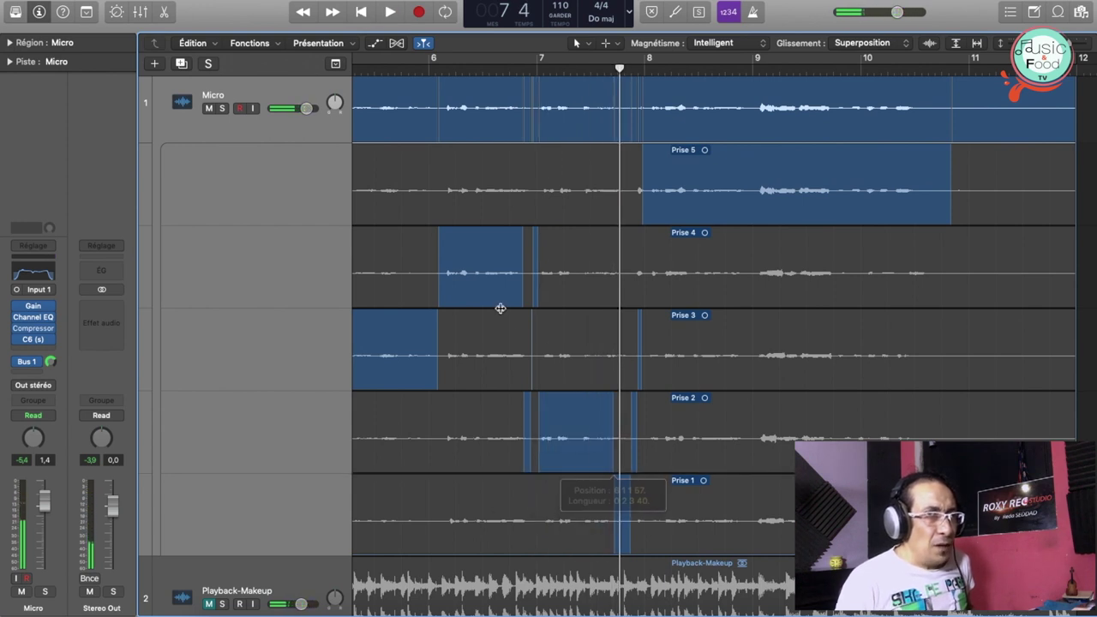
drag(543, 355, 631, 358)
key(space)
key(space)
key(space)
key(space)
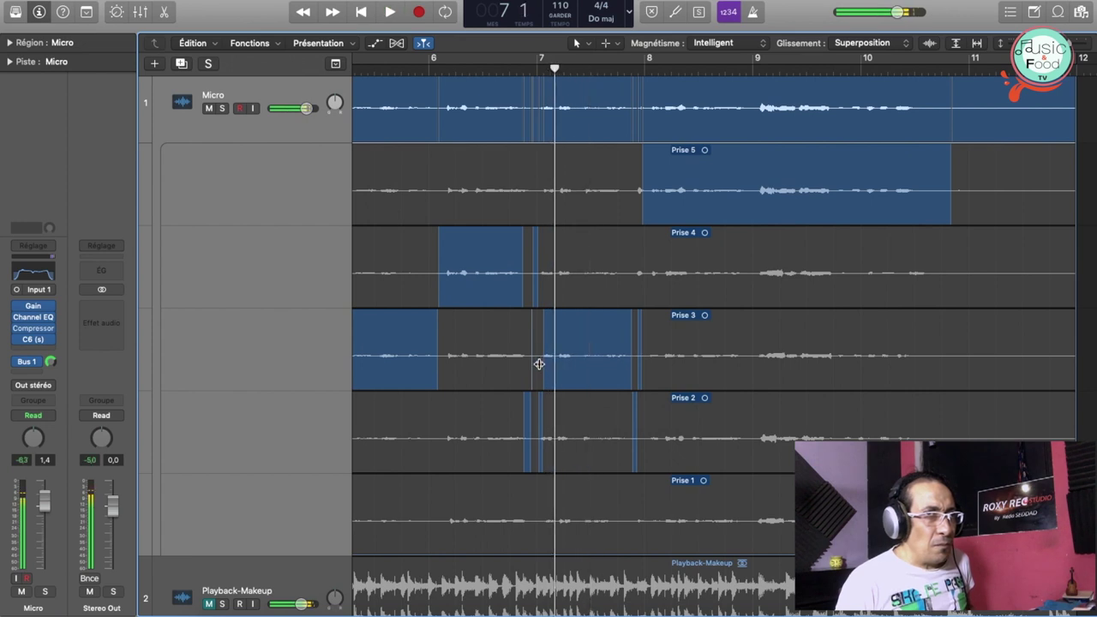
- Extend the start of the third phrase's Prise 3 selection to just before bar 7 and listen to the result
drag(535, 357, 624, 363)
key(space)
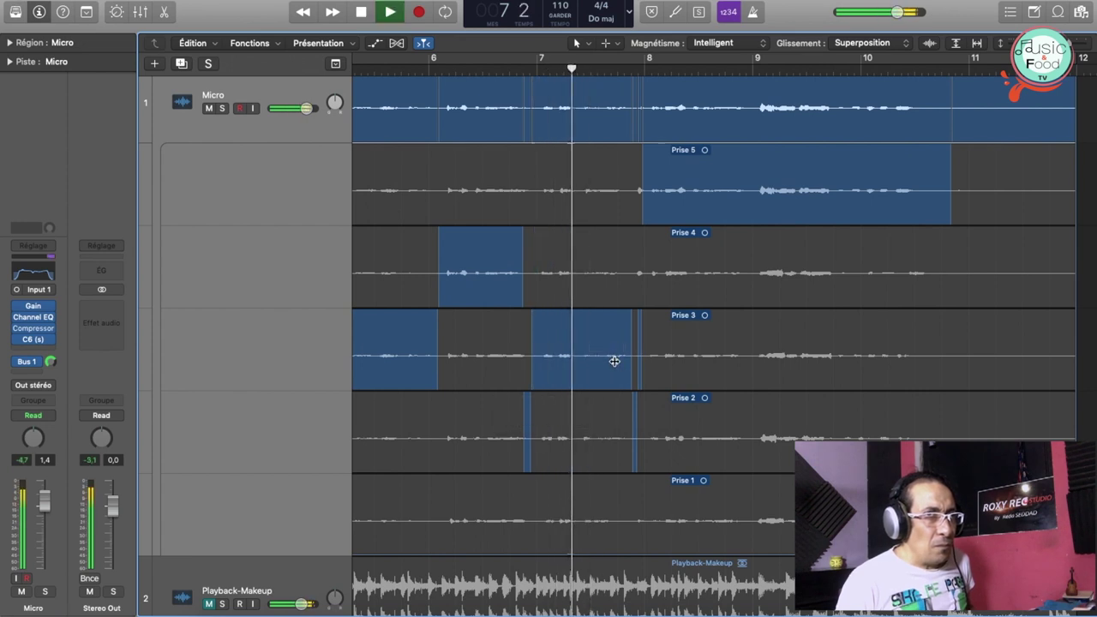
key(space)
key(z)
key(z)
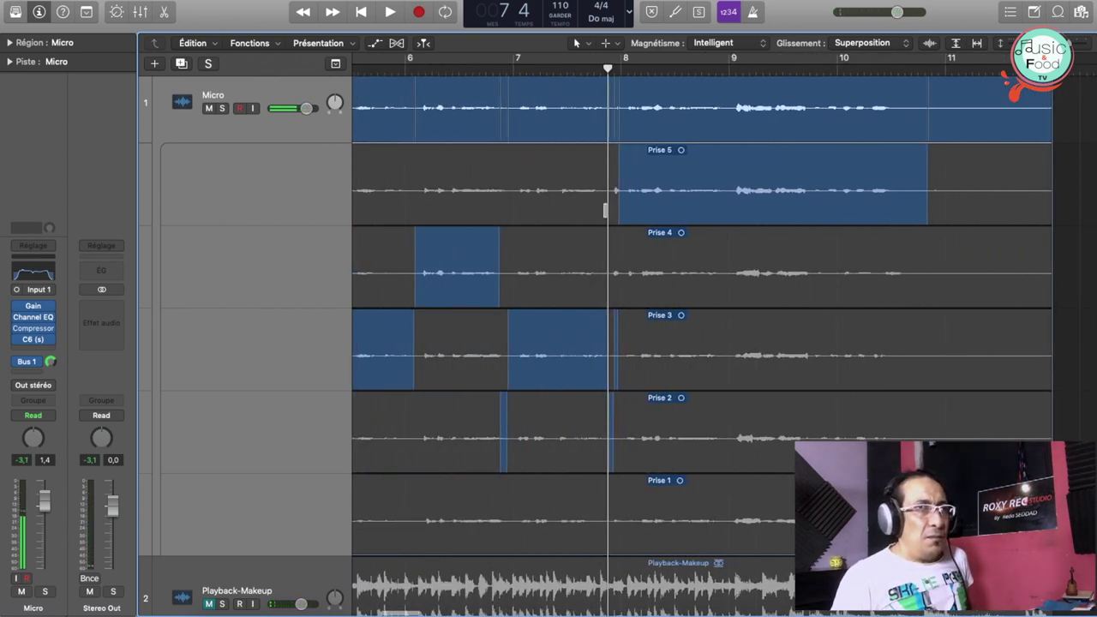
- Compare Prise 5 and Prise 4 in the fourth phrase, from just before bar 8 to just before bar 9, playing each one
drag(615, 190, 715, 189)
key(space)
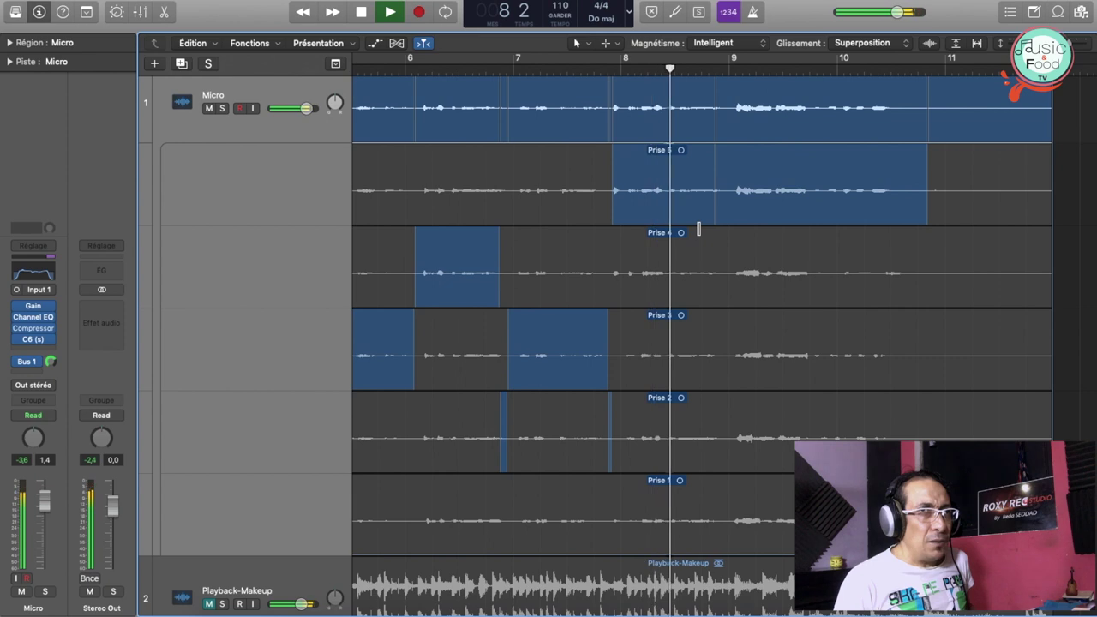
key(space)
drag(610, 272, 725, 274)
key(space)
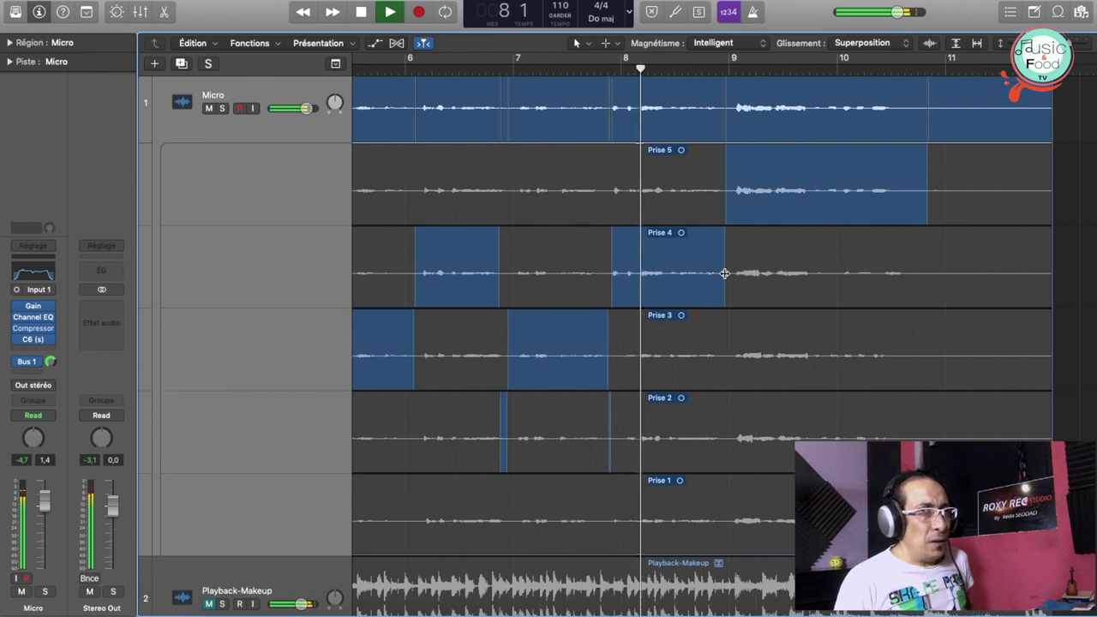
key(space)
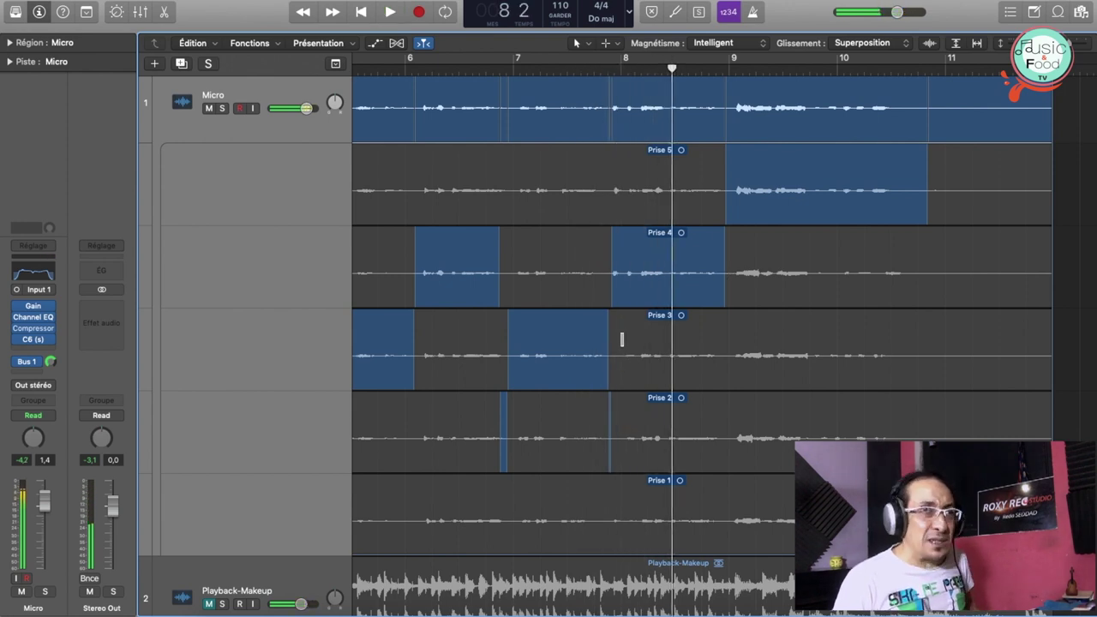
- Try Prise 3 and then Prise 2 in the fourth phrase, from about bar 8 to about bar 9, and listen to each
drag(606, 355, 726, 362)
key(space)
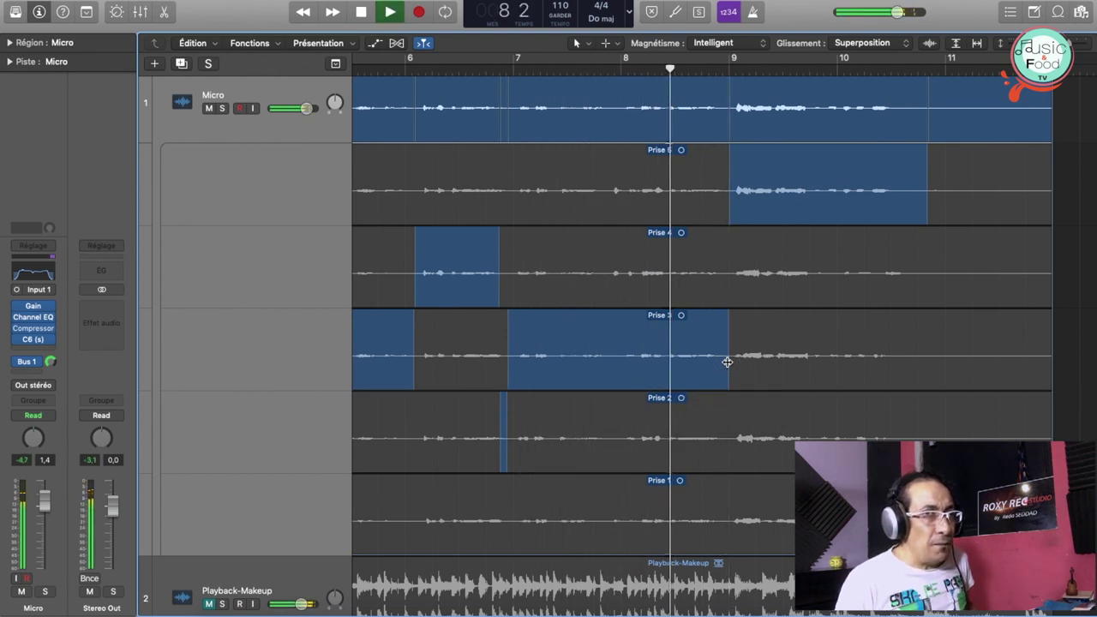
key(space)
key(space)
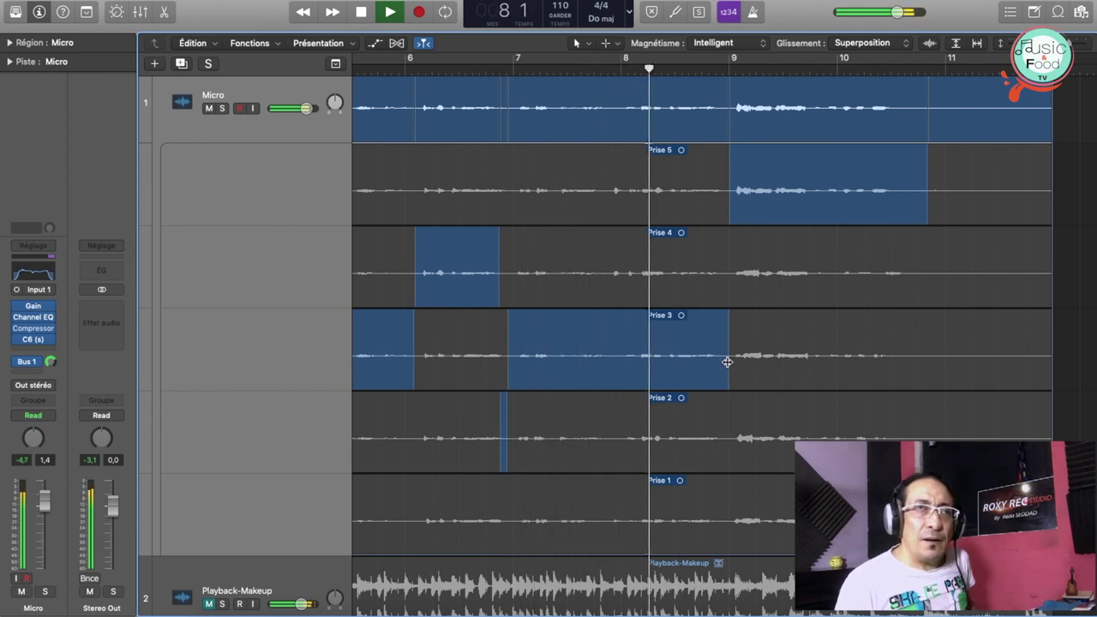
key(space)
drag(621, 438, 730, 433)
key(space)
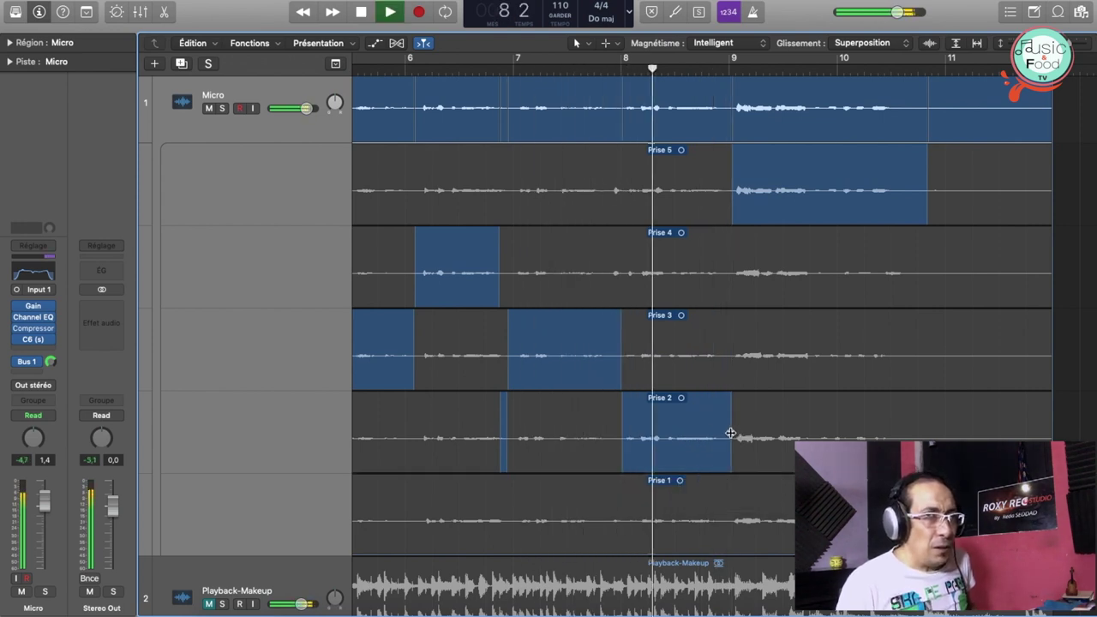
key(space)
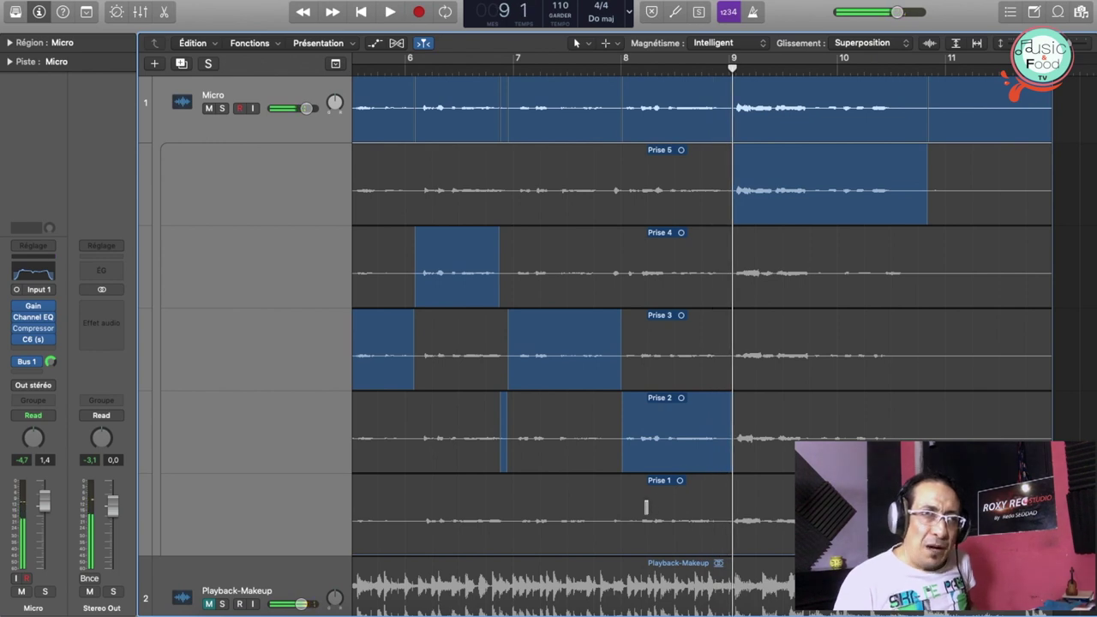
- Choose Prise 1 for the fourth phrase up to about bar 9, extend its start to just before bar 8, and play it
drag(625, 519, 731, 520)
key(space)
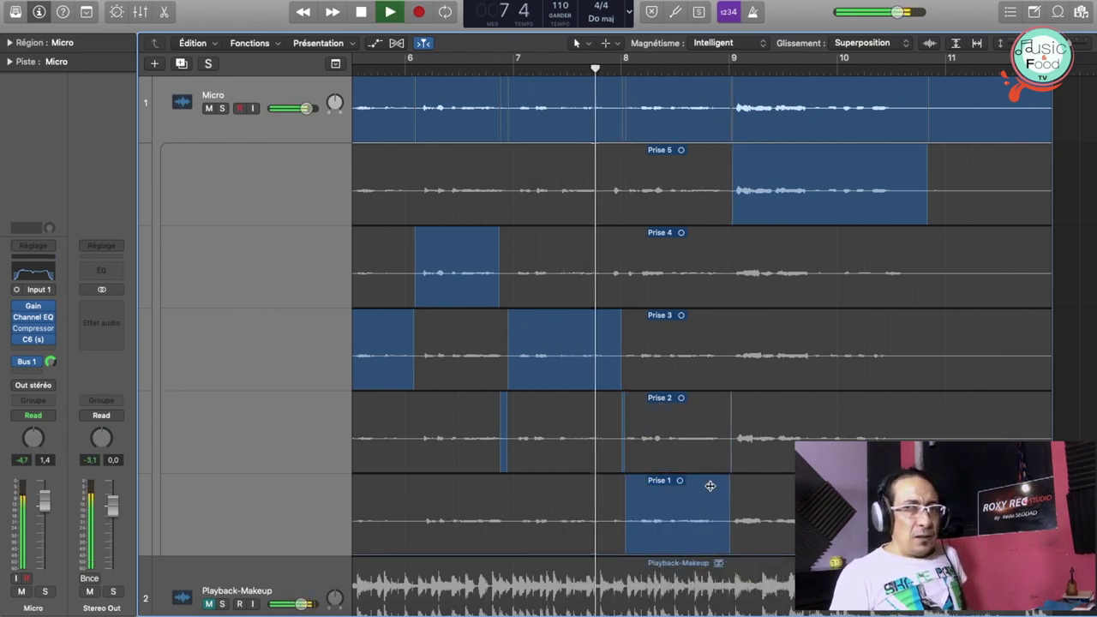
key(space)
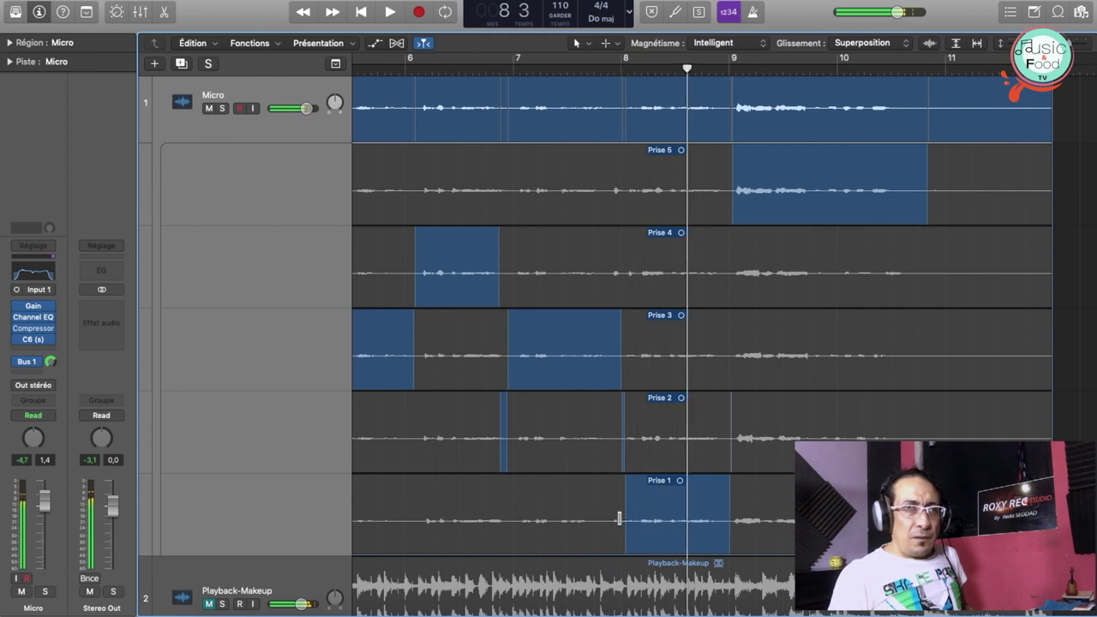
drag(617, 519, 698, 517)
key(space)
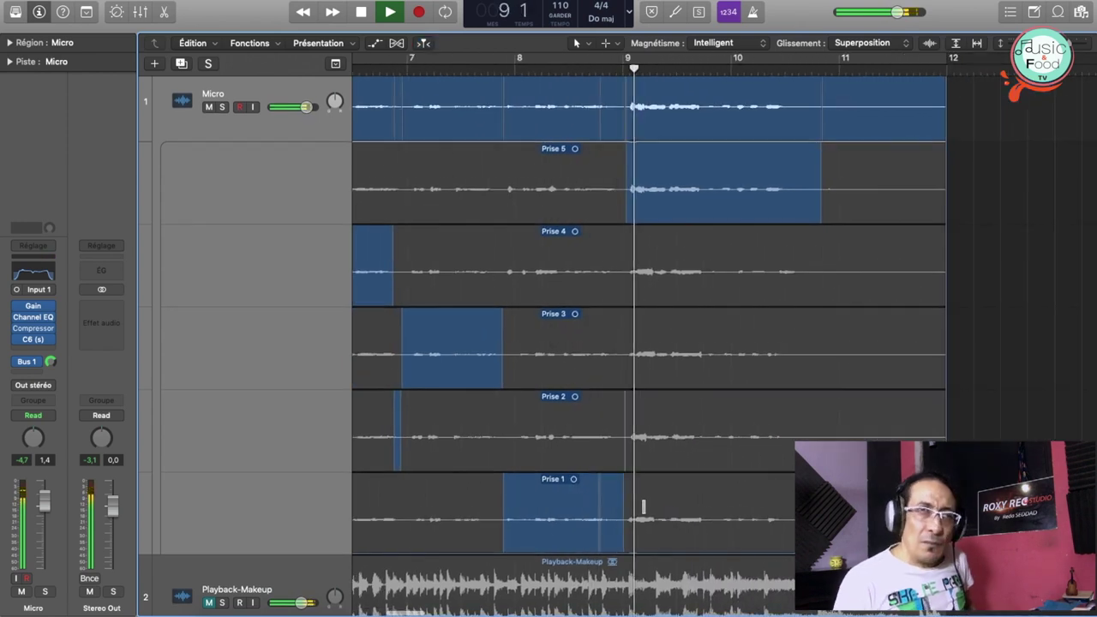
key(space)
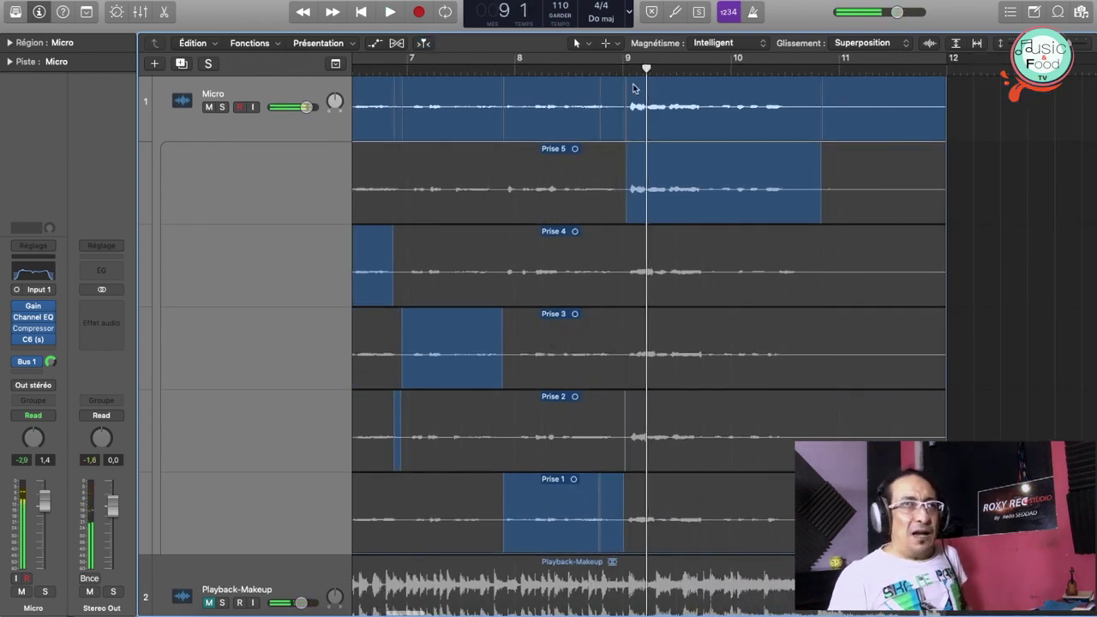
- Play Prise 5 from about bar 9, switch the passage to Prise 4 up to shortly before bar 11, and listen again
click(623, 71)
key(space)
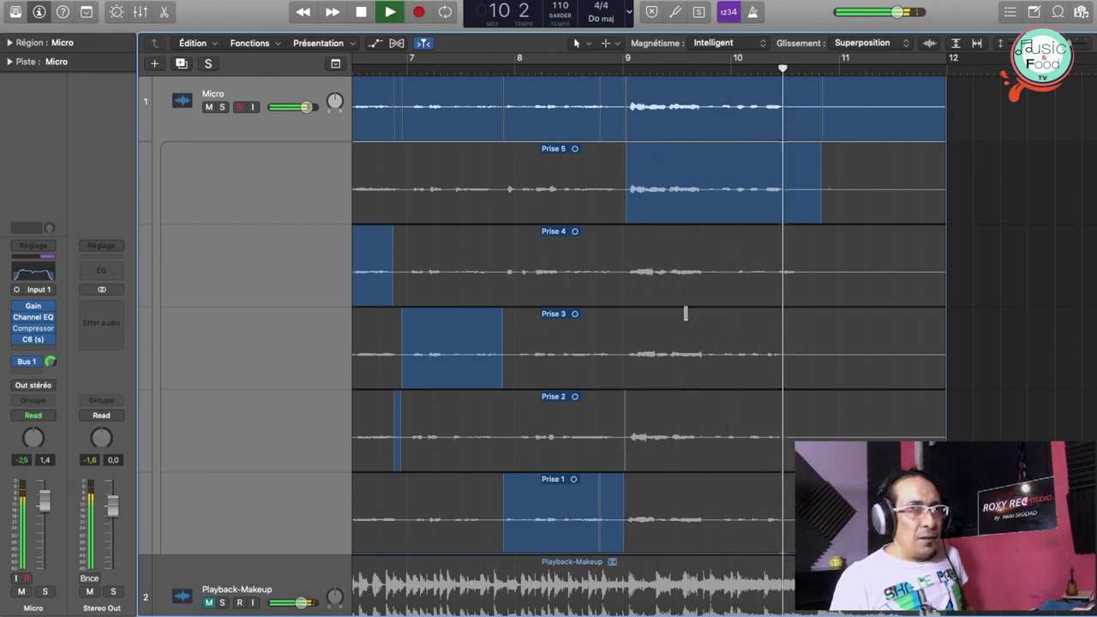
key(space)
drag(626, 272, 826, 282)
key(space)
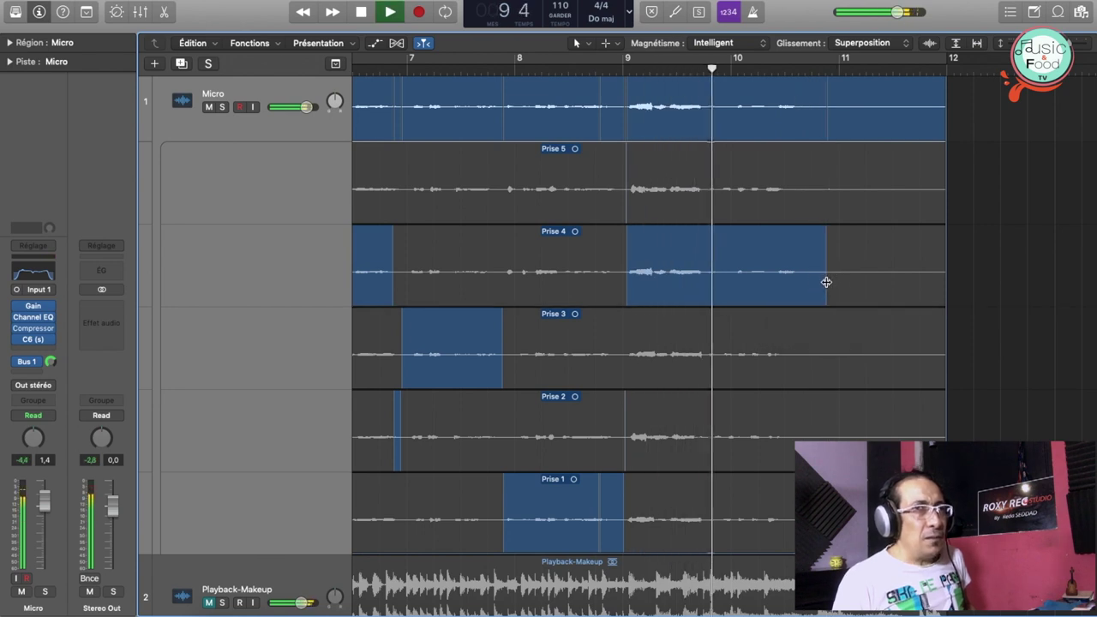
key(space)
- Audition Prise 3 from about bar 9 to the second half of bar 10, and Prise 2 from about bar 9 into bar 11
drag(625, 351, 802, 354)
key(space)
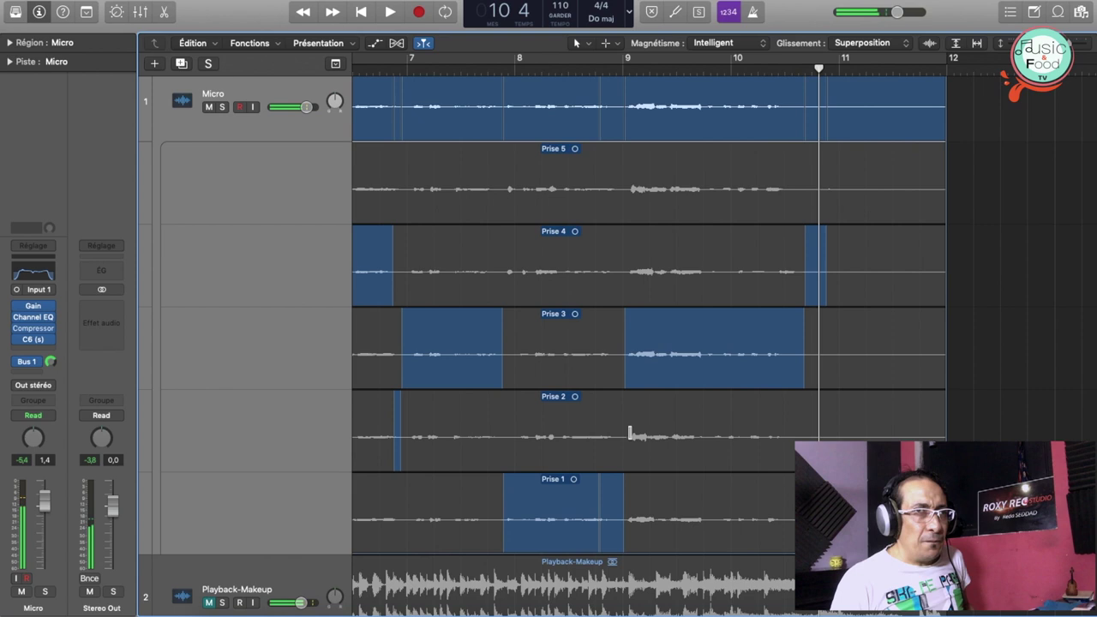
drag(669, 434, 882, 434)
key(space)
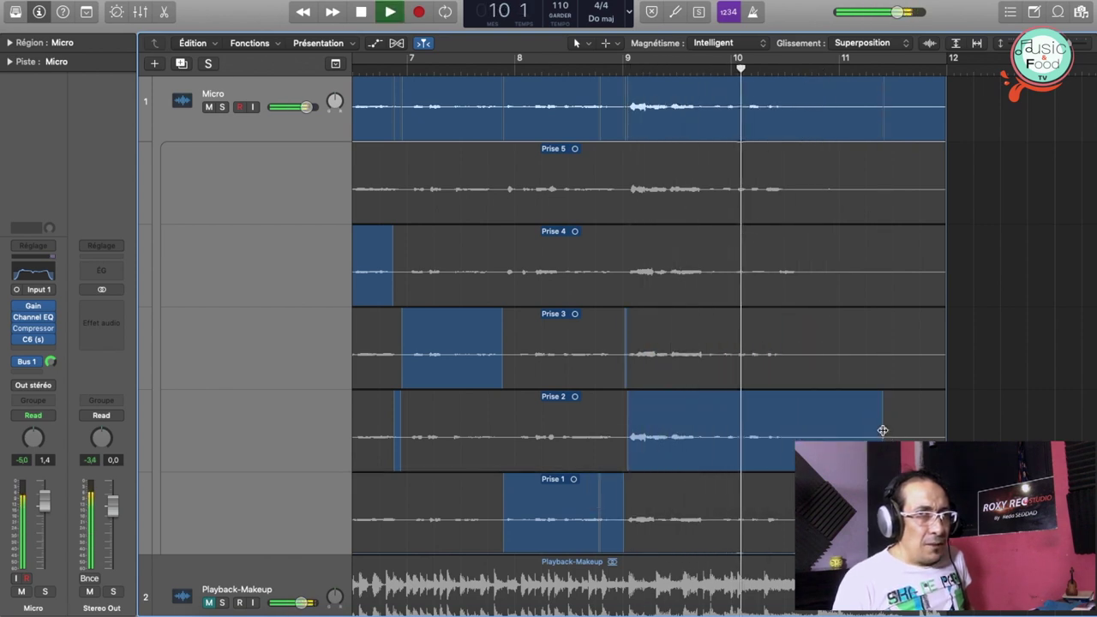
key(space)
- Switch the passage from about bar 9 to late in bar 10 to Prise 1 and play it
drag(627, 523, 806, 522)
key(space)
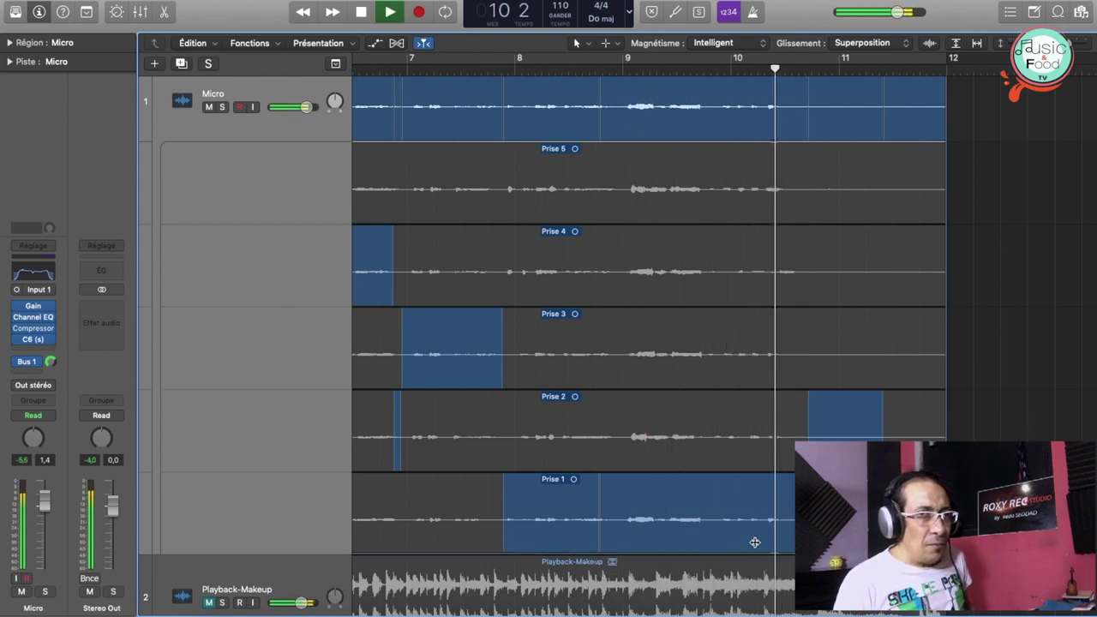
key(space)
key(space)
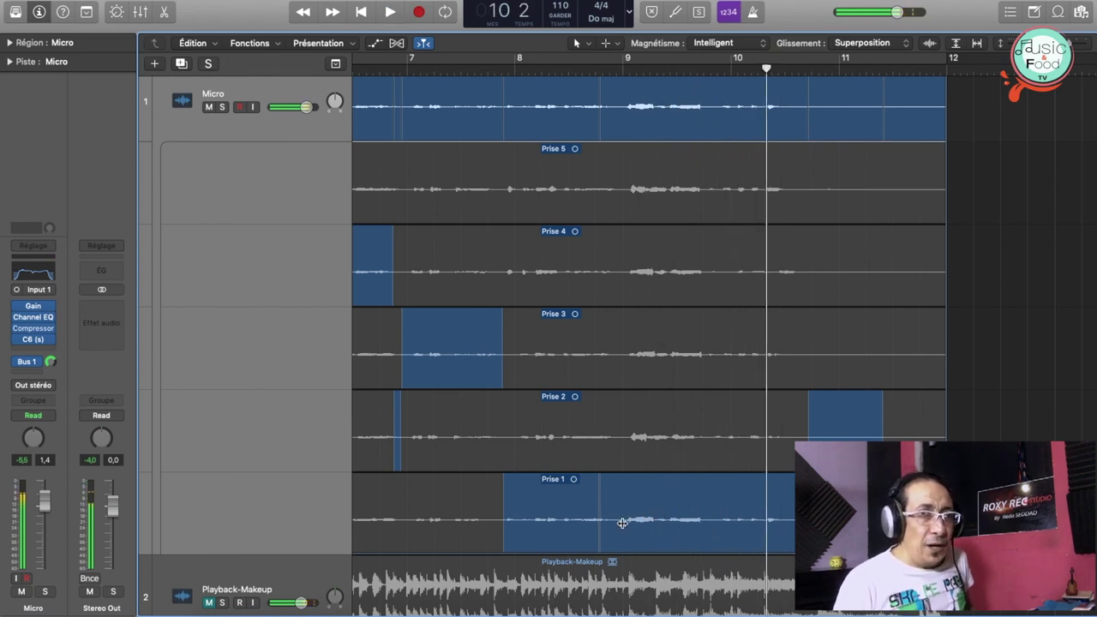
- Try Prise 2 and then Prise 3 for the last phrase, starting near beat 4 of bar 9, and play each
drag(705, 433, 808, 440)
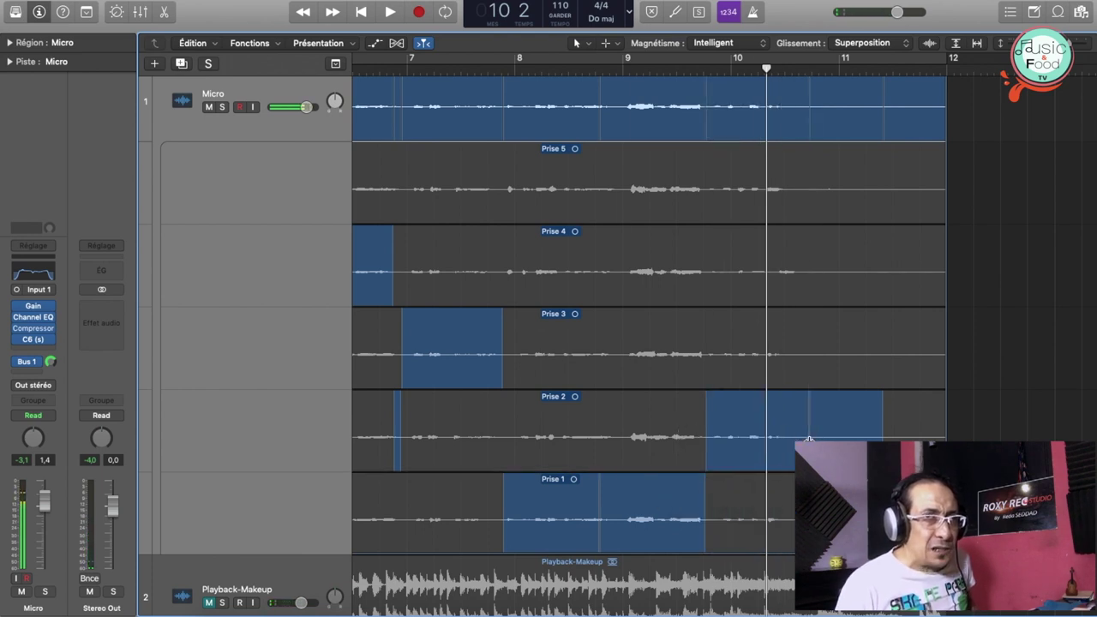
key(space)
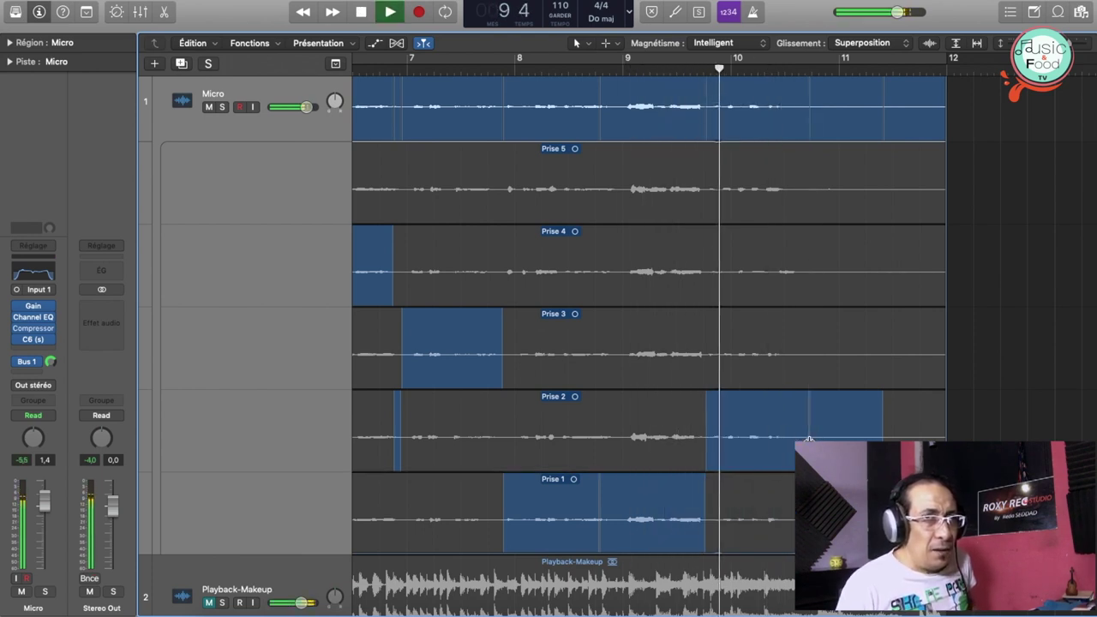
drag(708, 358, 862, 360)
key(space)
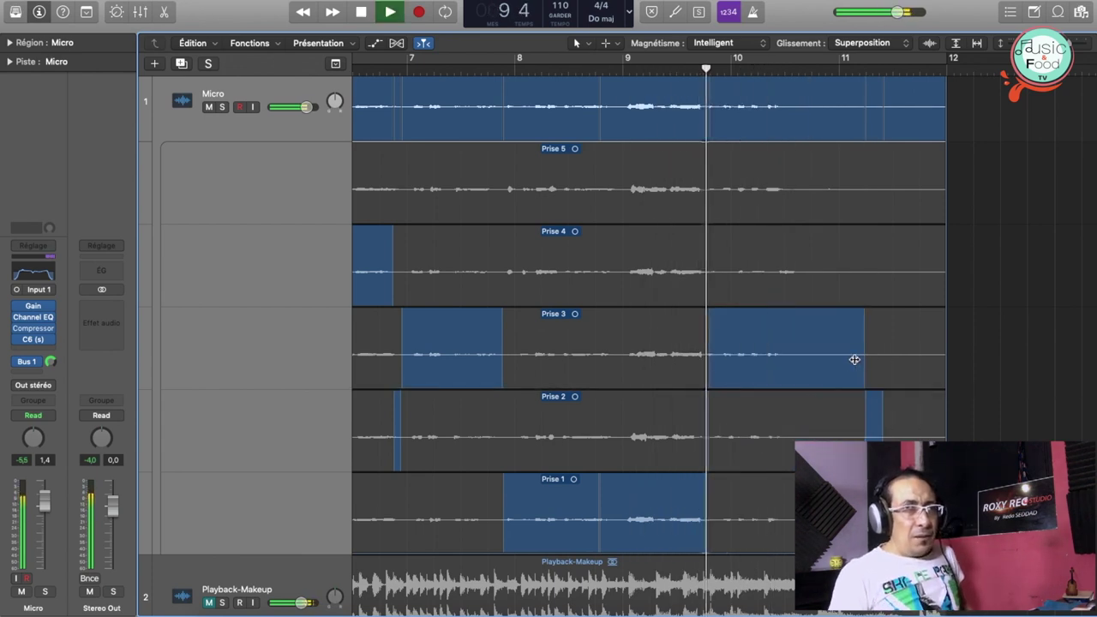
key(space)
- Reselect Prise 3 for the last phrase, from near beat 4 of bar 9 almost to bar 12, and listen to it
drag(703, 355, 866, 360)
key(space)
key(space)
drag(706, 352, 936, 351)
key(space)
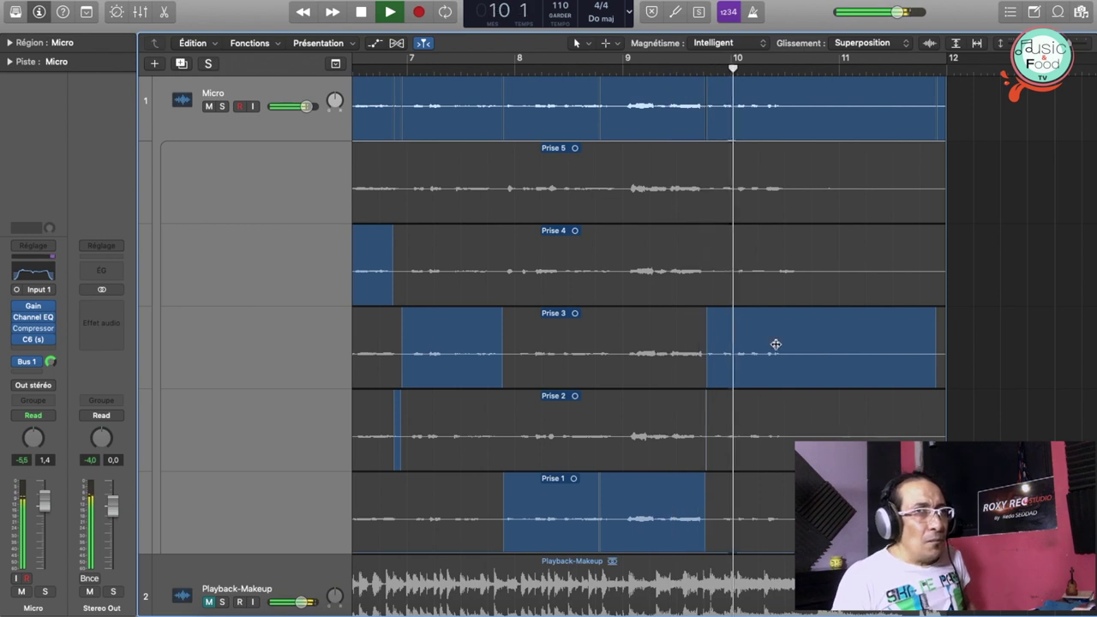
key(space)
key(space)
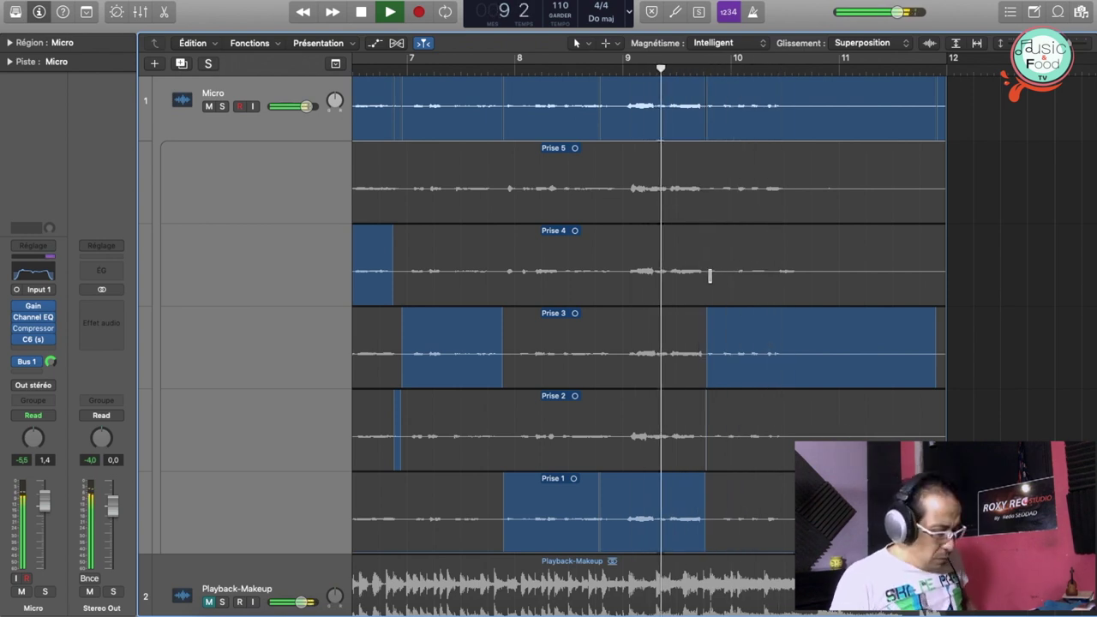
- Try Prise 4 for the last phrase, move its start to just before beat 4 of bar 9, and play the result
key(super+Right)
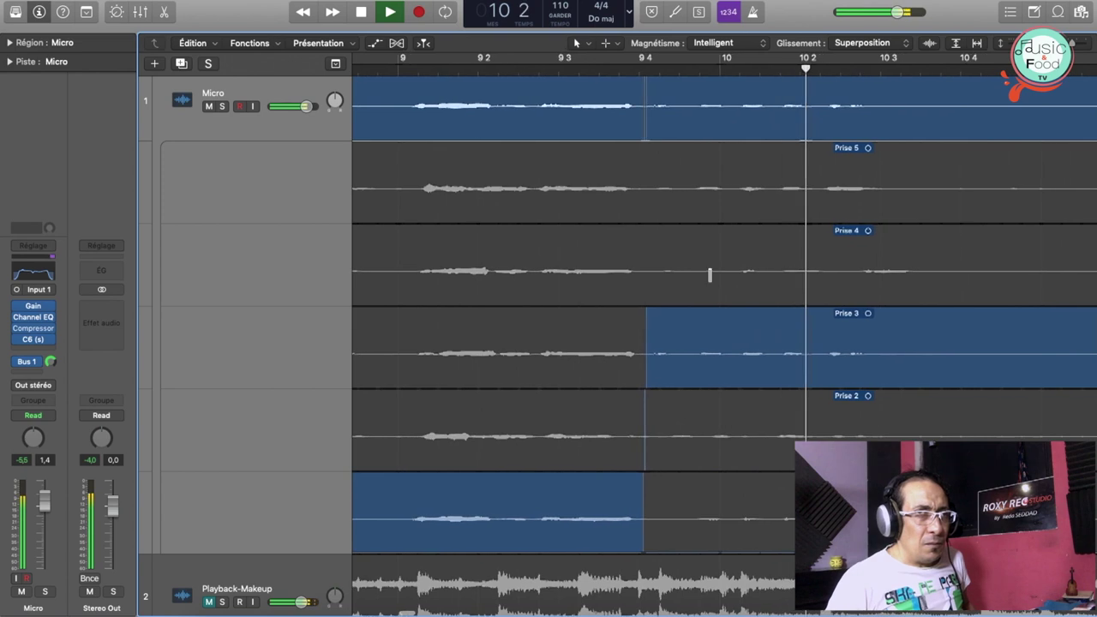
key(space)
drag(653, 272, 1077, 269)
key(space)
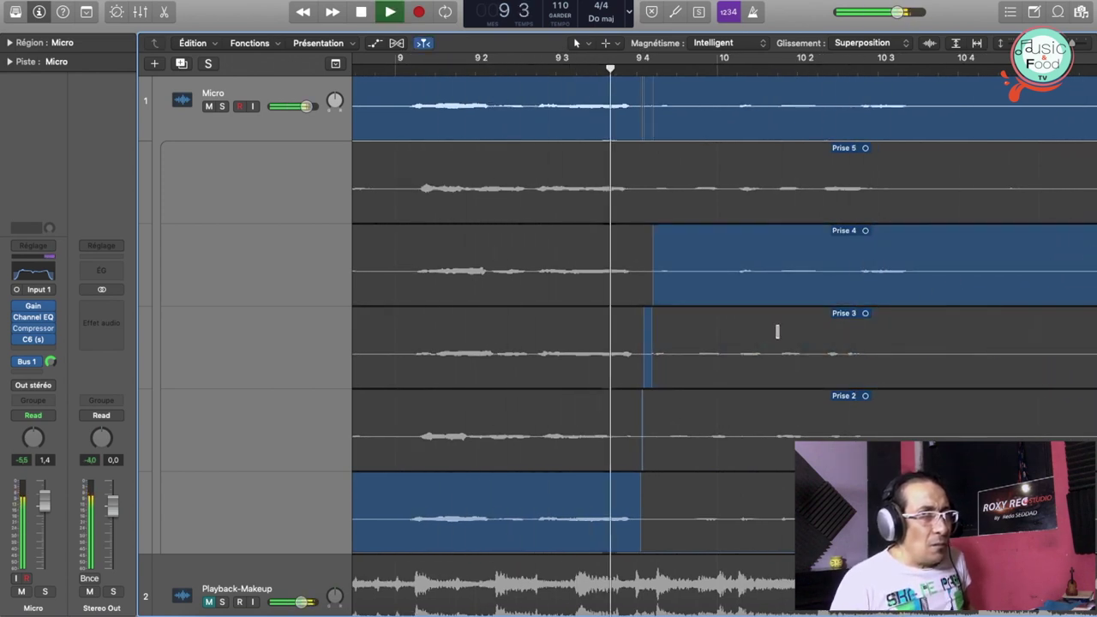
key(space)
drag(634, 276, 636, 276)
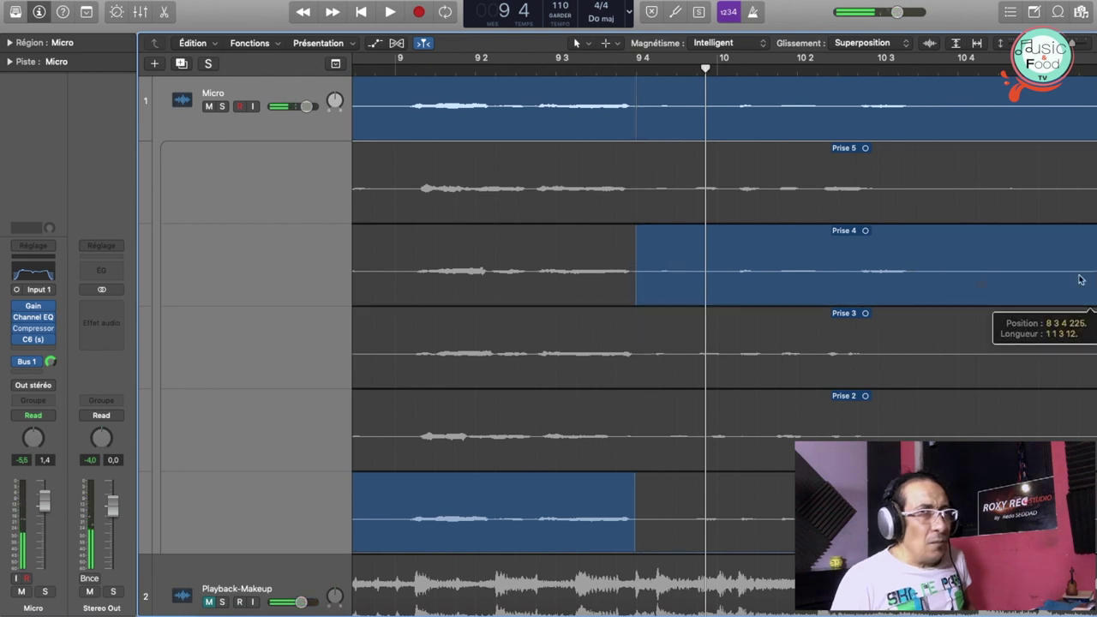
key(space)
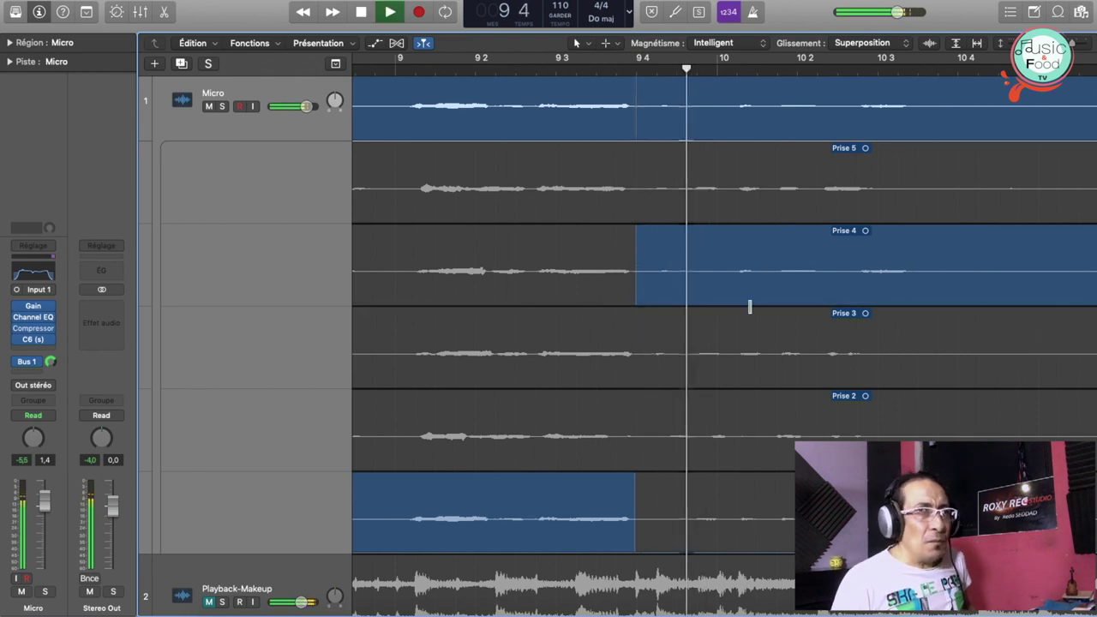
key(space)
- Choose Prise 5 for the last phrase, from about beat 4 of bar 9 to about beat 3 of bar 11, and play it
scroll(637, 176, up, 1)
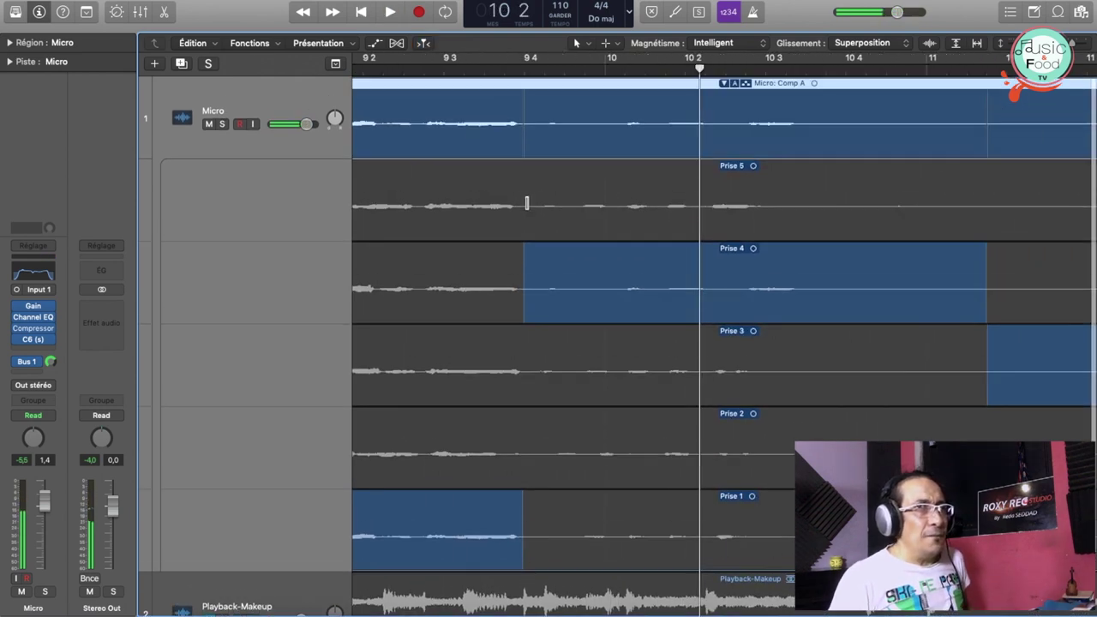
drag(527, 203, 1091, 233)
key(space)
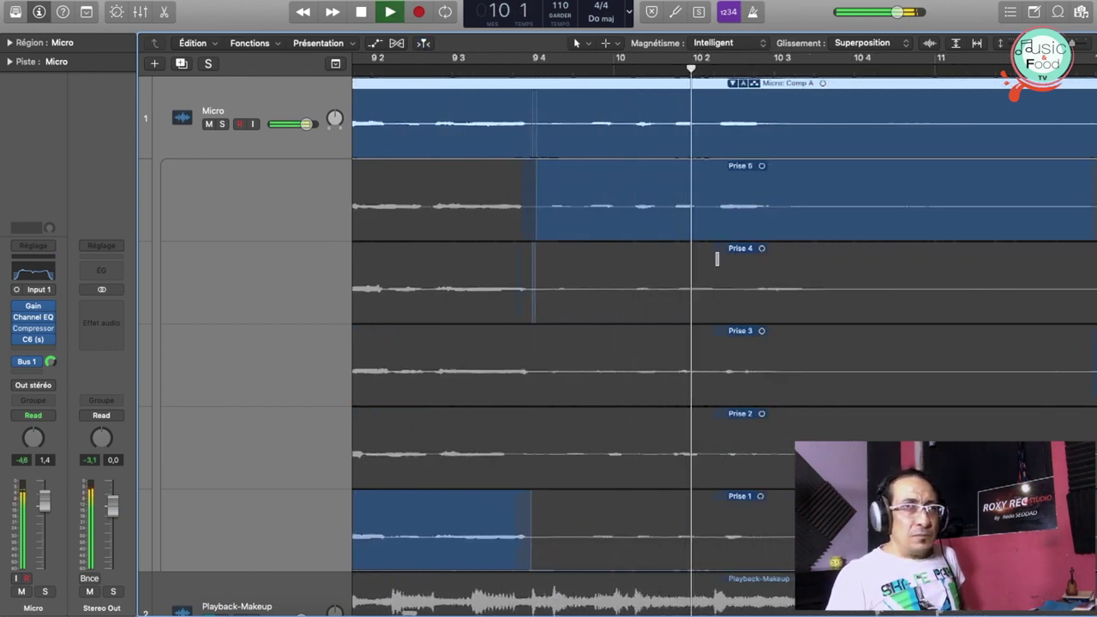
key(space)
- Extend Prise 5's start to just before beat 4 of bar 9, adjust its transition from Prise 1, and play through the ending
right_click(606, 200)
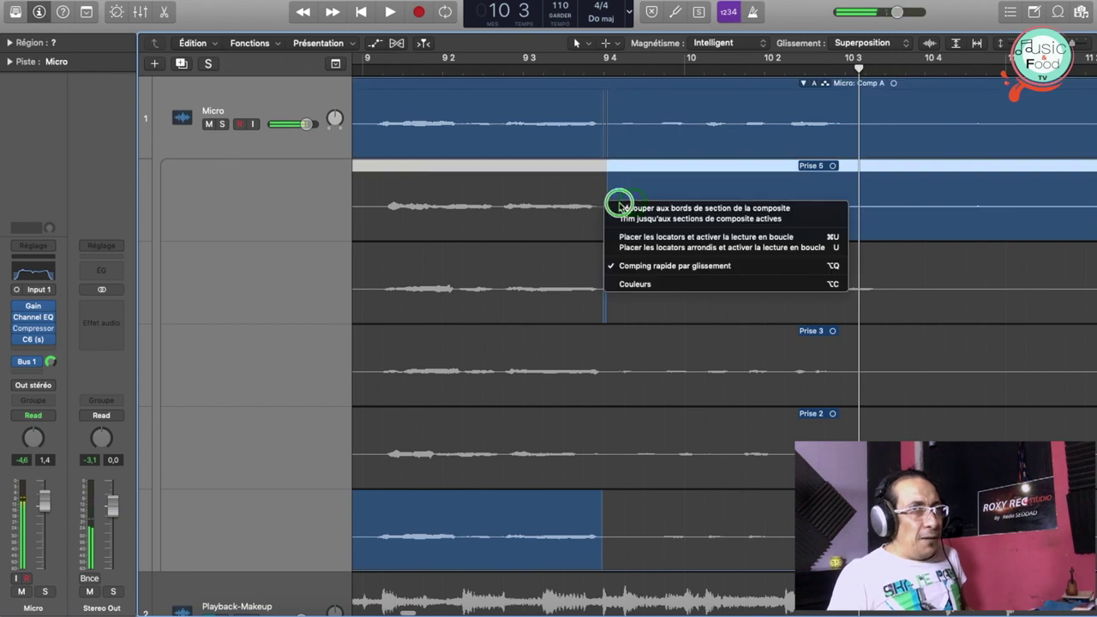
click(791, 206)
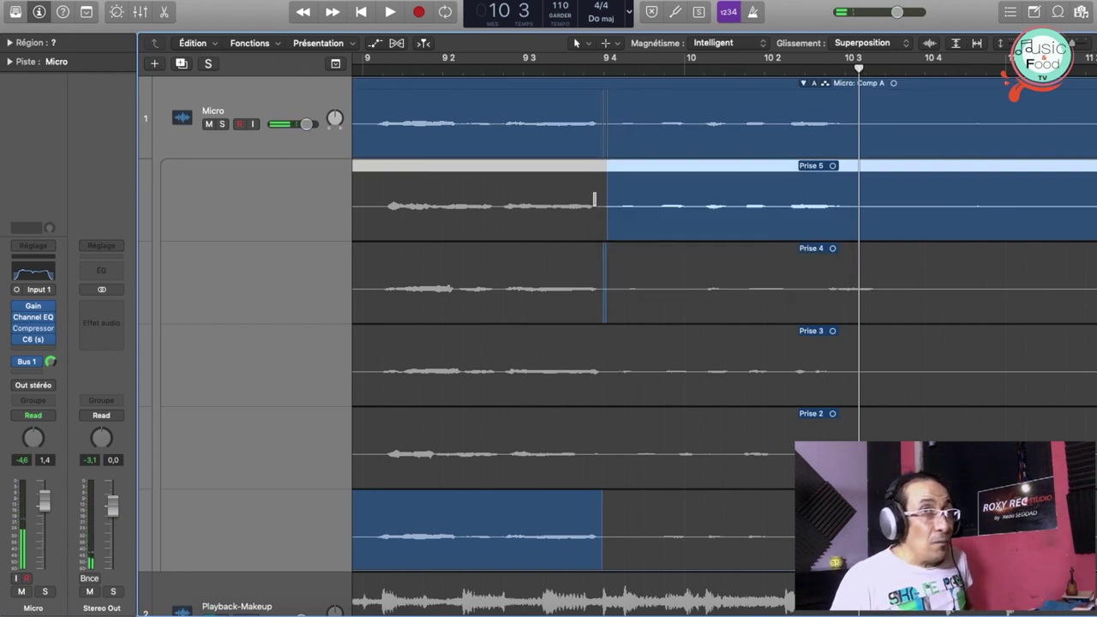
drag(593, 198, 599, 199)
key(space)
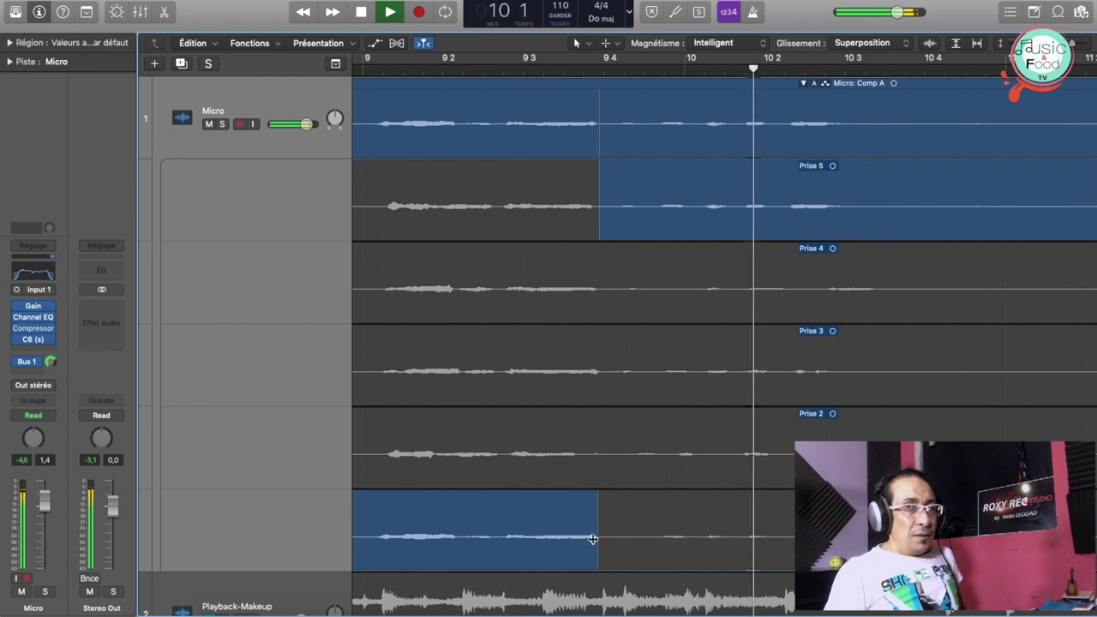
key(space)
drag(598, 528, 617, 526)
key(space)
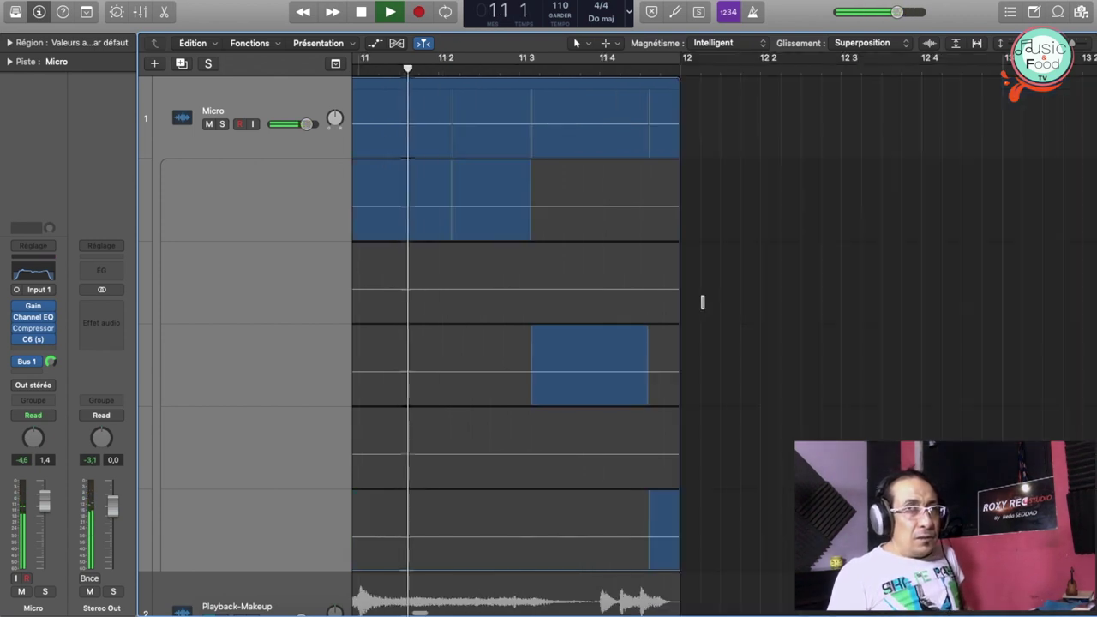
key(space)
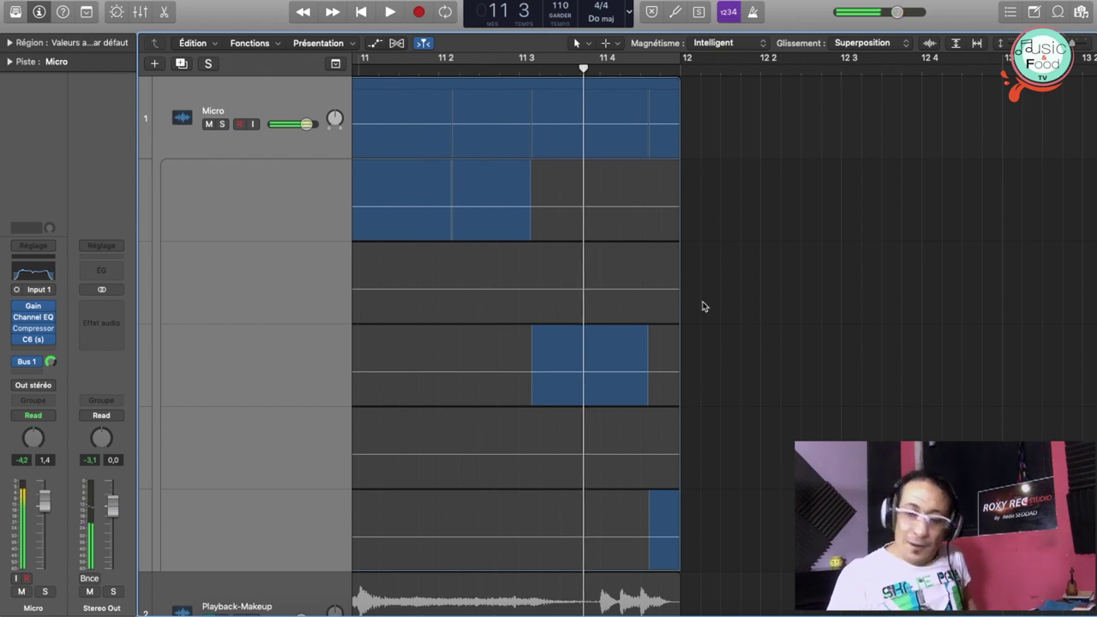
- Display the entire Micro comp from bar 2 to its end, with all five takes in view
key(super+Up)
key(super+Left)
key(super+Left)
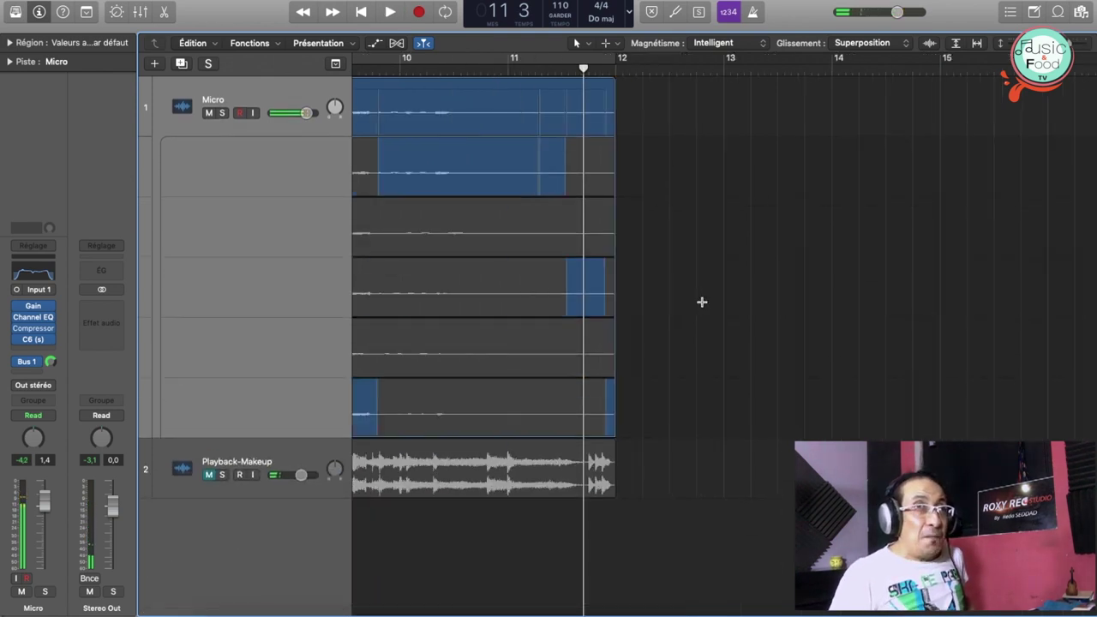
scroll(702, 306, left, 10)
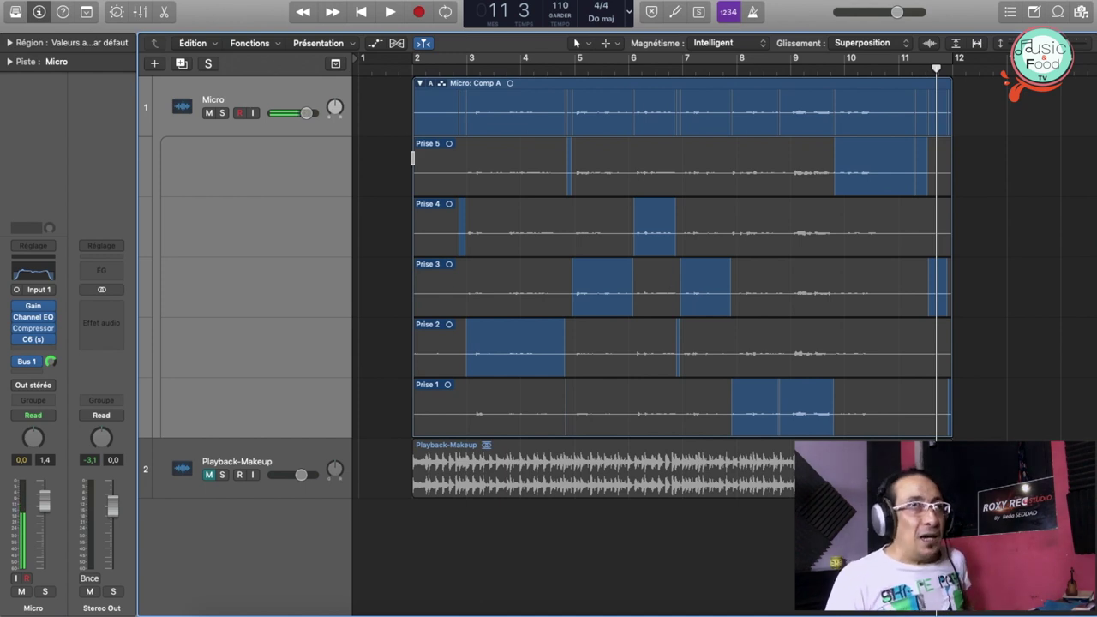
- Play the comp into bar 6 and widen Prise 4's phrase to run from about bar 6 to just before bar 7
key(space)
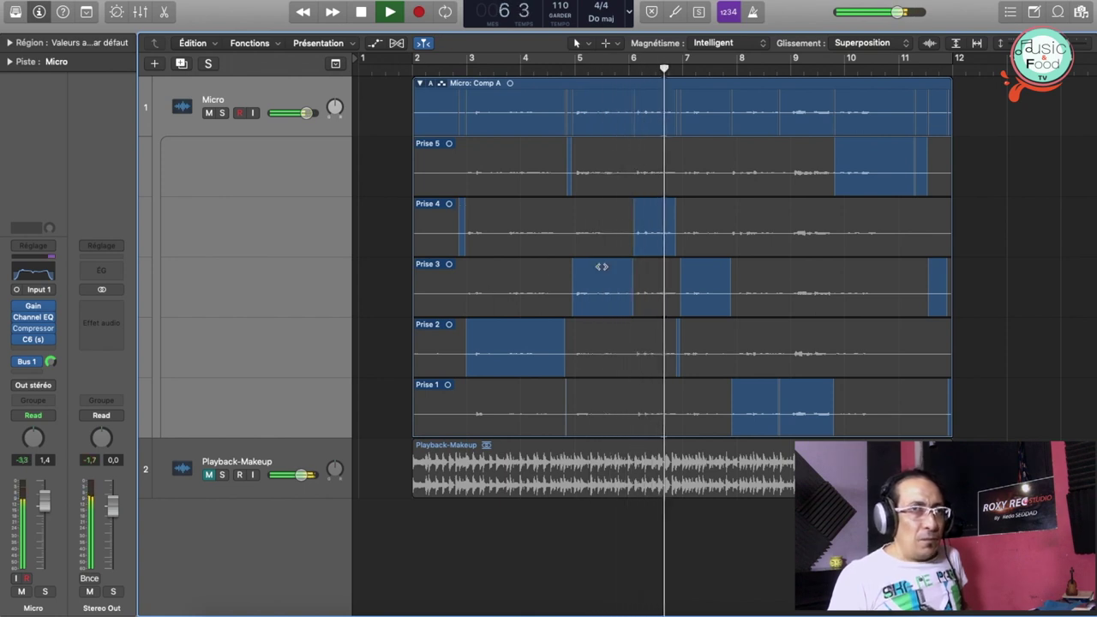
key(space)
key(super+Right)
key(super+Right)
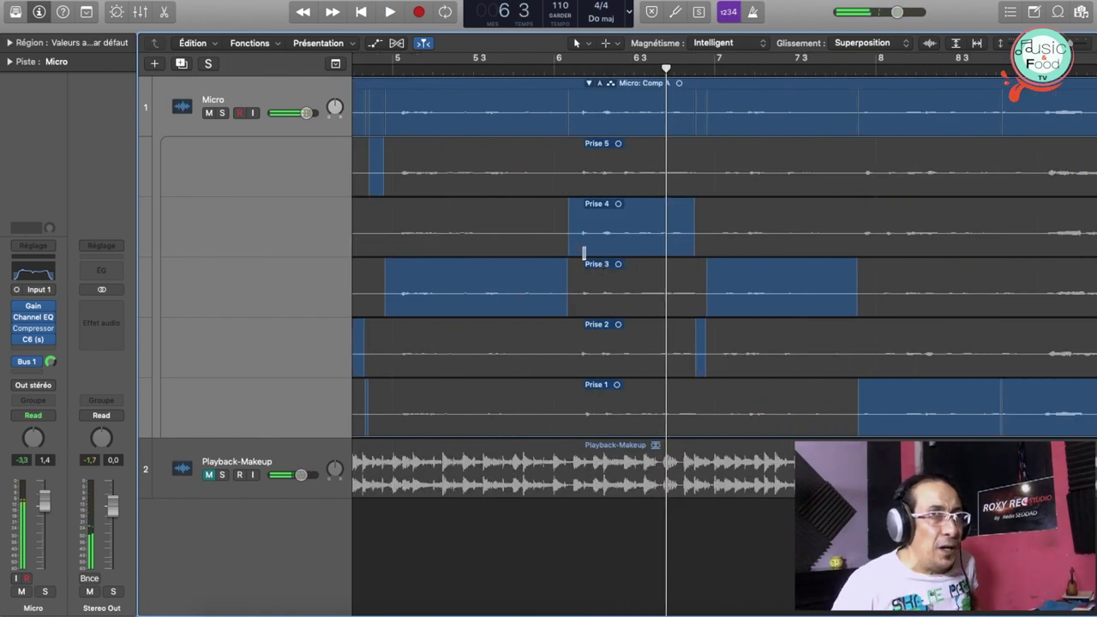
drag(556, 230, 700, 233)
key(space)
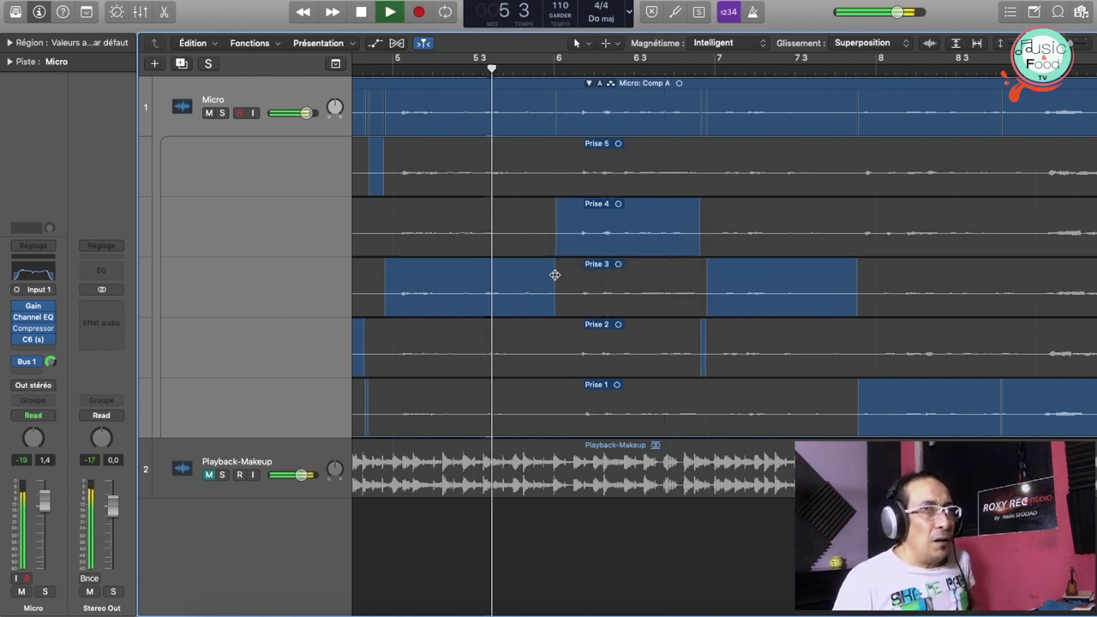
- Move the transition from Prise 3 to Prise 4 to just after the start of bar 6 and play across it
drag(555, 301, 568, 300)
key(space)
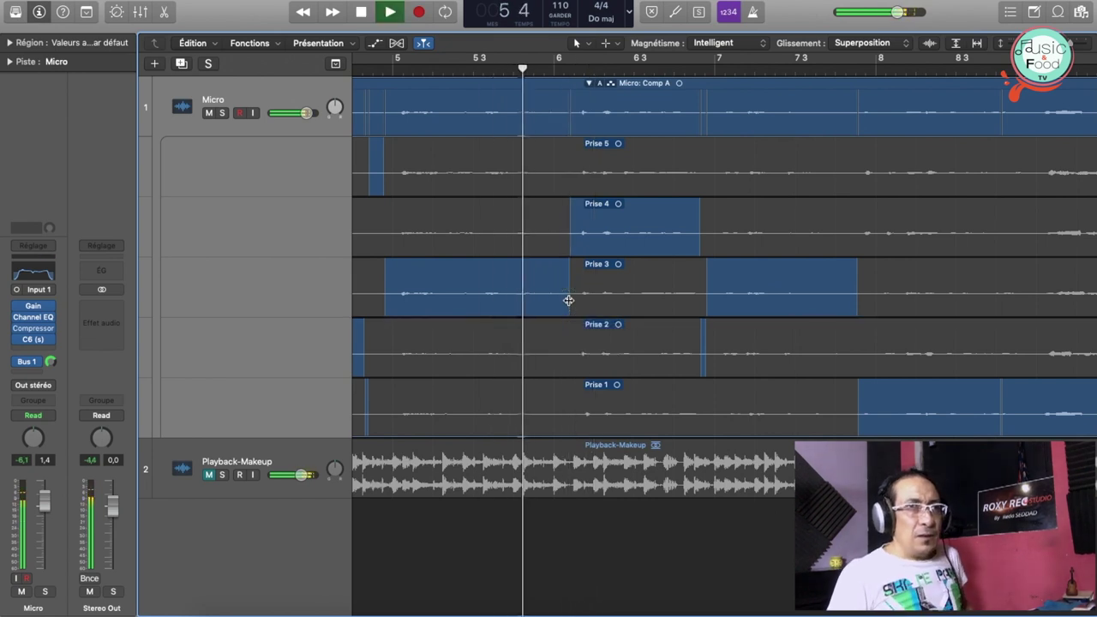
scroll(568, 300, right, 5)
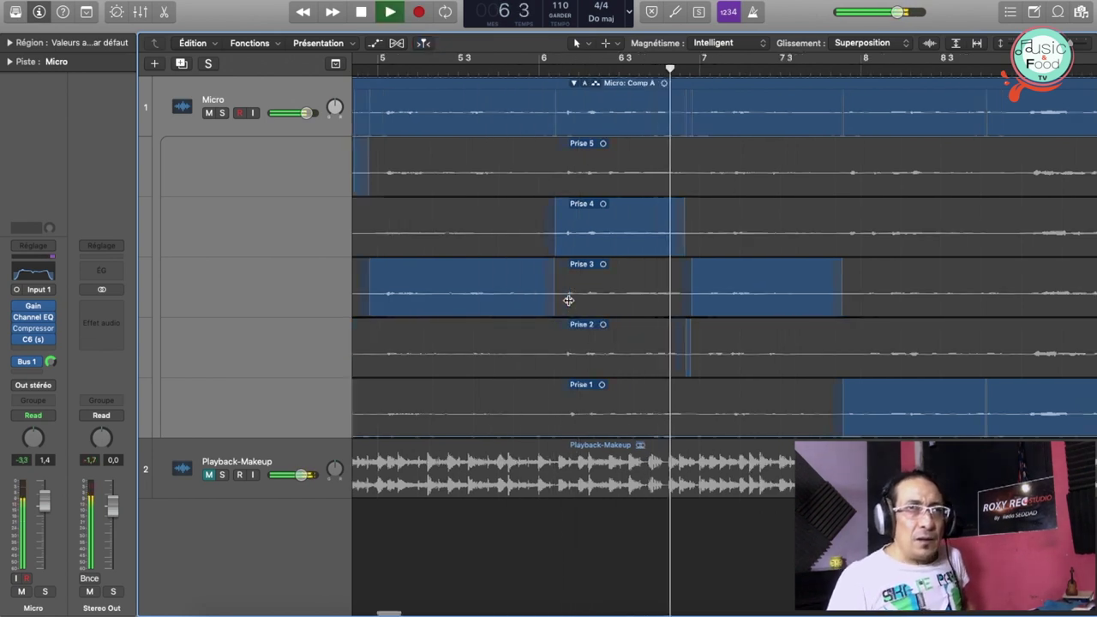
key(space)
- Extend Prise 4's end to meet Prise 3 just before bar 7, removing the short Prise 2 segment, and play the join
drag(479, 238, 490, 237)
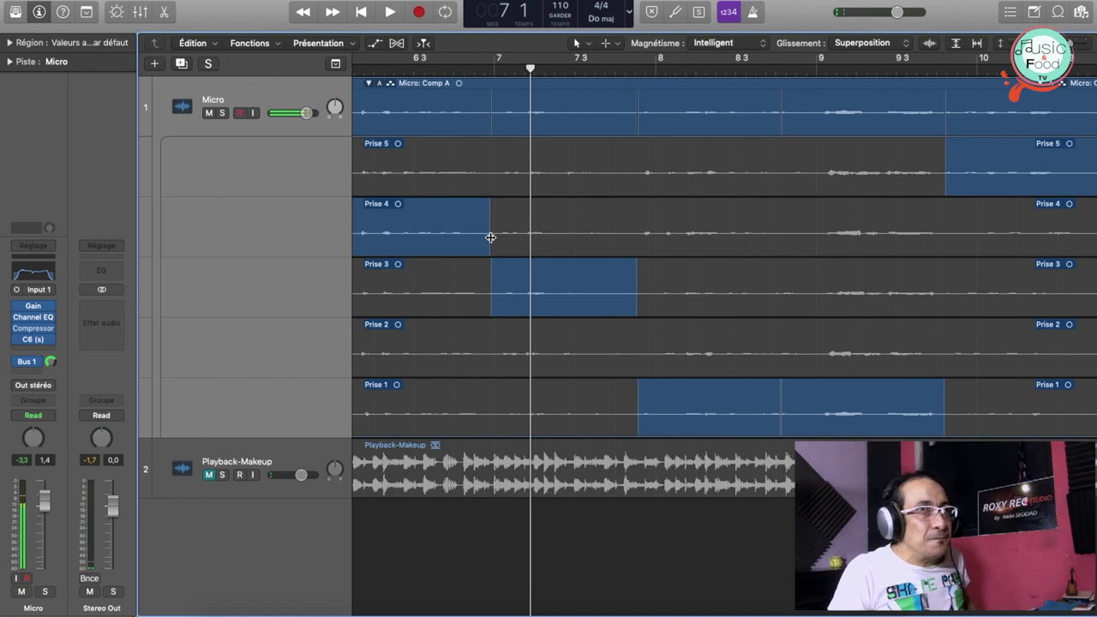
key(space)
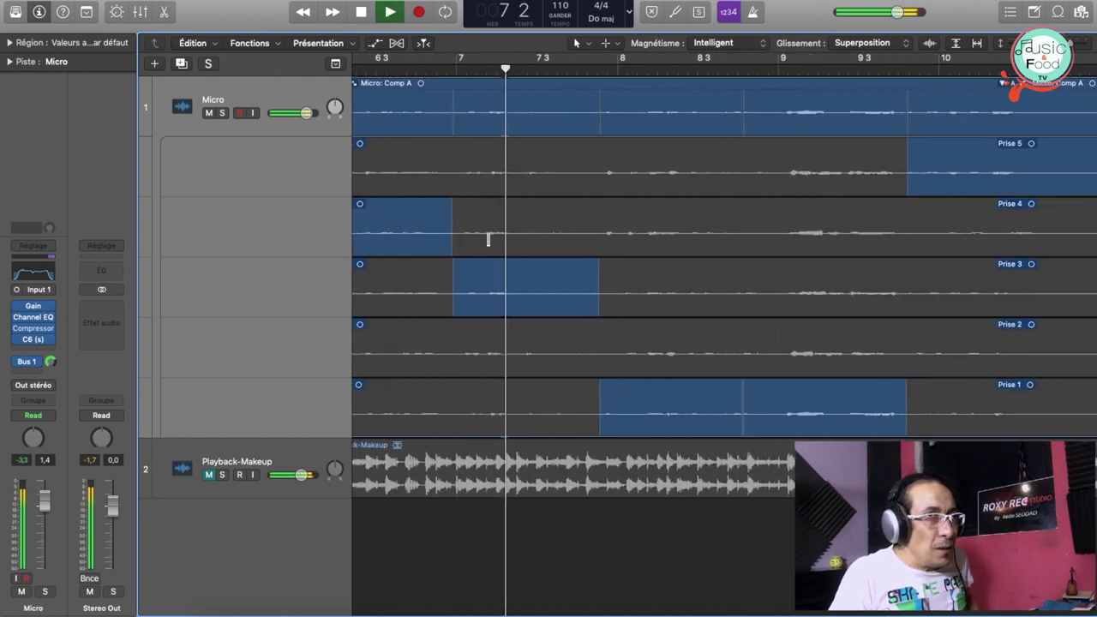
key(space)
- Try the transition from Prise 4 to Prise 3 just after the start of bar 7 and play it
key(super+Right)
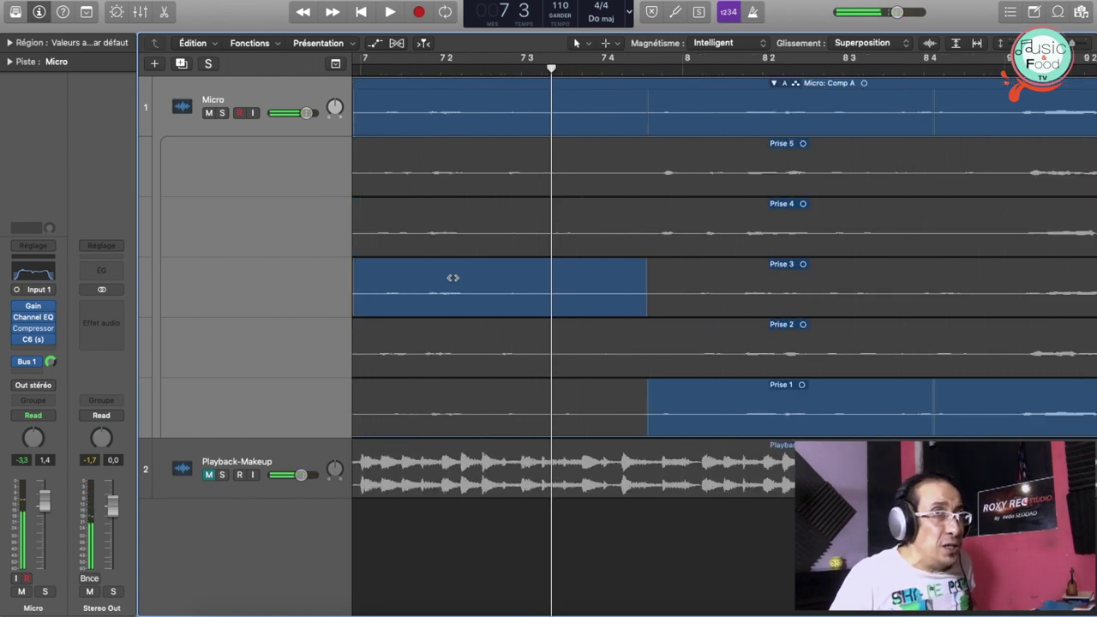
scroll(452, 278, left, 3)
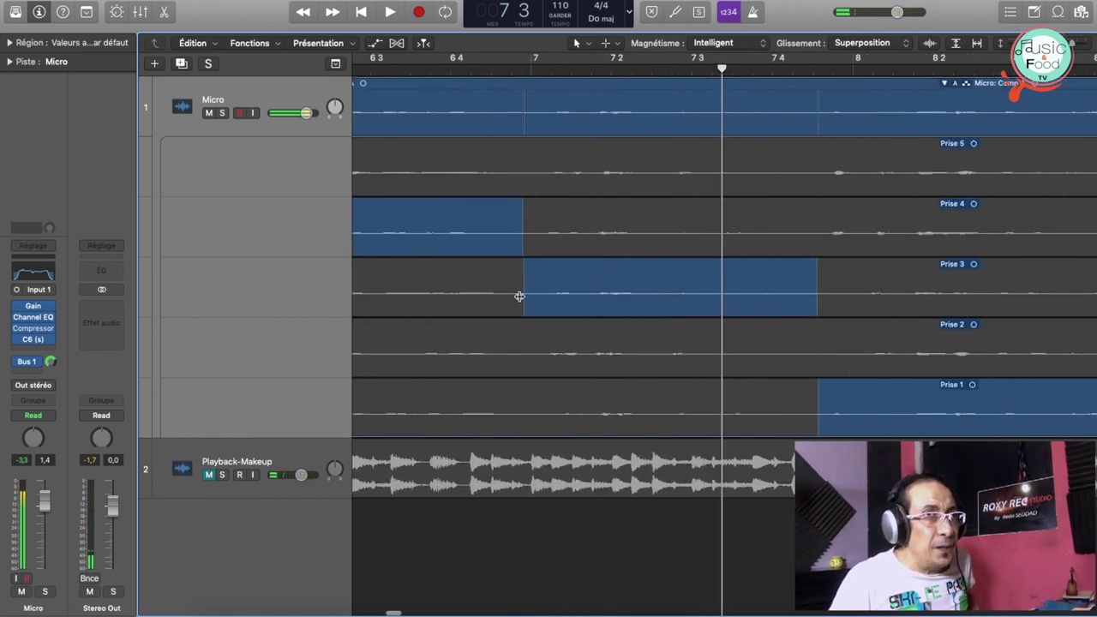
drag(523, 296, 549, 295)
key(space)
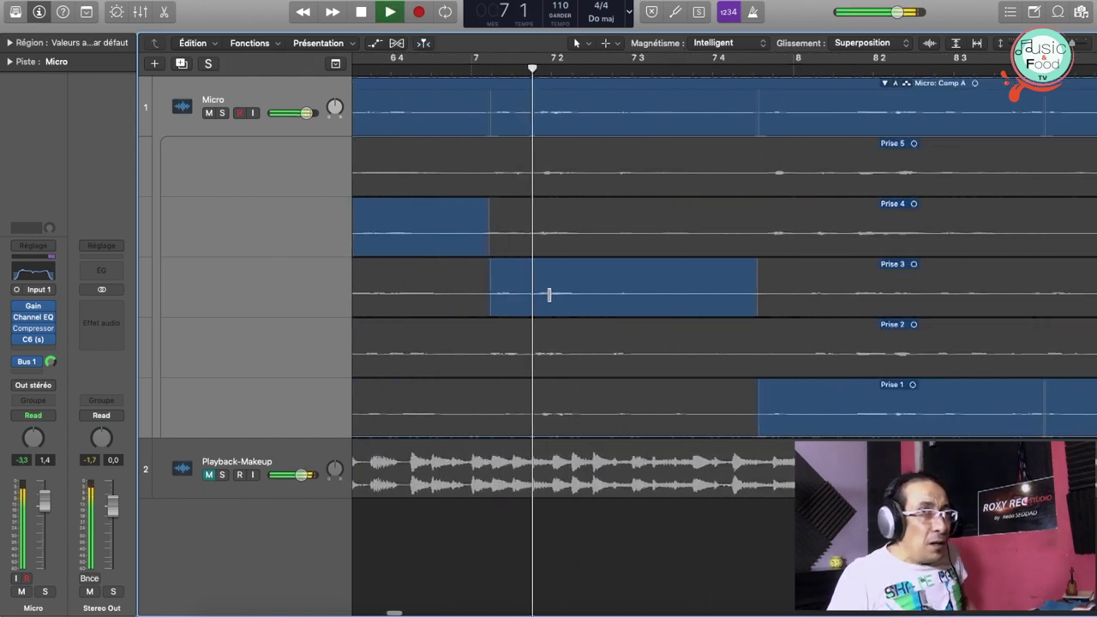
key(space)
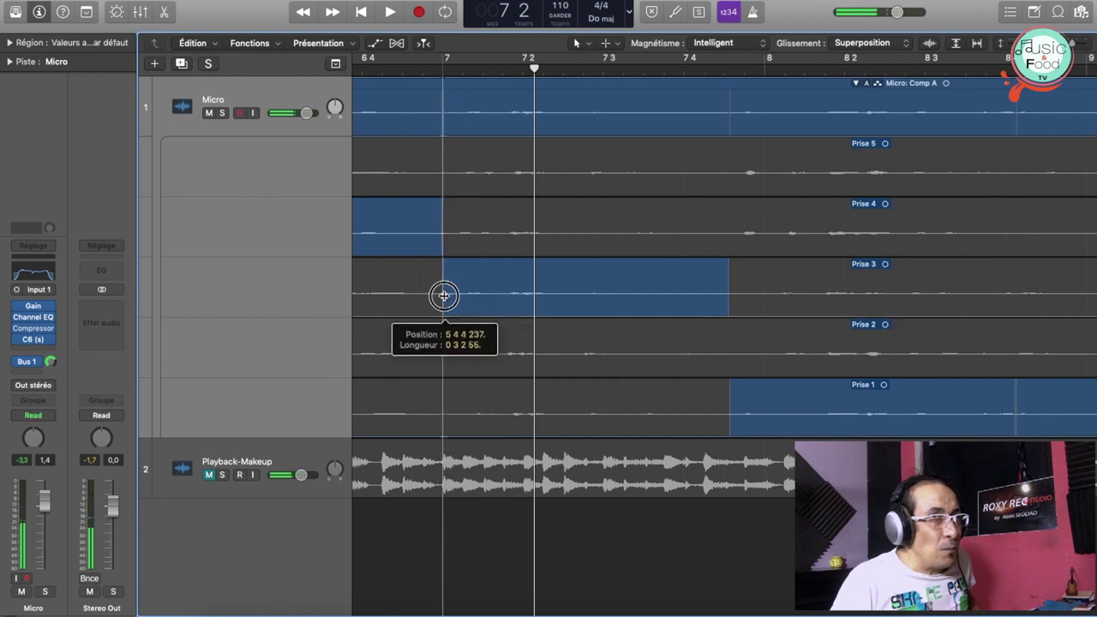
- Return the transition from Prise 4 to Prise 3 to about bar 7 and play the comp through bar 10
key(space)
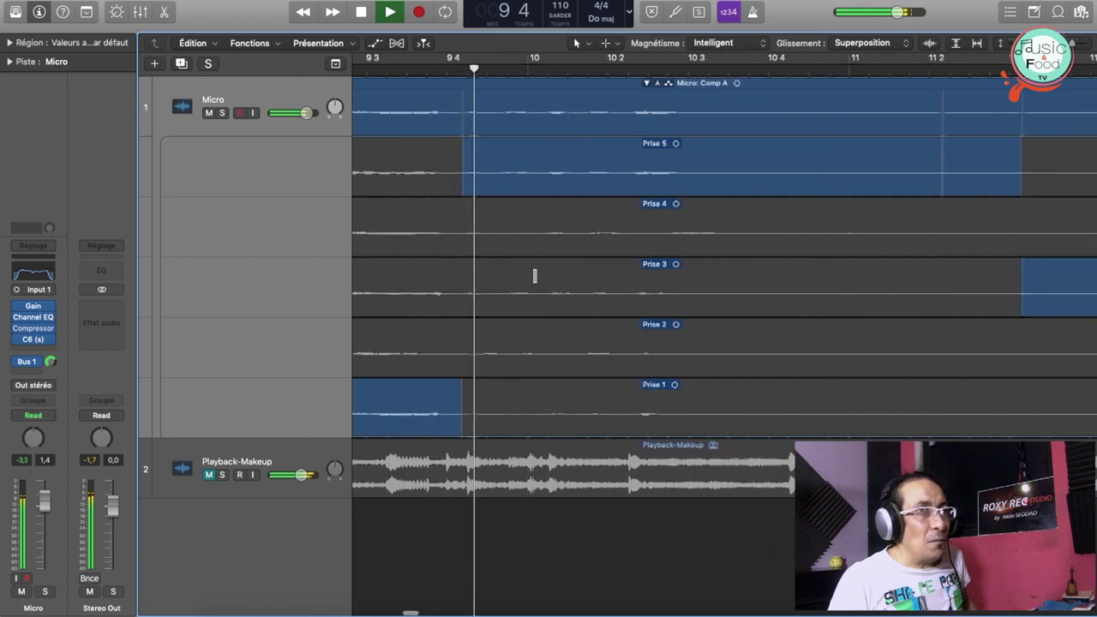
scroll(535, 276, left, 5)
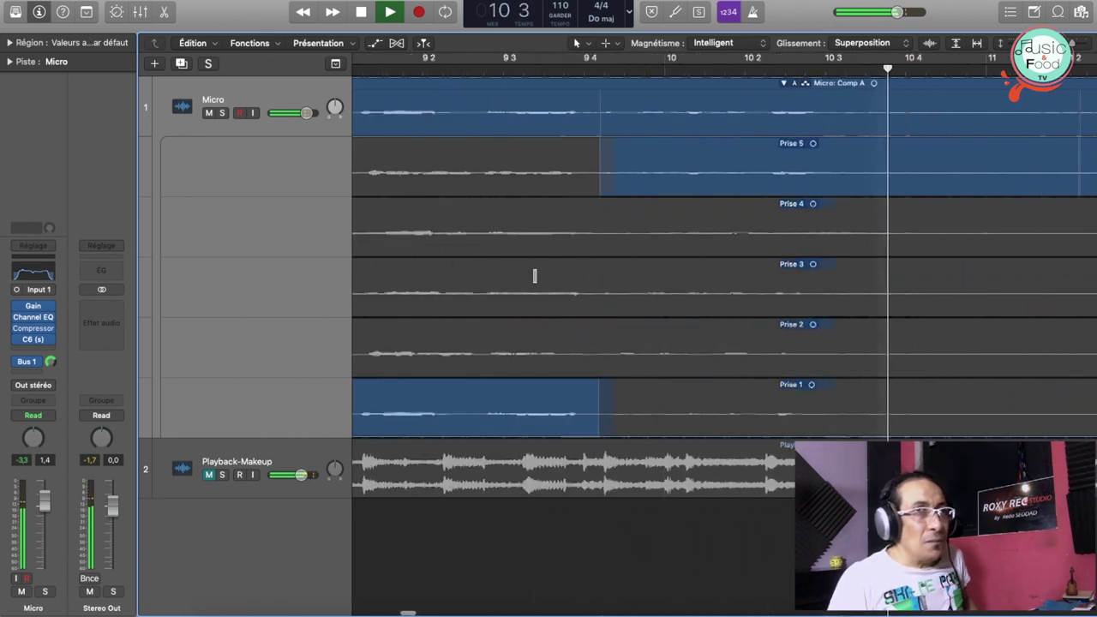
key(space)
scroll(832, 180, left, 1)
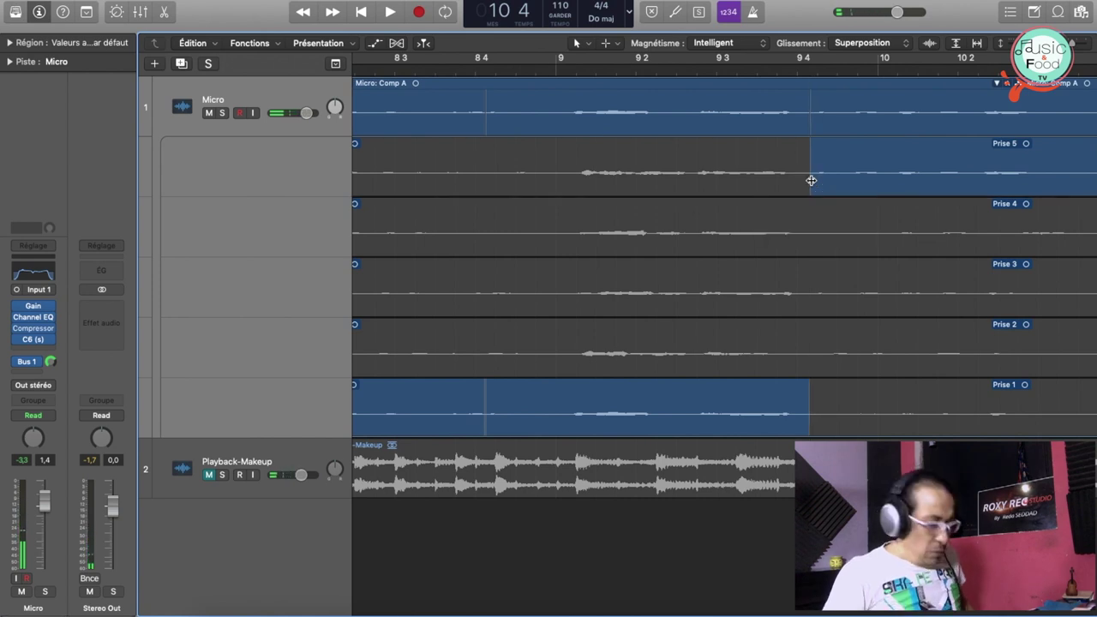
key(super+Left)
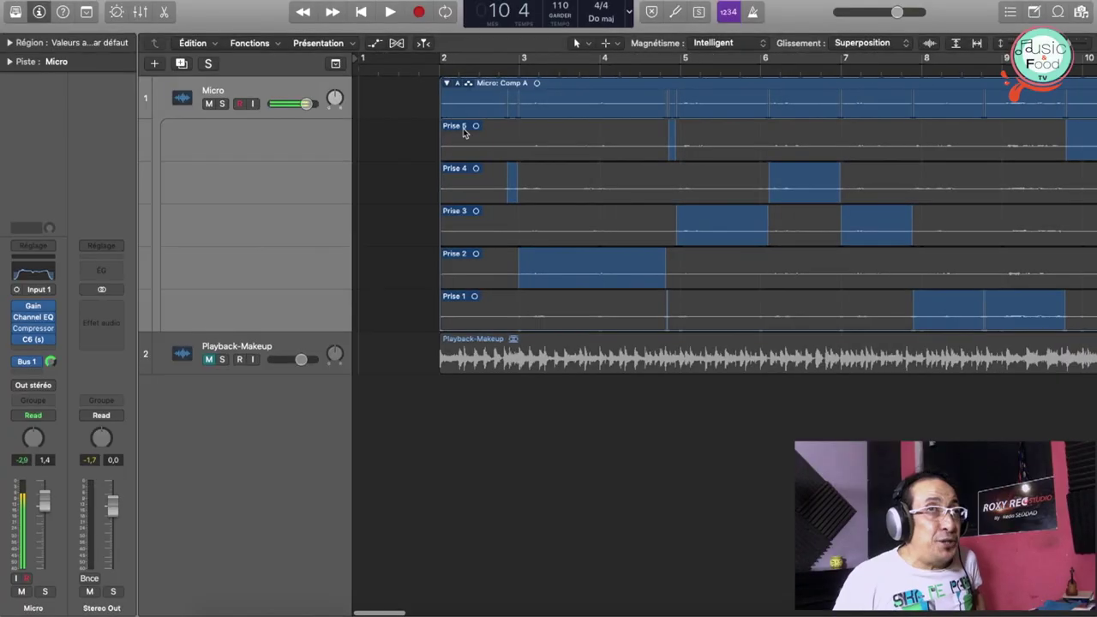
- Flatten and merge the Micro track's Comp A into one audio region
click(459, 88)
click(458, 88)
click(459, 88)
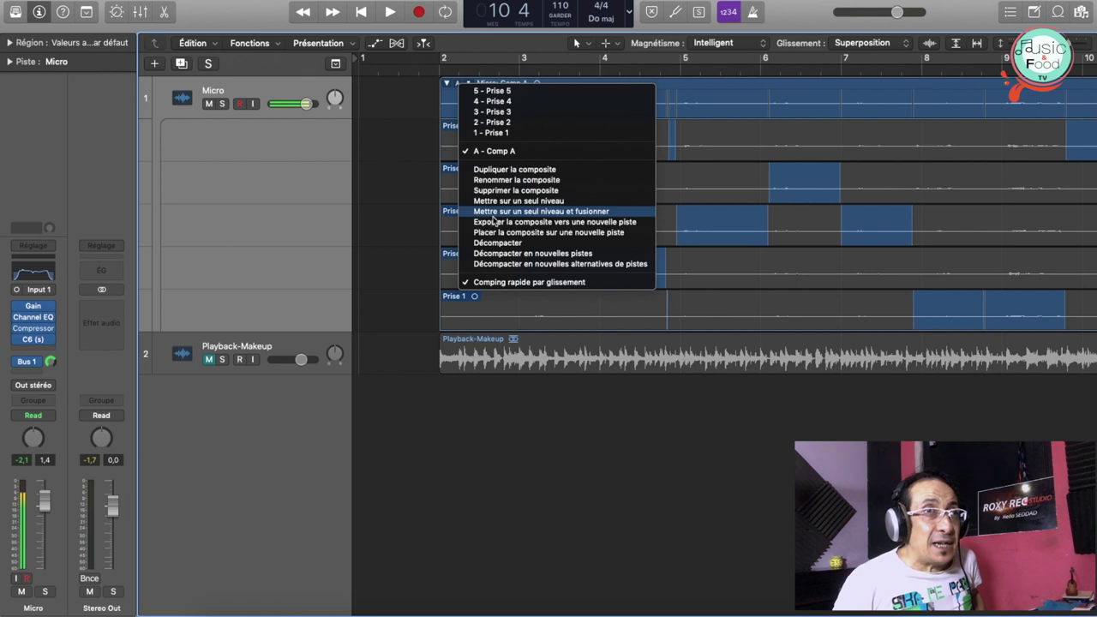
click(569, 213)
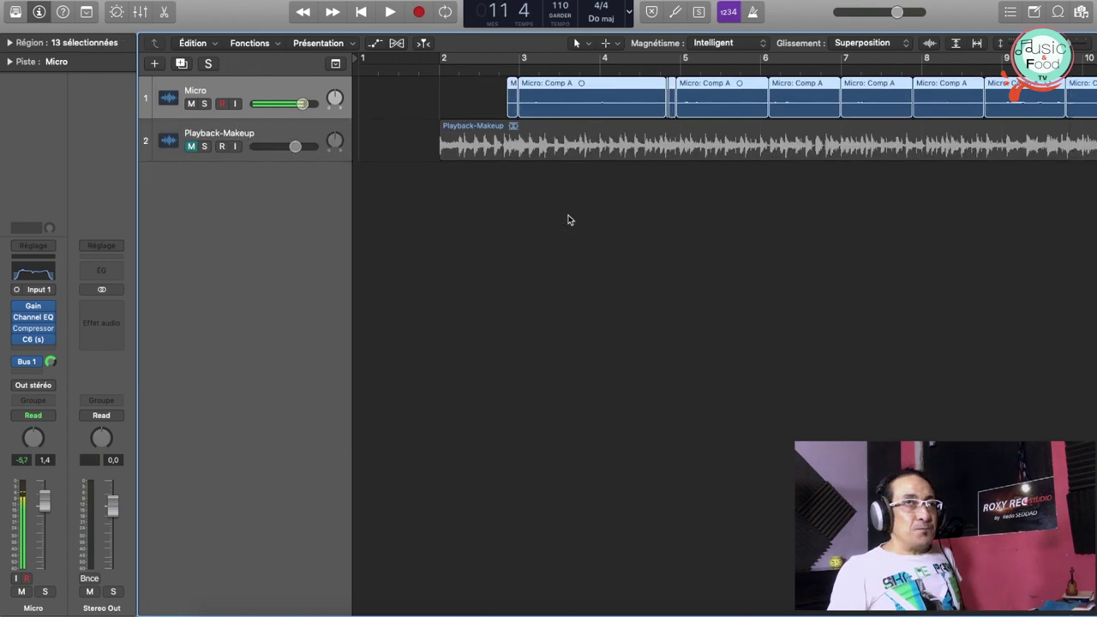
key(super+Left)
key(super+Left)
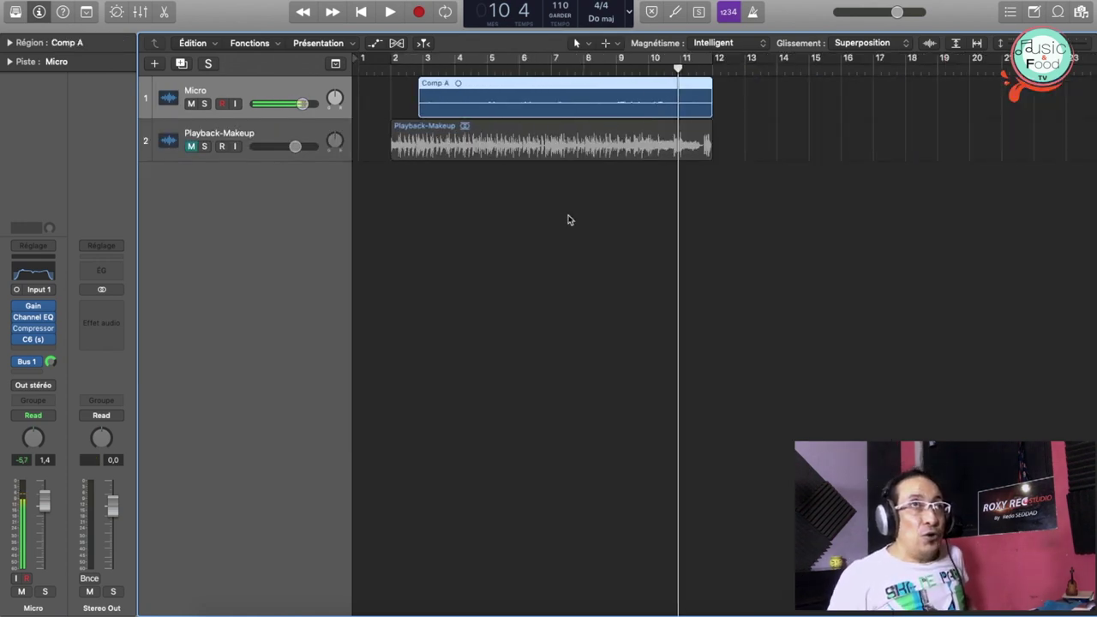
key(super+Down)
key(super+Down)
key(super+Down)
key(super+Right)
key(super+Right)
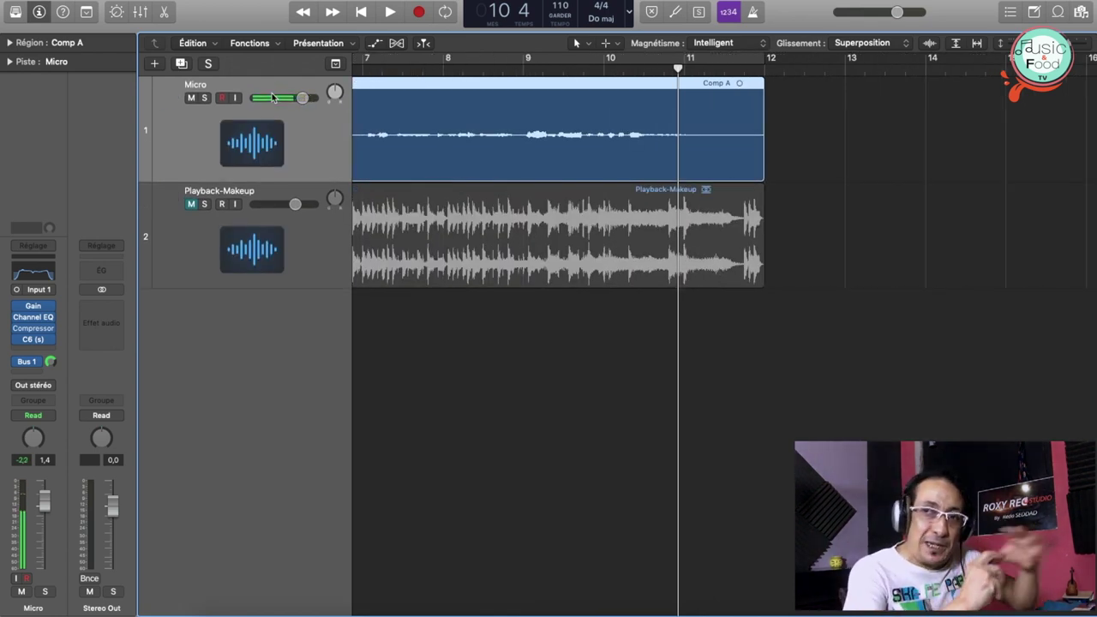
scroll(400, 96, left, 10)
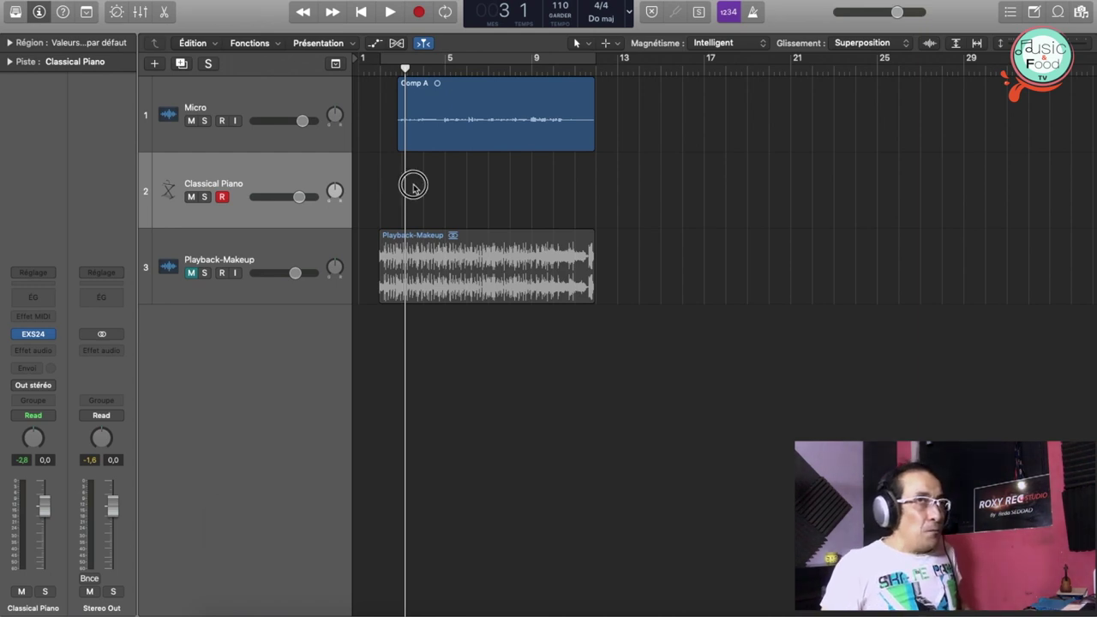
- Show the on-screen keyboard and record a short melody on the Classical Piano track from bar 2 to about beat 2 of bar 4
key(super+k)
key(r)
key(h)
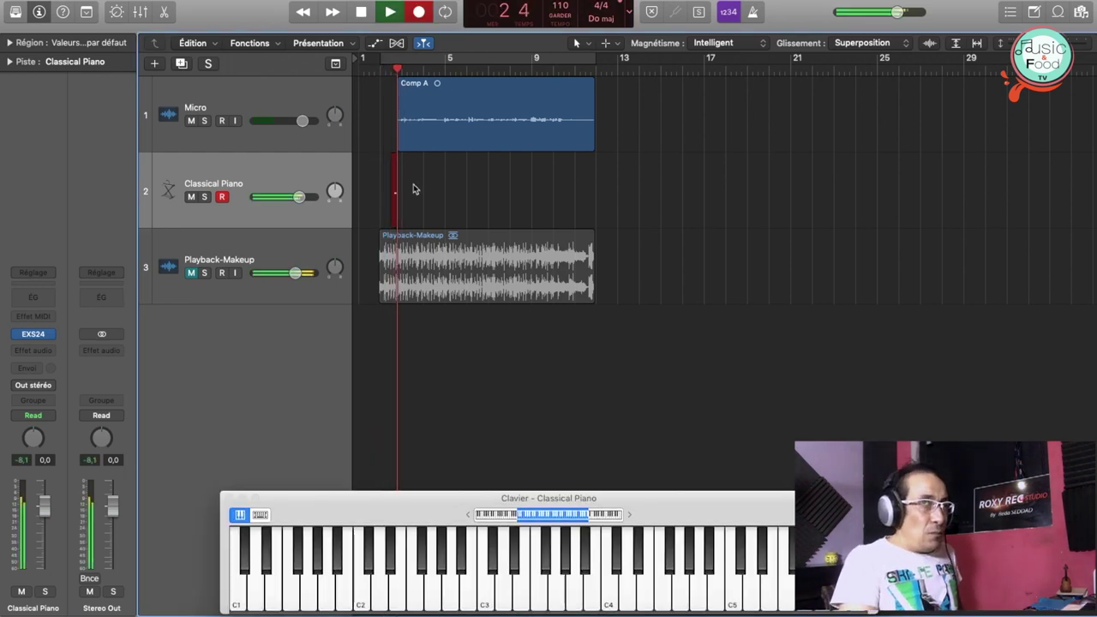
key(s)
key(h)
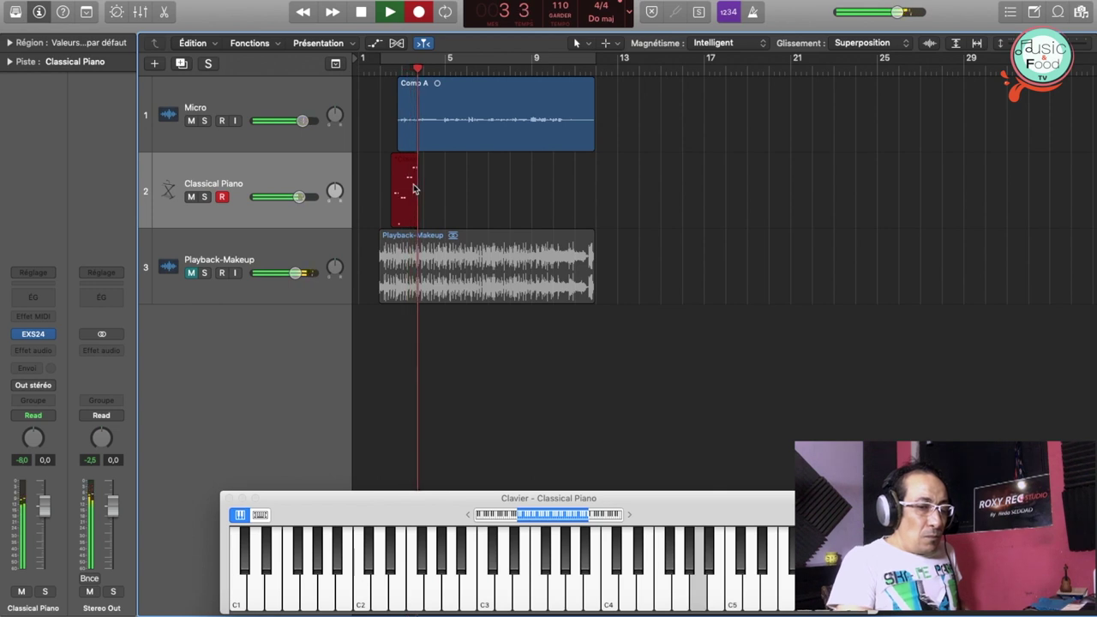
key(s)
key(space)
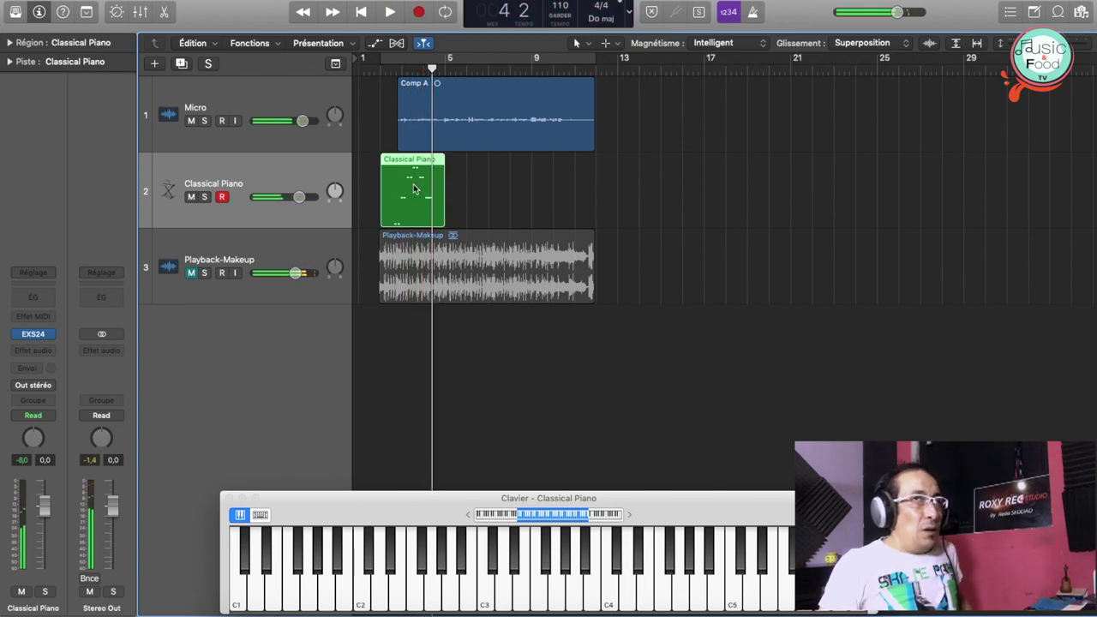
- Mute the Micro track and open the Classical Piano region in an enlarged piano roll showing all its notes
click(192, 121)
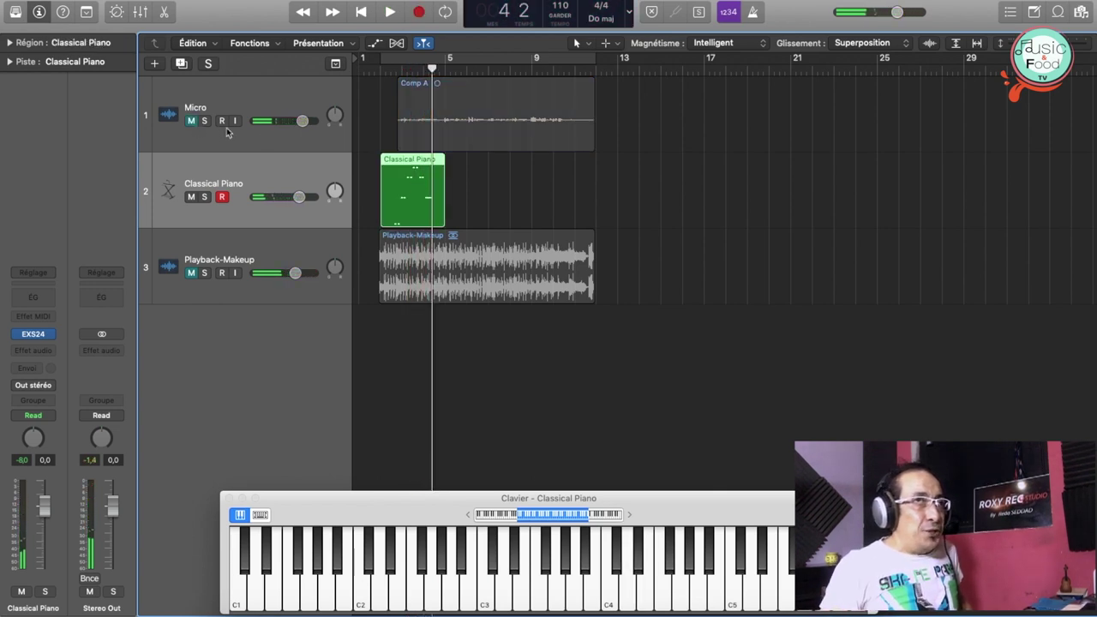
double_click(410, 198)
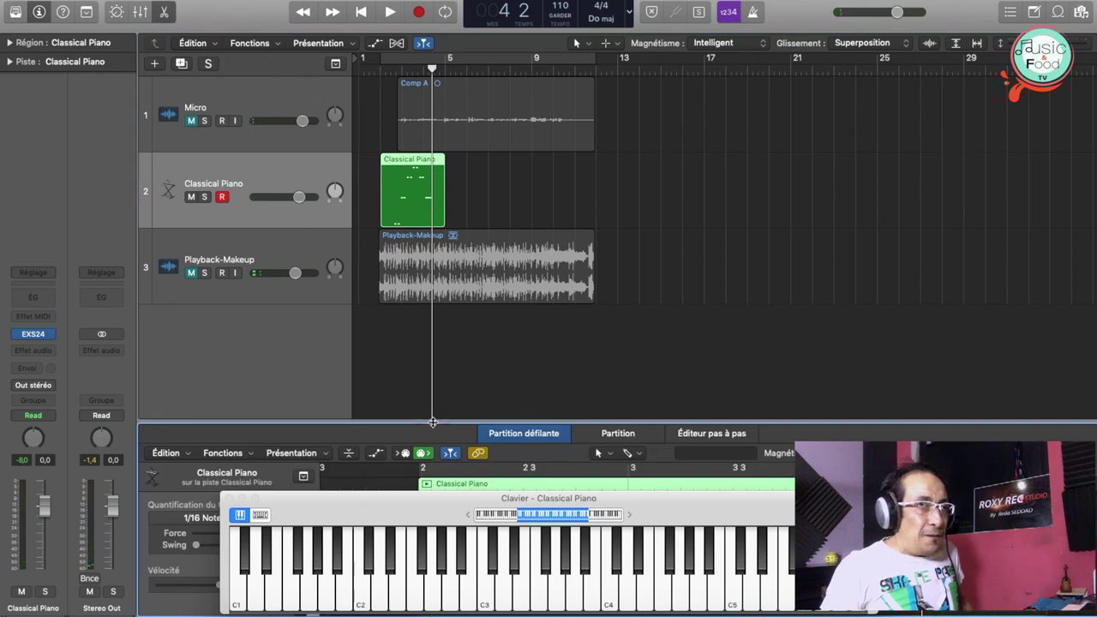
drag(433, 421, 464, 29)
scroll(715, 343, right, 3)
scroll(714, 342, up, 3)
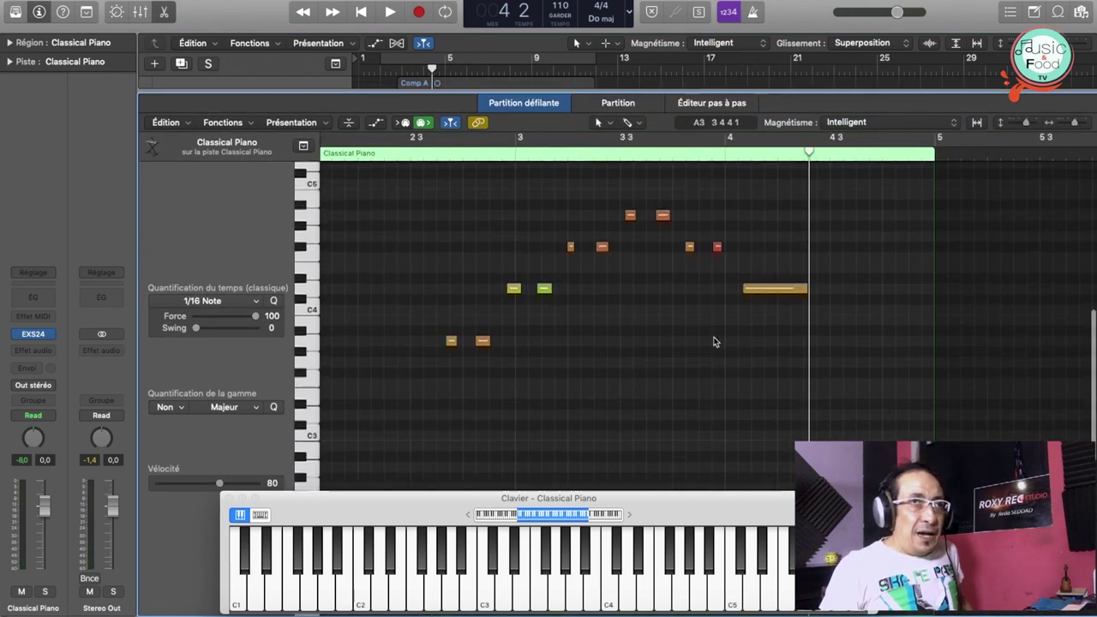
- Play the recorded piano melody from about beat 3 of bar 2
click(417, 160)
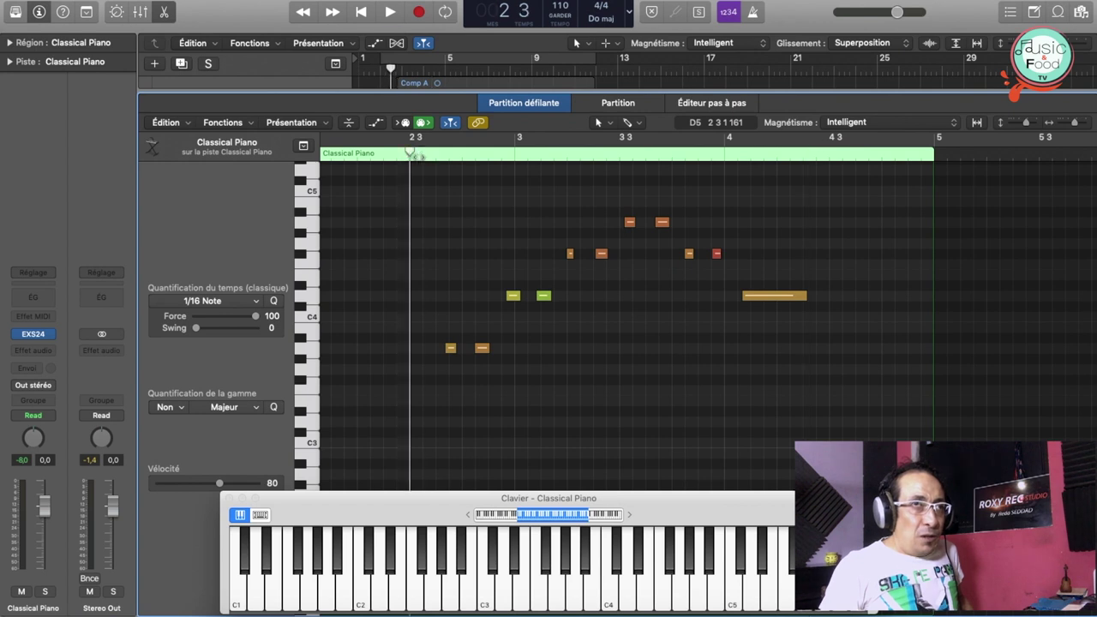
key(space)
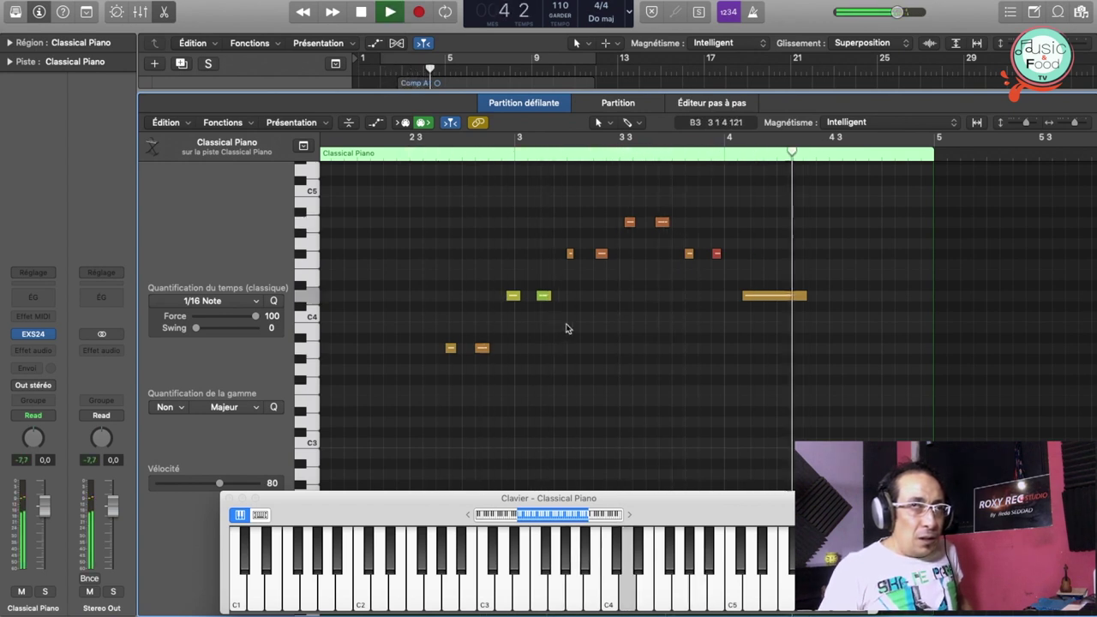
key(space)
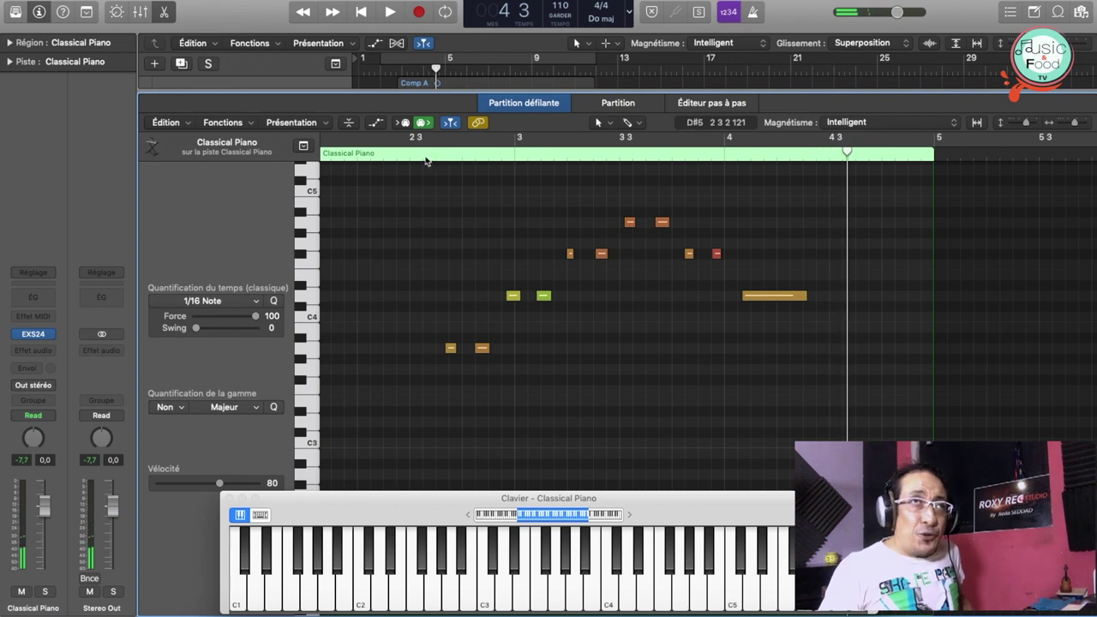
key(space)
key(space)
- Lower the first note of the piano melody three semitones to F#3 and play the result
drag(425, 316, 506, 381)
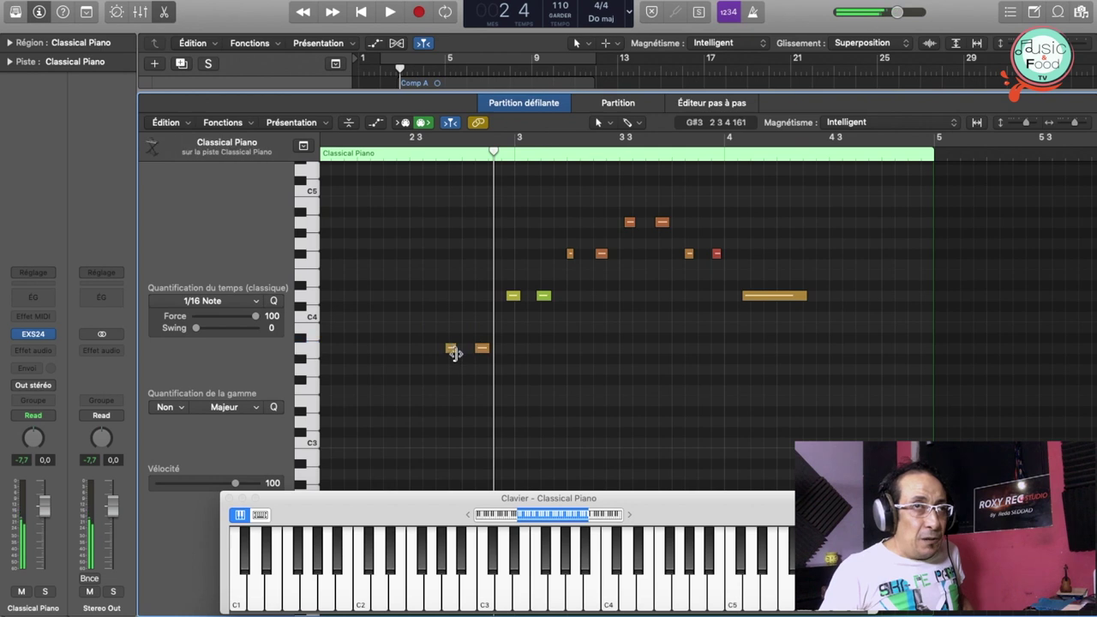
drag(451, 350, 449, 380)
key(space)
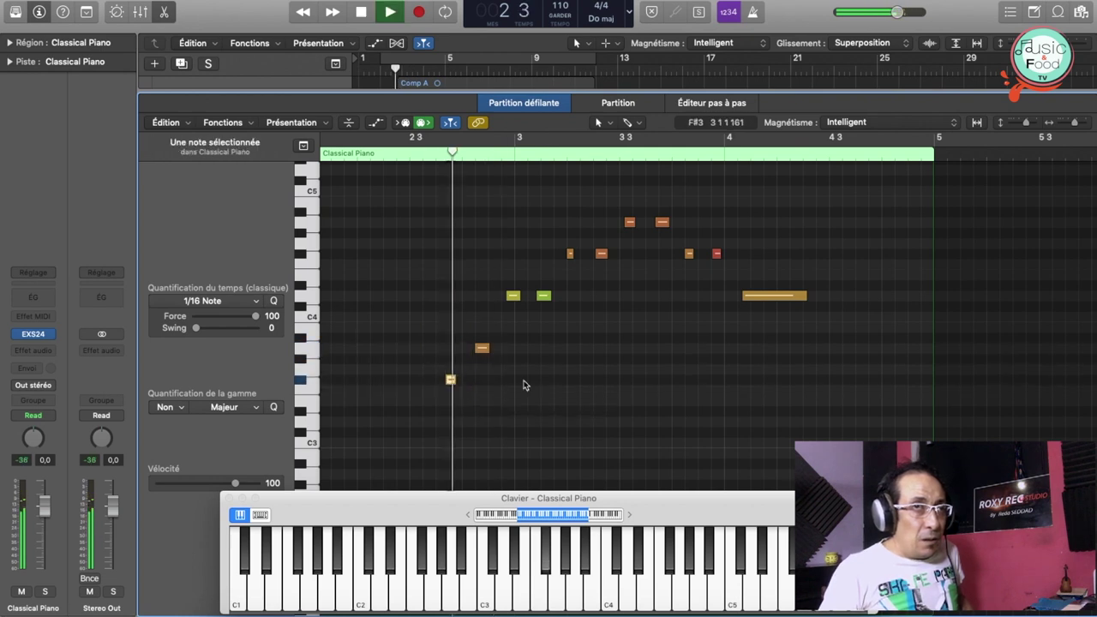
key(space)
- Raise the second D4 note, just after bar 3, two semitones to E4 and play the melody
drag(543, 301, 548, 279)
key(space)
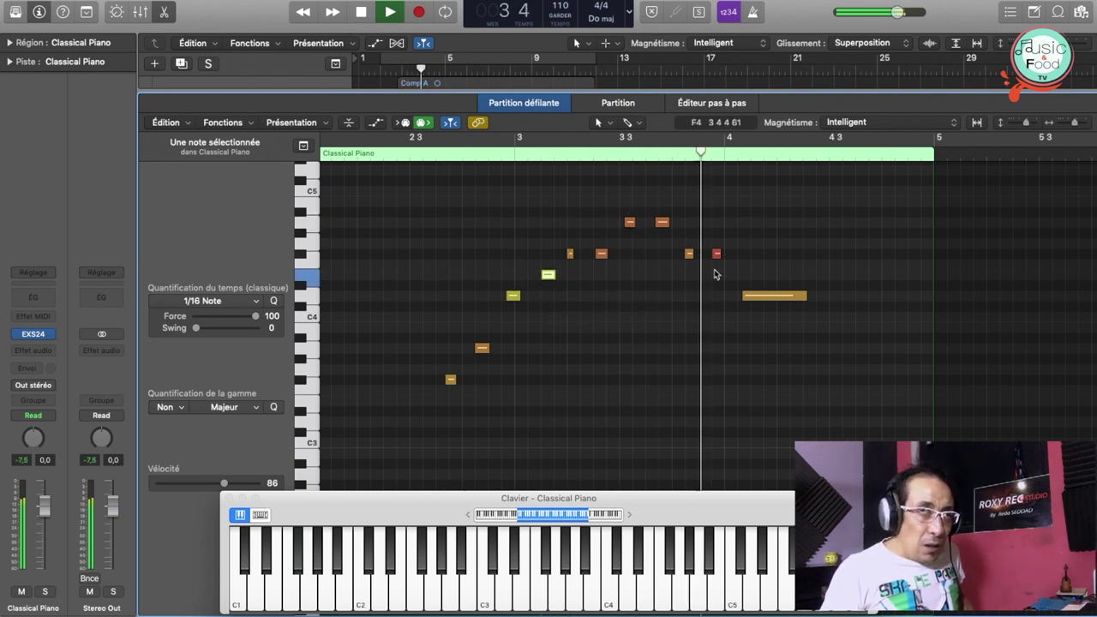
key(space)
- Raise the second A4 note to B4, play the melody, and raise the F#4 note that follows it to A4
drag(664, 224, 662, 202)
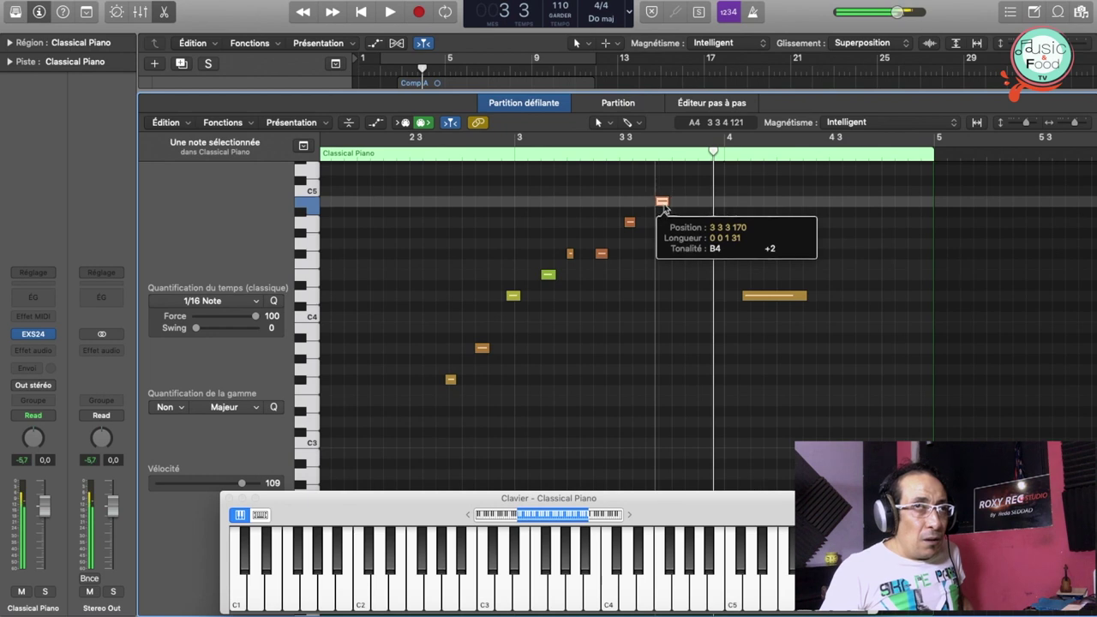
key(space)
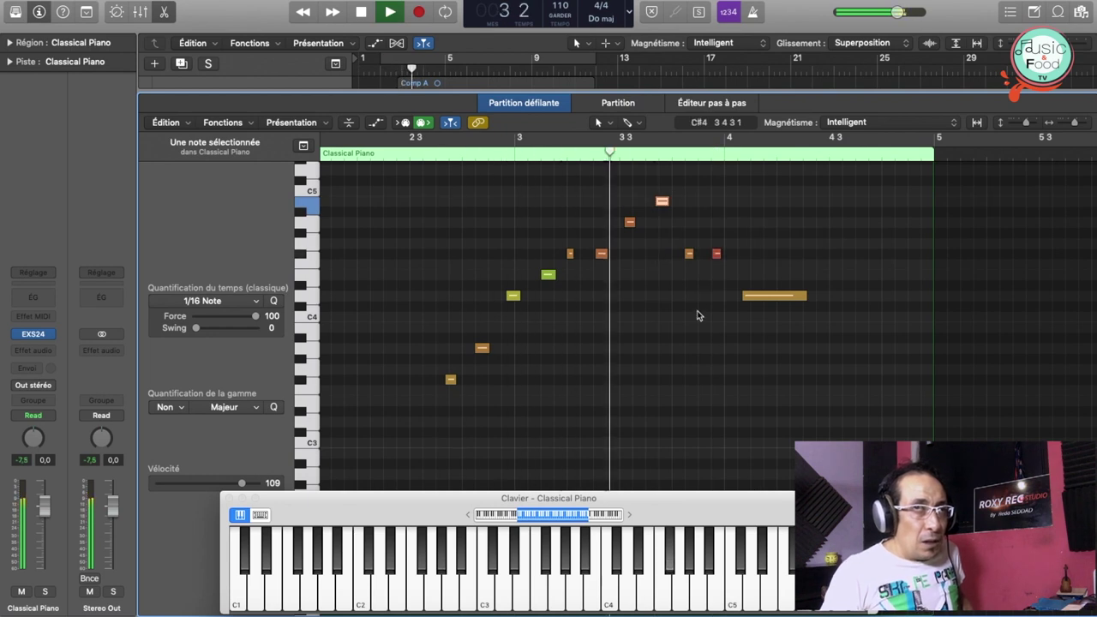
drag(692, 254, 693, 222)
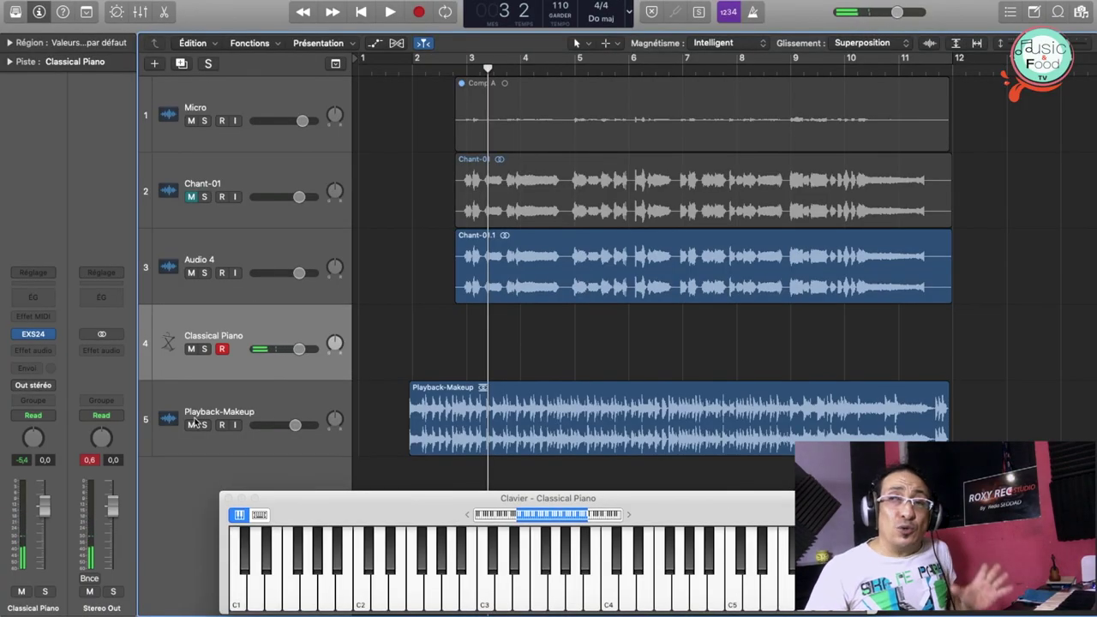
- Open the Chant-01.1 region on the Audio 4 track in the audio editor
double_click(559, 247)
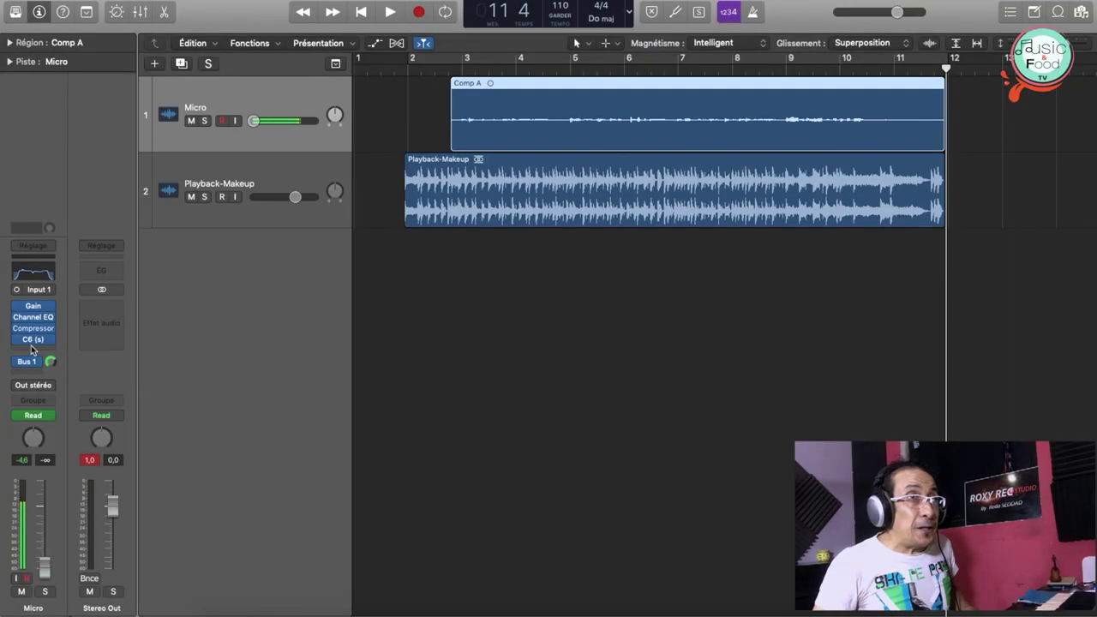
- Insert a stereo Pitch Correction effect below the C6 plug-in on the Micro track
click(31, 351)
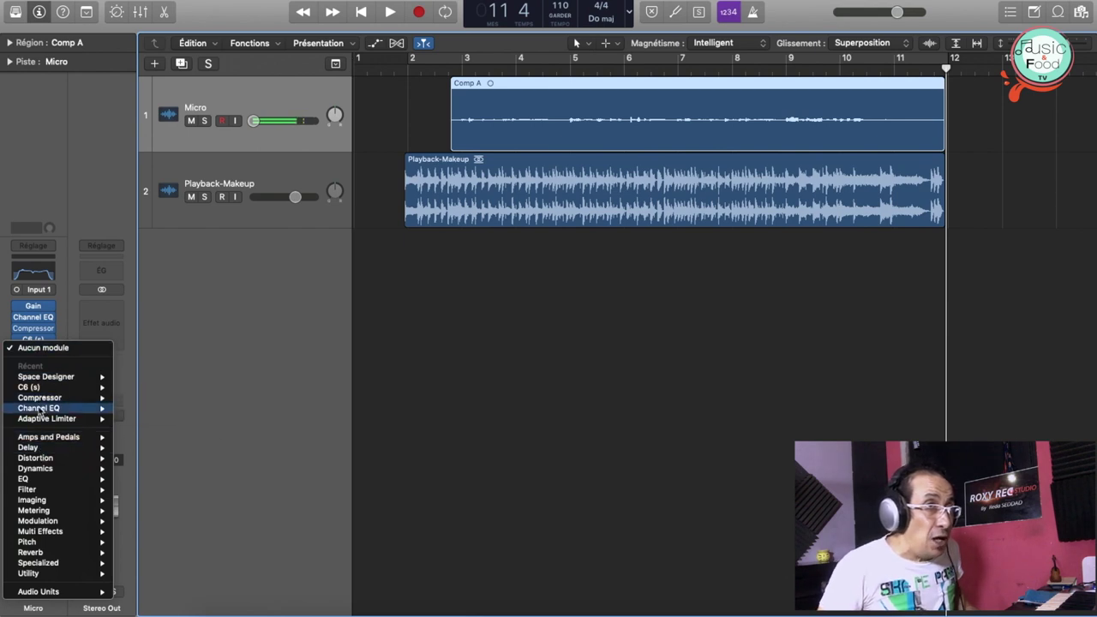
mouse_move(38, 441)
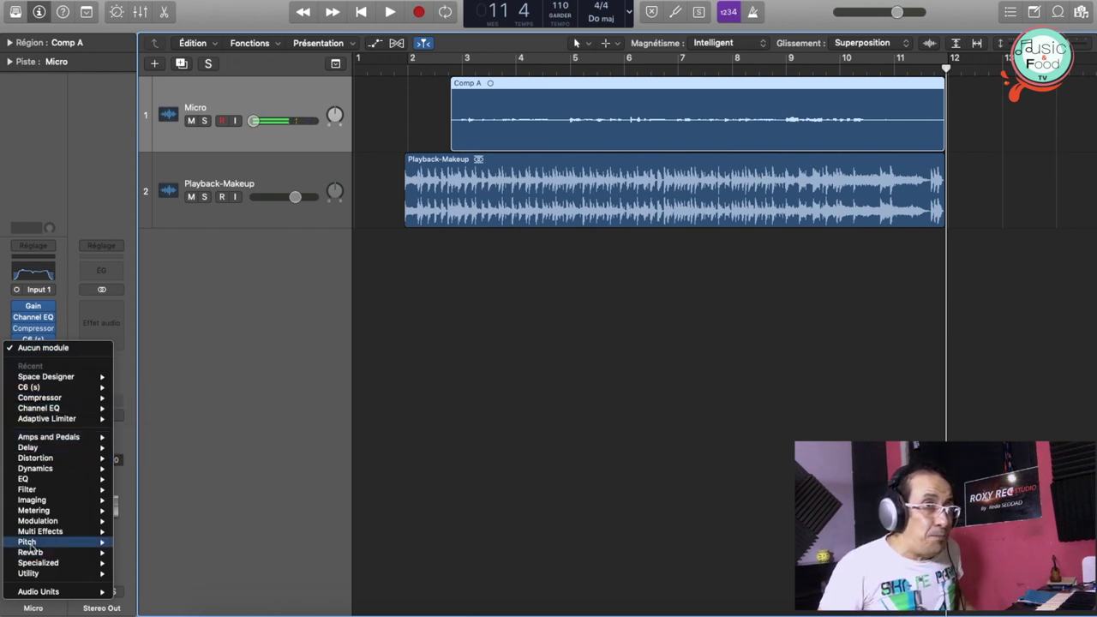
mouse_move(40, 545)
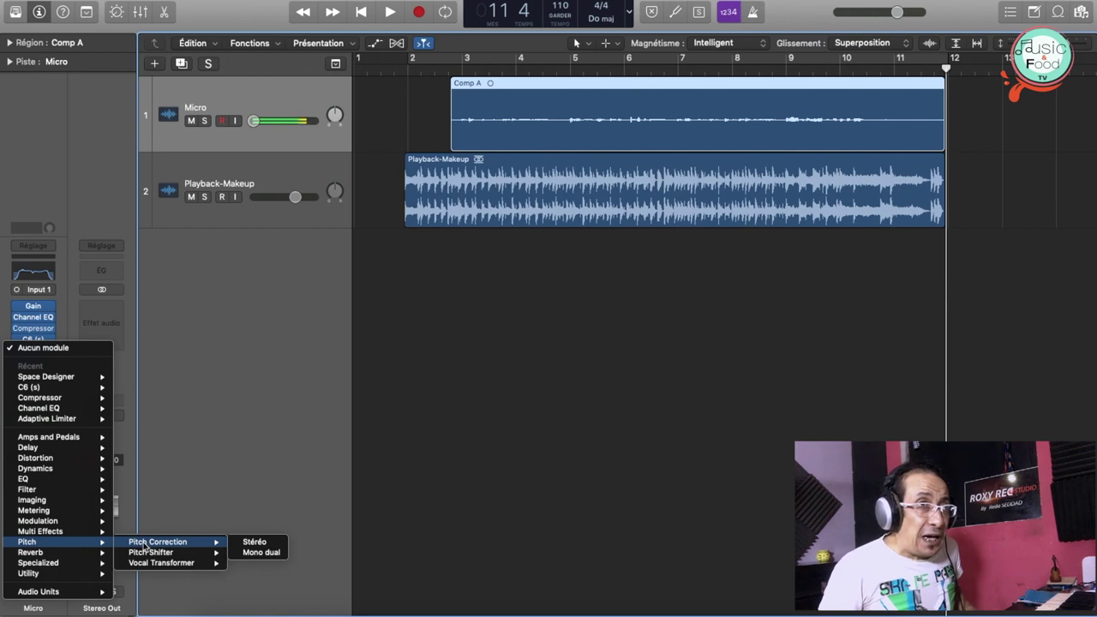
click(255, 542)
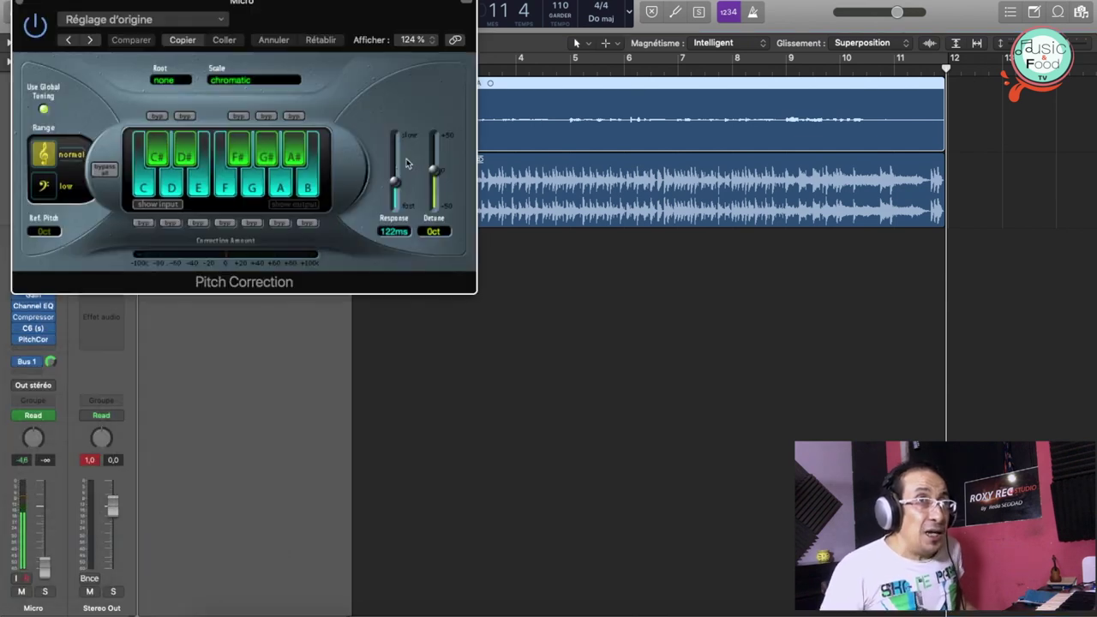
- Move the Pitch Correction window clear of the channel strip, enlarge it to 162 %, and play the vocal
drag(306, 21, 539, 76)
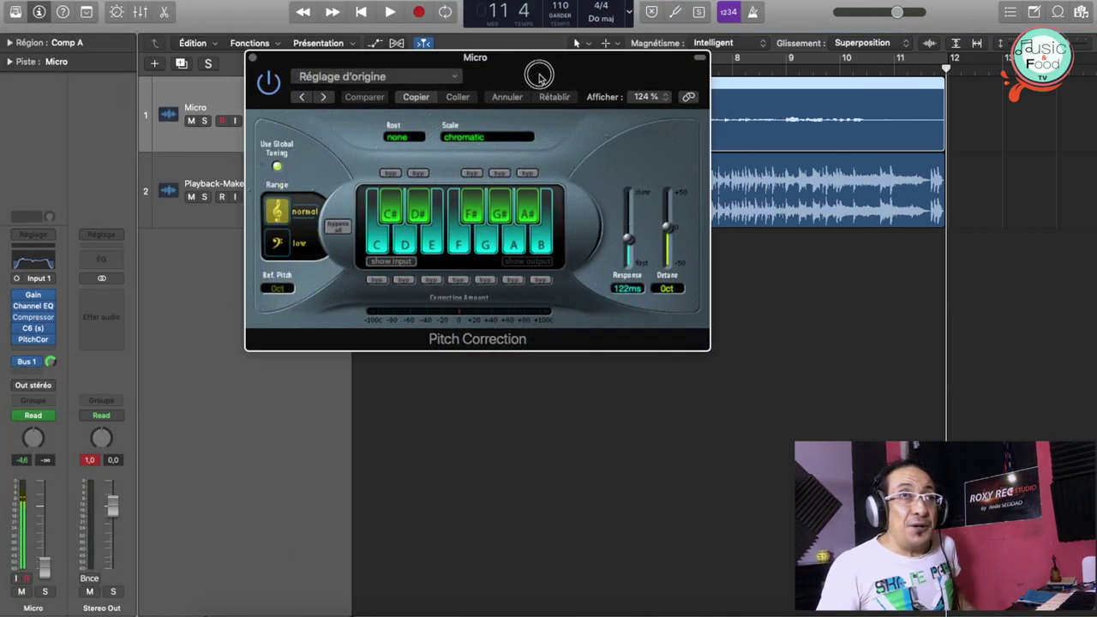
drag(247, 347, 103, 420)
drag(465, 66, 691, 75)
key(space)
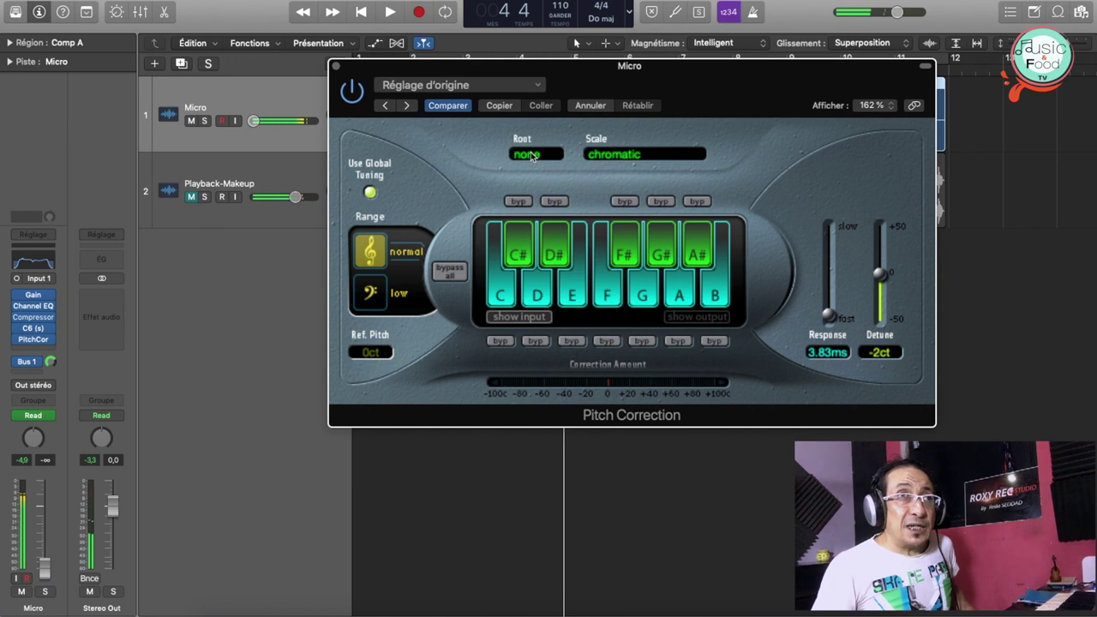
- Set the pitch correction scale to minor pentatonic with root B, play the vocal, and keep the response at its fast end
click(532, 155)
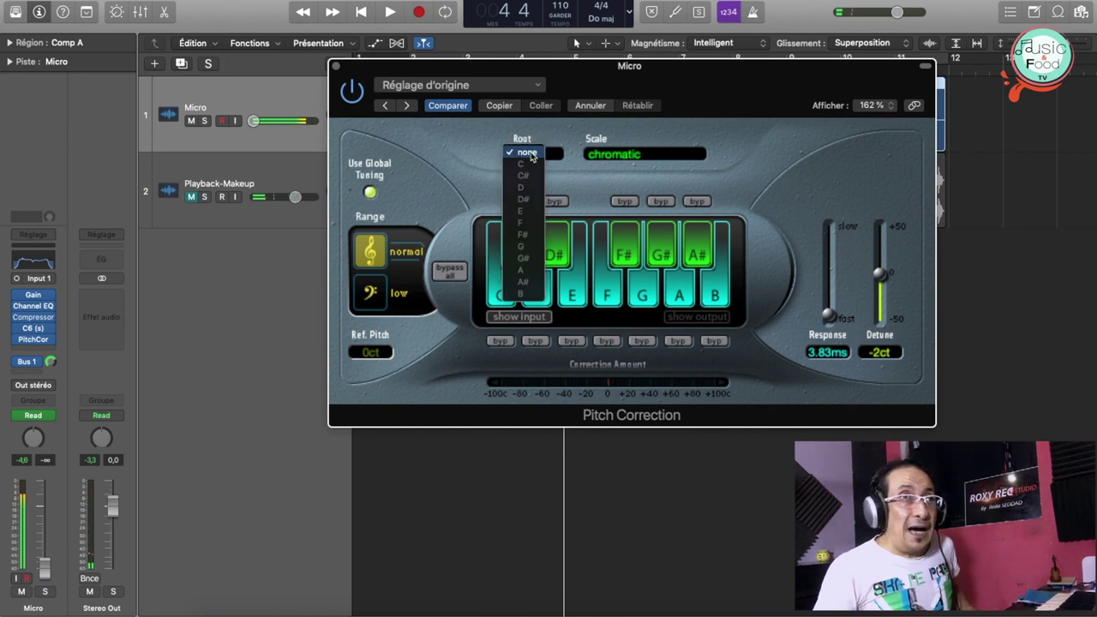
click(682, 144)
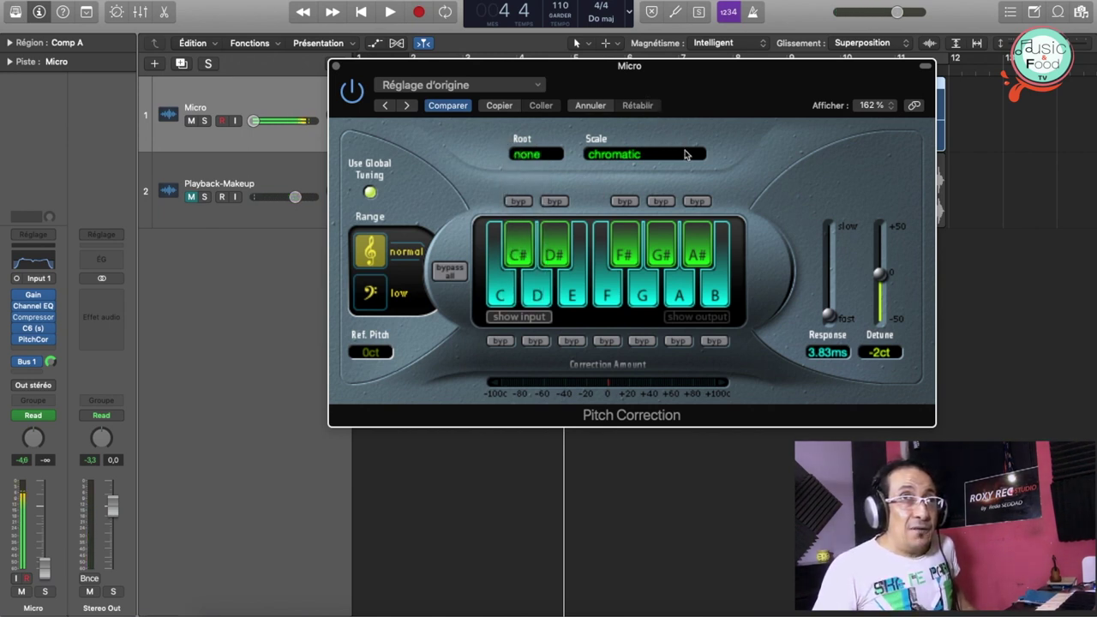
click(685, 154)
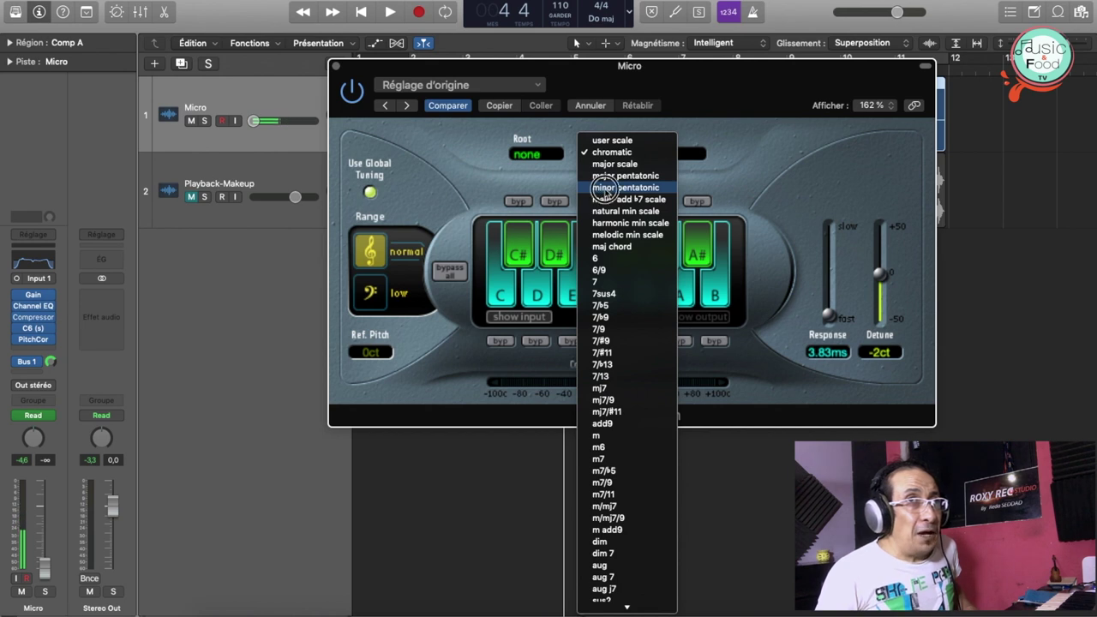
click(604, 187)
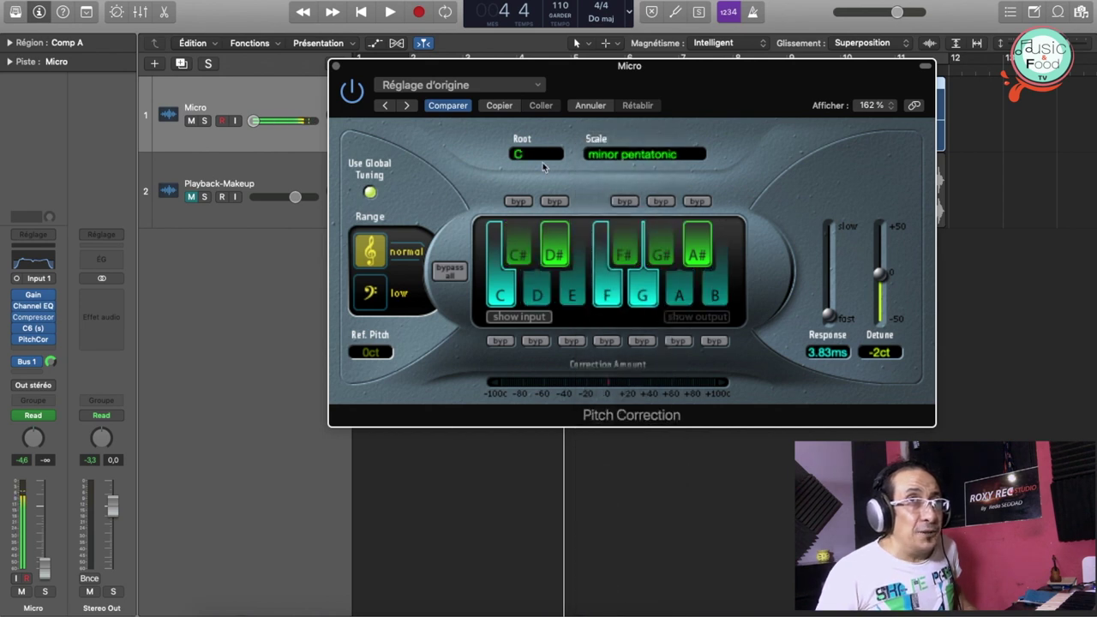
click(538, 160)
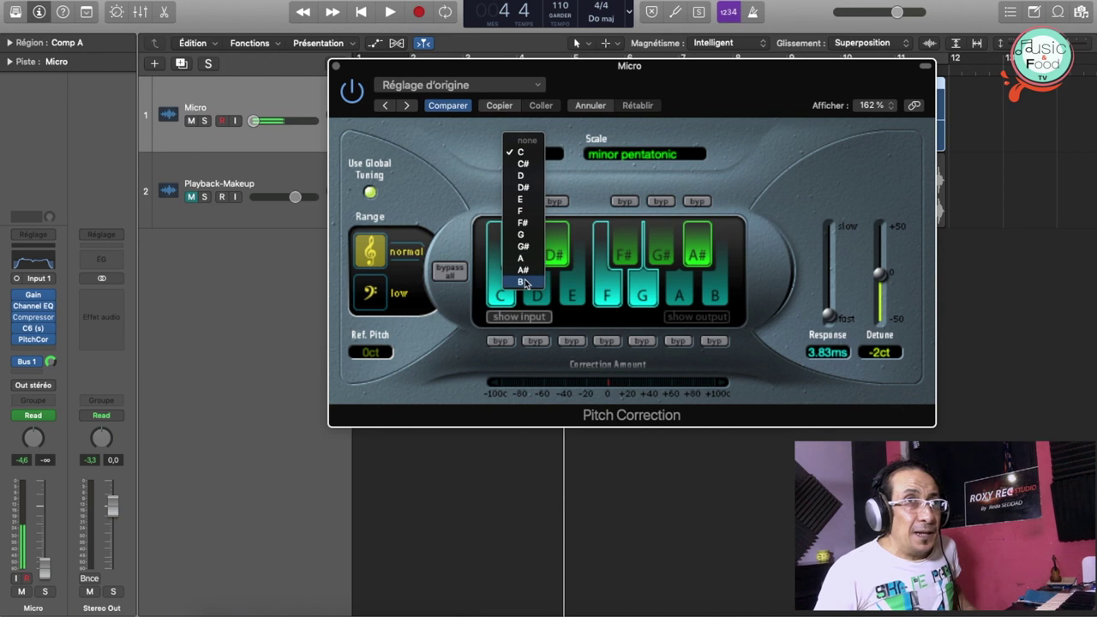
click(522, 282)
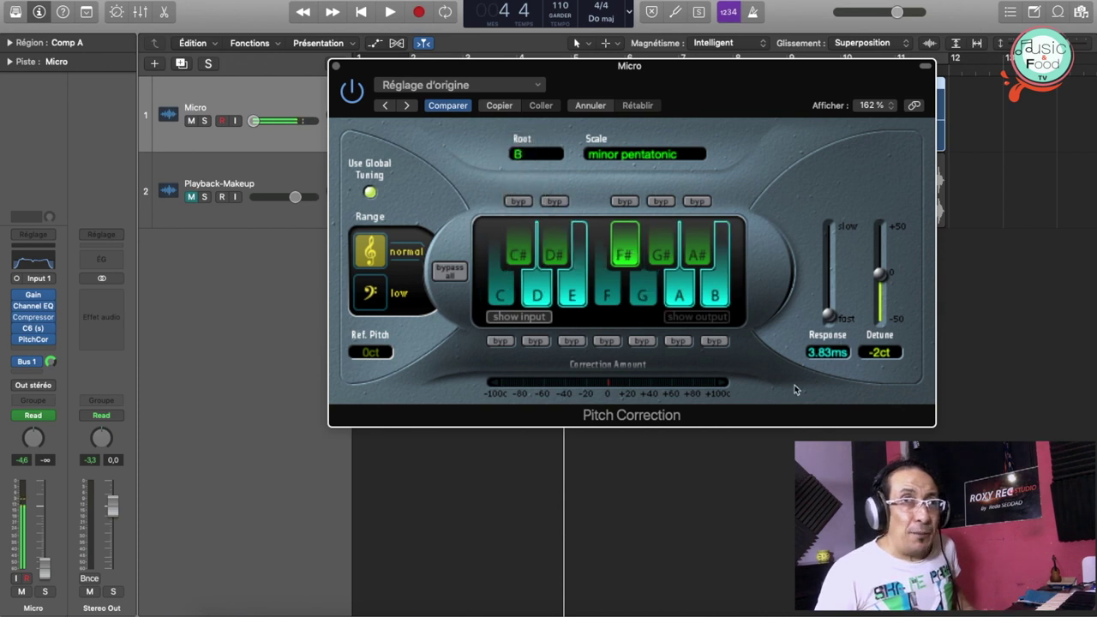
key(space)
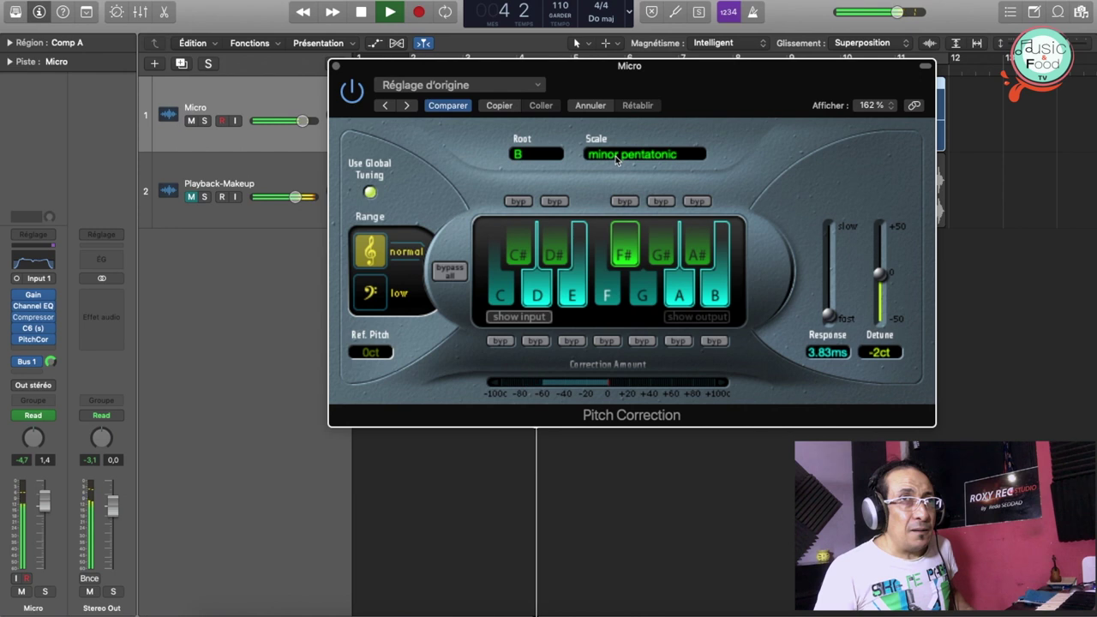
mouse_move(827, 318)
mouse_down()
mouse_move(827, 309)
mouse_move(829, 320)
mouse_up()
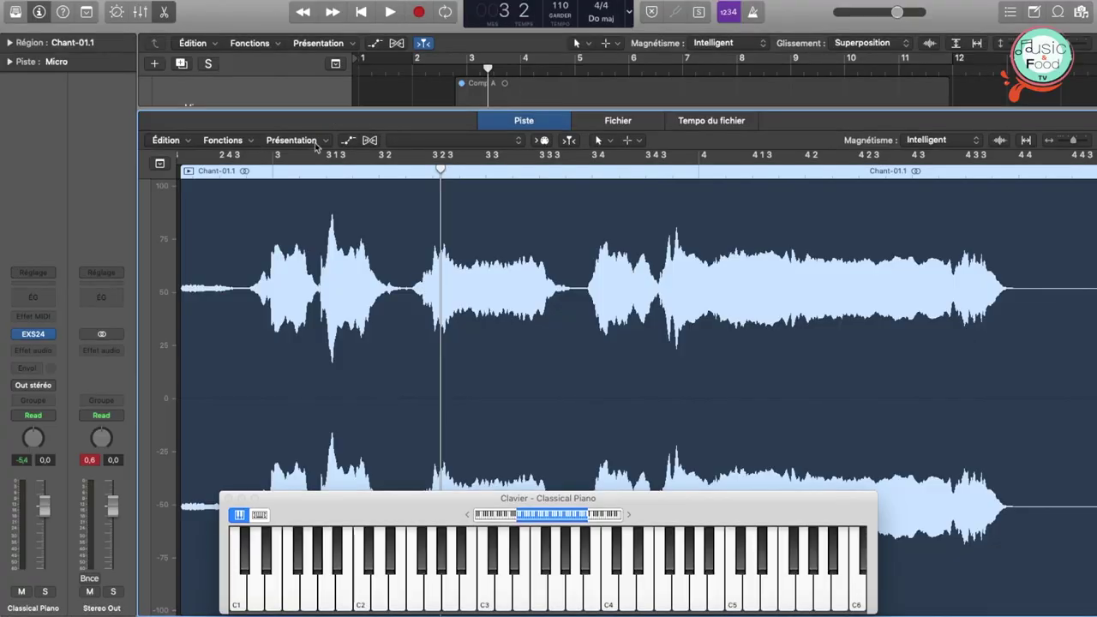
- Activate Flex for the Audio 4 track and set the Chant-01.1 editing mode to Flex Pitch
click(370, 139)
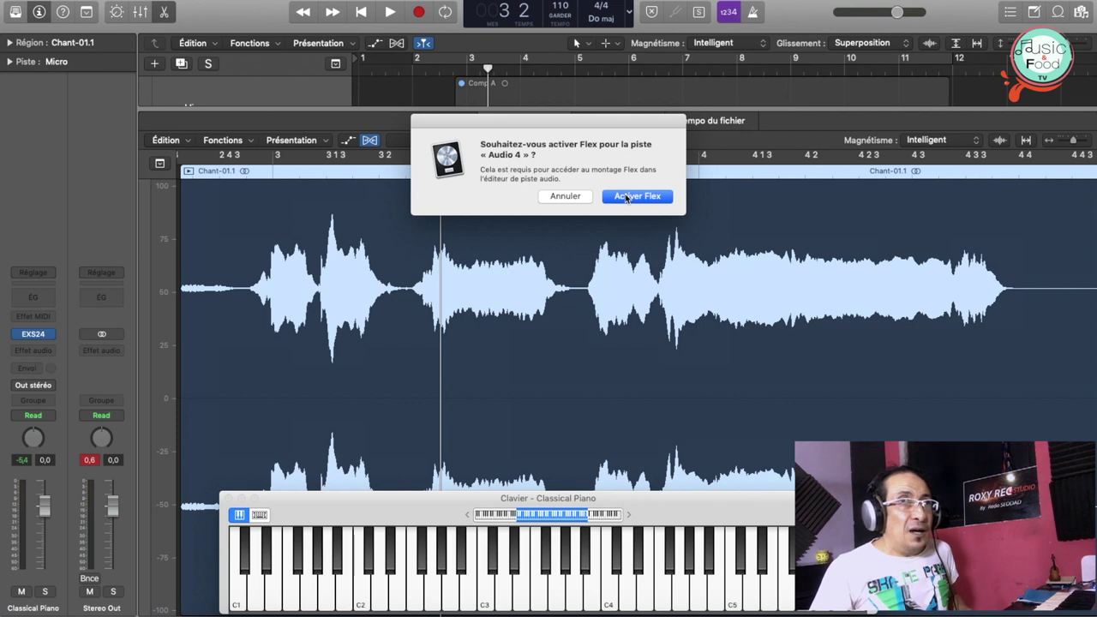
click(627, 197)
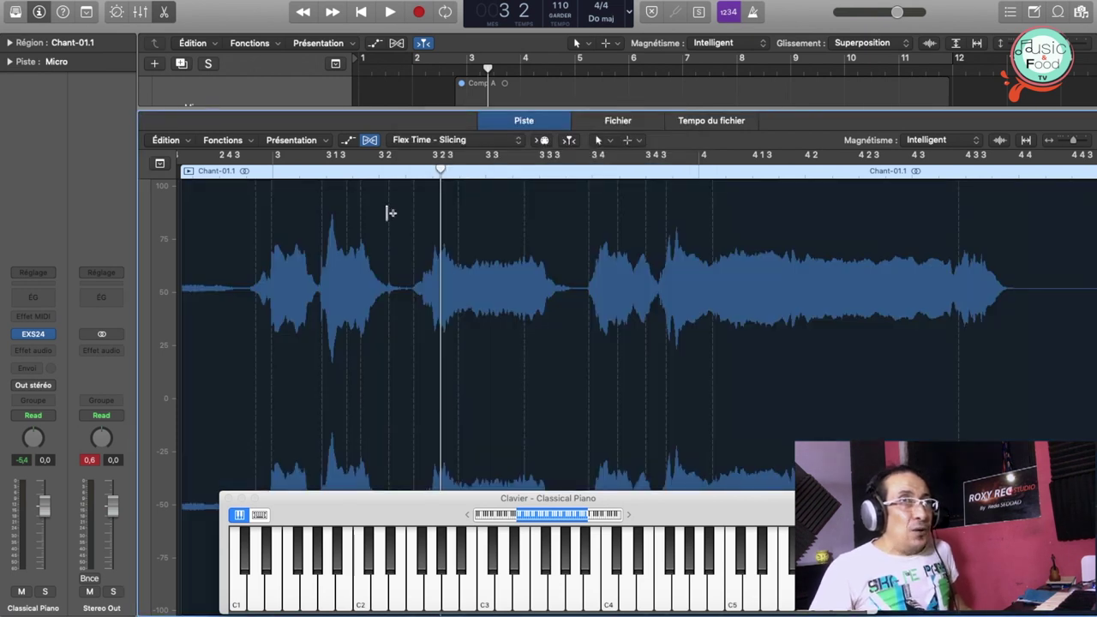
click(441, 144)
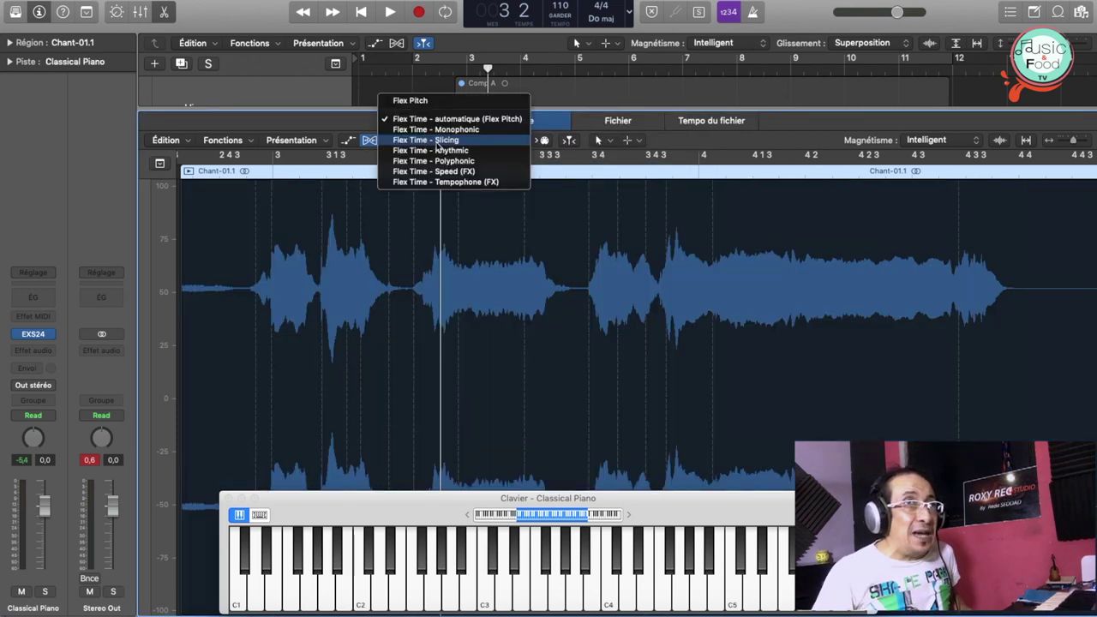
click(426, 101)
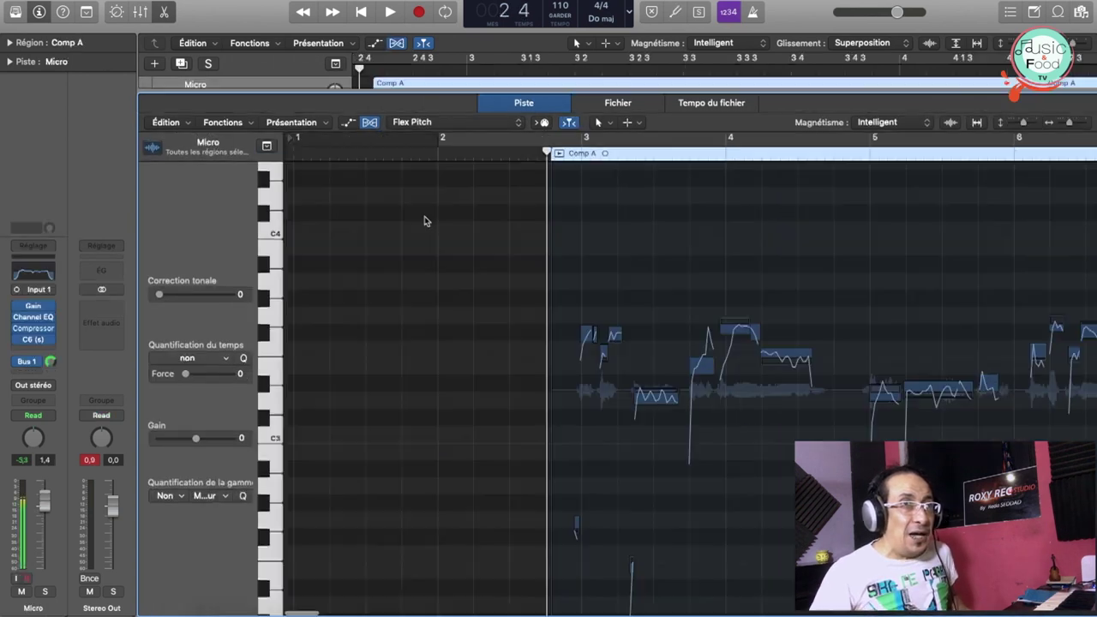
- Play the Comp A vocal in the Flex Pitch editor into bar 10, stop, and turn cycle mode off
scroll(426, 221, down, 2)
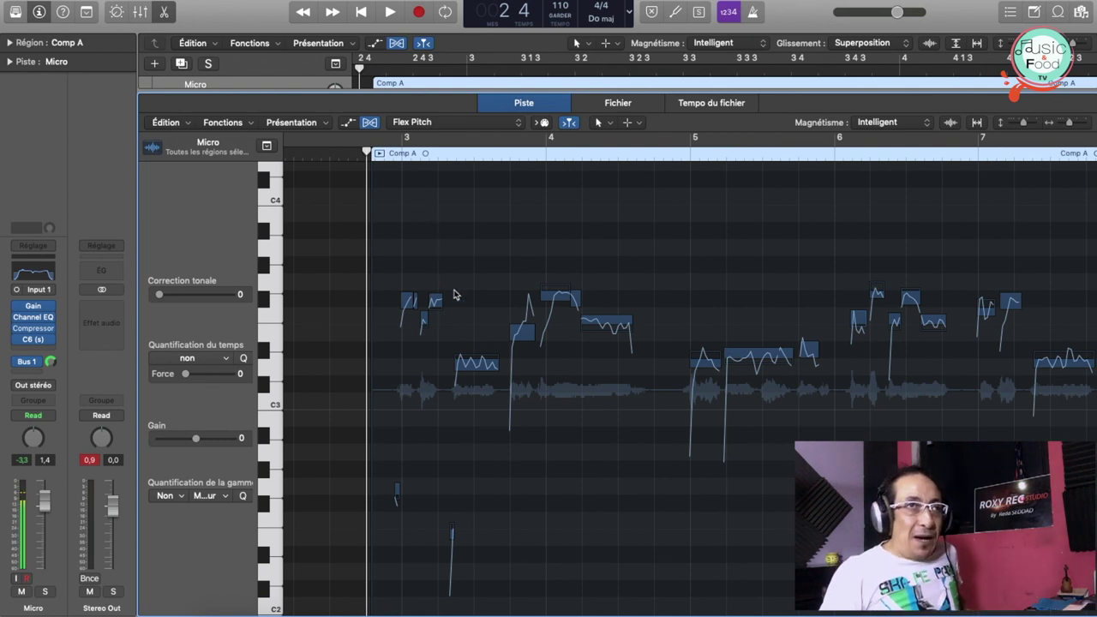
key(space)
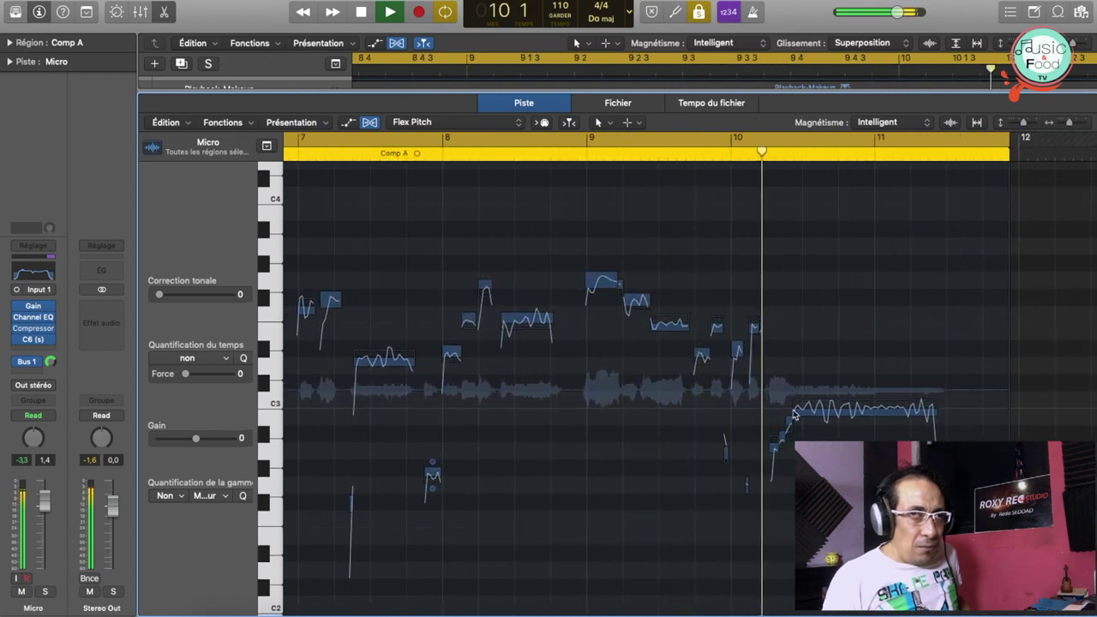
key(space)
key(c)
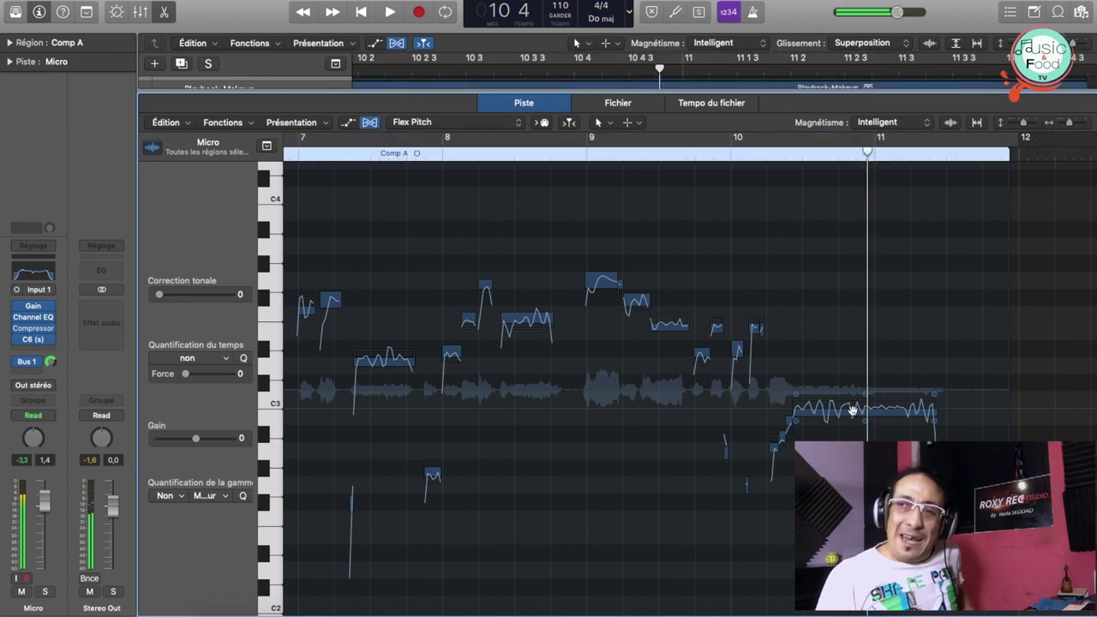
- Deselect the Comp A region and play its opening notes to about beat 2 of bar 4
scroll(853, 411, left, 10)
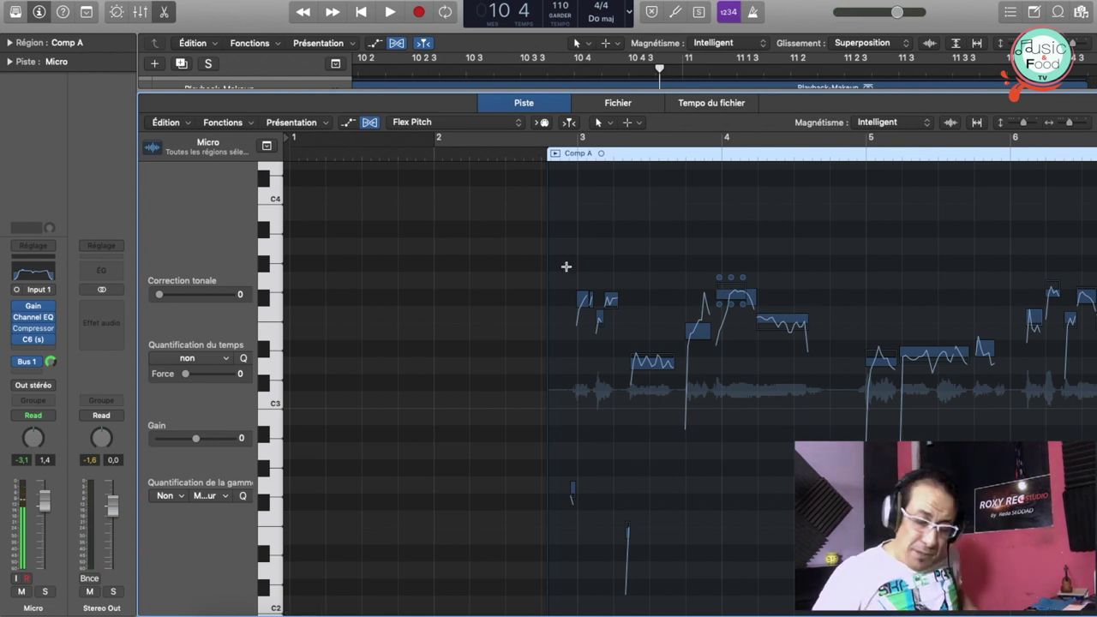
scroll(566, 270, up, 5)
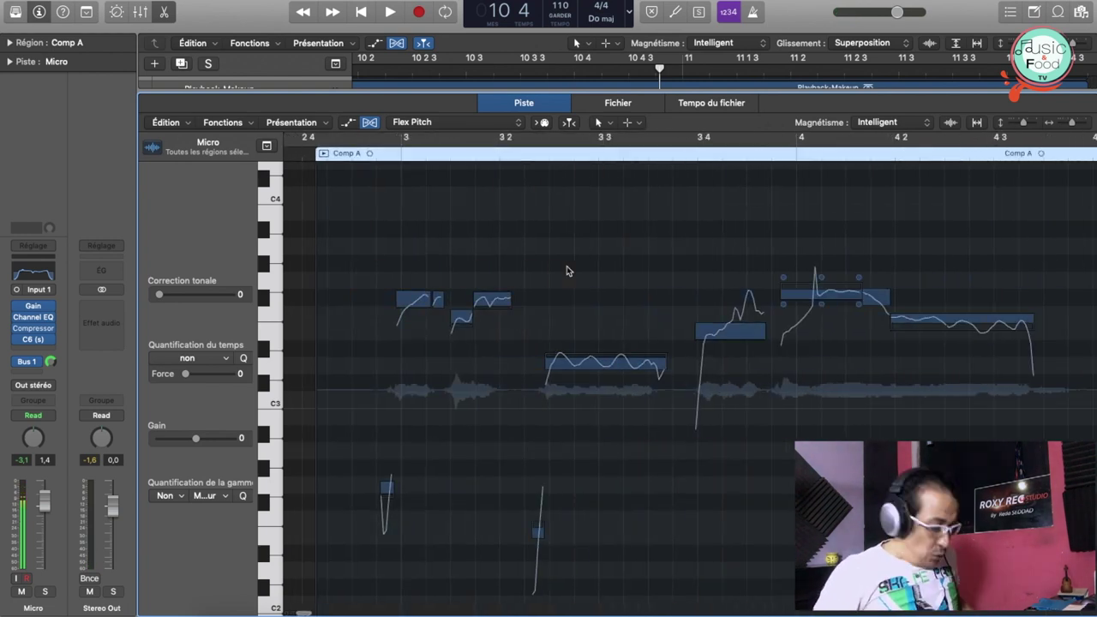
scroll(565, 271, down, 4)
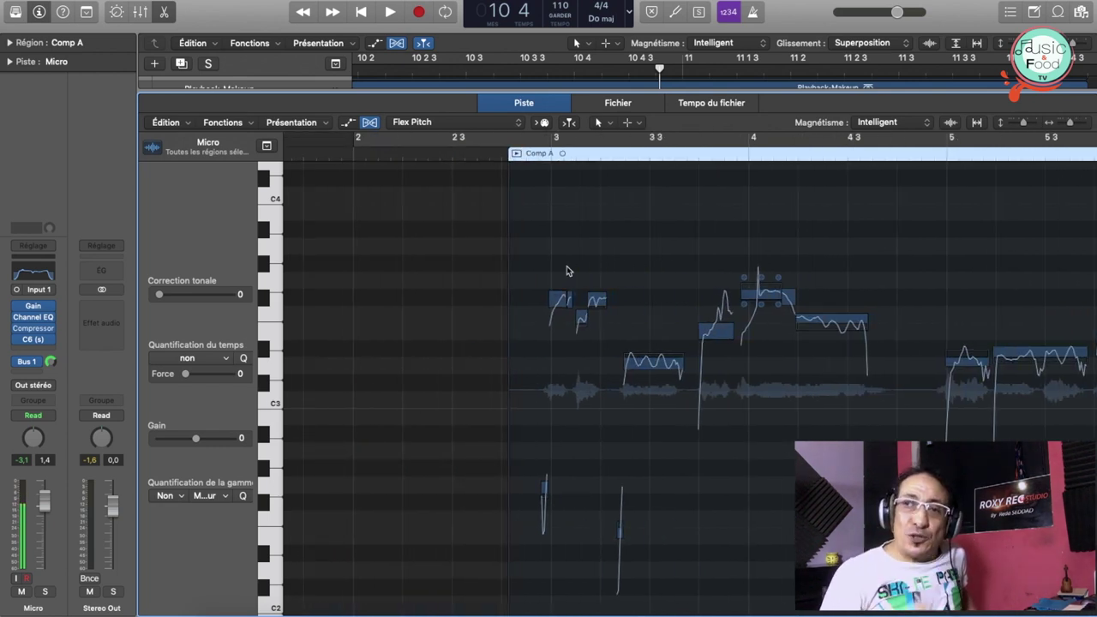
click(417, 178)
key(space)
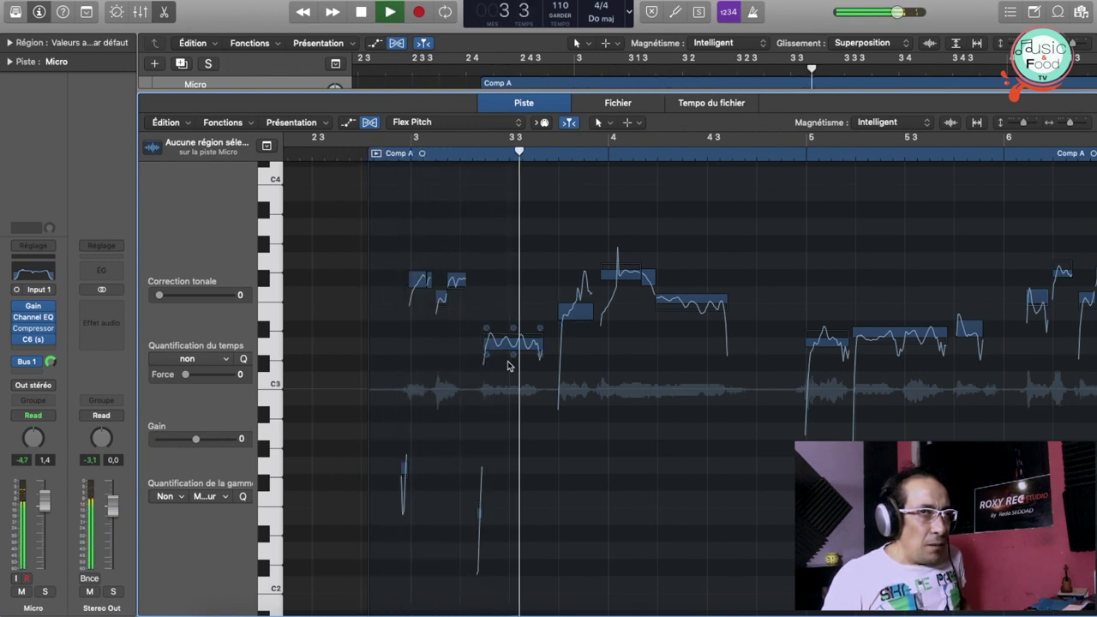
key(space)
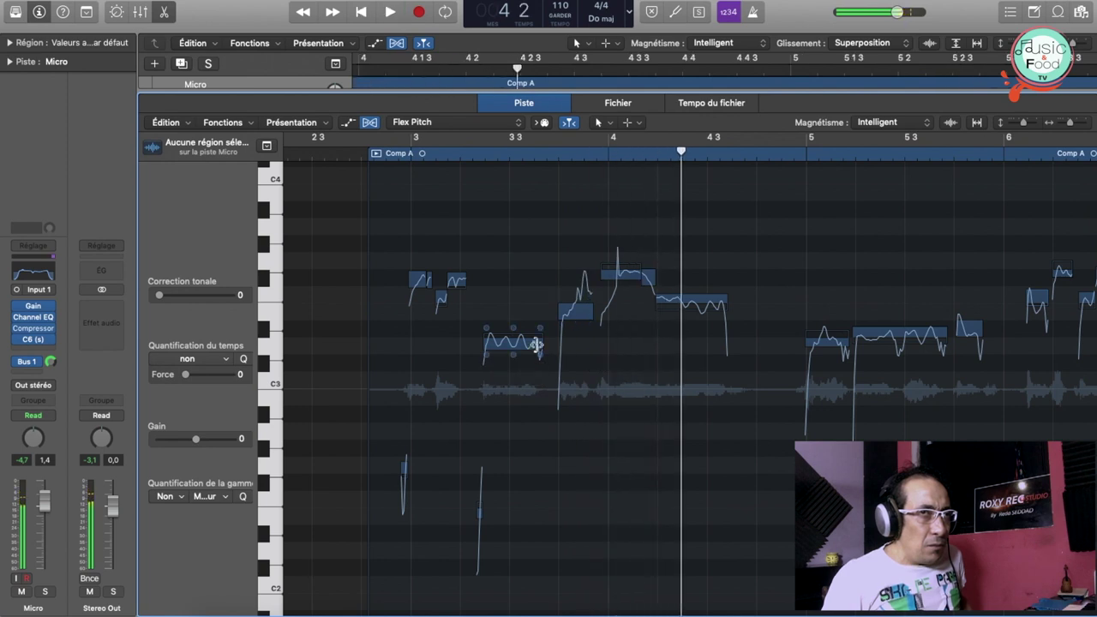
- Replay the Comp A vocal from its start to about beat 4 of bar 5
click(391, 157)
key(space)
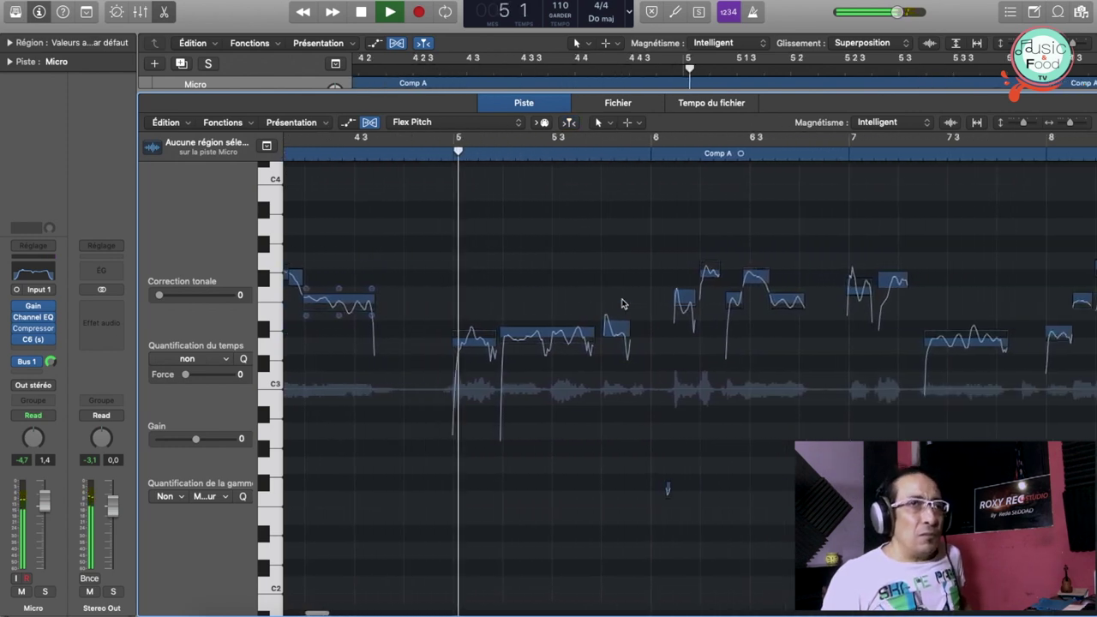
key(space)
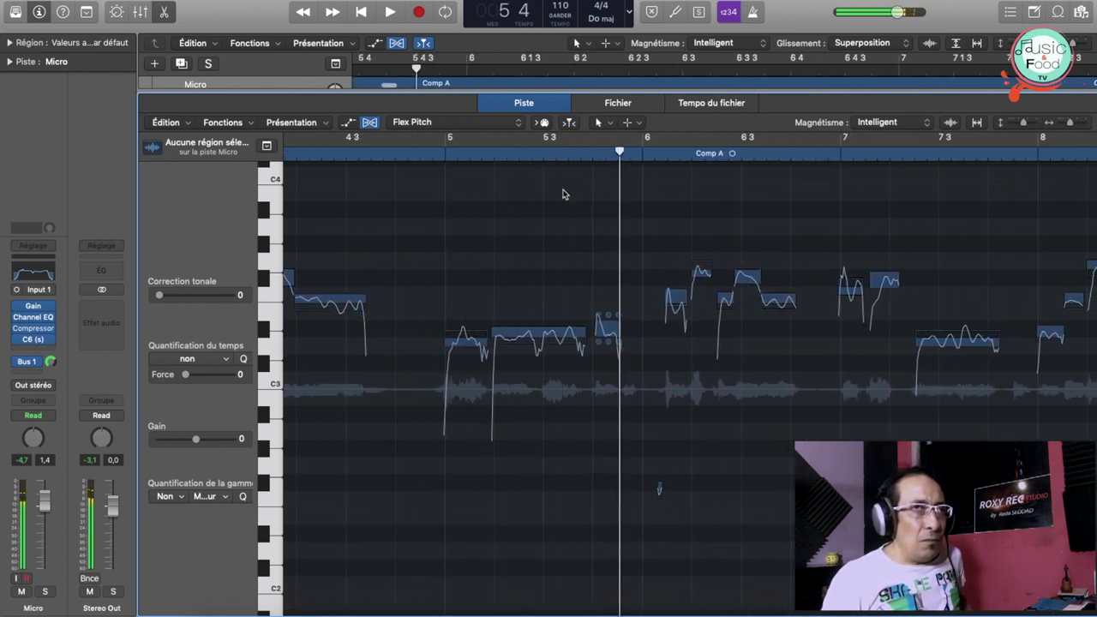
- Play the vocal phrase from just after bar 5 to check the long note in that bar
click(485, 157)
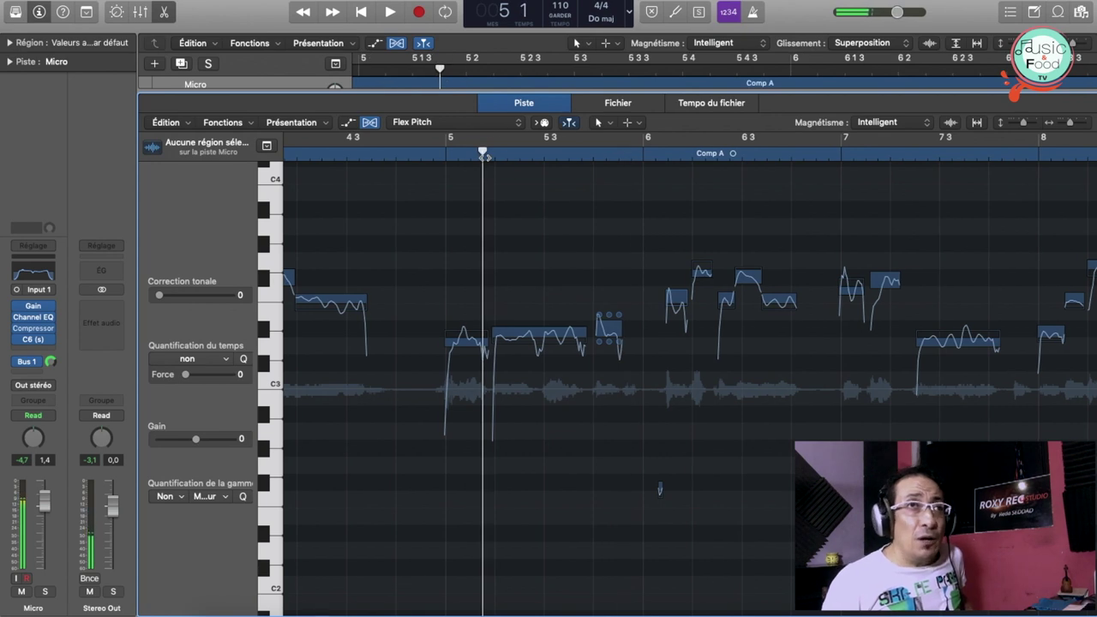
key(space)
key(space)
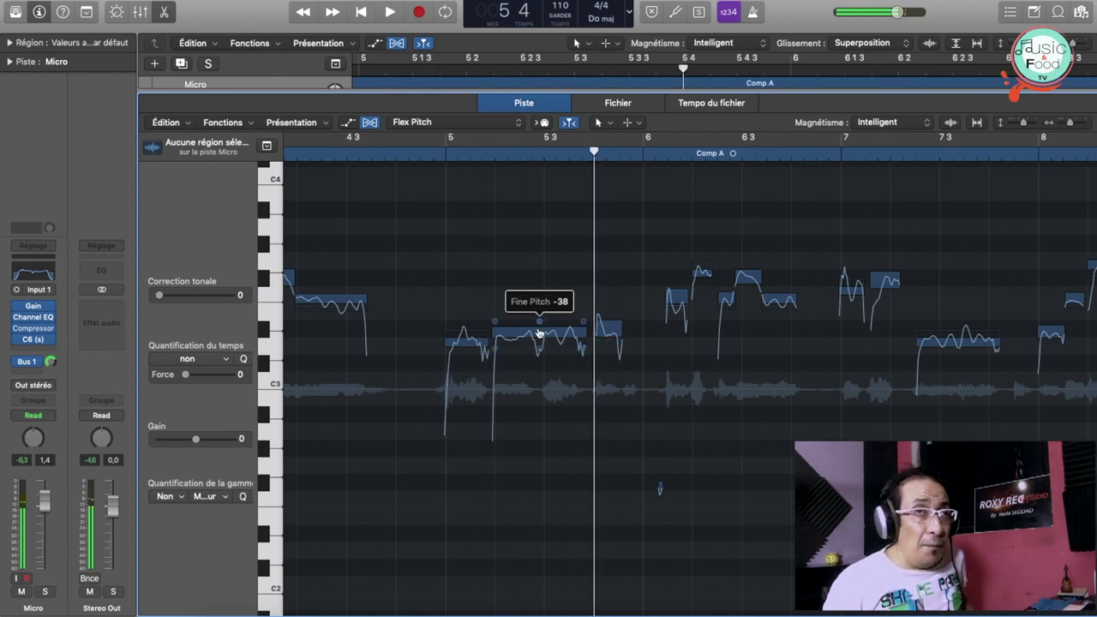
key(space)
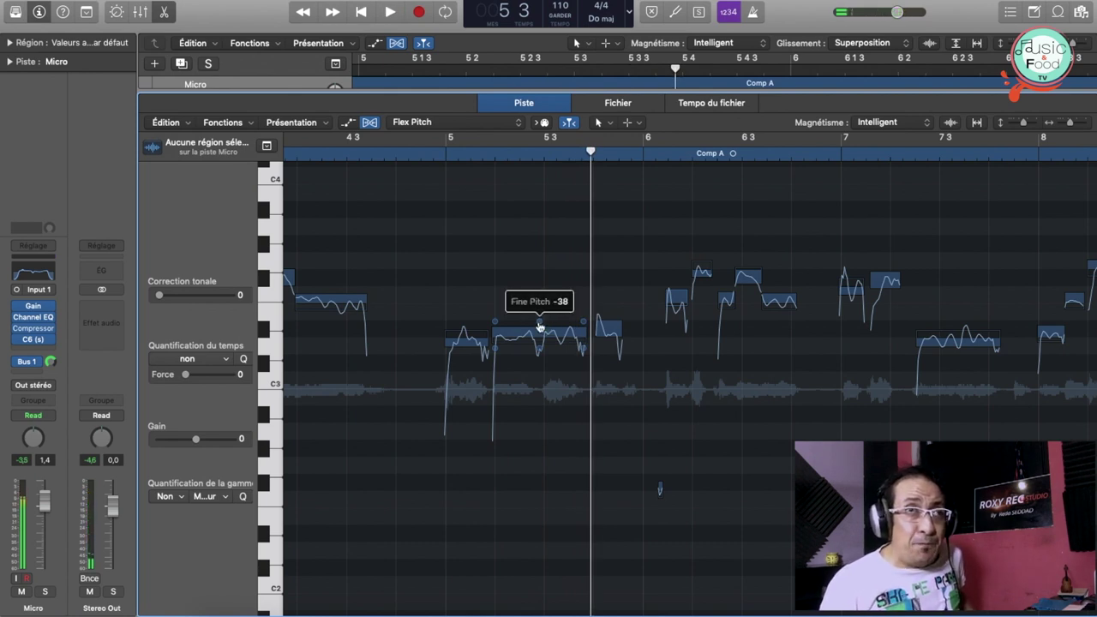
- Lower the long note in bar 5 to a Fine Pitch of 48 and reduce the Pitch Drift at its end
click(539, 325)
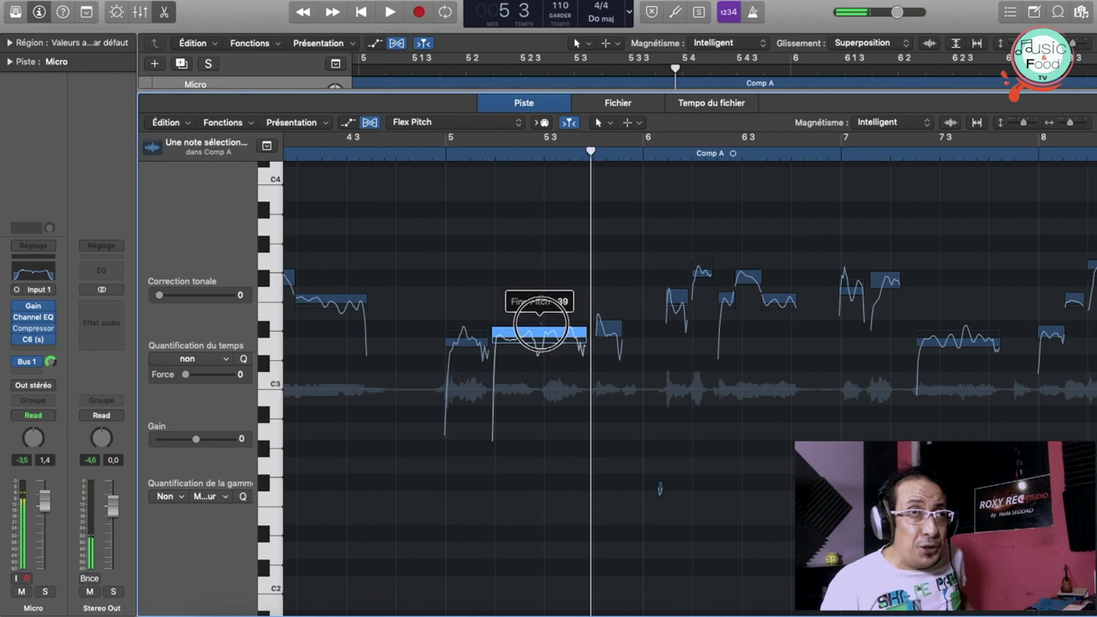
click(540, 327)
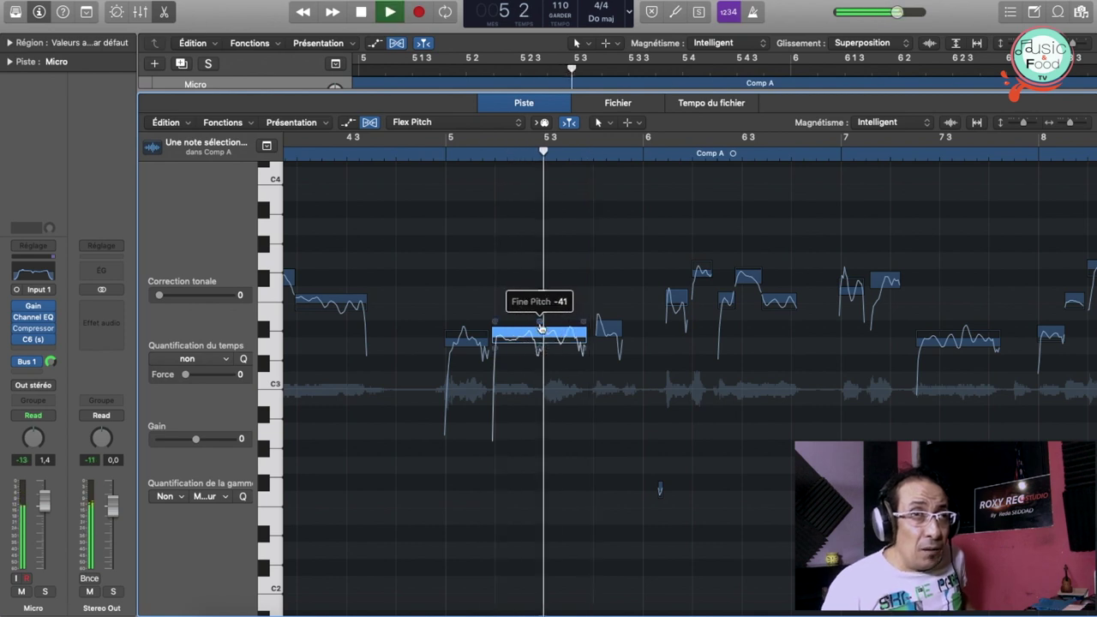
click(540, 330)
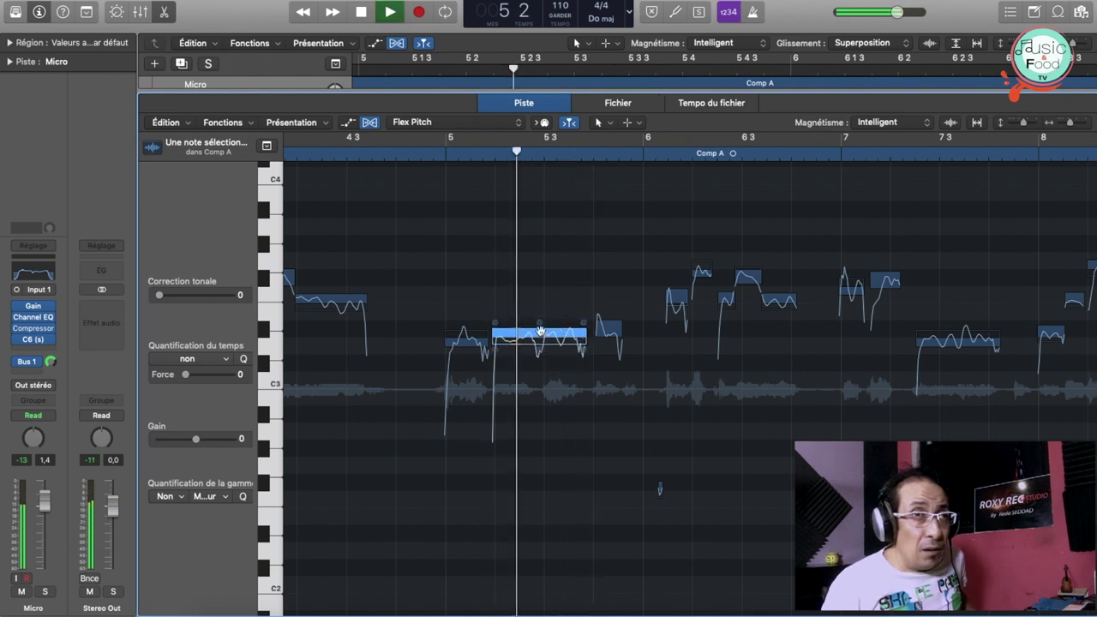
click(540, 330)
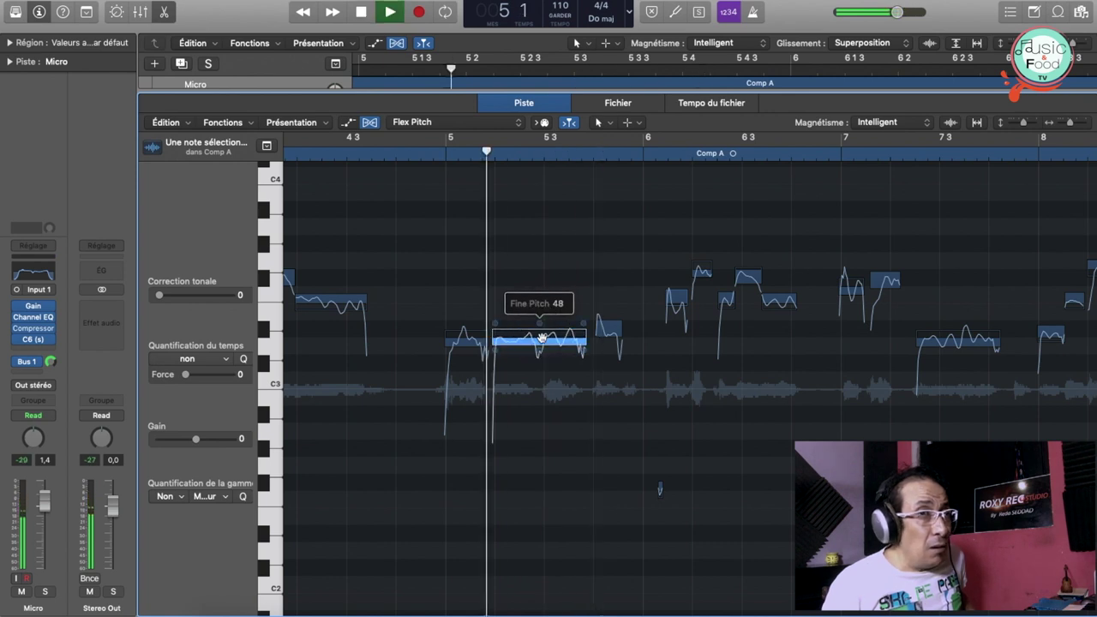
click(583, 323)
drag(588, 323, 589, 384)
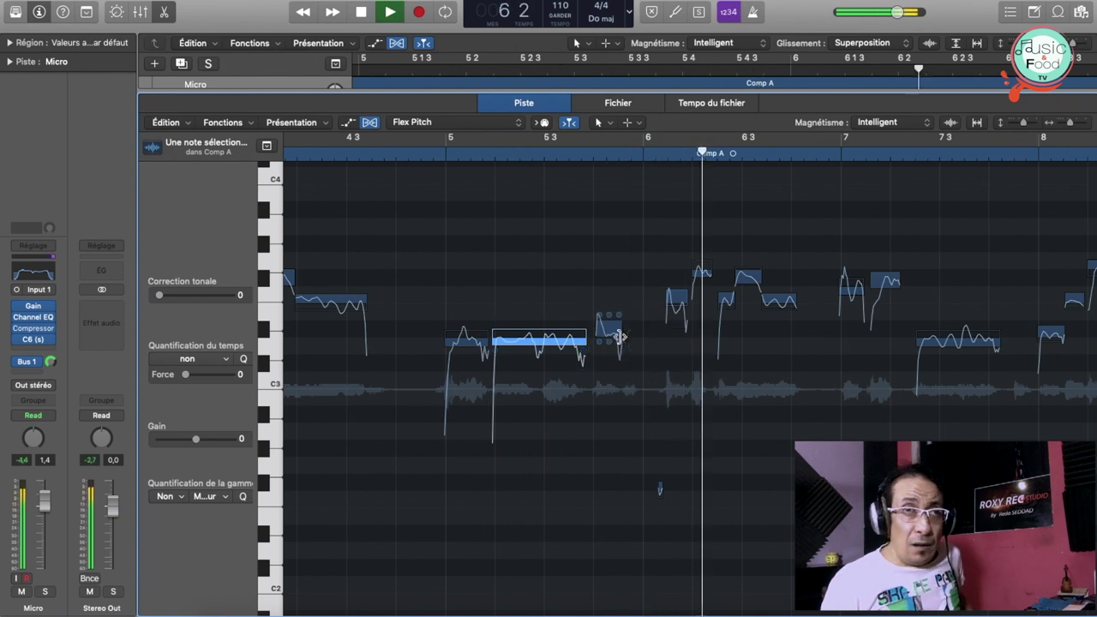
- Replay the vocal phrase from just before bar 5 into the start of bar 6
key(space)
key(space)
key(space)
click(421, 157)
key(space)
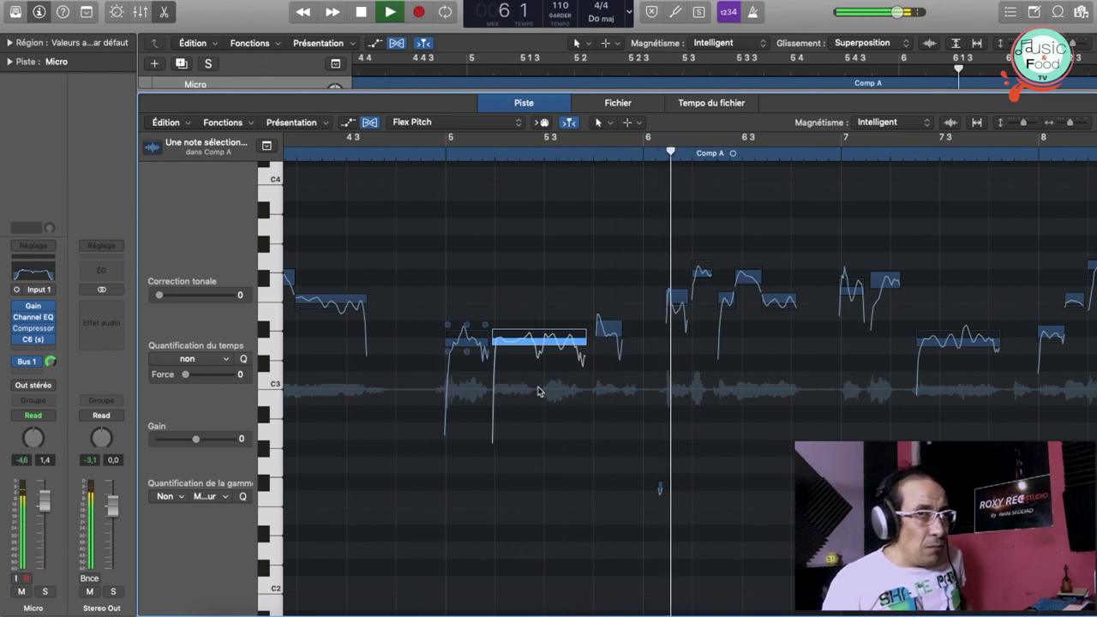
key(space)
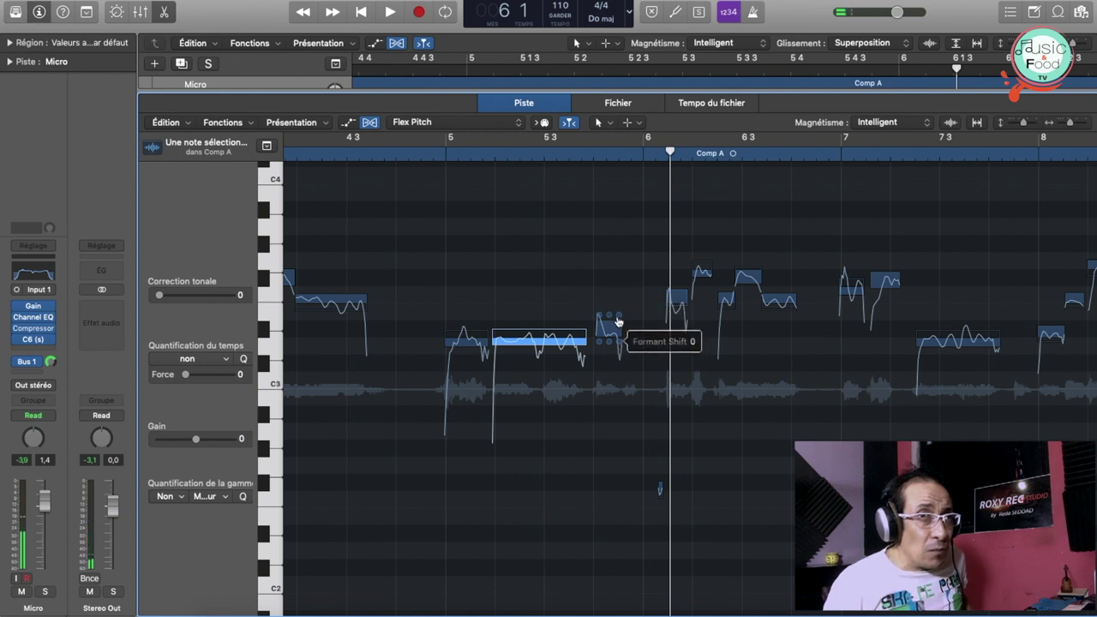
key(space)
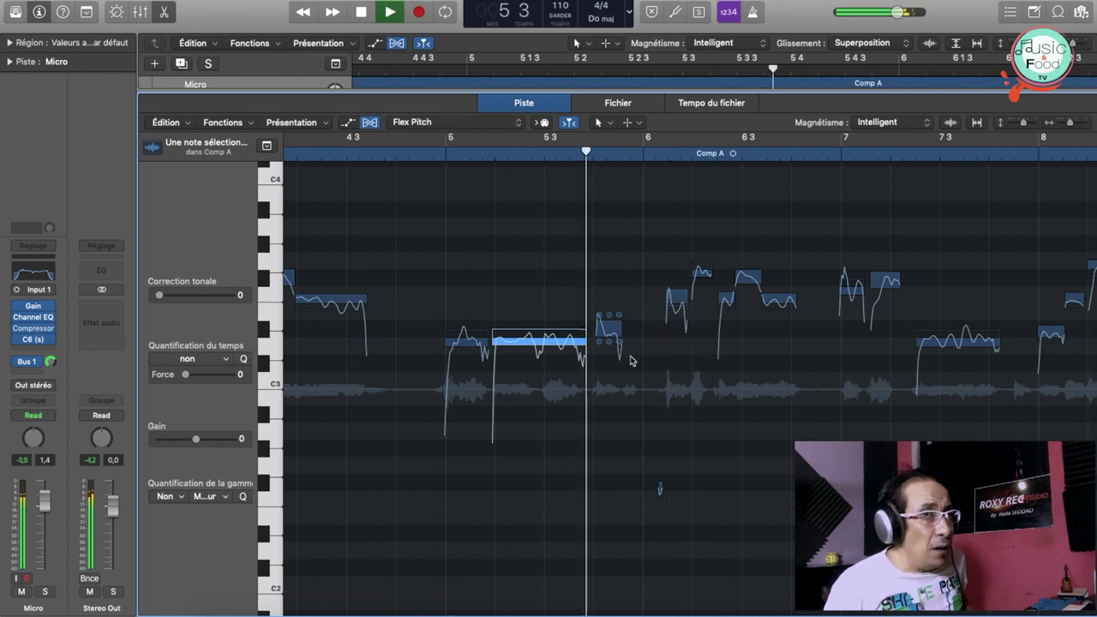
key(space)
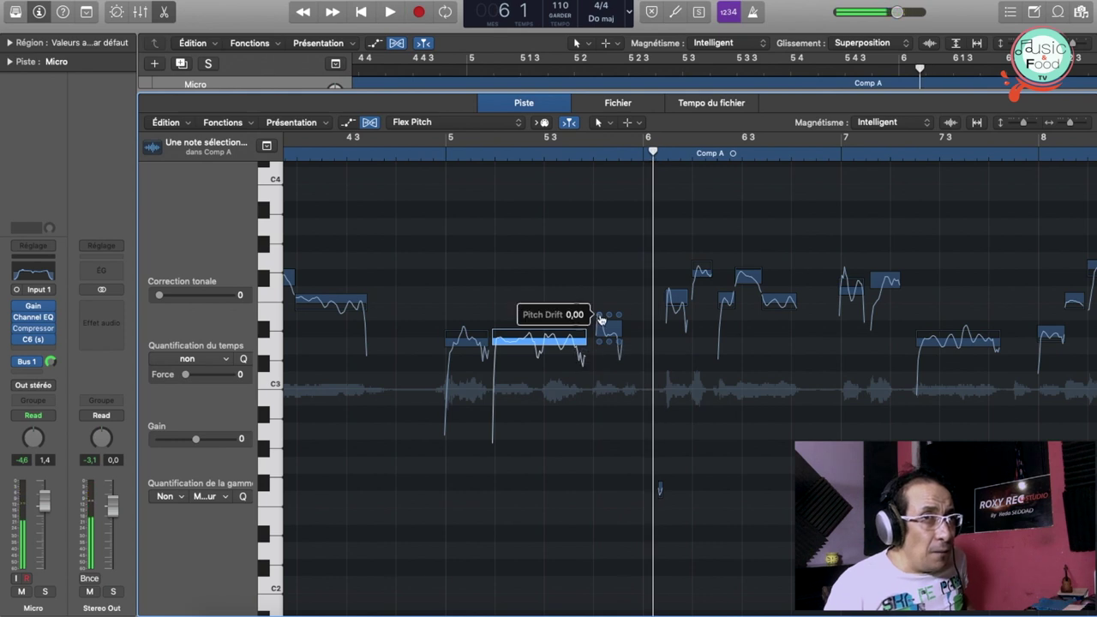
- Adjust the starting Pitch Drift of the short note at the end of bar 5 and play the phrase up to bar 7
drag(602, 319, 603, 320)
key(space)
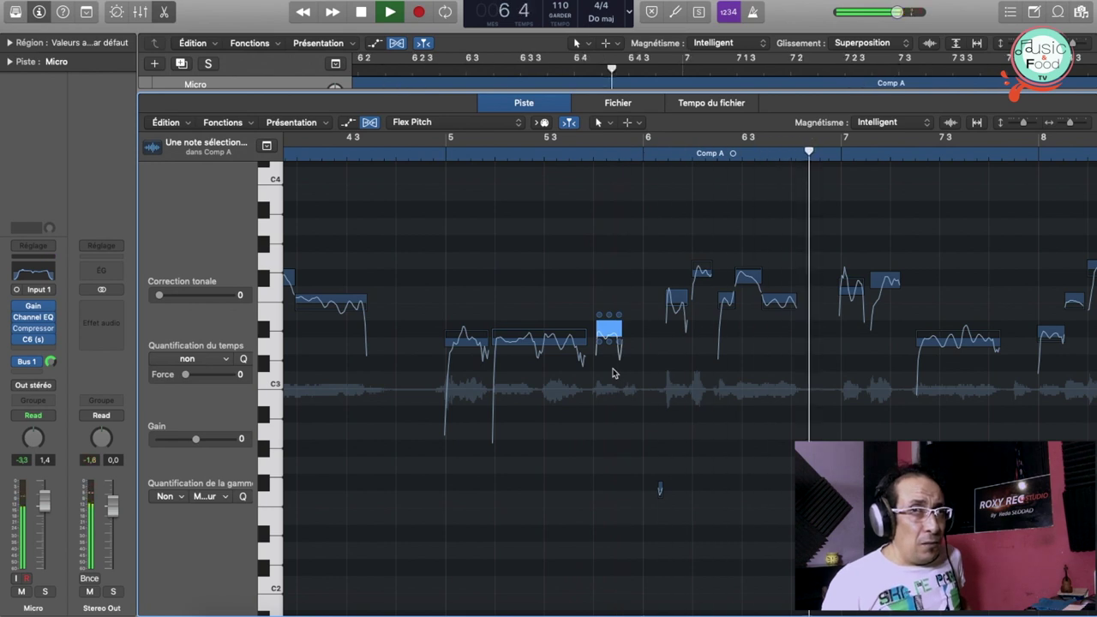
- Raise the first note of bar 7 with Fine Pitch and replay it from the end of bar 6 into bar 8
click(839, 157)
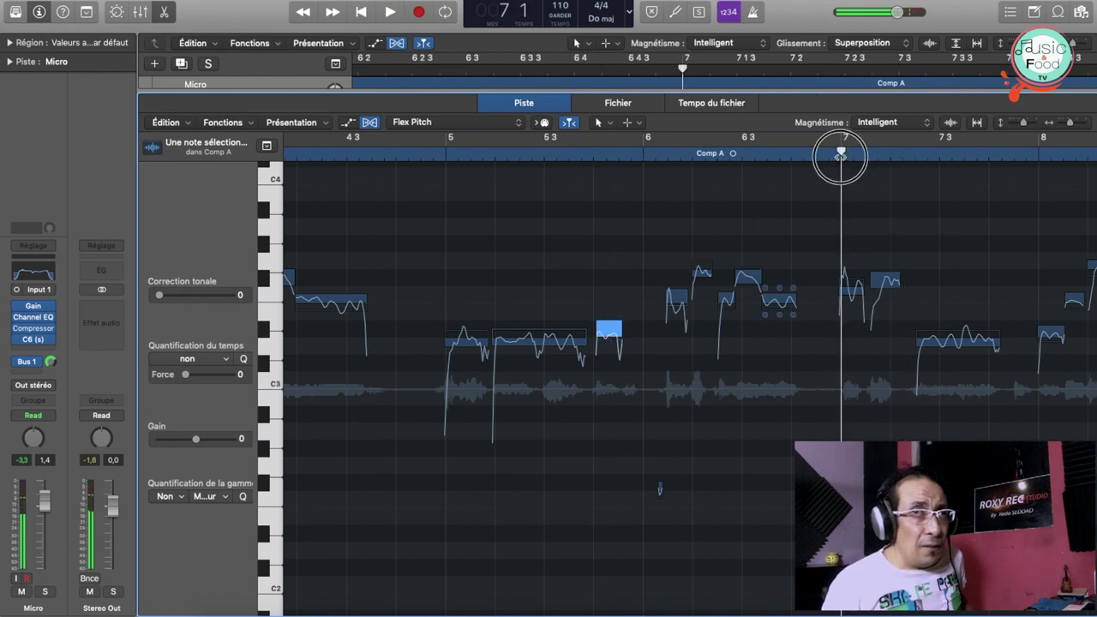
key(space)
click(846, 285)
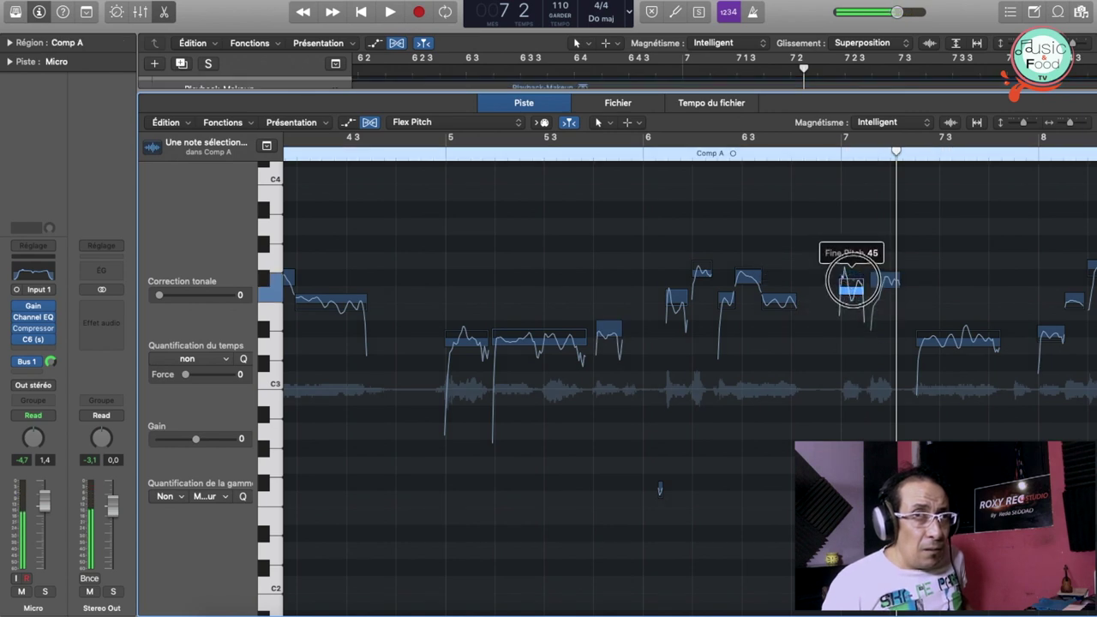
key(space)
key(space)
click(799, 159)
key(space)
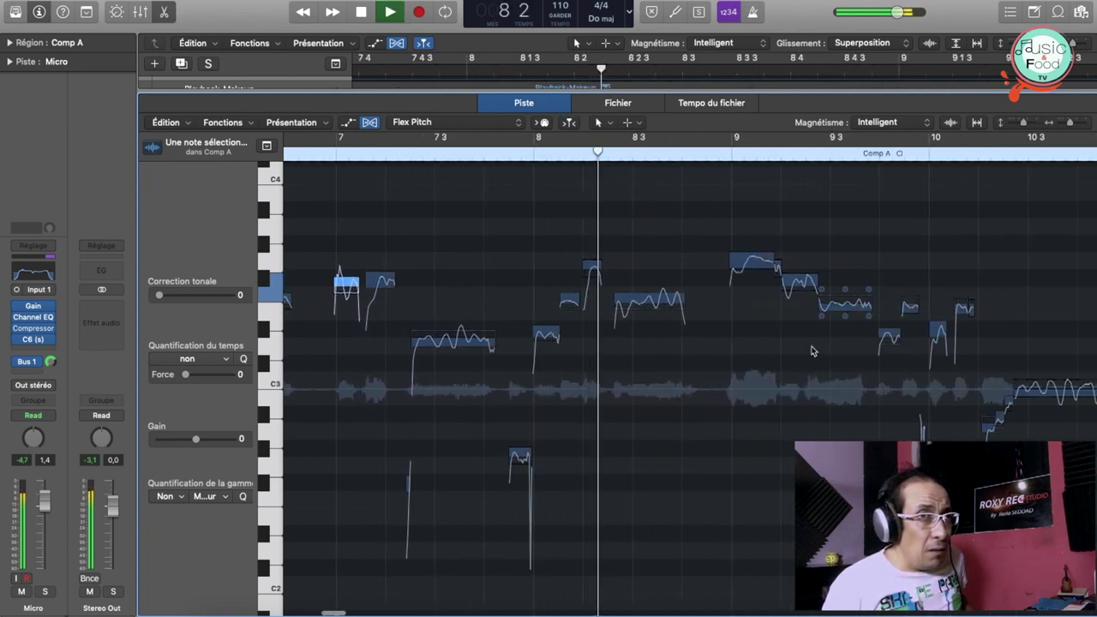
- Replay bar 8 from its start and audition its three short opening notes
click(524, 142)
click(568, 302)
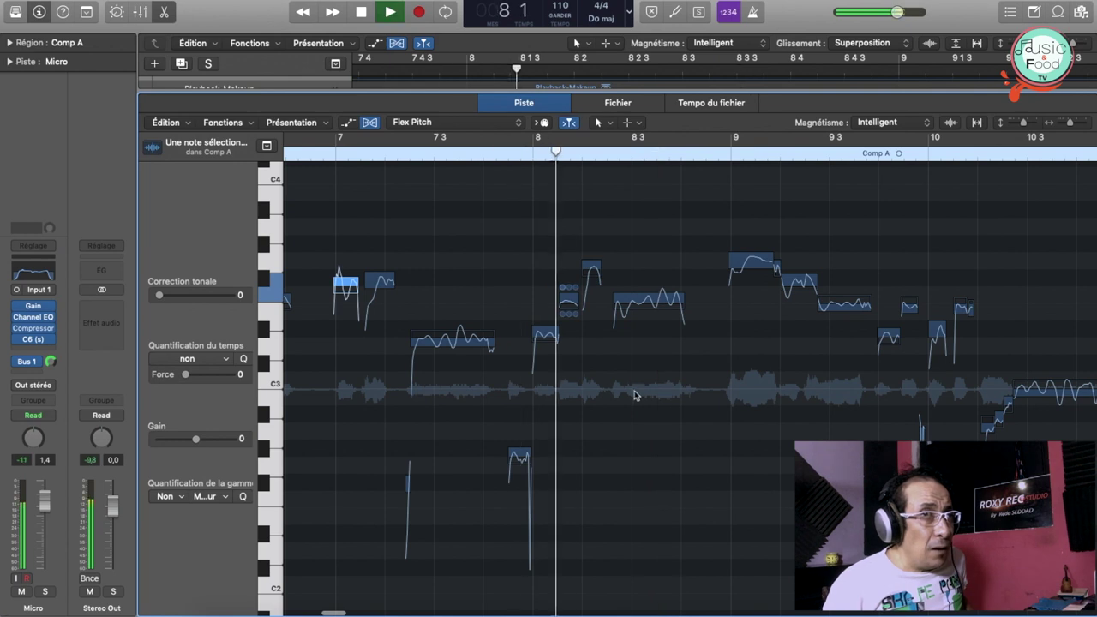
click(590, 272)
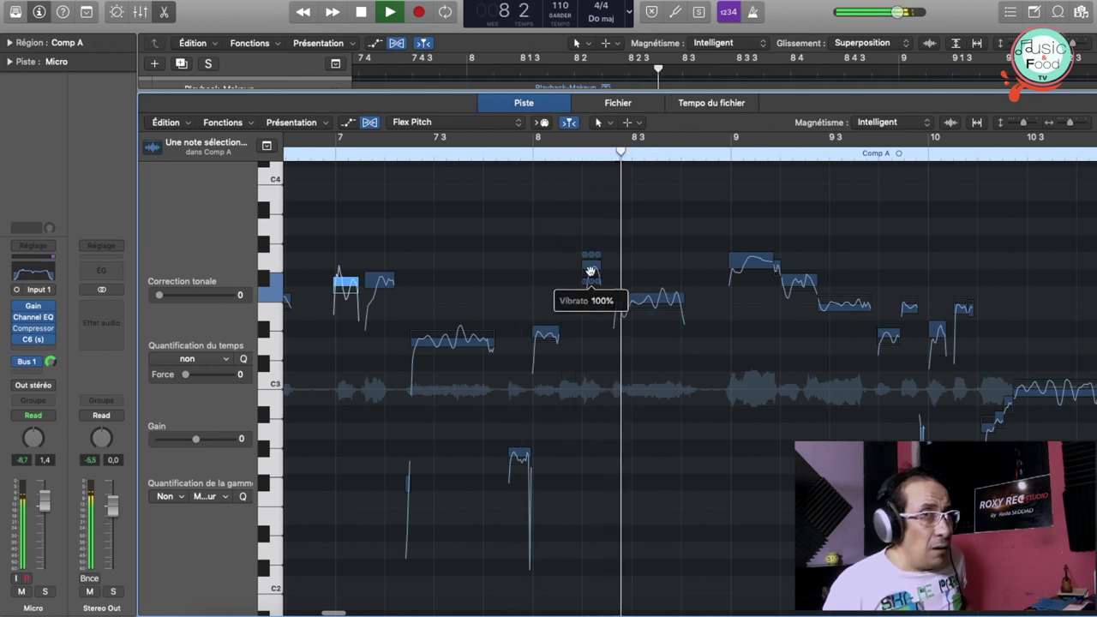
click(590, 273)
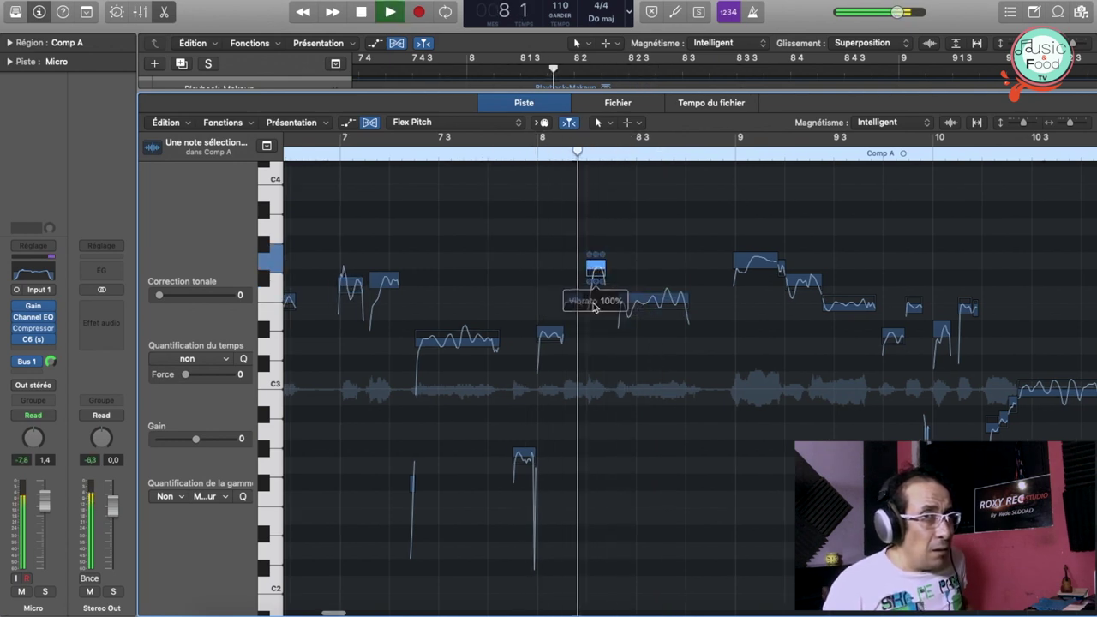
click(572, 301)
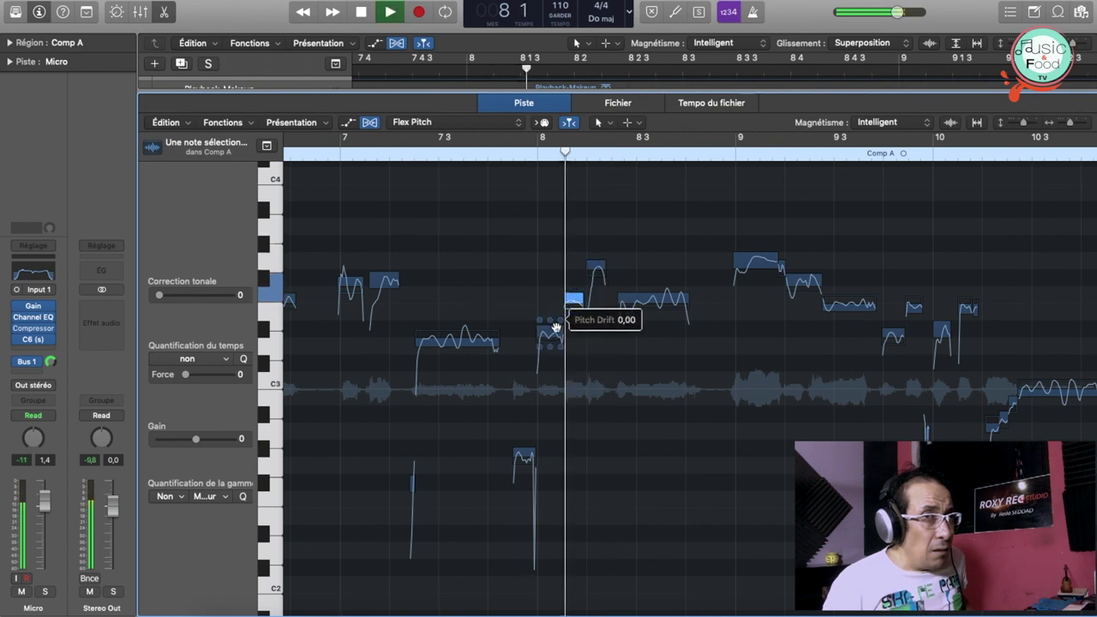
click(552, 330)
click(550, 332)
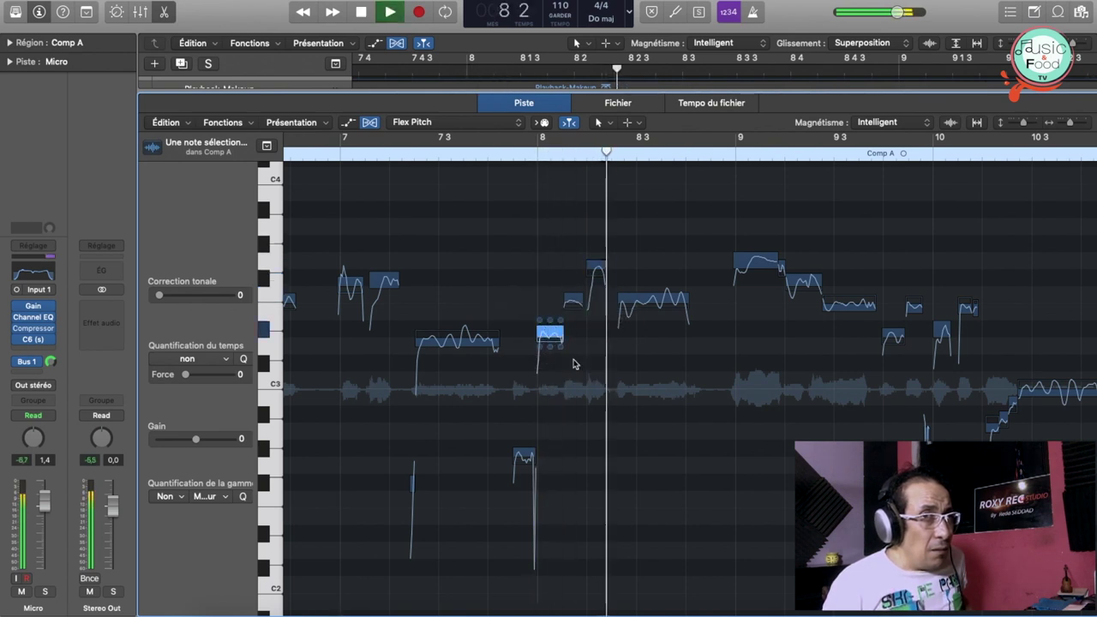
- Set the Fine Pitch of the long note in bar 8 to -45 and play on into bar 9
click(644, 298)
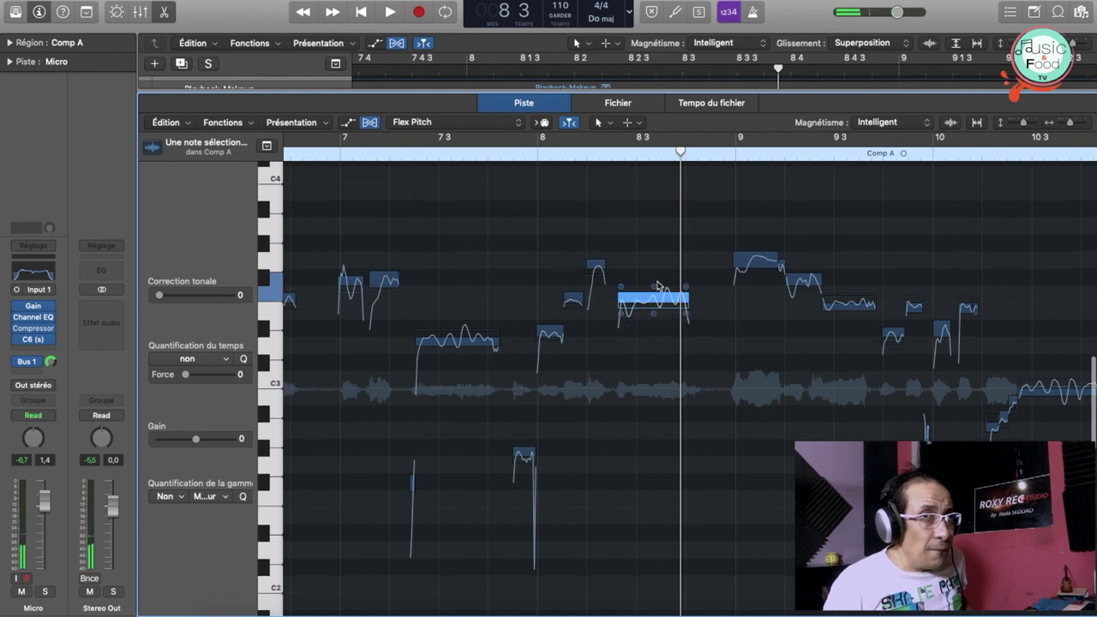
drag(654, 292, 657, 297)
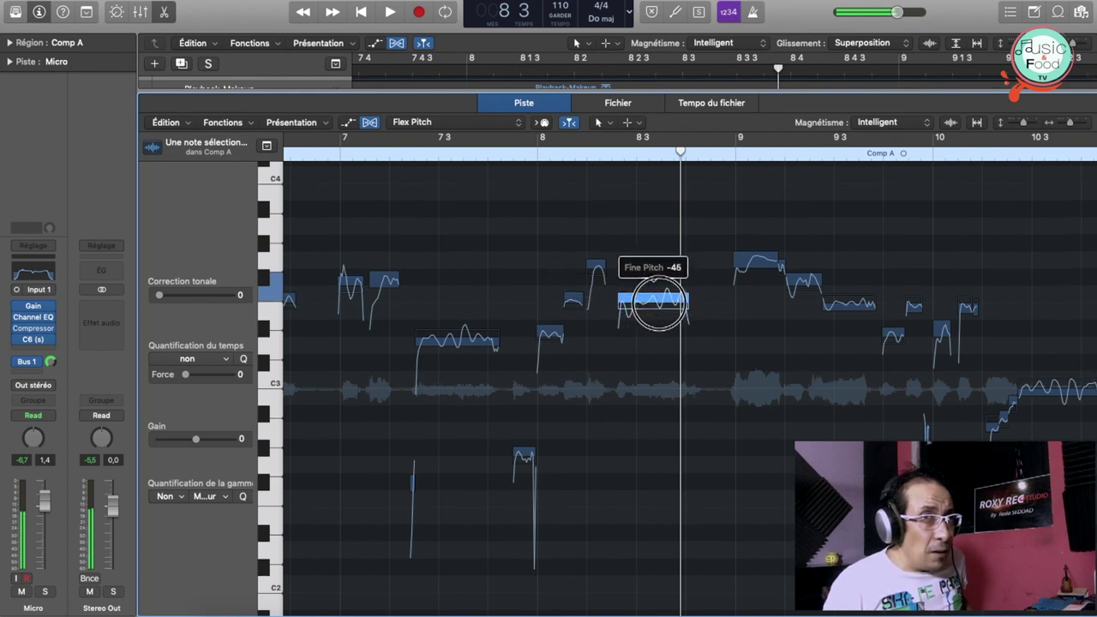
key(space)
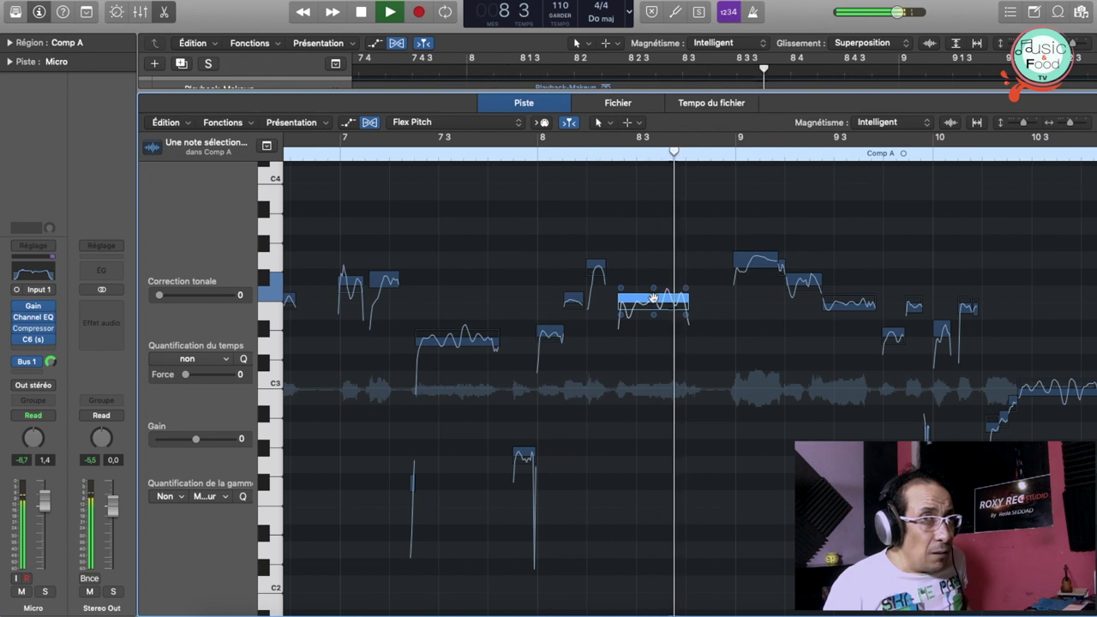
key(space)
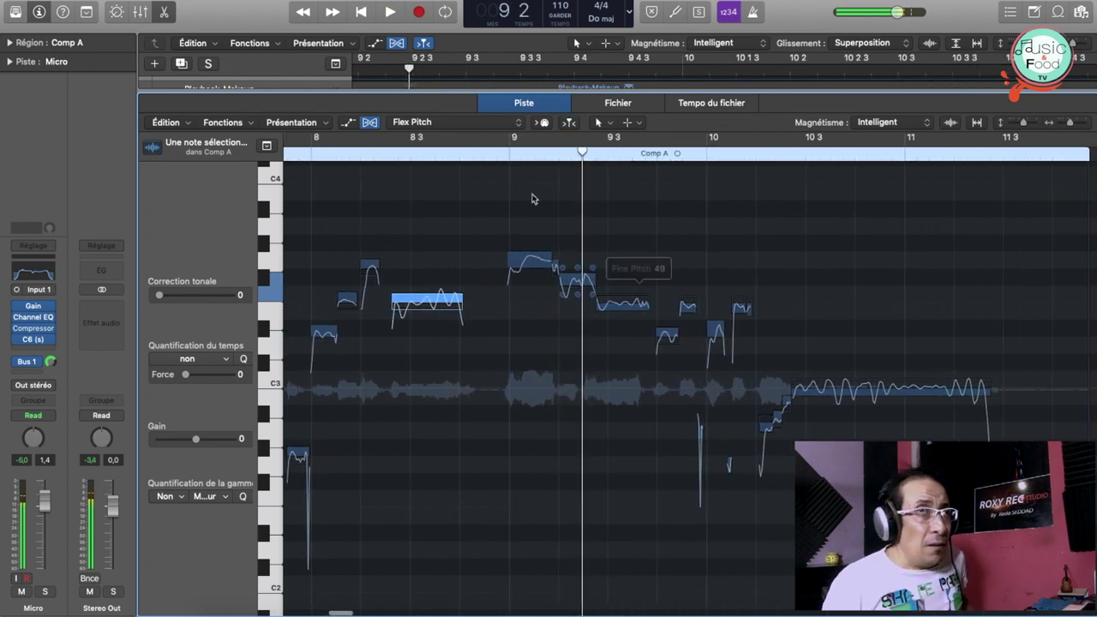
- Replay the first note of bar 9 and adjust the Pitch Drift at both its start and its end
click(501, 156)
click(531, 247)
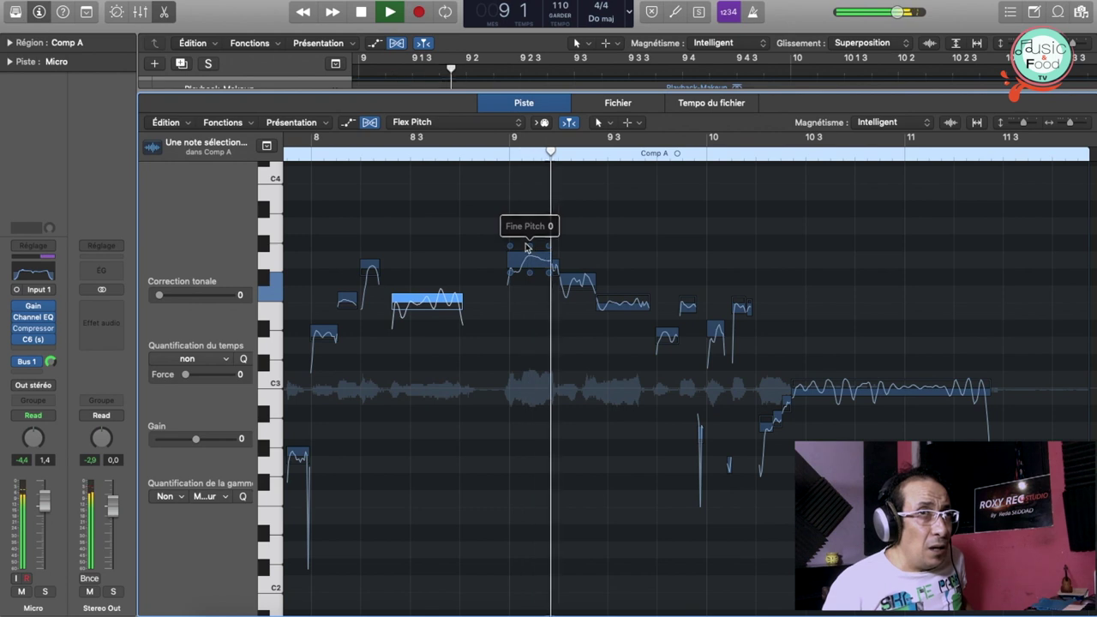
click(514, 252)
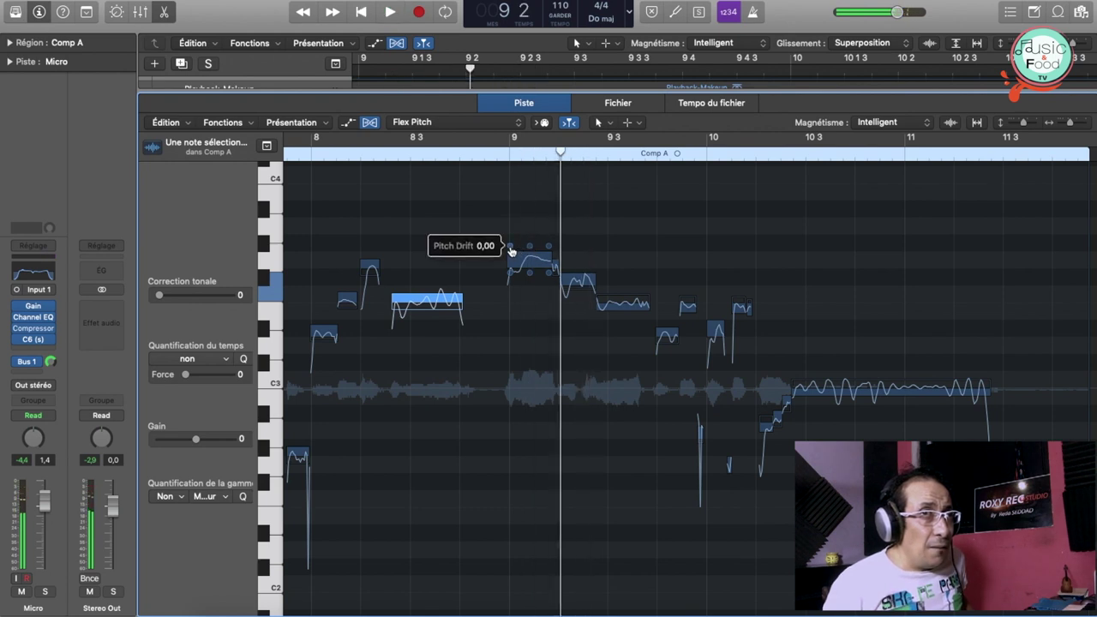
click(526, 260)
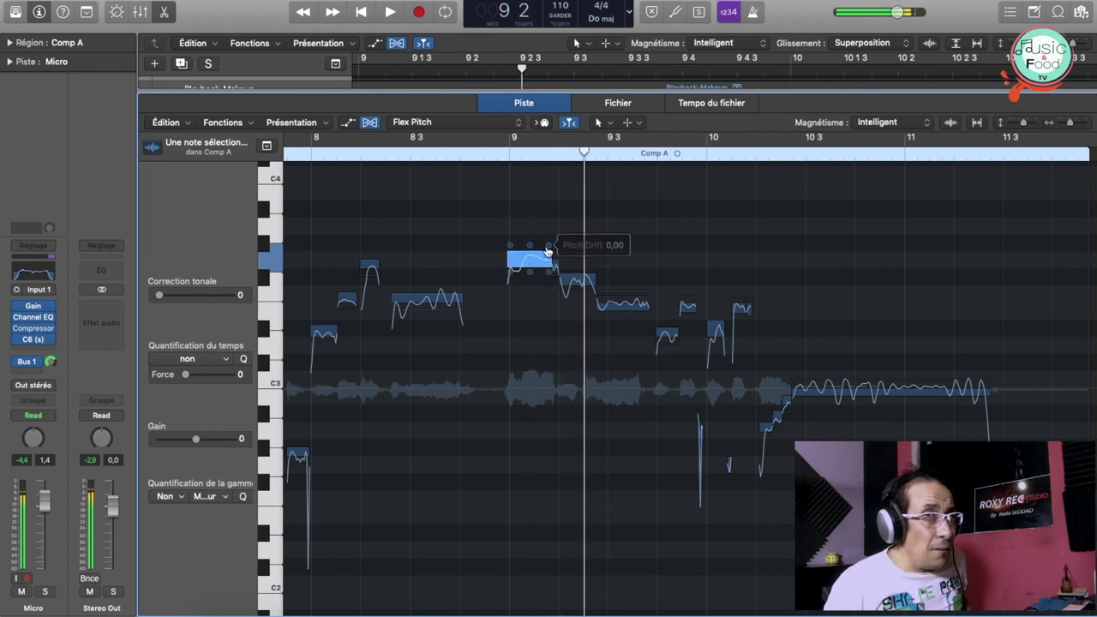
drag(549, 231, 543, 261)
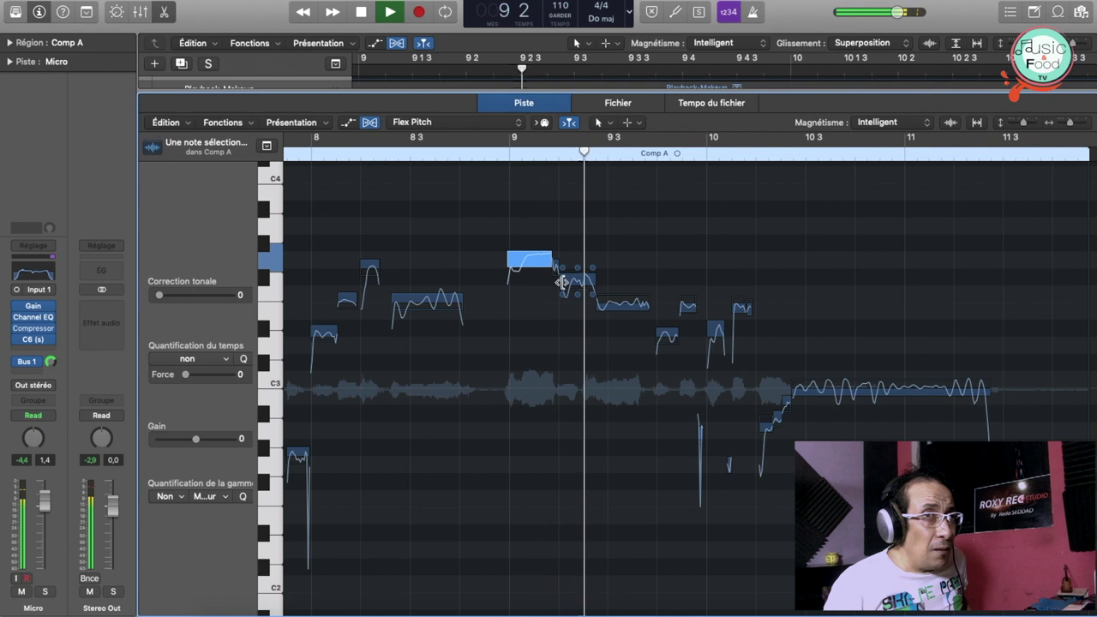
- Play the opening notes of bar 9 repeatedly to check the transition into the second note
key(space)
key(space)
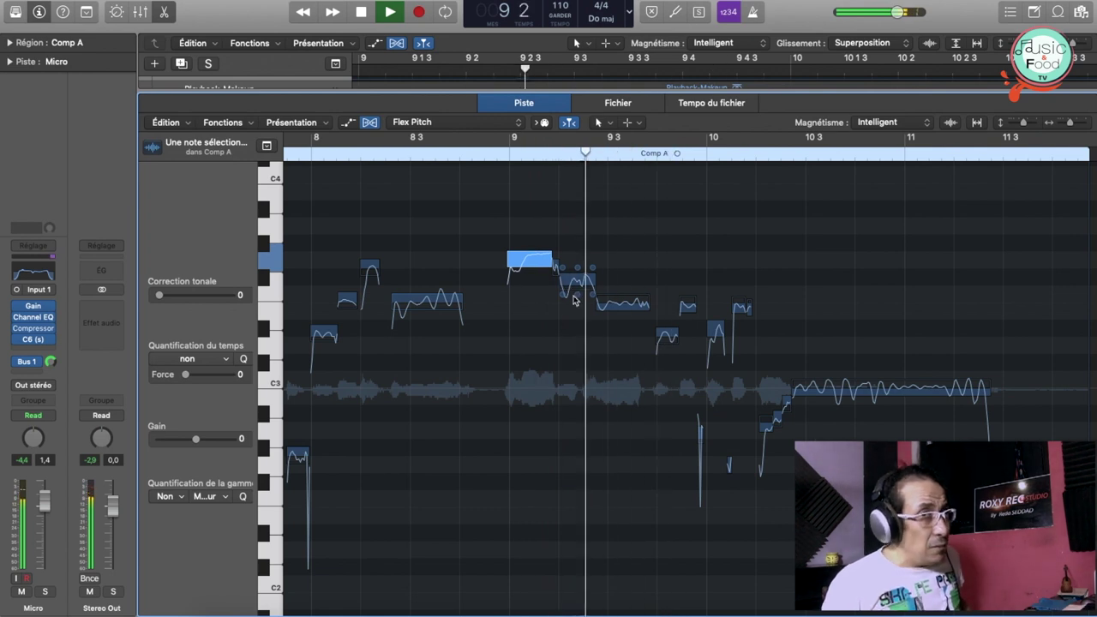
key(space)
key(space)
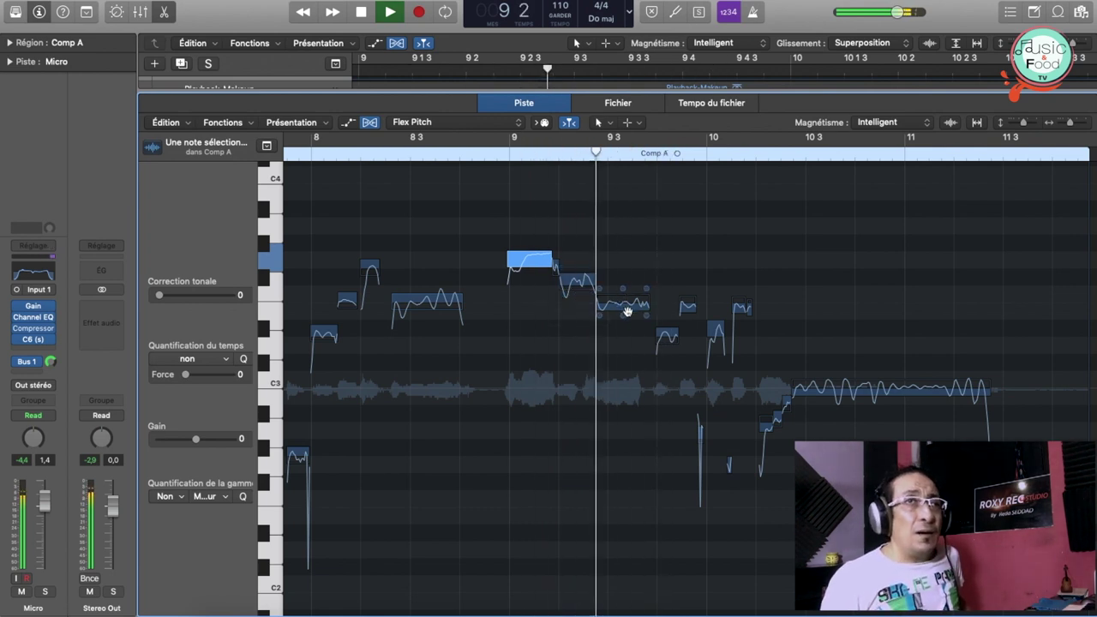
key(space)
key(space)
- Raise the Fine Pitch of the second main note in bar 9 to -25
click(578, 271)
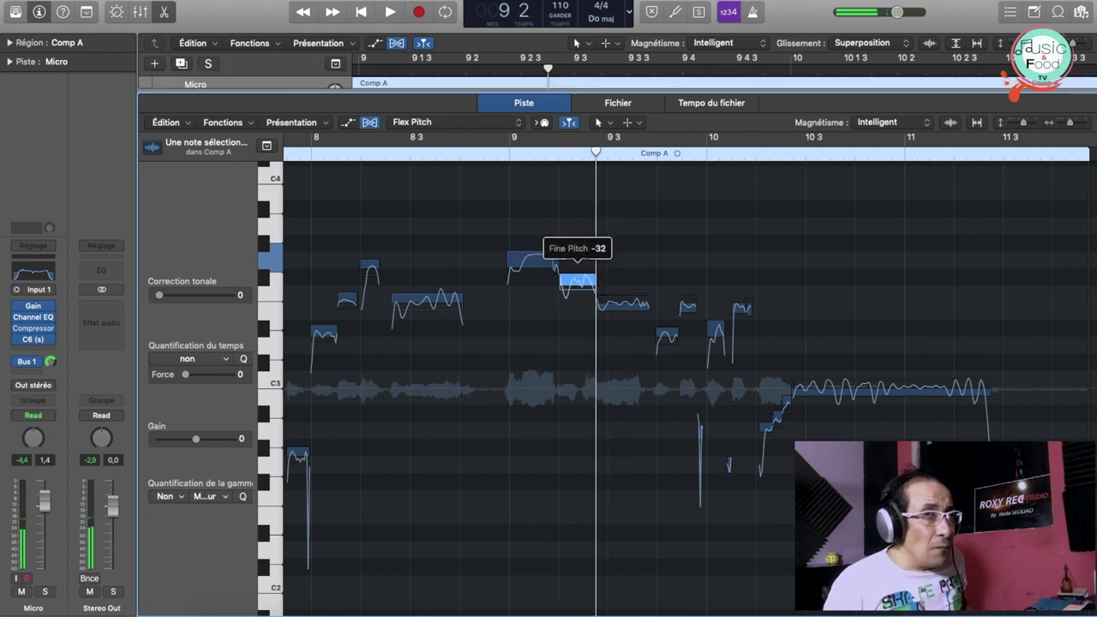
key(space)
key(space)
drag(577, 273, 576, 243)
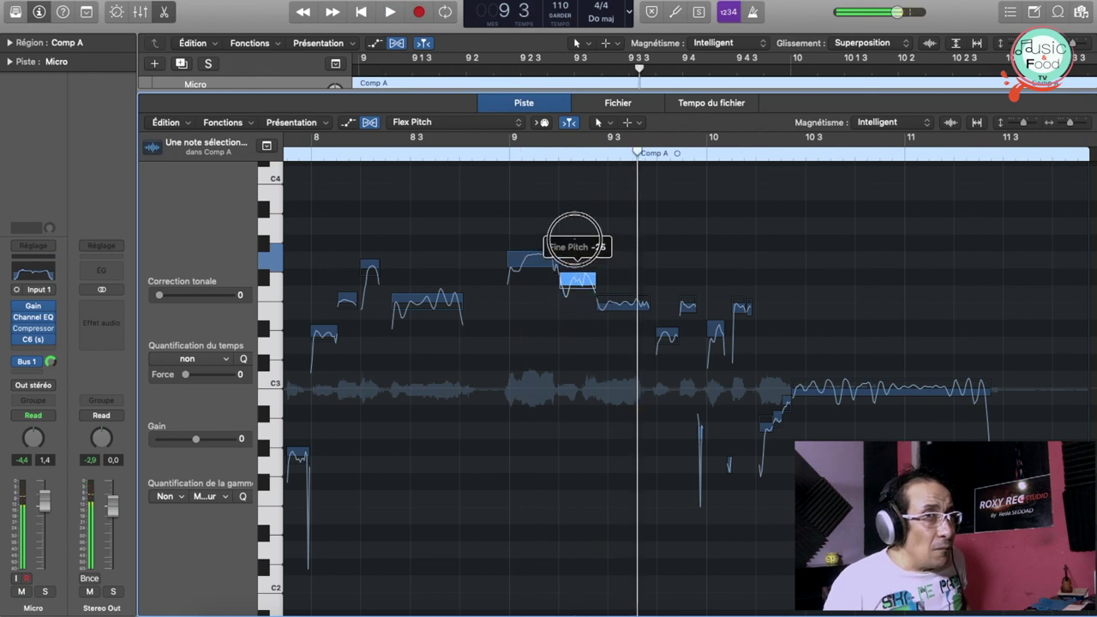
- Replay bar 9 several times and let the vocal play on to beat 4 of bar 10
key(space)
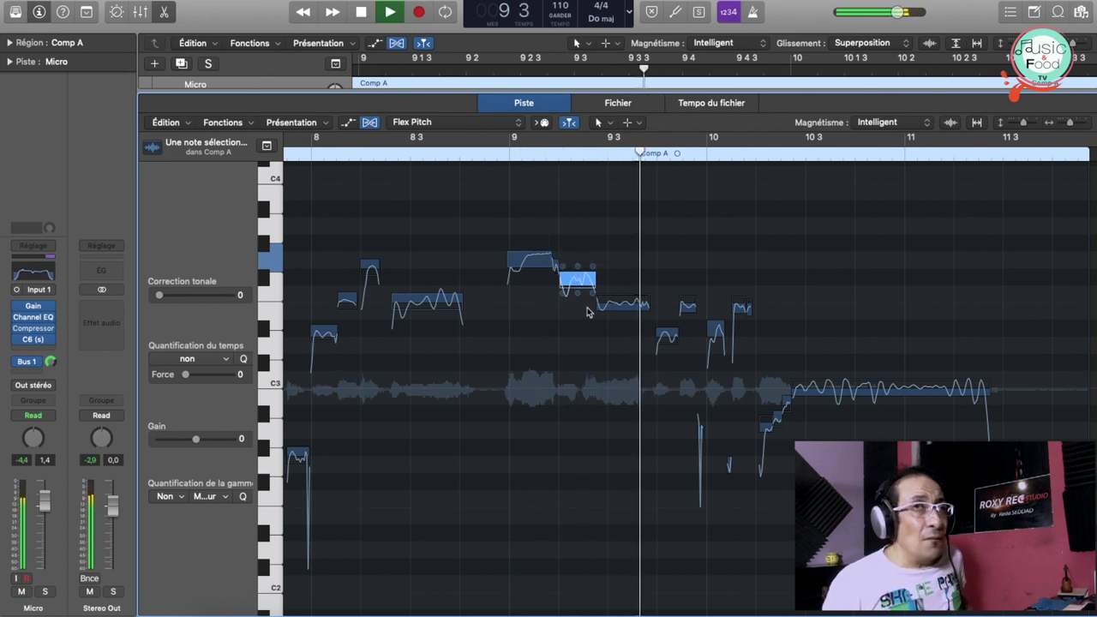
key(space)
key(space)
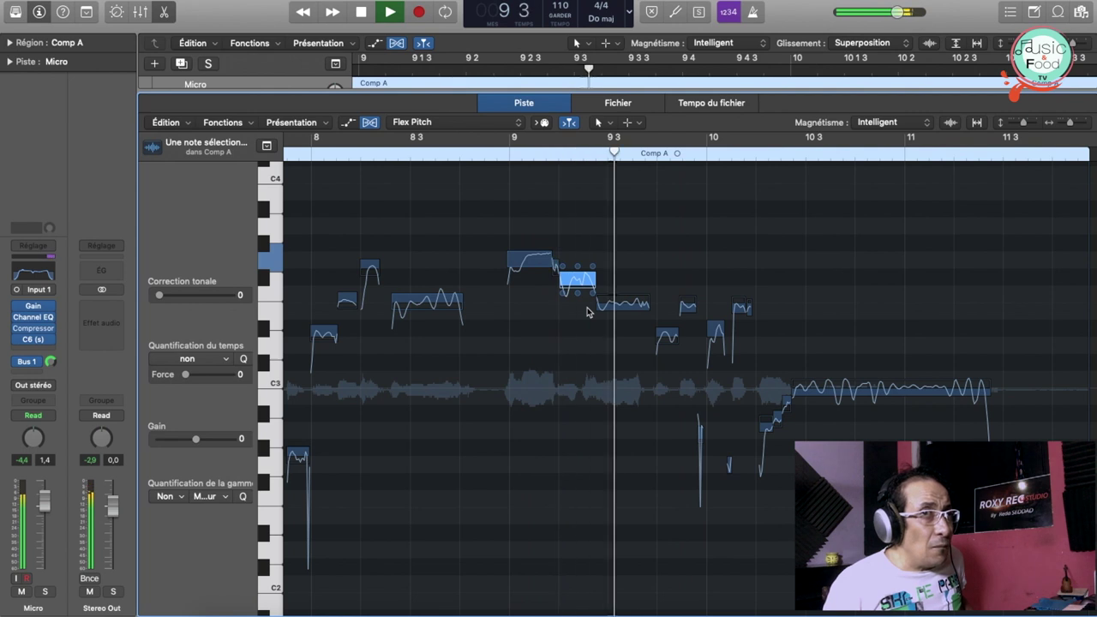
key(space)
key(space)
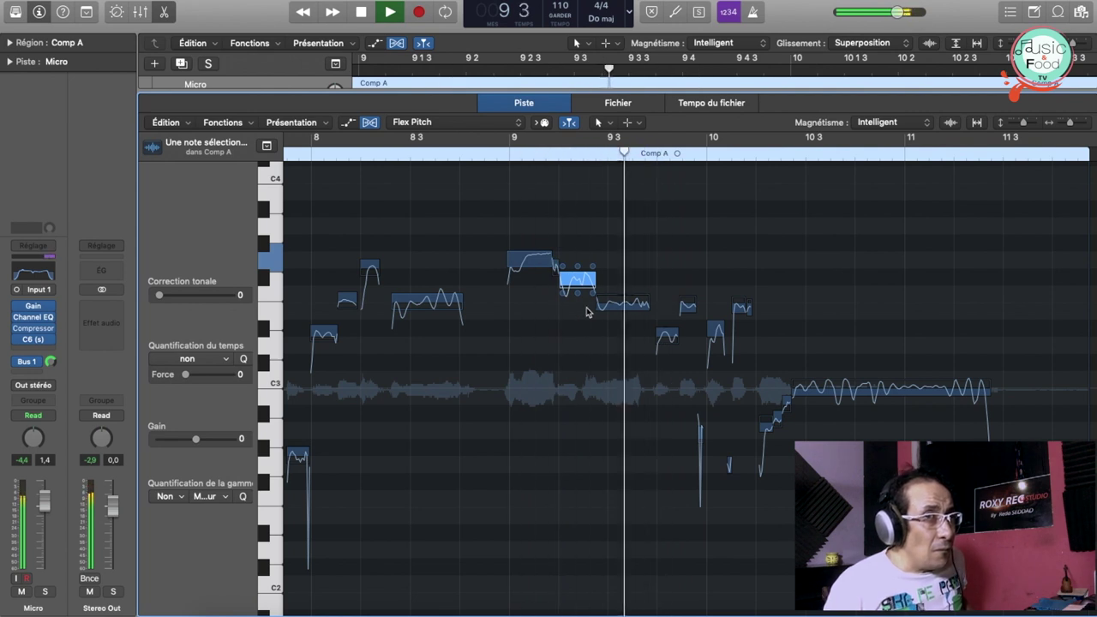
key(space)
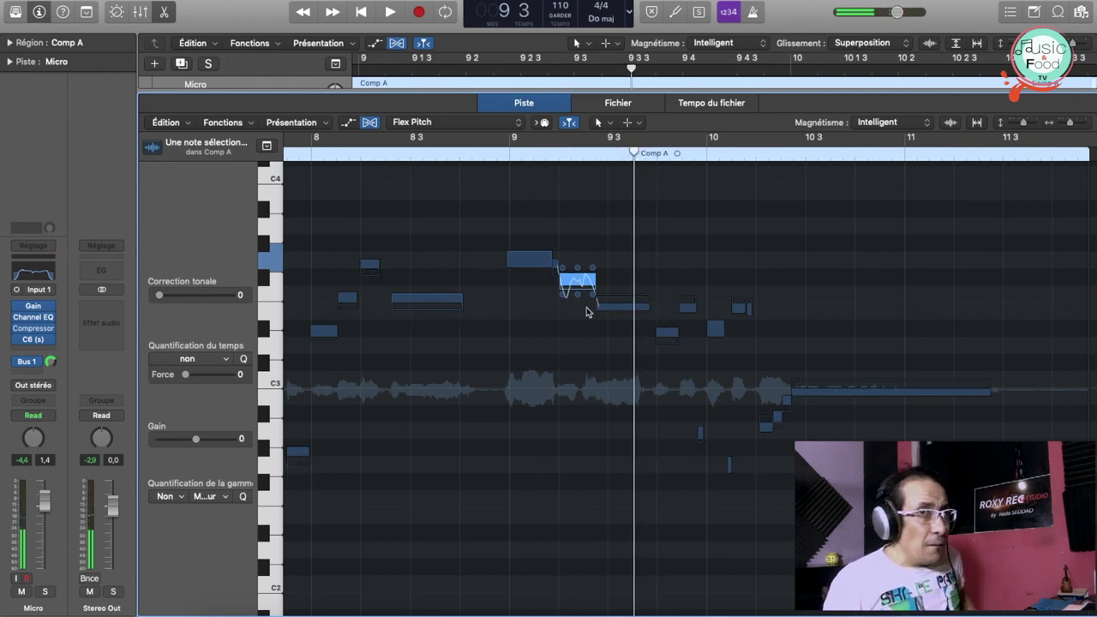
key(space)
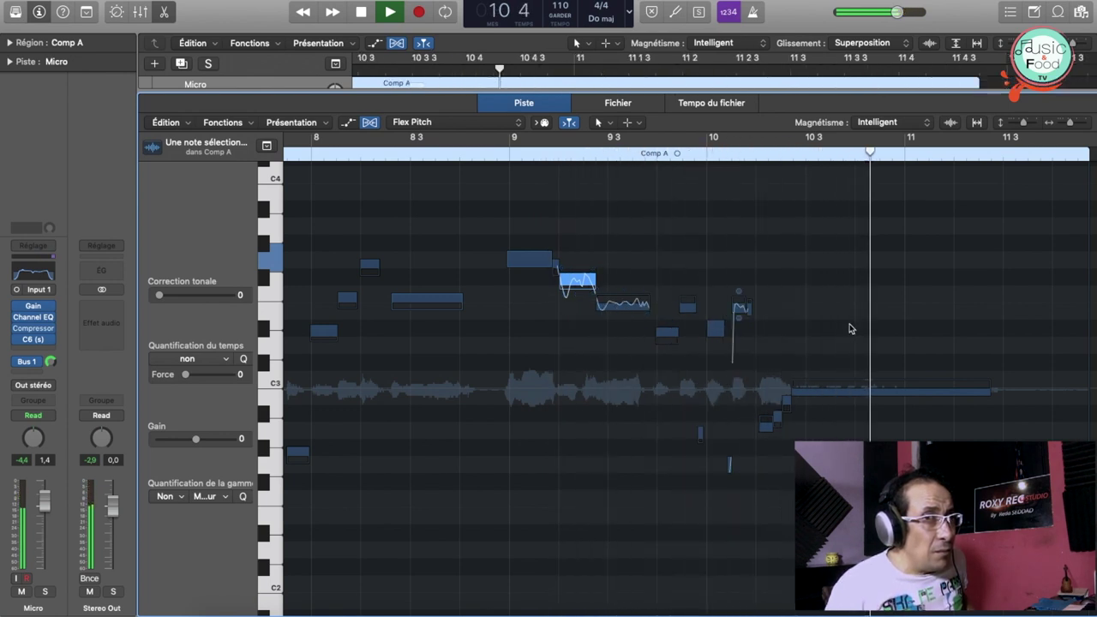
- Move the first two notes of bar 3 together so that the first one starts exactly on the bar line
key(space)
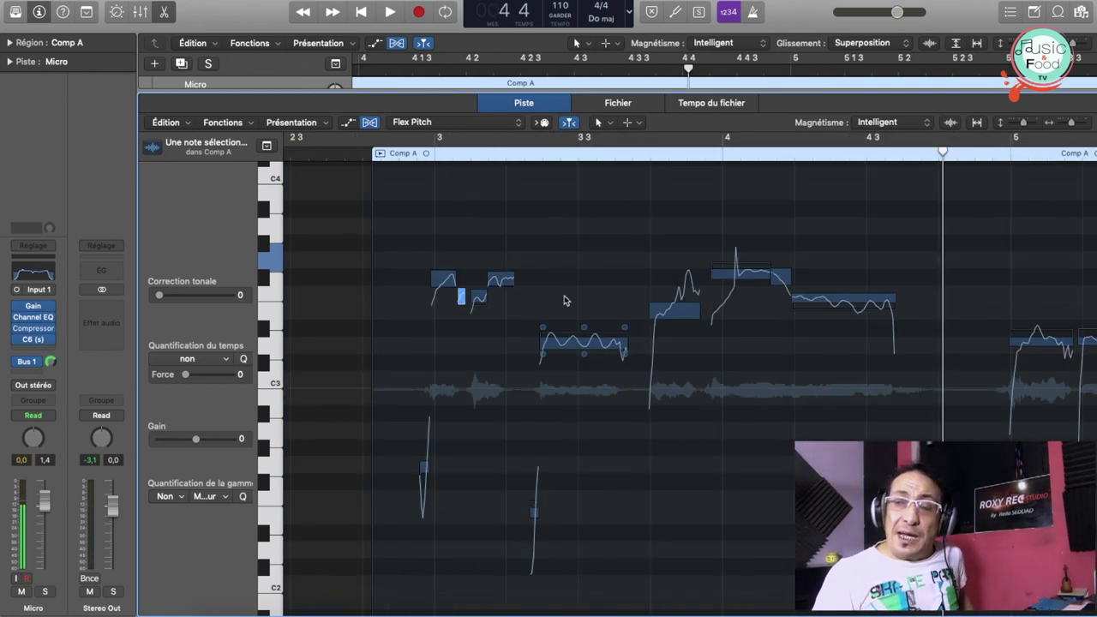
click(433, 154)
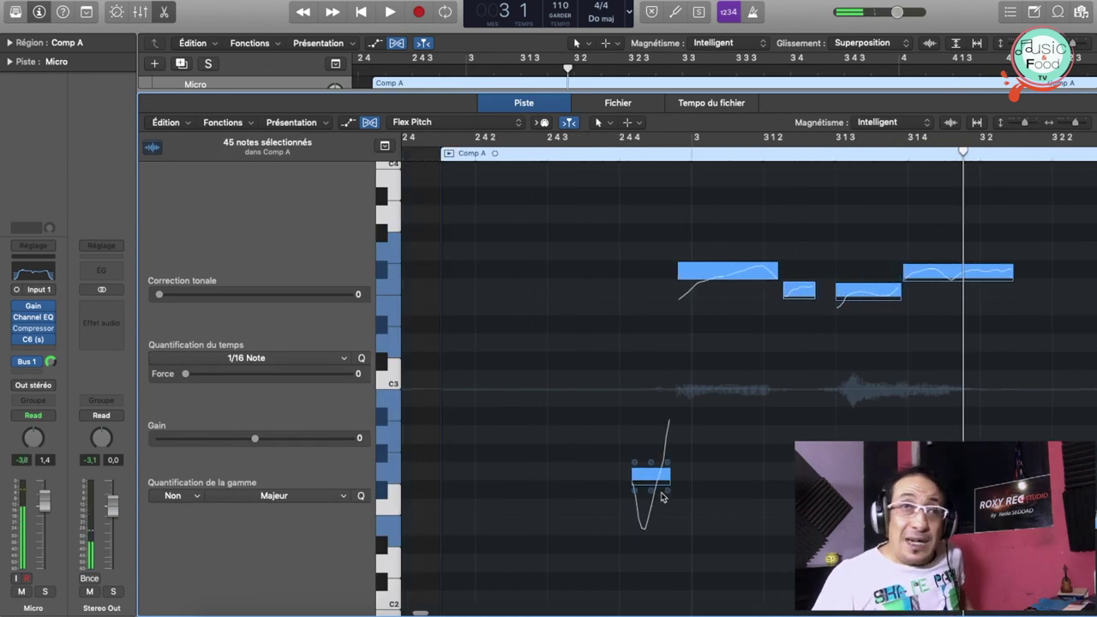
click(600, 203)
click(537, 157)
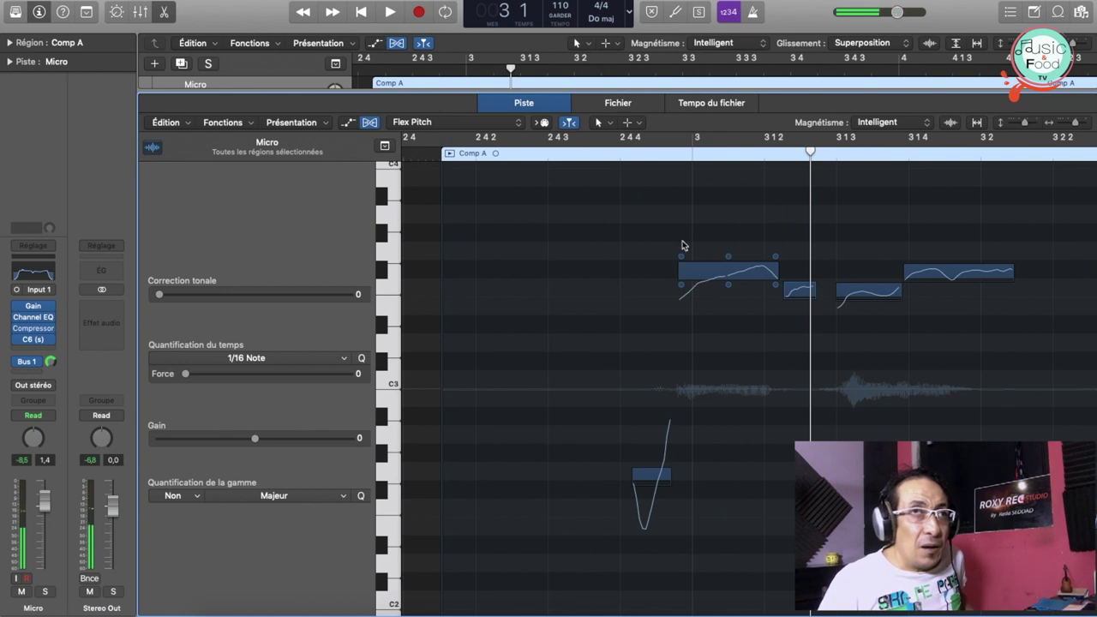
drag(681, 224, 809, 372)
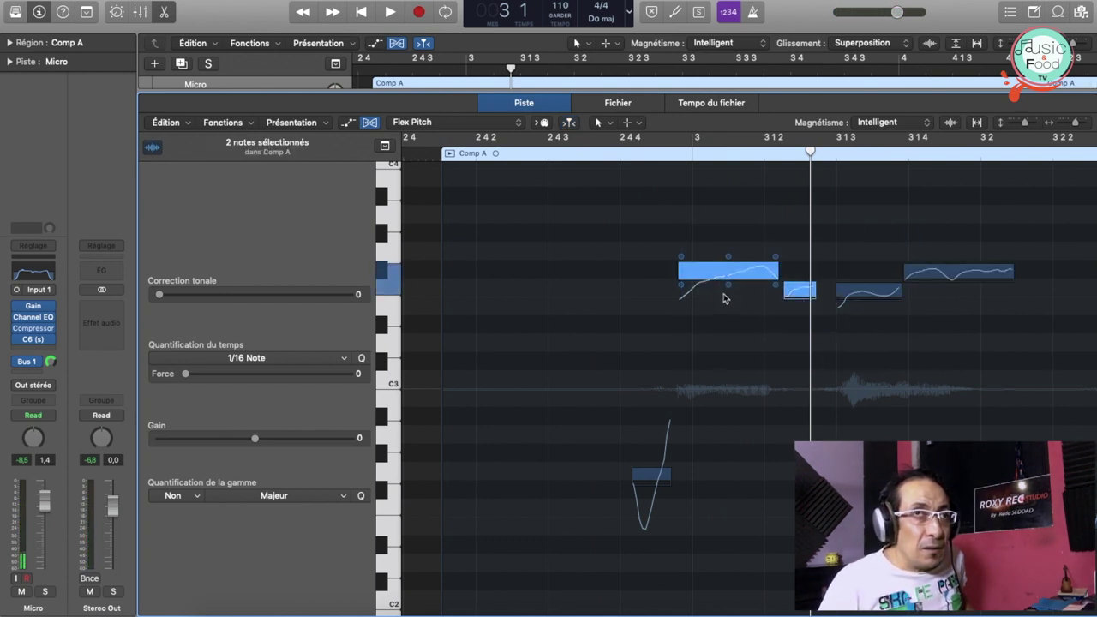
drag(704, 272, 718, 273)
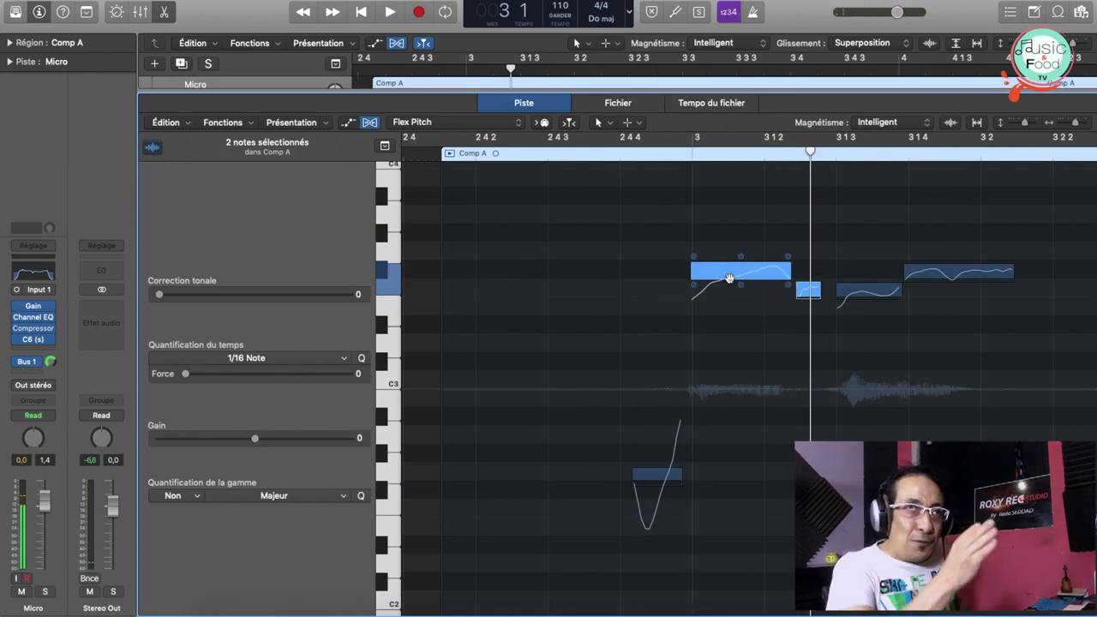
- Replay the opening of bar 3 and align its fourth note with the 3 1 4 division
key(space)
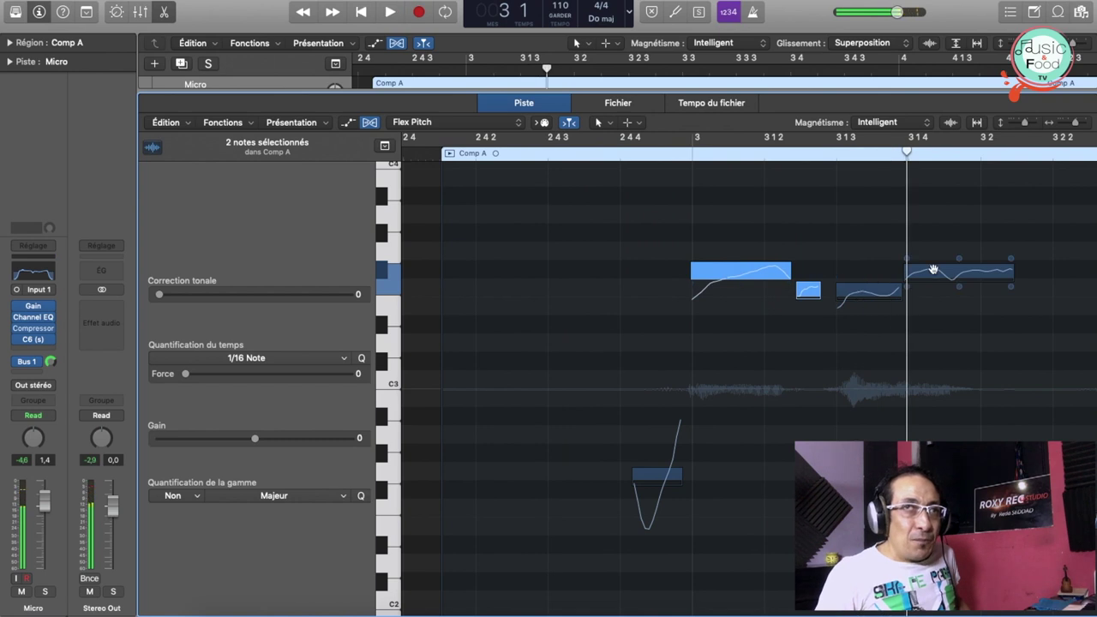
click(933, 275)
key(space)
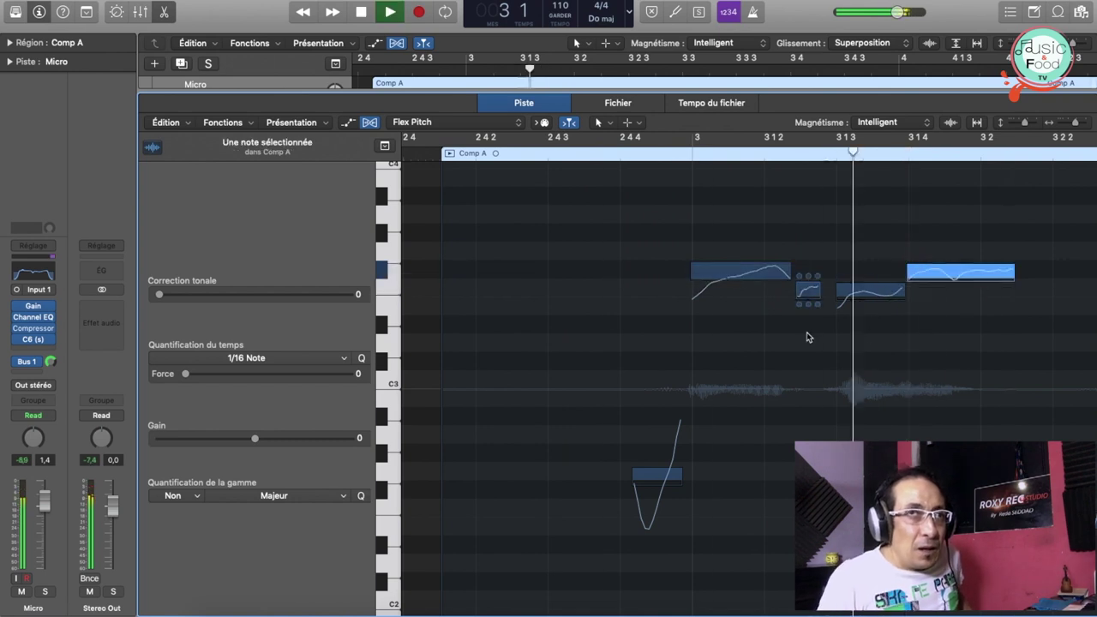
key(space)
- Move the long D3 note to 3 2 3 and the following note to beat 4 of bar 3
scroll(808, 325, left, 6)
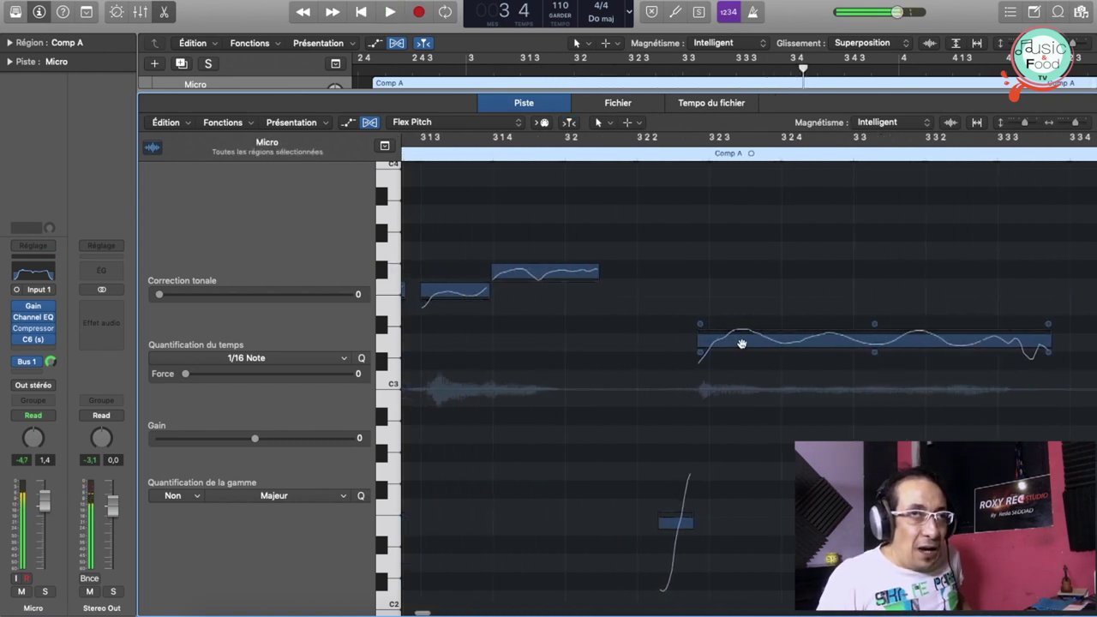
drag(735, 344, 747, 343)
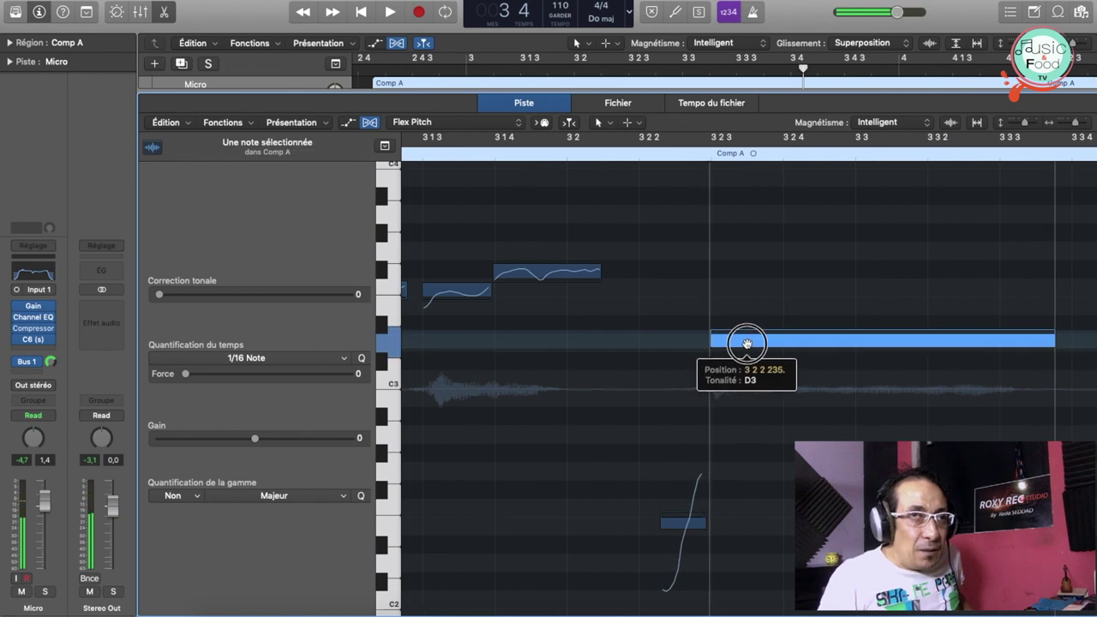
key(space)
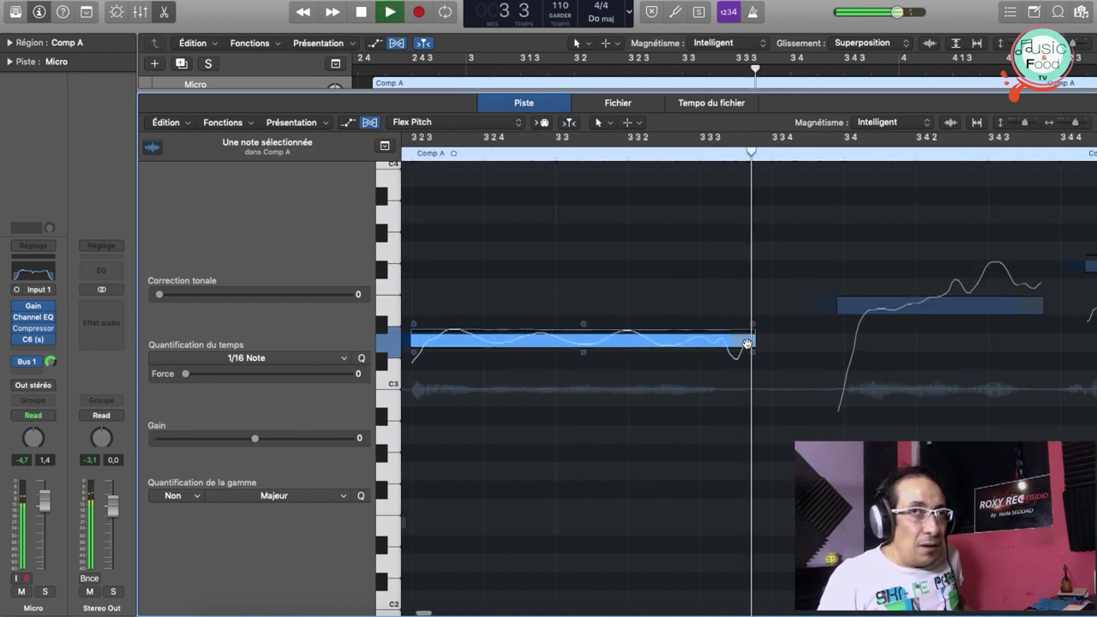
key(space)
drag(534, 311, 543, 310)
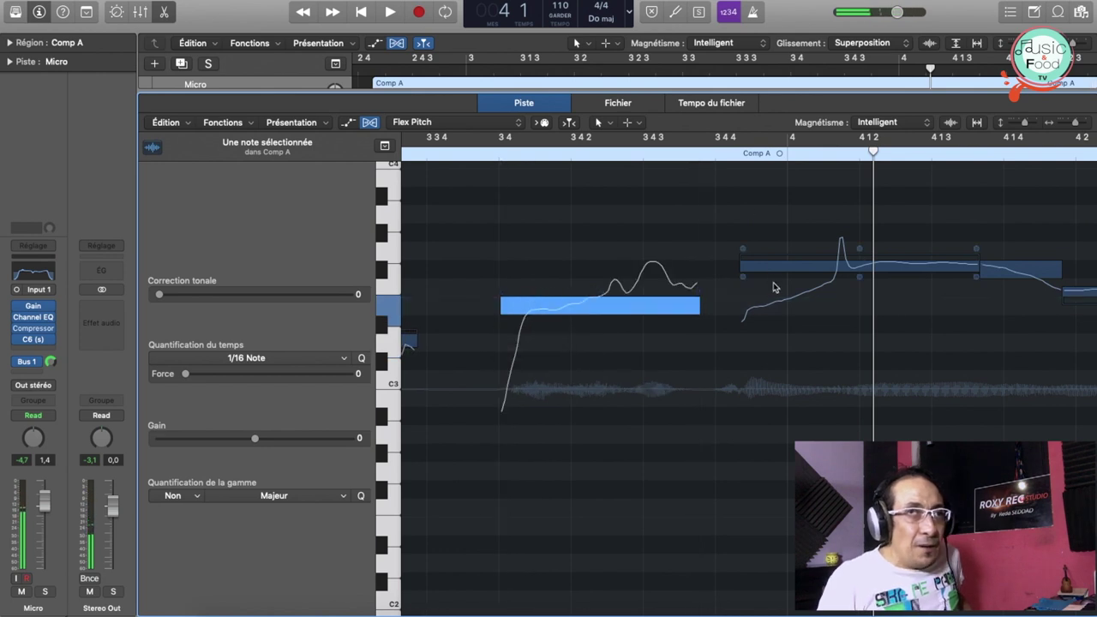
- Try moving the long F#3 note to the start of bar 4 and play the transition into it
drag(767, 267, 815, 267)
key(space)
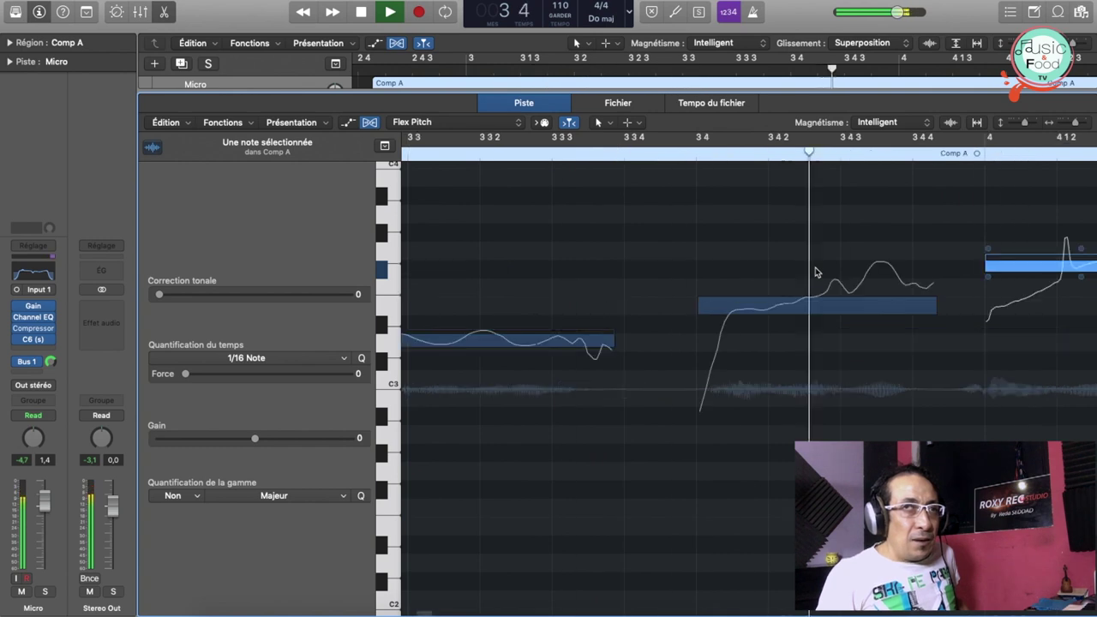
key(space)
- Move the long F#3 note to 3 4 4 and replay the passage from bar 3 into bar 4
drag(717, 271, 644, 269)
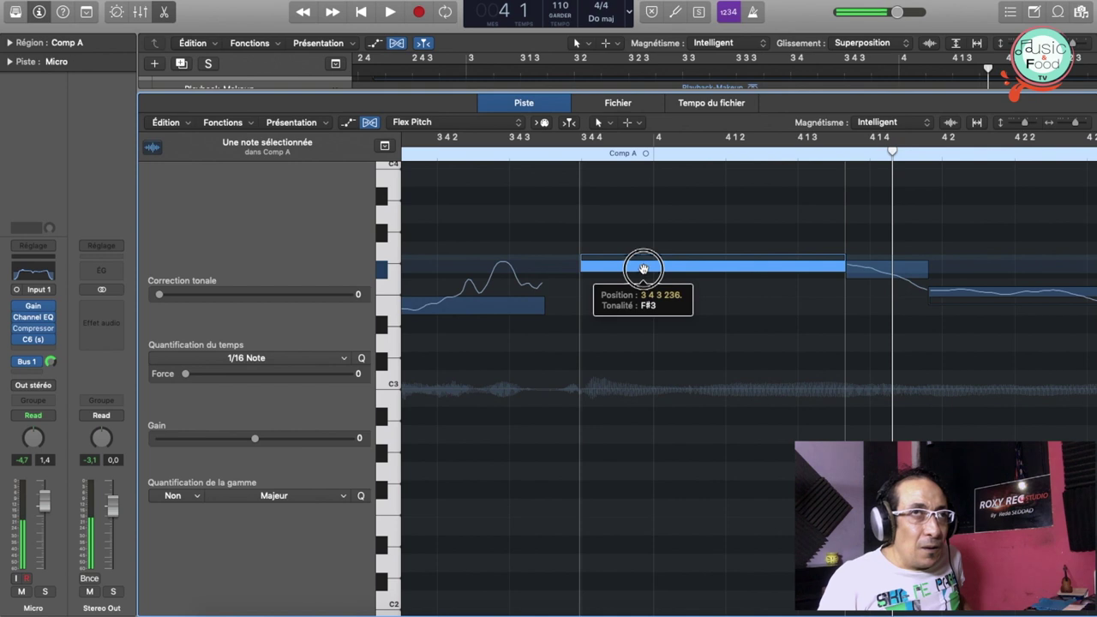
key(space)
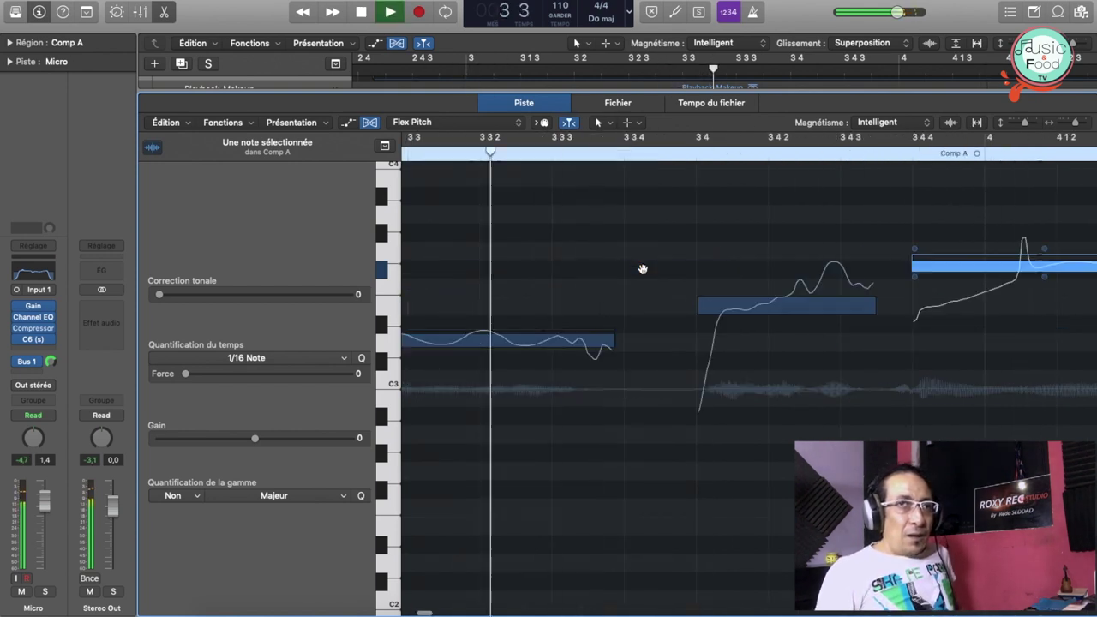
key(space)
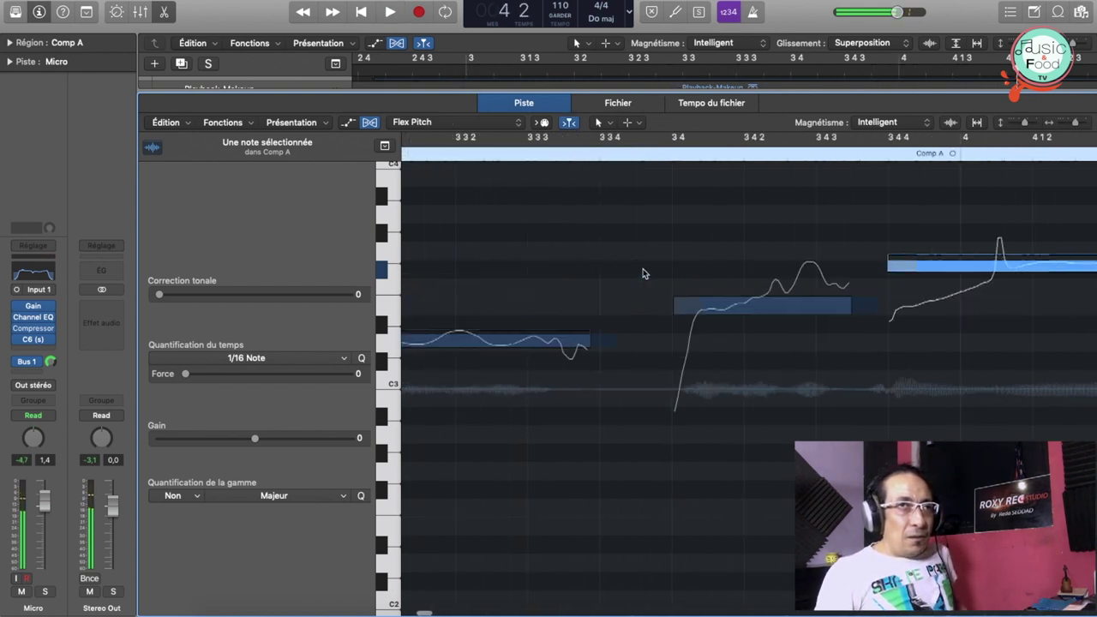
drag(891, 307, 889, 307)
key(space)
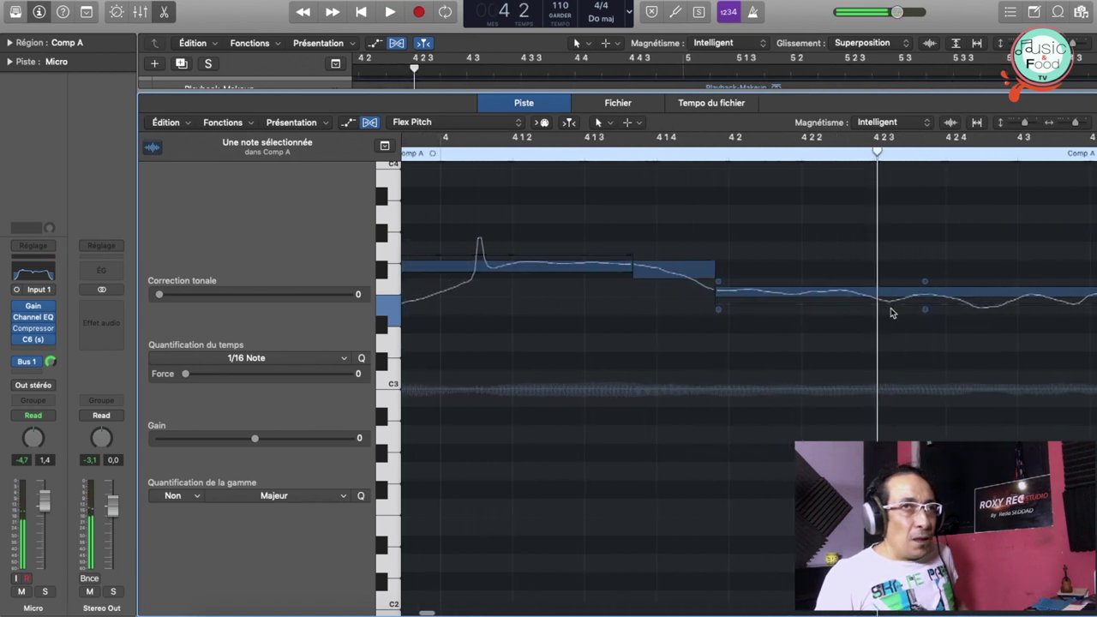
key(space)
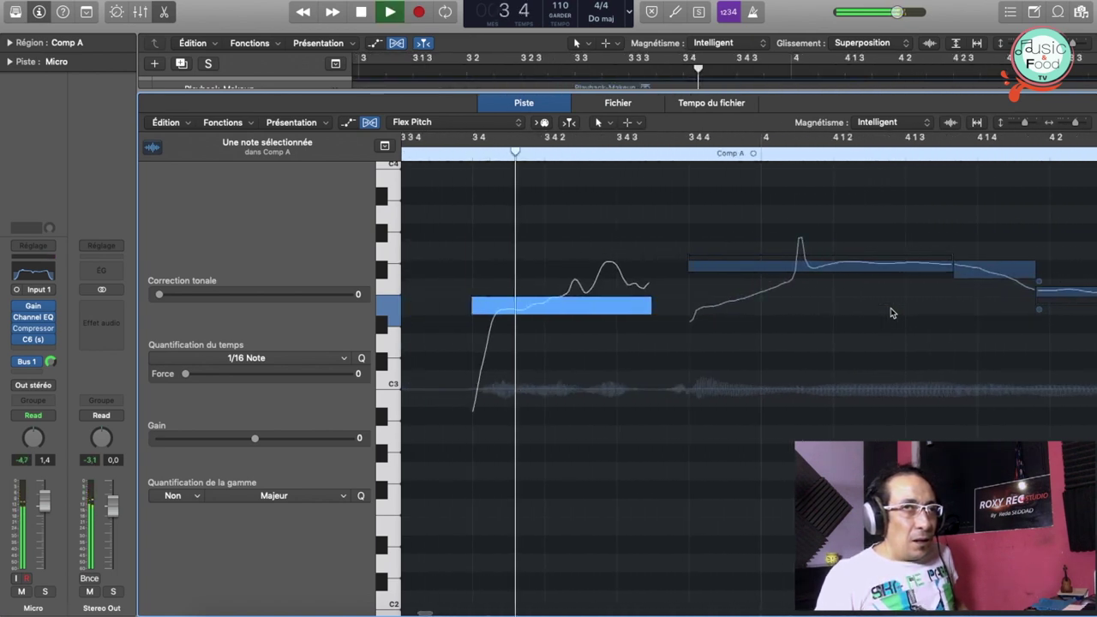
key(space)
- Move the short F#3 note to 4 1 4 and replay the passage into beat 2 of bar 4
scroll(892, 314, left, 3)
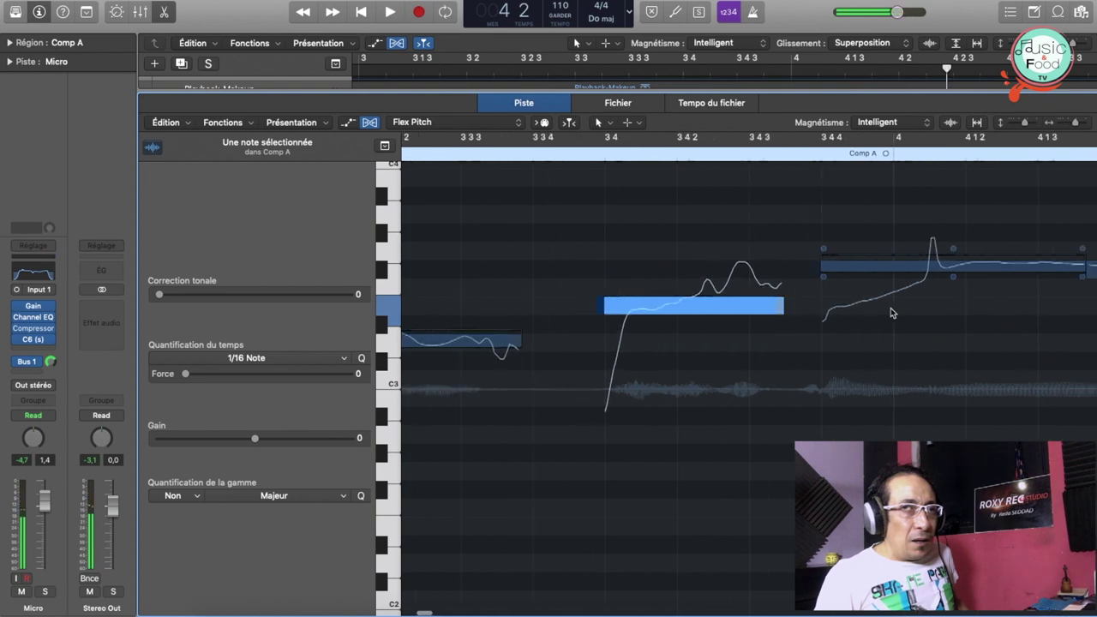
scroll(891, 291, right, 5)
click(899, 273)
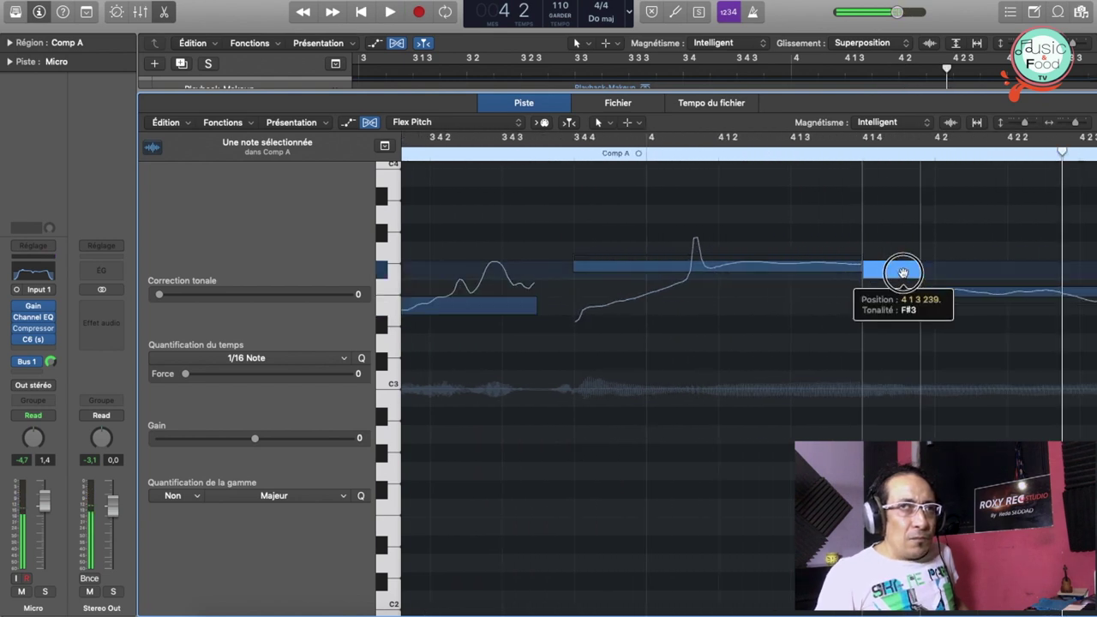
key(space)
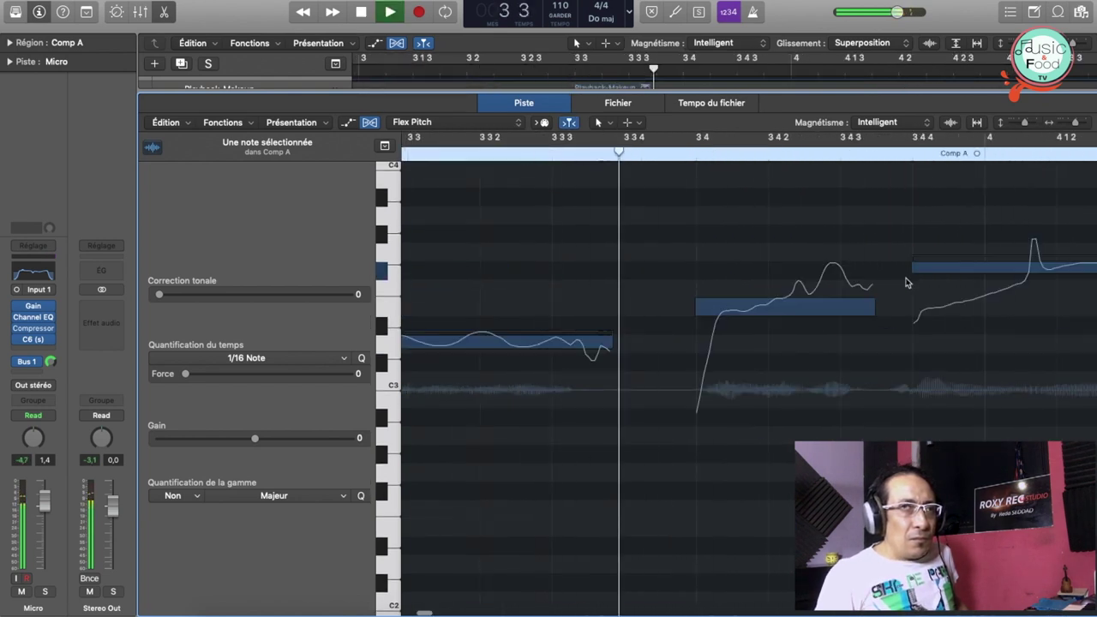
key(space)
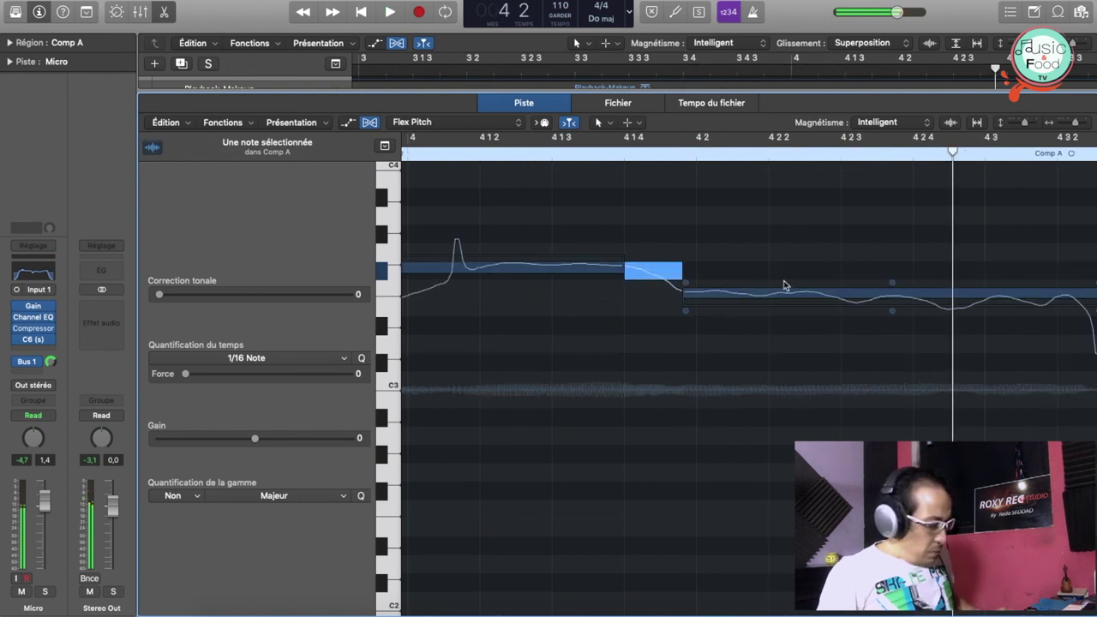
- Adjust the long F3 note around beat 2 of bar 4 and play on to beat 2 of bar 5
mouse_move(770, 292)
mouse_down()
mouse_move(754, 297)
mouse_move(770, 300)
mouse_up()
key(space)
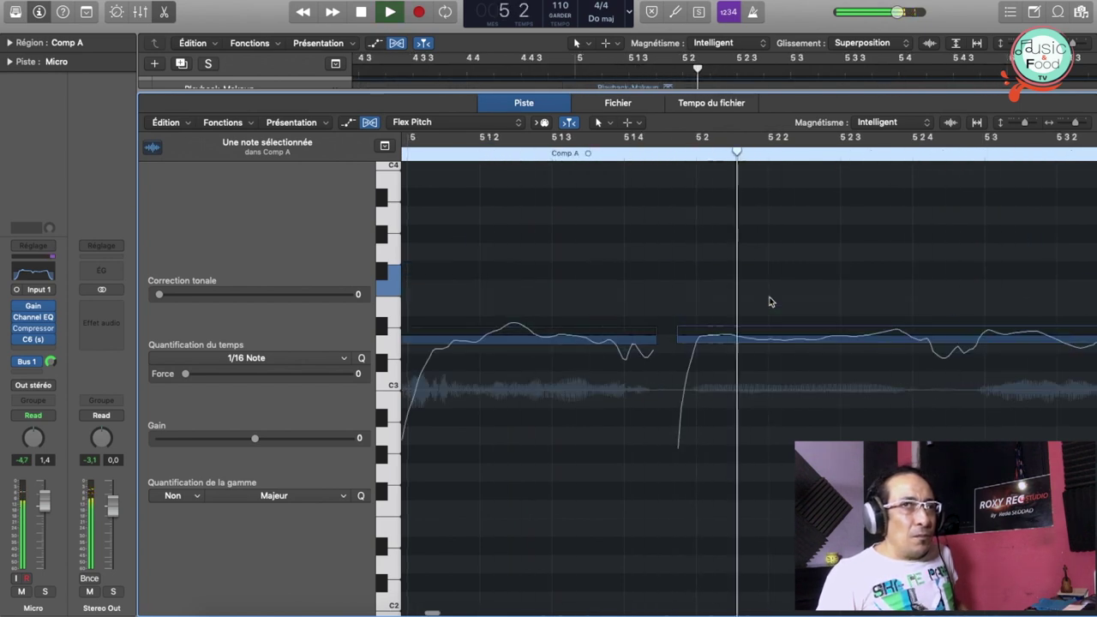
key(space)
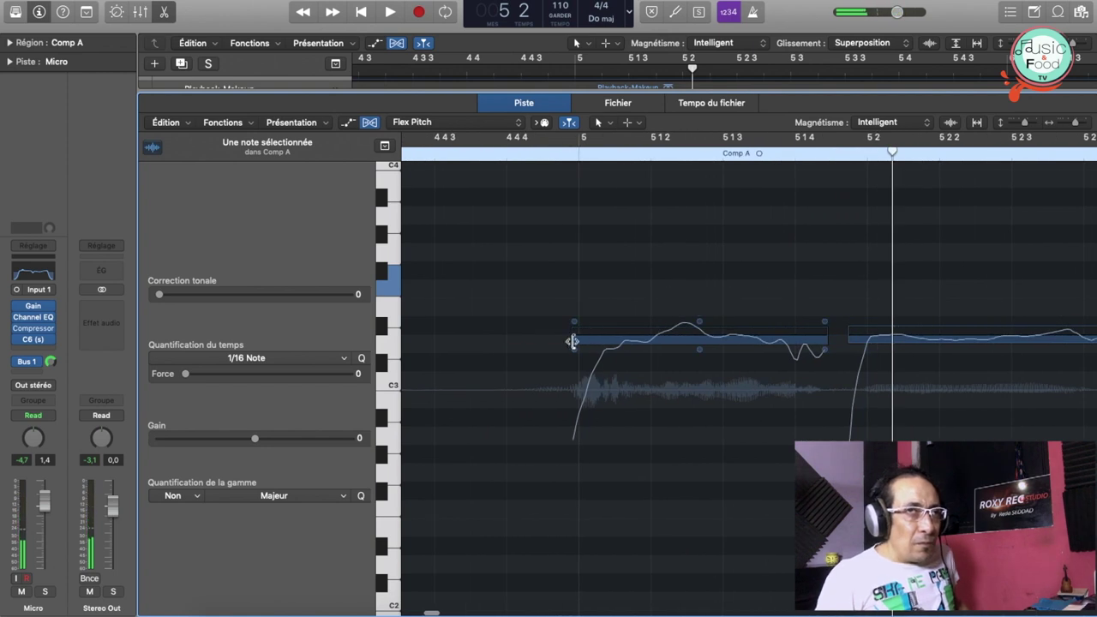
- Align the first note's start with the bar 5 line, adjust the second note's start, and play through bar 5
click(577, 339)
drag(573, 339, 578, 339)
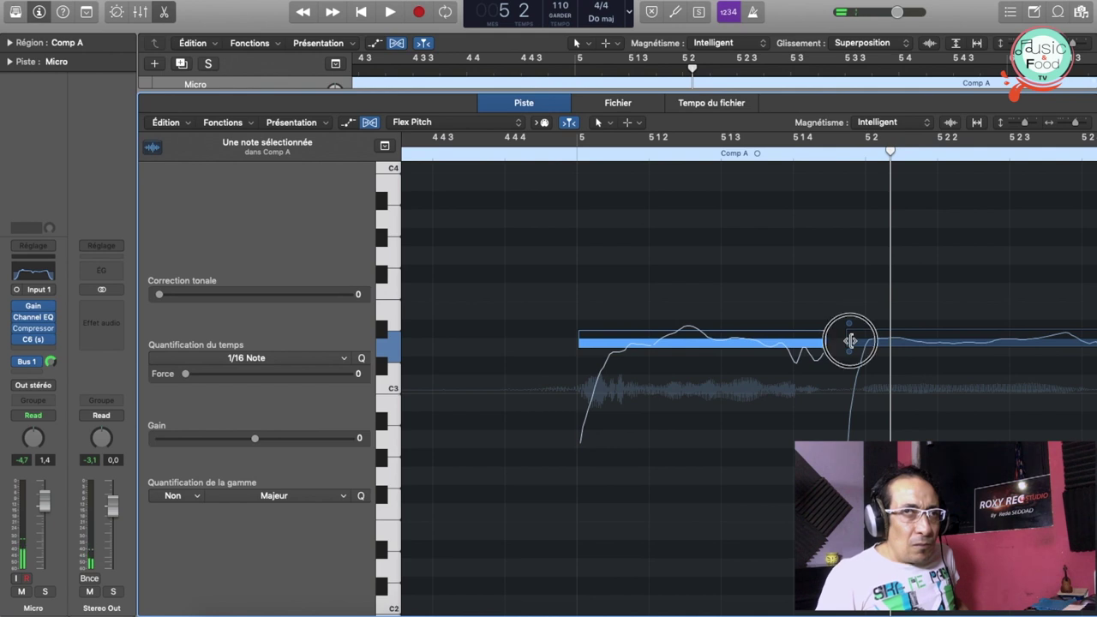
key(space)
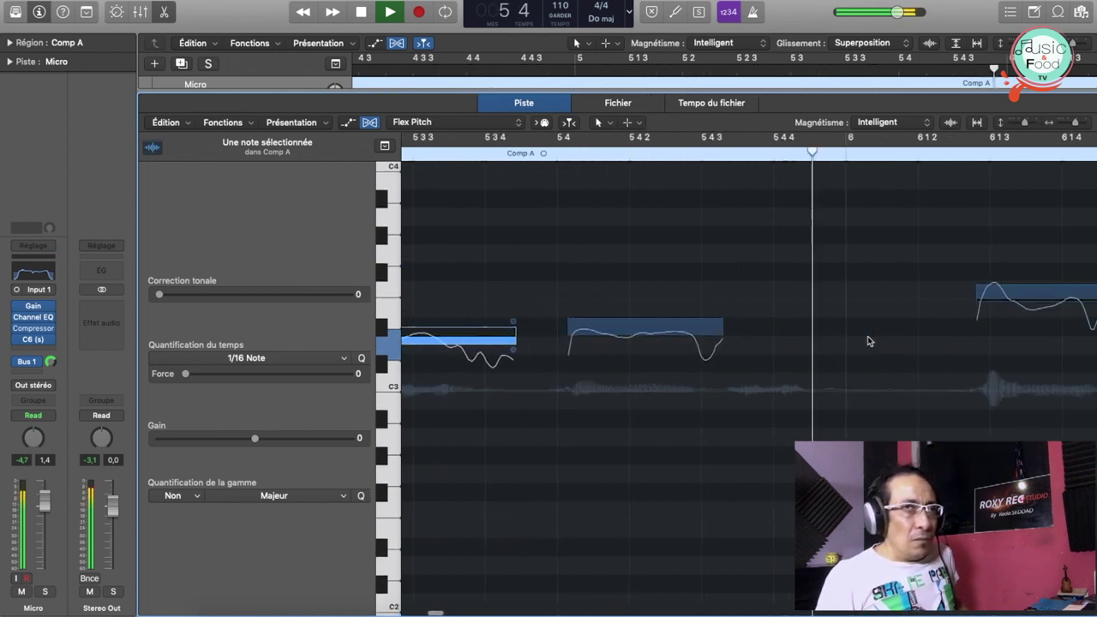
key(space)
- Move the D#3 note onto beat 4 of bar 5 and replay the end of the bar
drag(606, 334, 598, 334)
click(692, 154)
key(space)
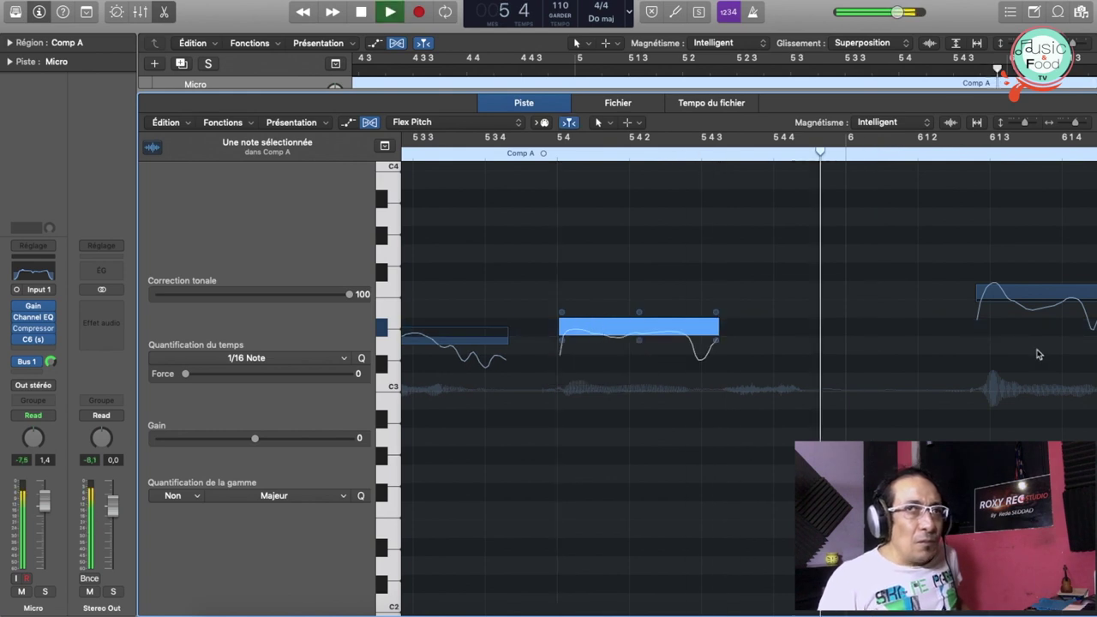
key(space)
- Align two consecutive notes in bar 6 with 6 1 3 and beat 2
scroll(873, 290, left, 5)
click(747, 294)
drag(758, 296, 766, 294)
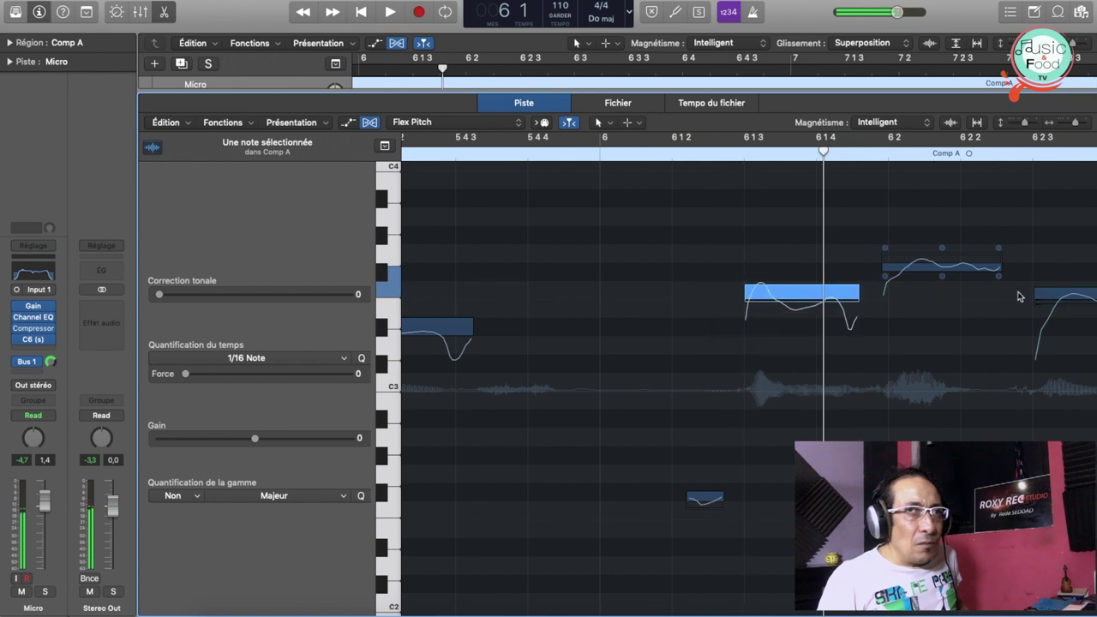
click(943, 267)
scroll(944, 268, right, 7)
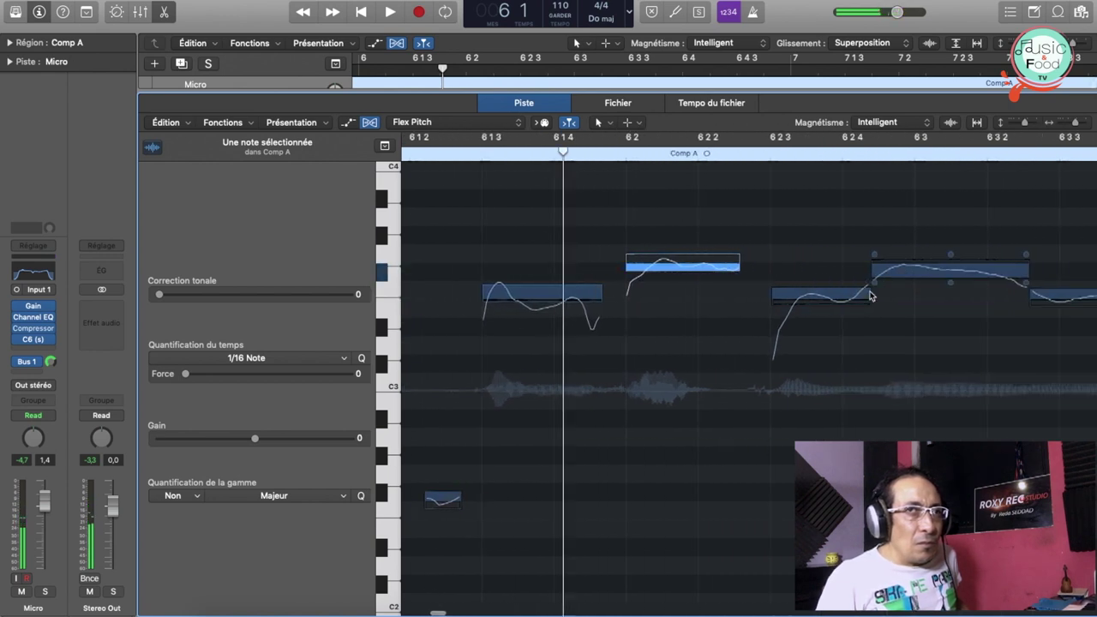
- Play the vocal on into bar 9 and move its first note onto the bar line
key(space)
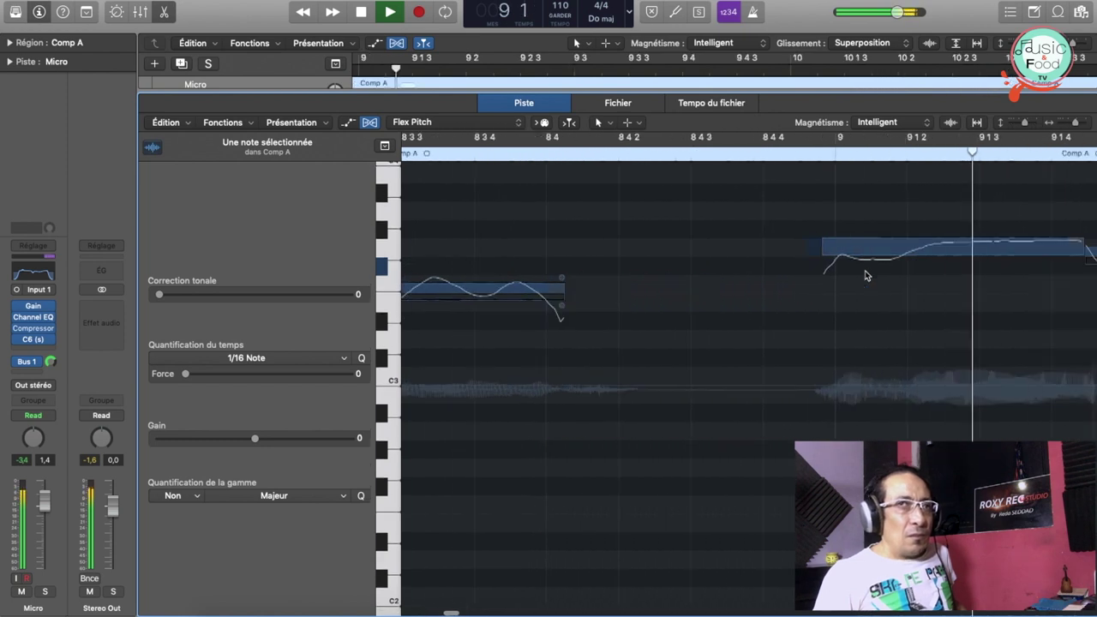
key(space)
drag(613, 252, 628, 251)
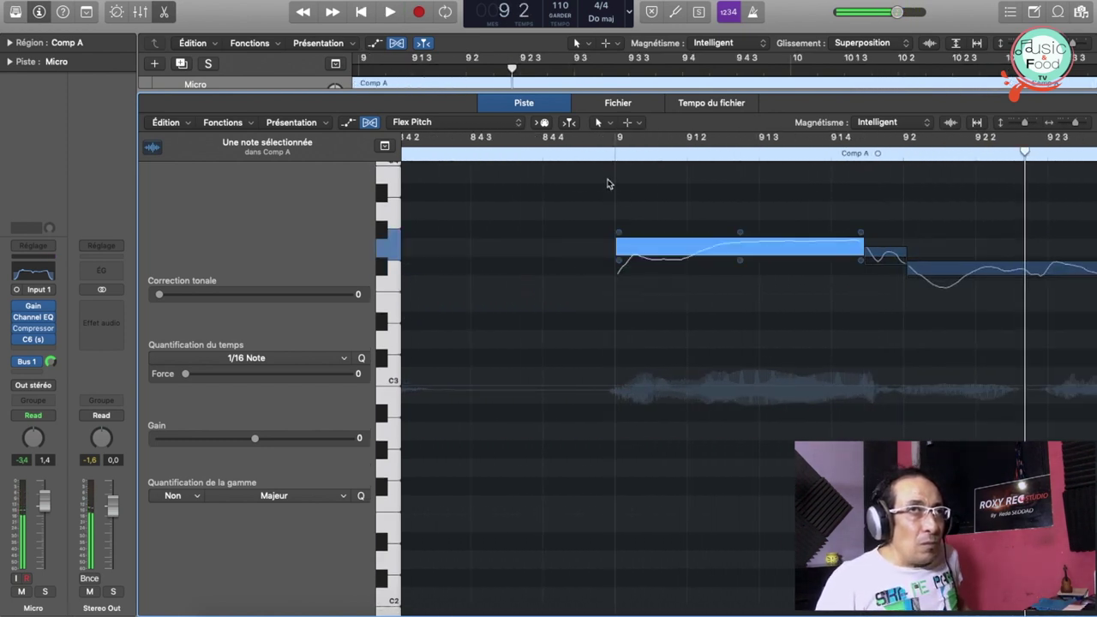
- Replay bar 9, then move the D#3 note to beat 4 and the following note to 9 4 3
click(608, 184)
click(604, 155)
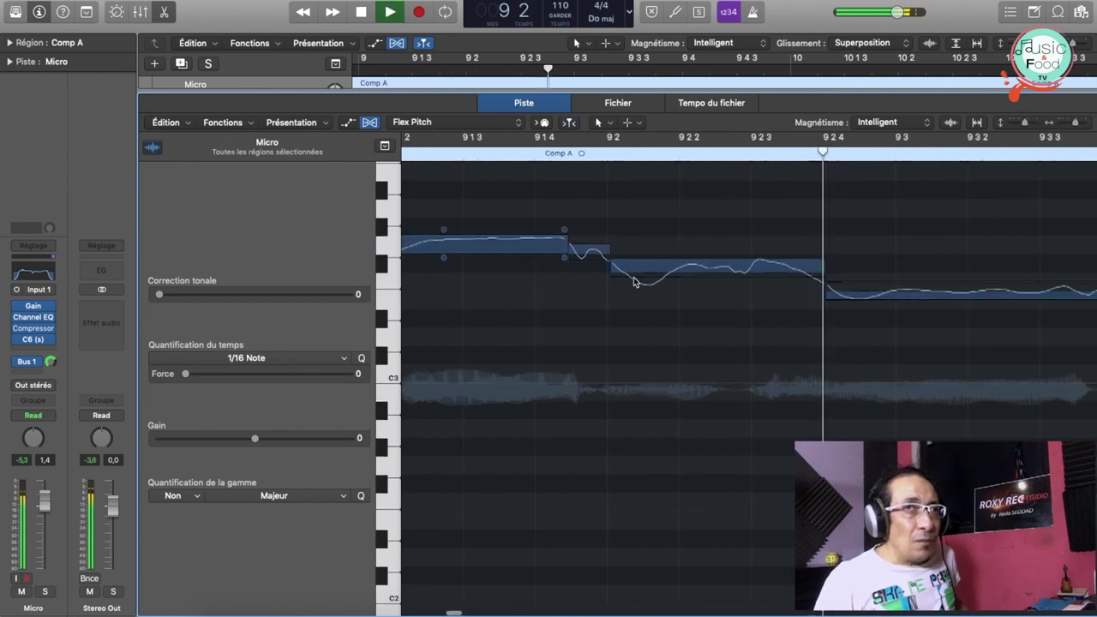
key(space)
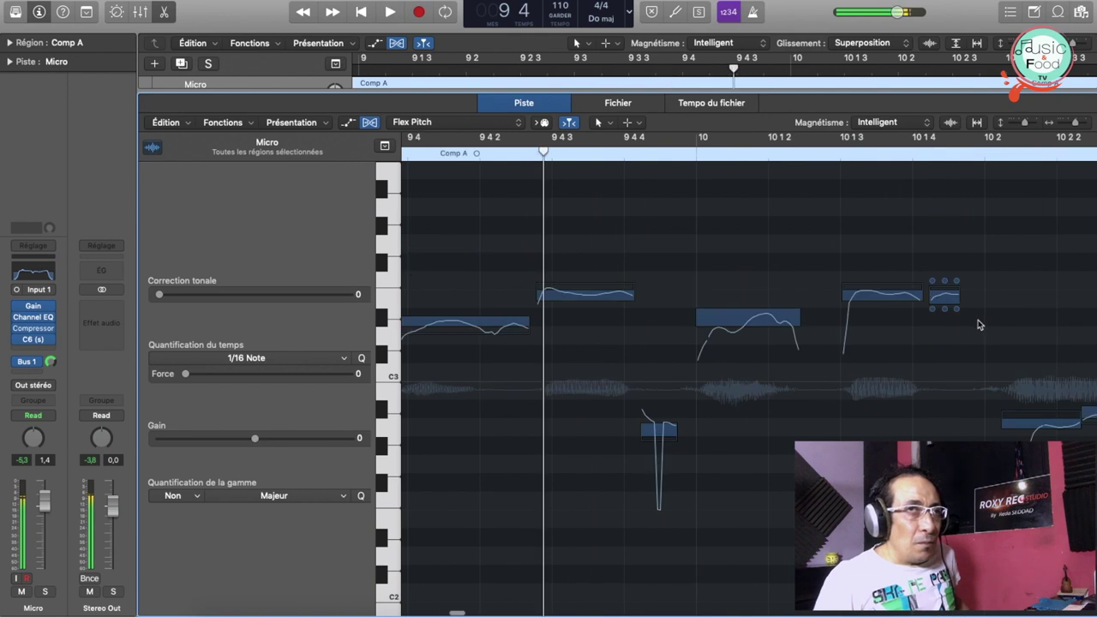
key(space)
click(663, 329)
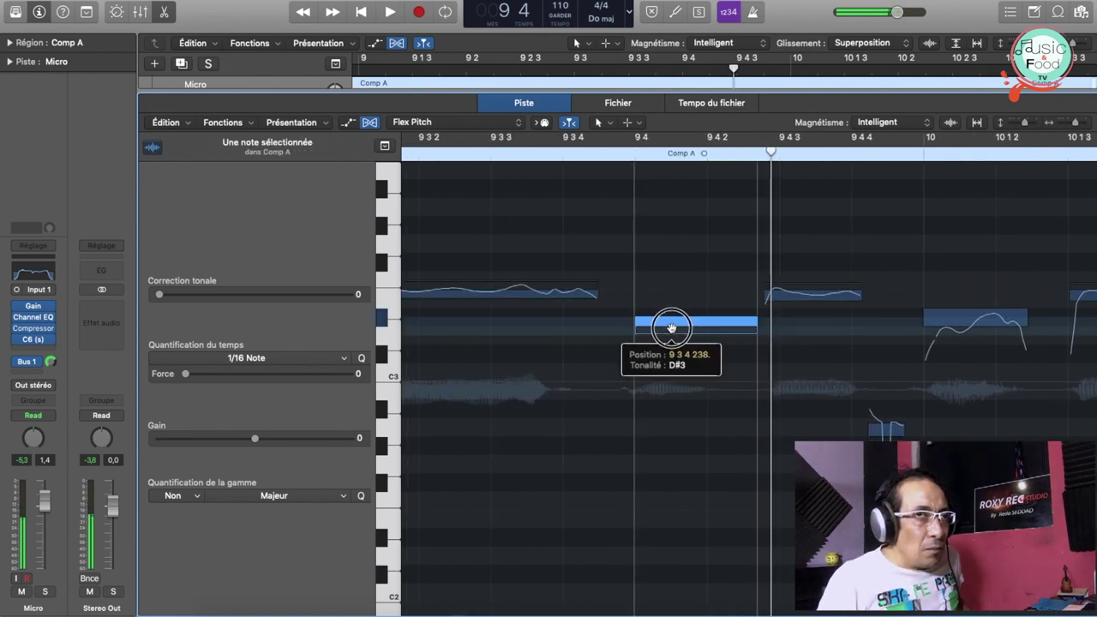
click(794, 300)
drag(793, 299, 807, 297)
- Play the remaining vocal phrase and unmute the Playback-Makeup track
key(space)
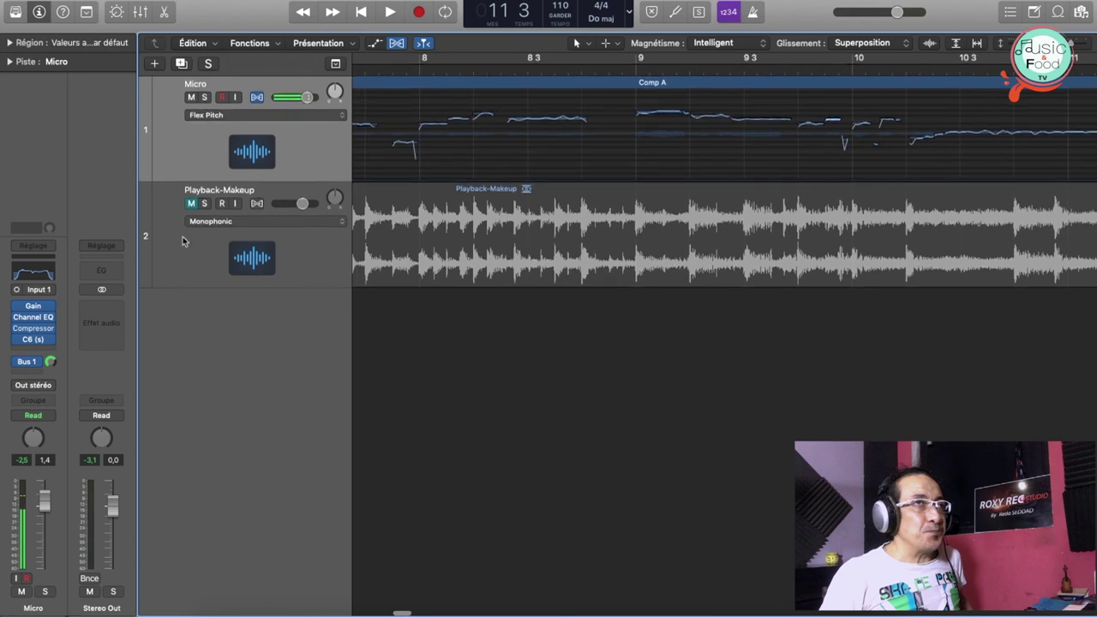
click(192, 204)
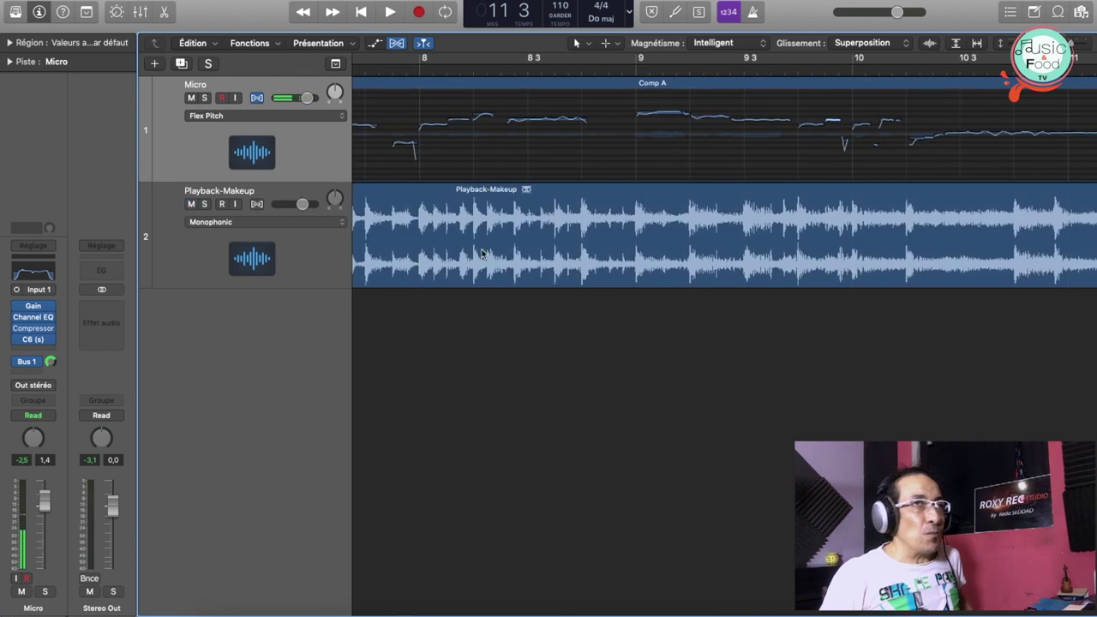
- Return to the start of the song and play the vocal together with the backing track
scroll(483, 250, left, 10)
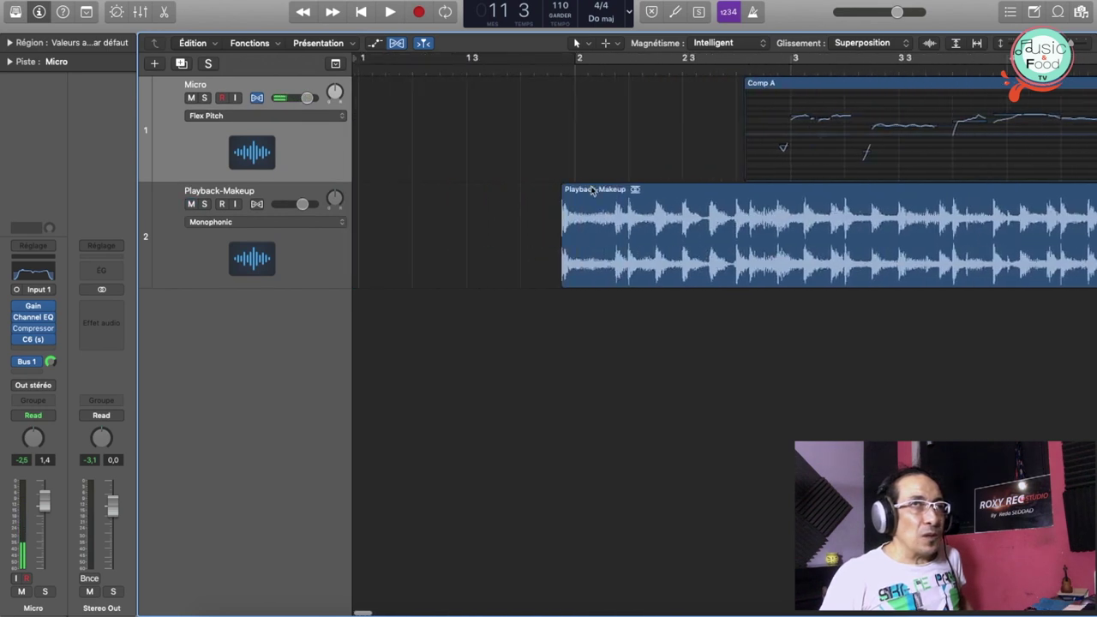
key(space)
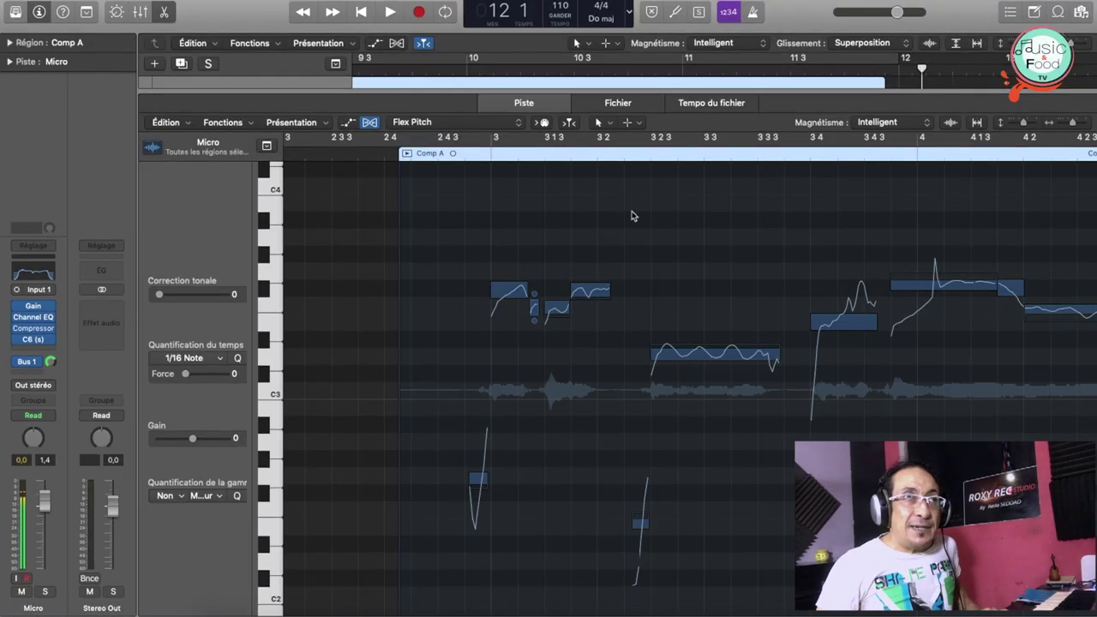
- Play the Comp A region in the Flex Pitch editor from 2 4, just before the first vocal note
click(387, 156)
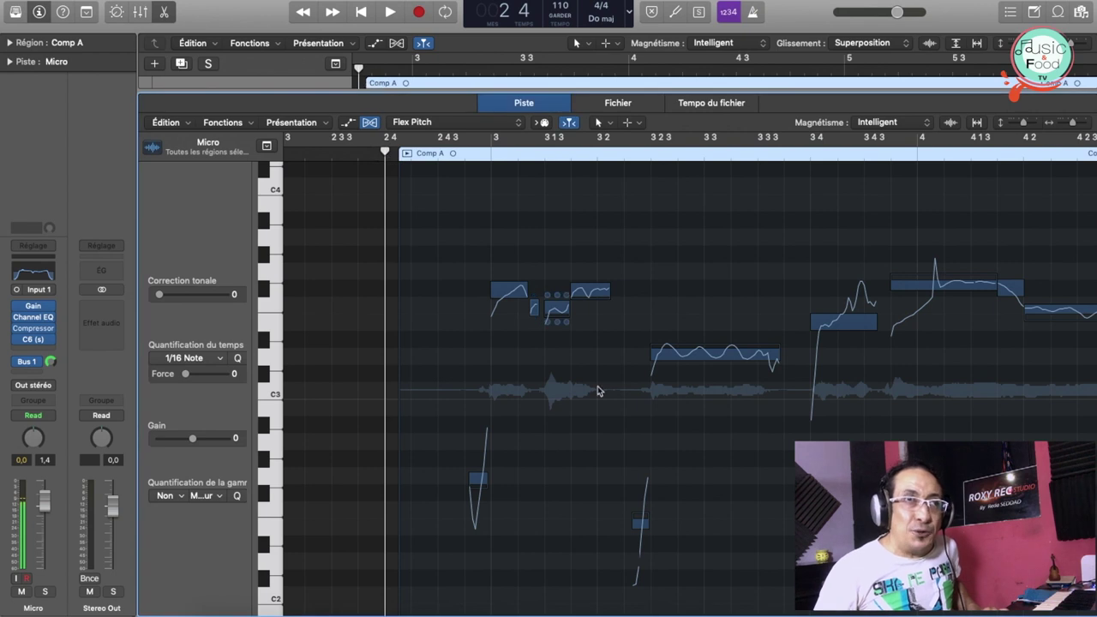
key(space)
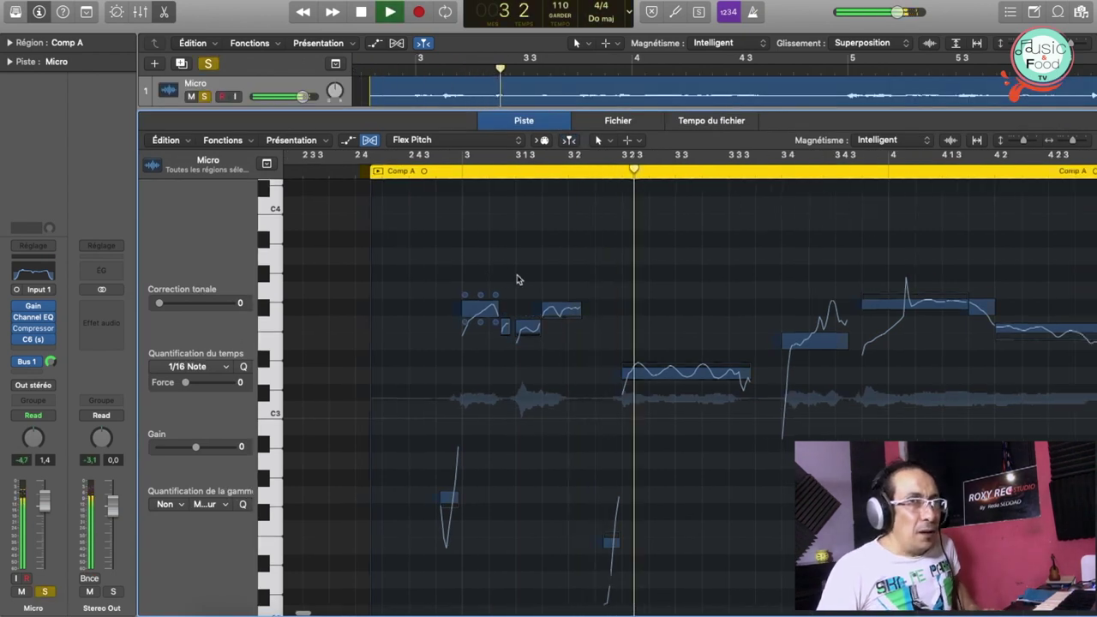
key(space)
key(space)
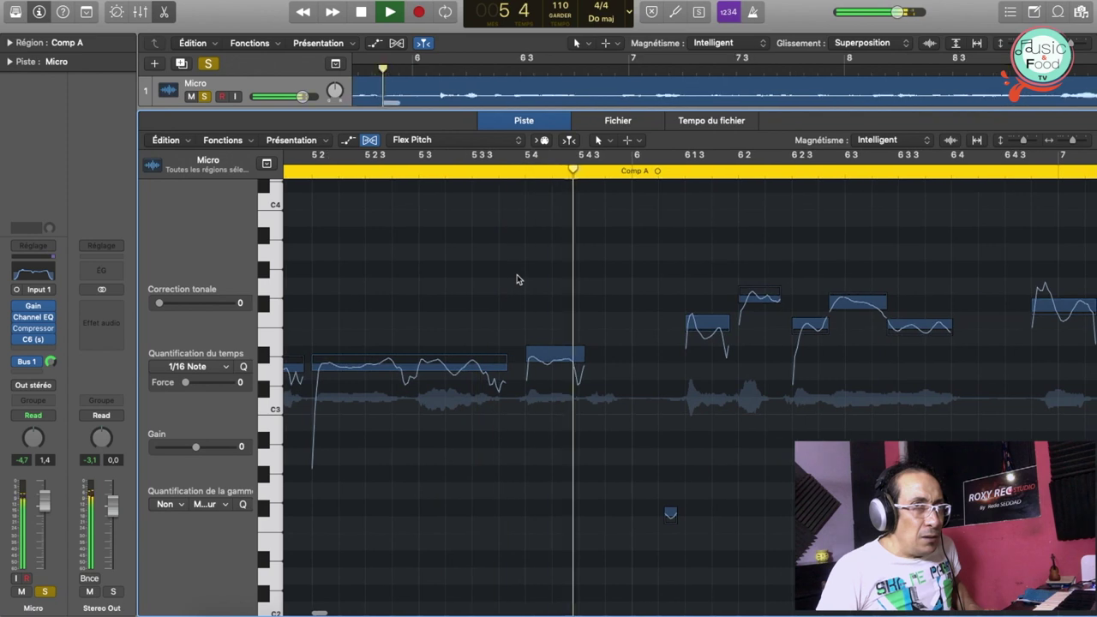
- Stop after bar 5 and raise the Flex Pitch gain of the short note at 5 4 to 3 dB
key(space)
scroll(516, 279, left, 5)
scroll(600, 347, left, 2)
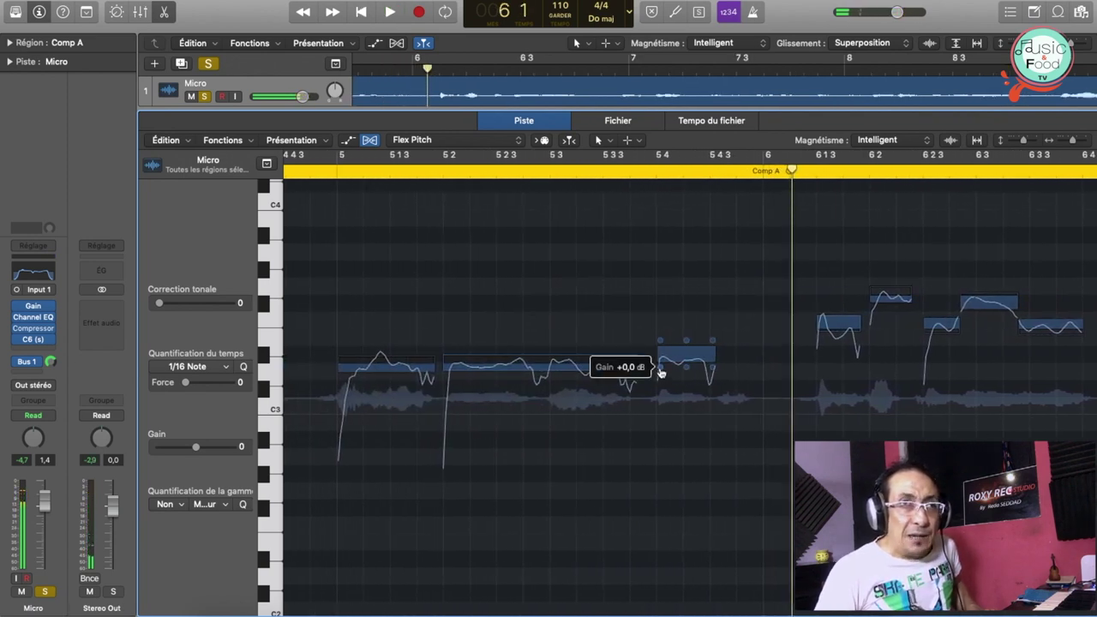
click(660, 370)
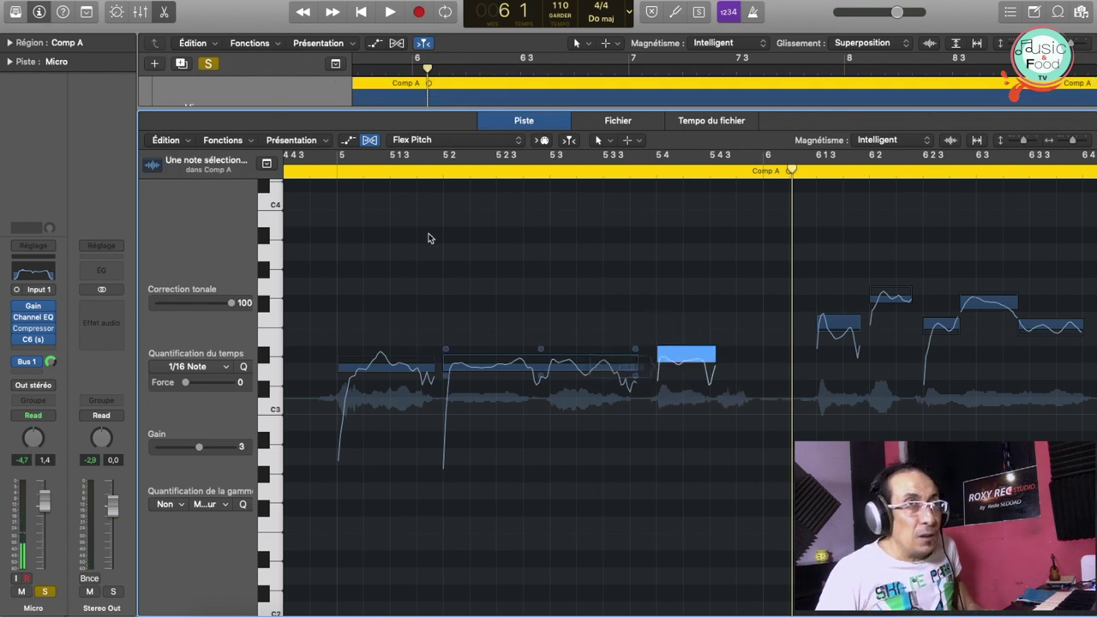
- Replay bar 5, adjust the gain of the long note starting at 5 2, and play on into bar 7
click(321, 172)
key(space)
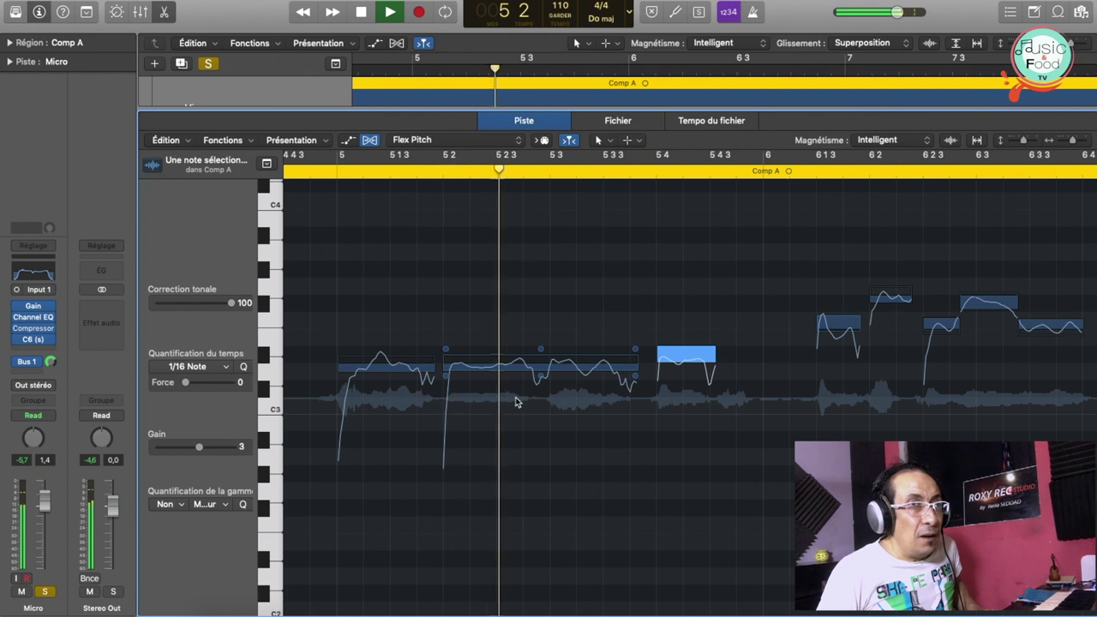
click(446, 378)
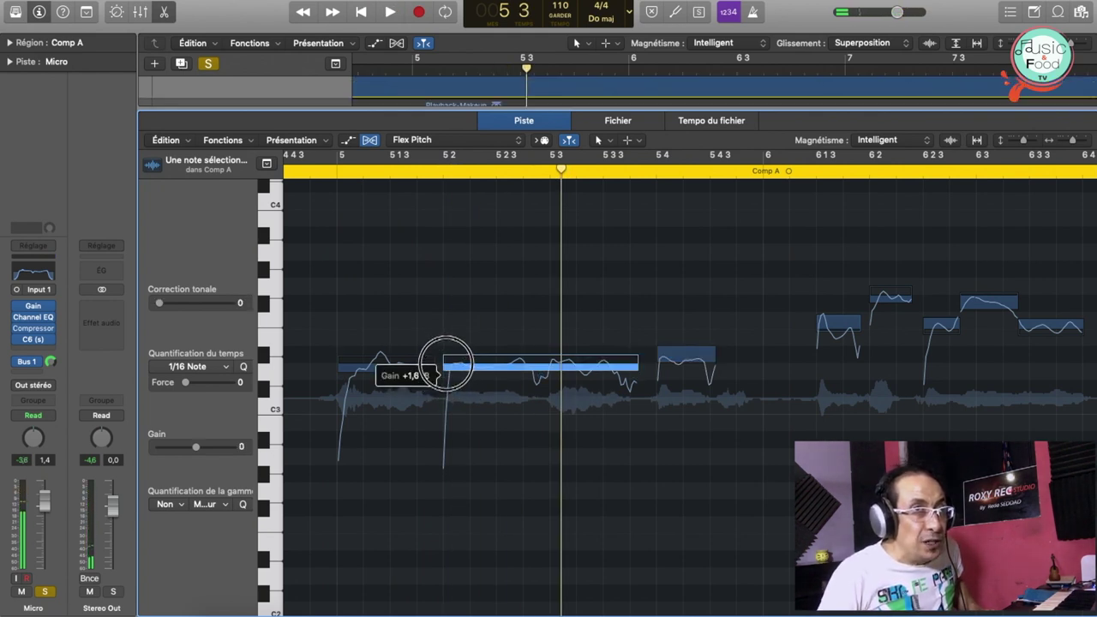
drag(445, 351, 444, 373)
key(space)
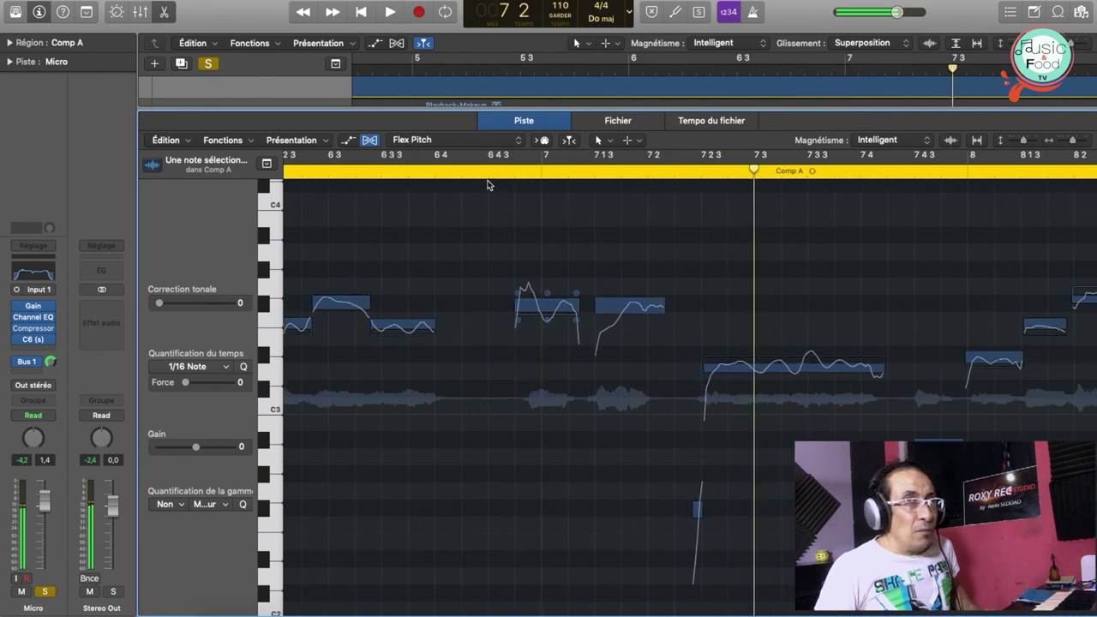
- Replay from 6 4 3 and adjust the opening Pitch Drift of the note starting just before bar 7
click(497, 171)
key(space)
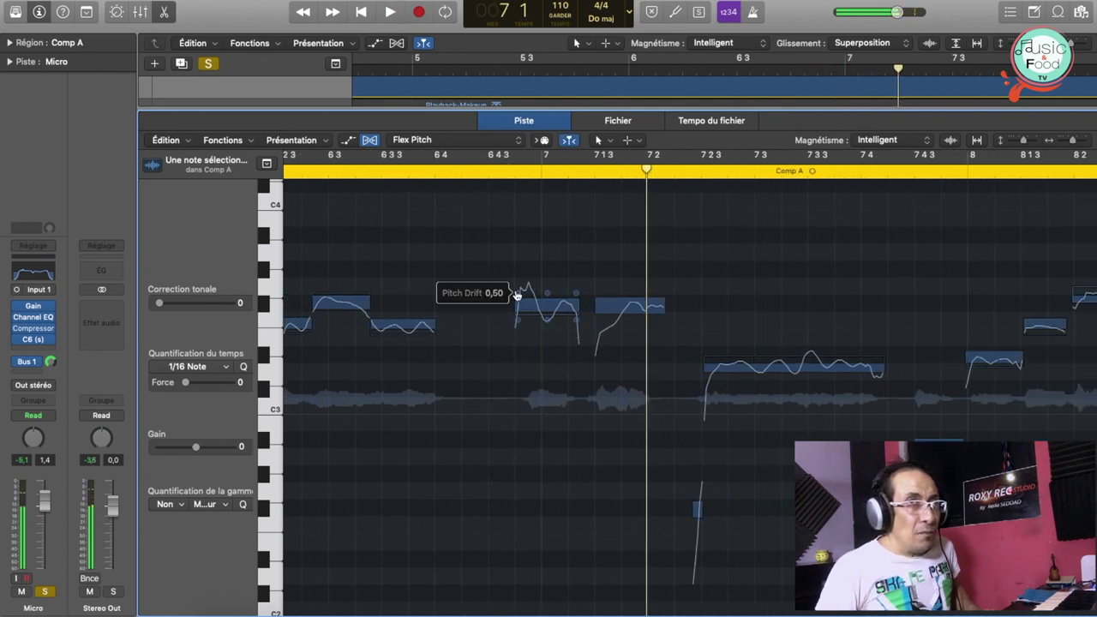
click(519, 298)
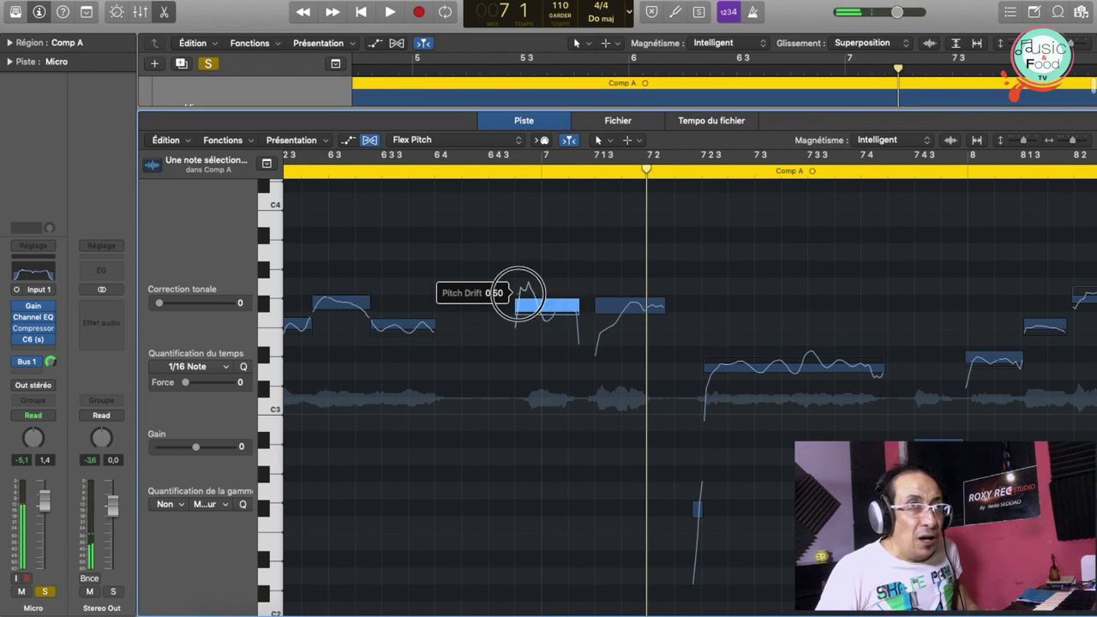
key(space)
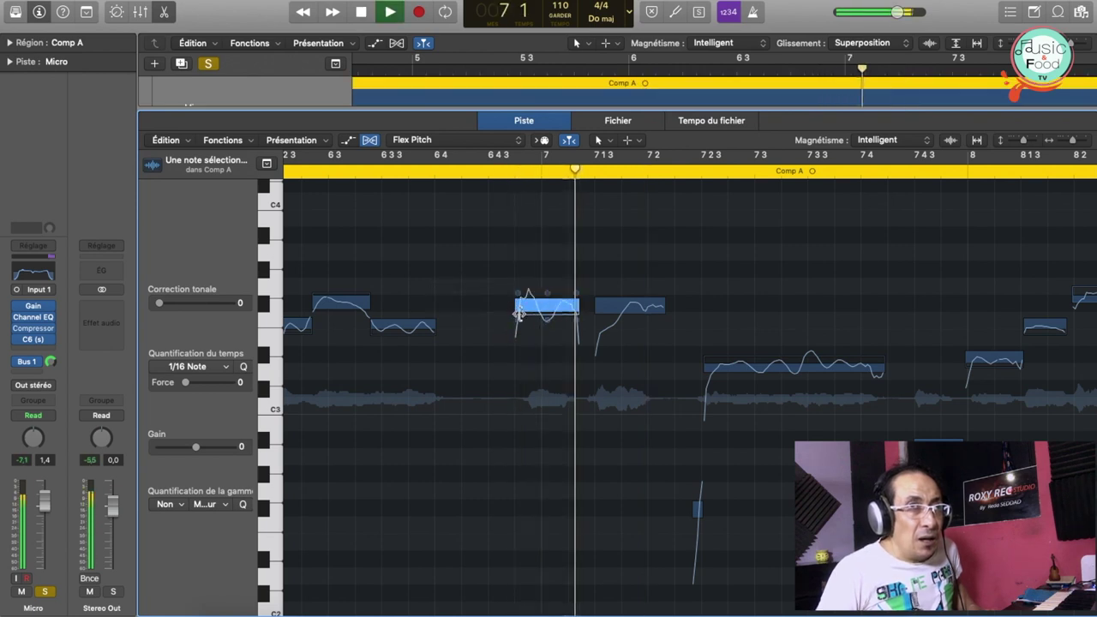
key(space)
key(space)
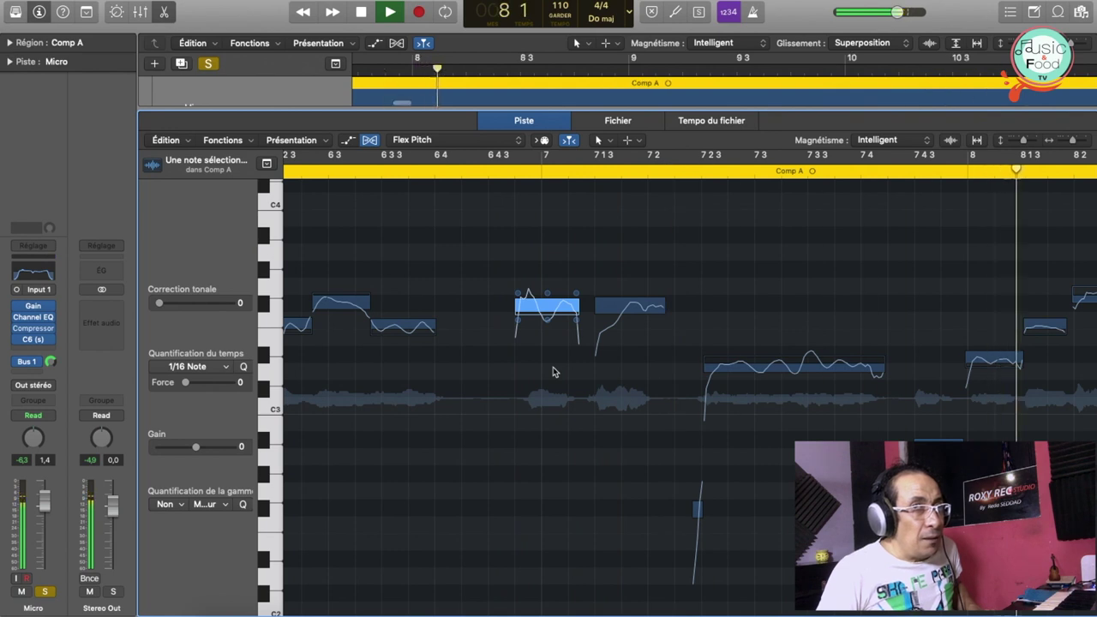
- Replay around bar 8 and raise the gain of the low note at 7 4 3 to 4 dB
key(space)
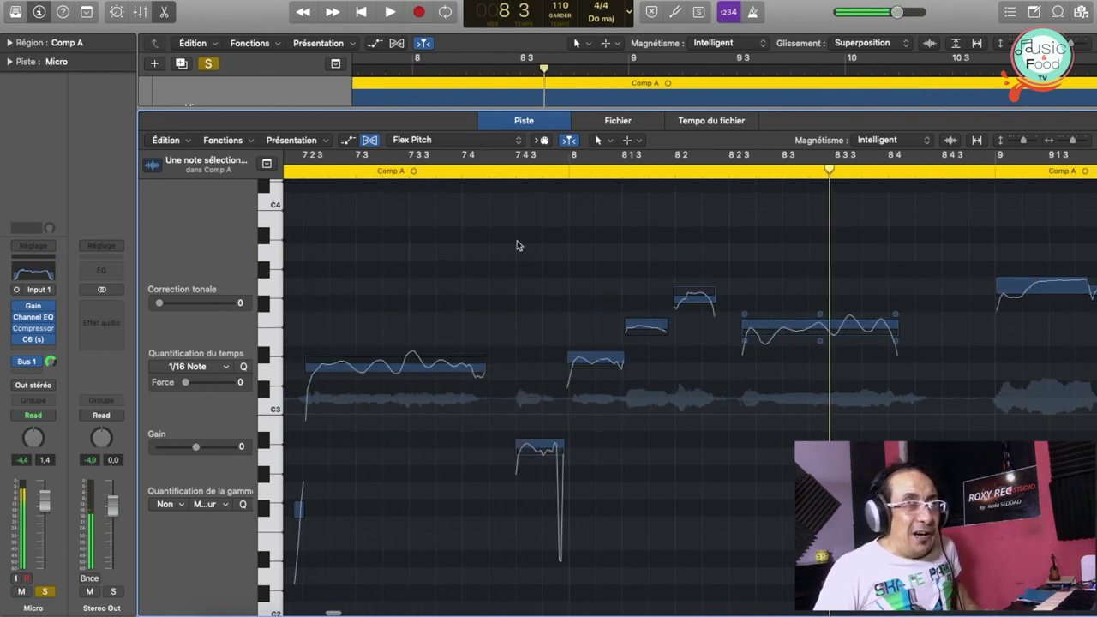
key(space)
mouse_move(520, 462)
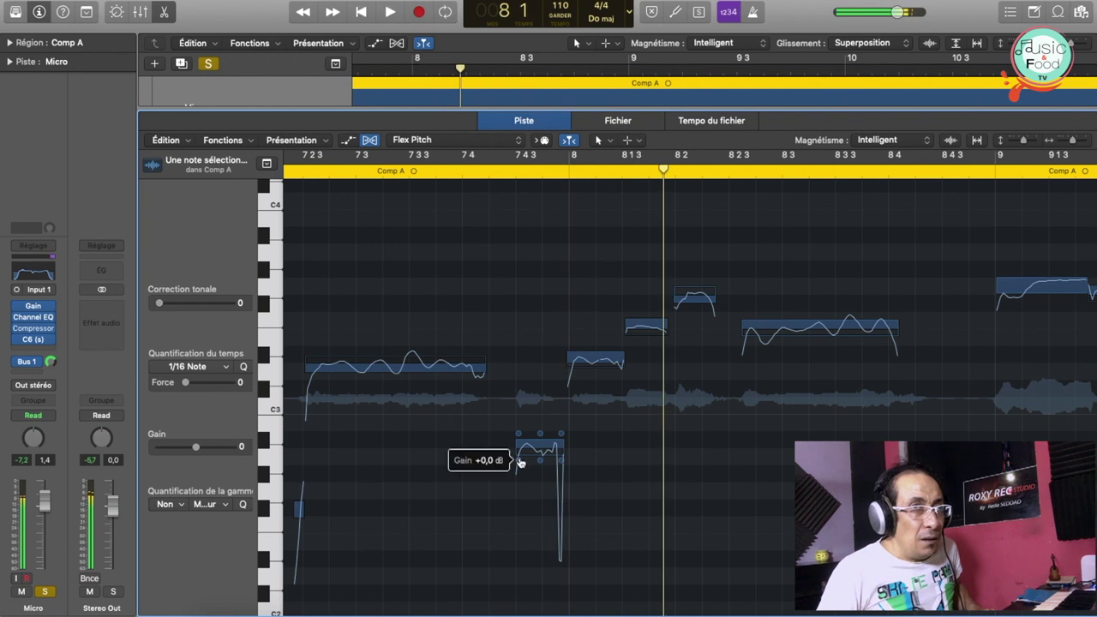
drag(519, 464, 520, 433)
- Play on into bar 10, raise the gain of the note at 9 4 to 2 dB, and replay it
key(space)
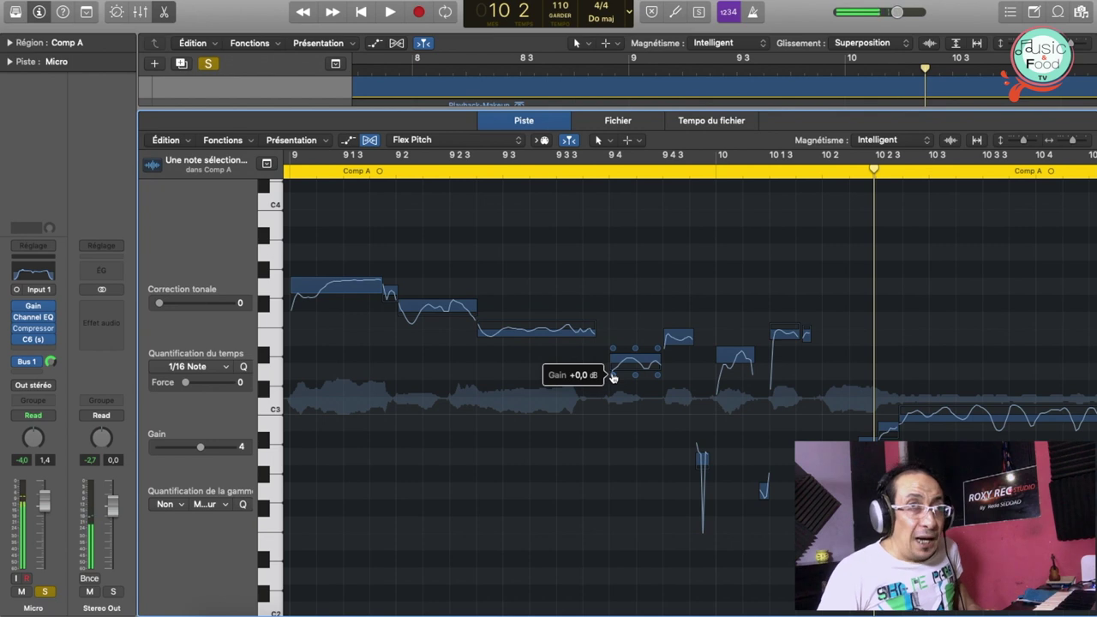
drag(610, 358, 610, 357)
key(space)
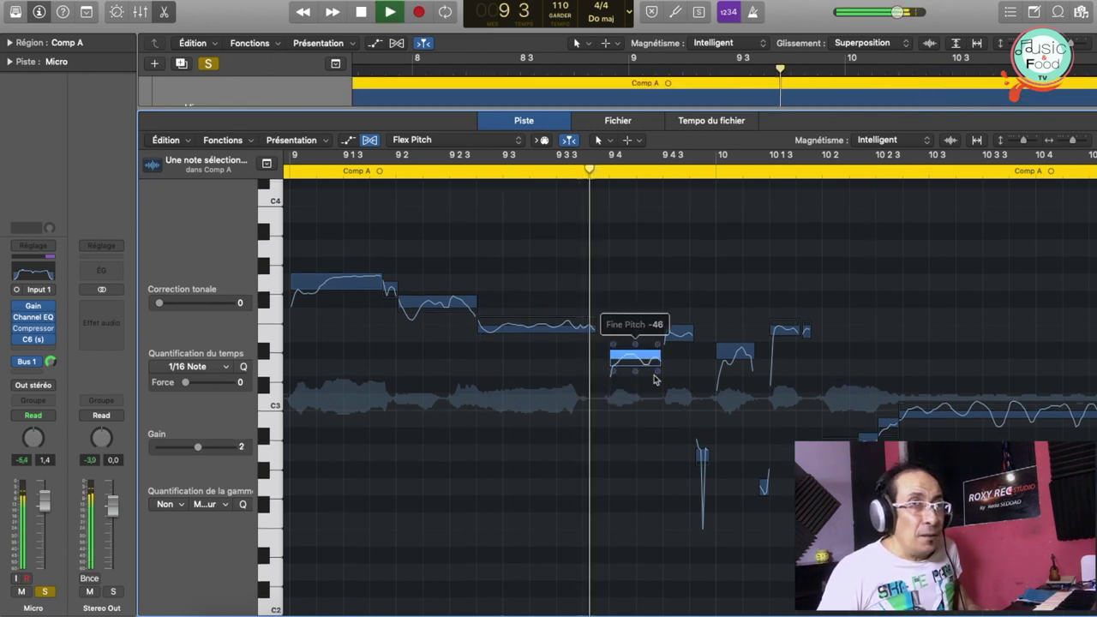
key(space)
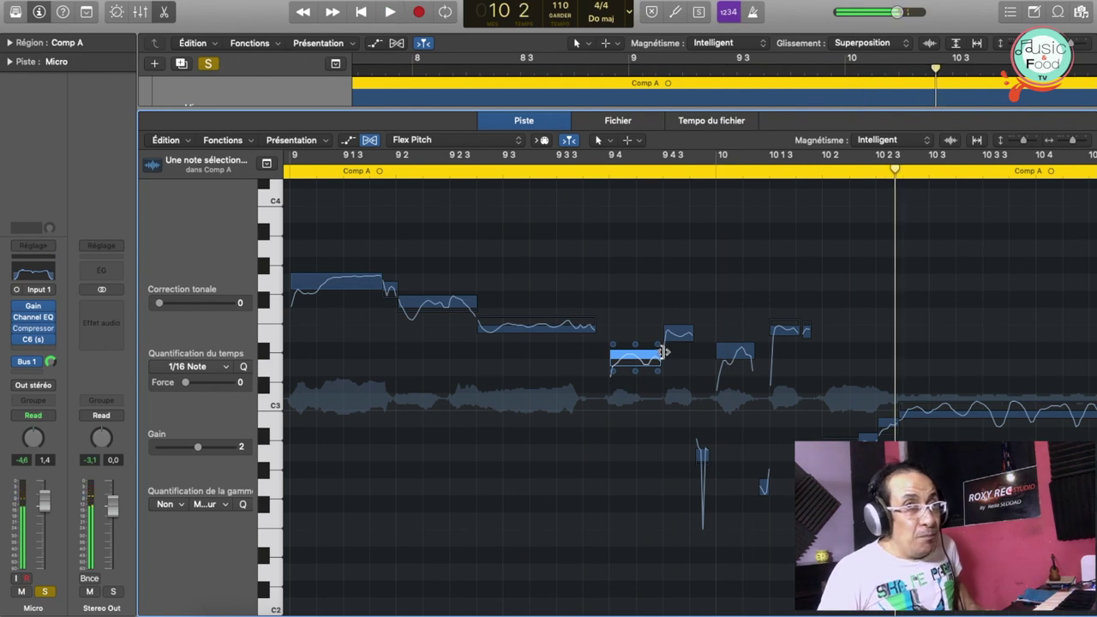
- Raise the gain of the short note at 9 4 3 and play the phrase
click(668, 342)
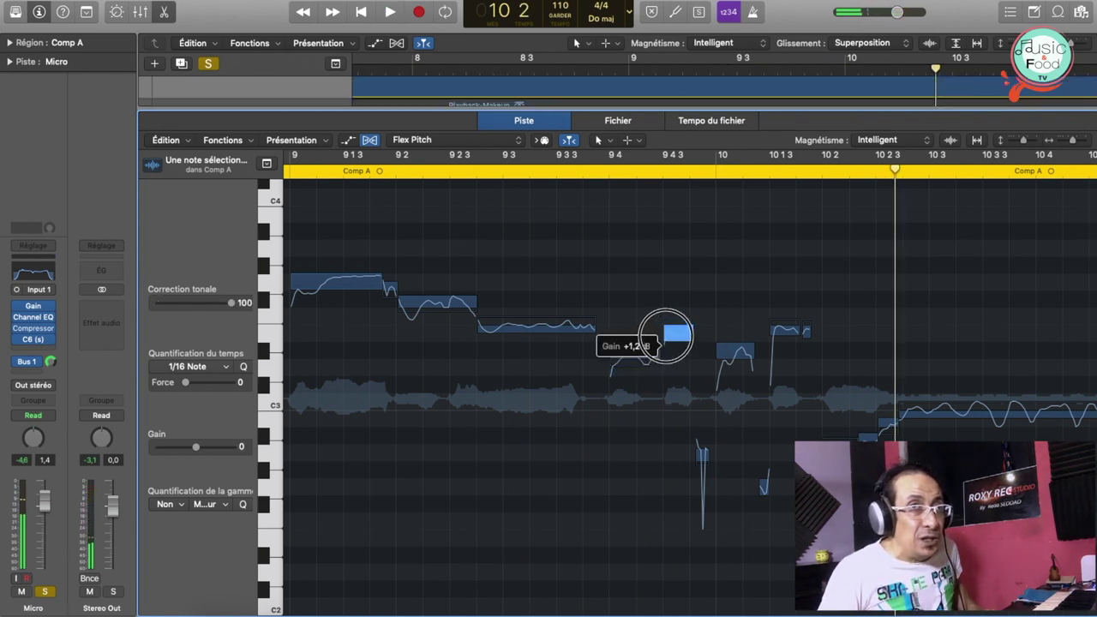
drag(668, 334, 668, 336)
key(space)
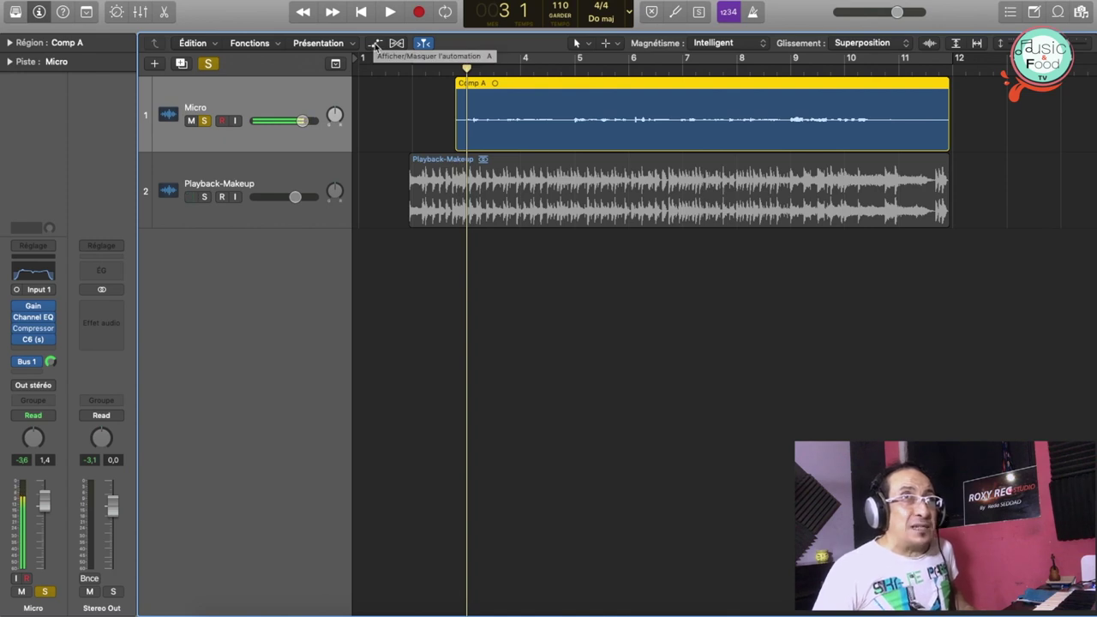
- Show the tracks' volume automation and enlarge the Comp A waveform around bar 3 on the Micro track
click(374, 44)
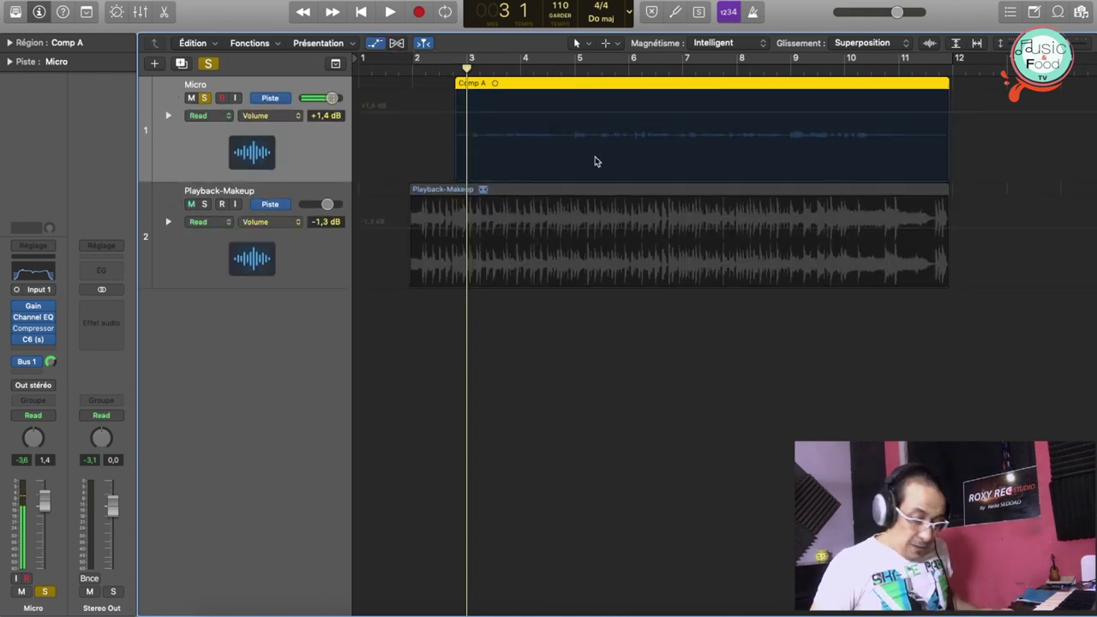
key(super+Right)
key(super+Right)
key(super+Right)
key(super+Right)
key(super+Down)
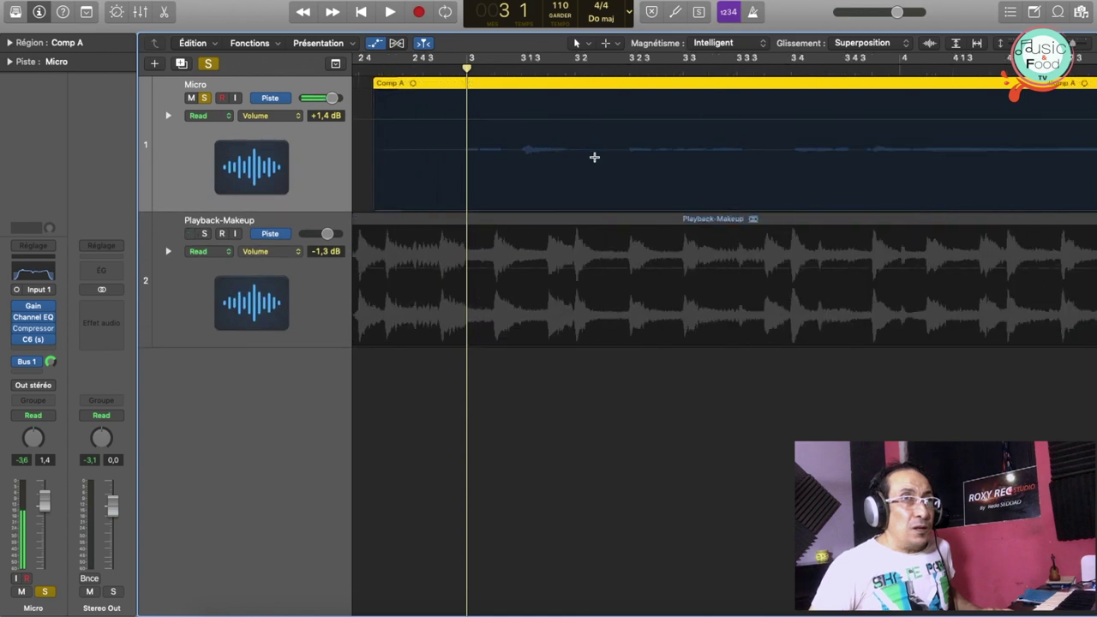
click(595, 159)
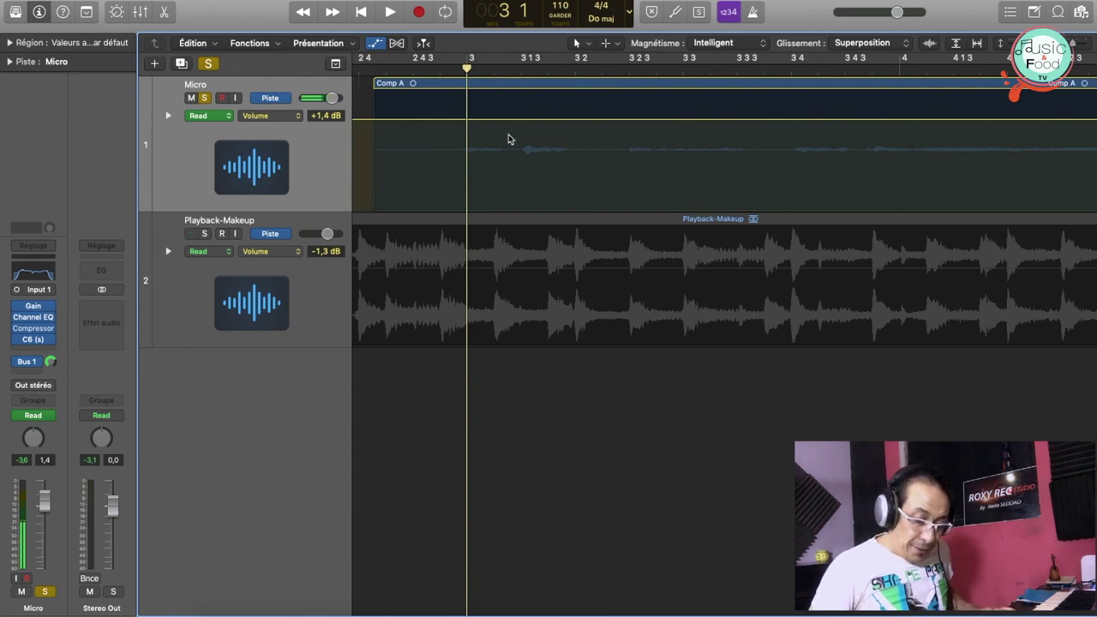
key(super+Right)
key(super+Right)
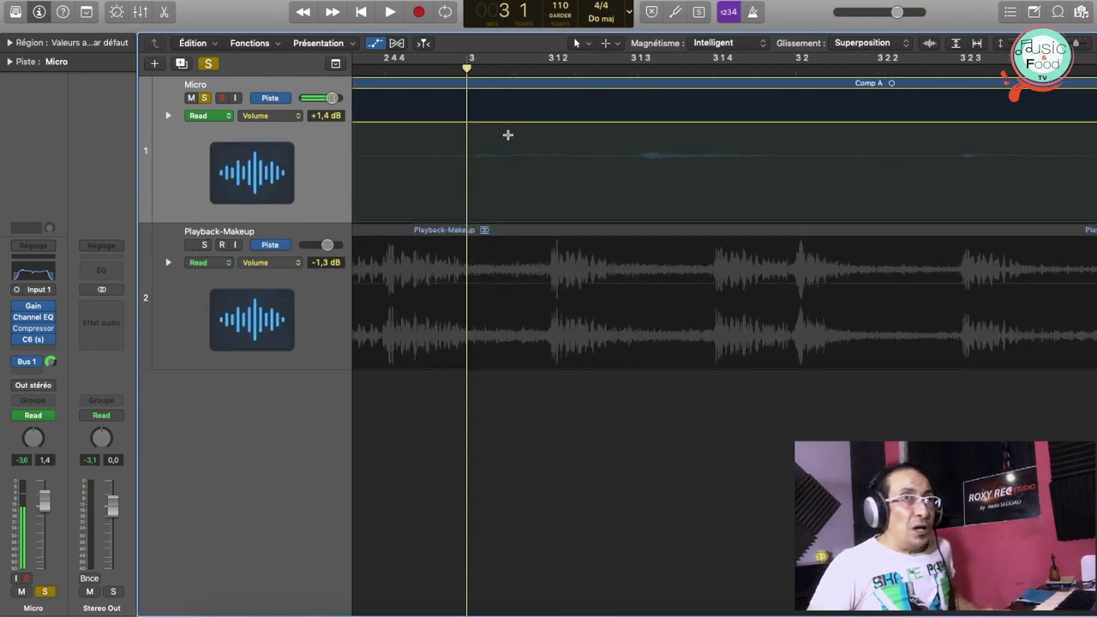
key(super+Down)
key(super+Down)
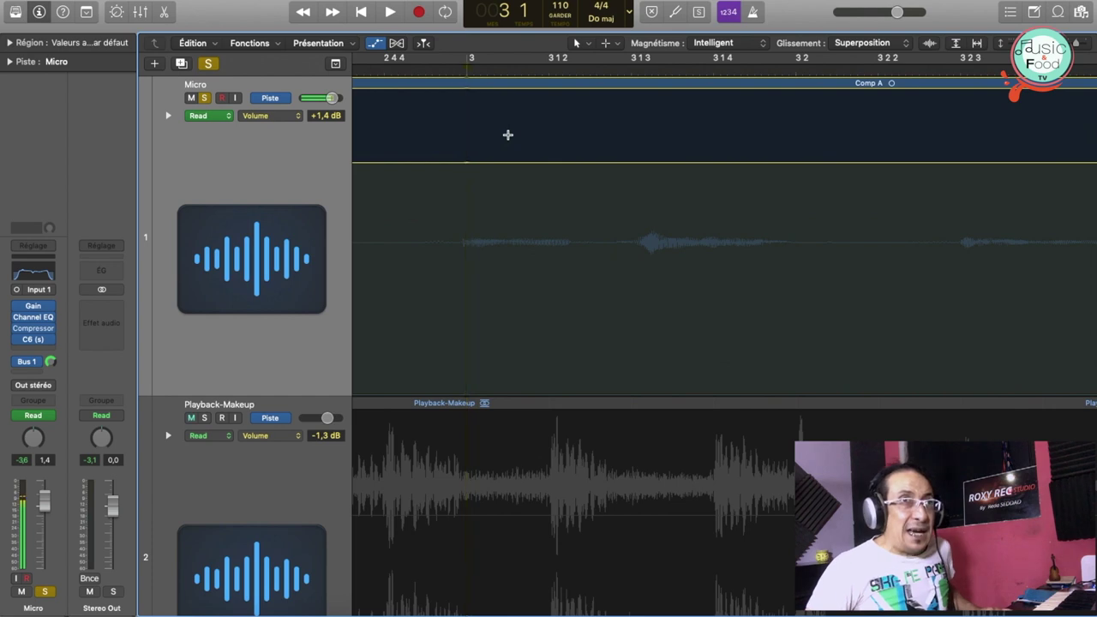
key(super+Right)
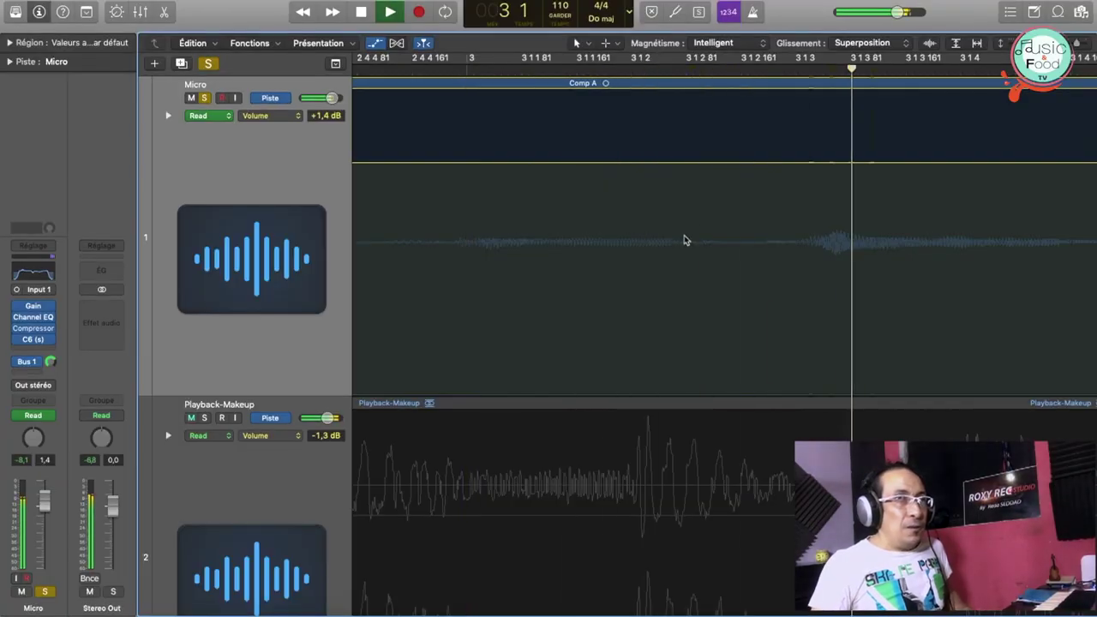
- Play the enlarged vocal up to bar 5 to listen to the gap between phrases
key(space)
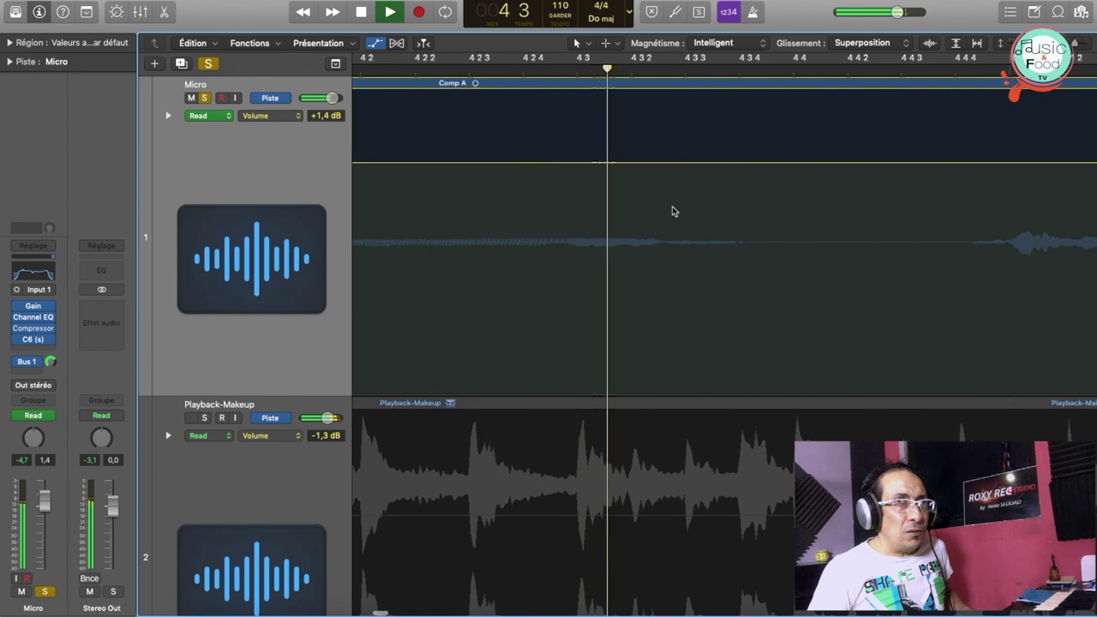
key(space)
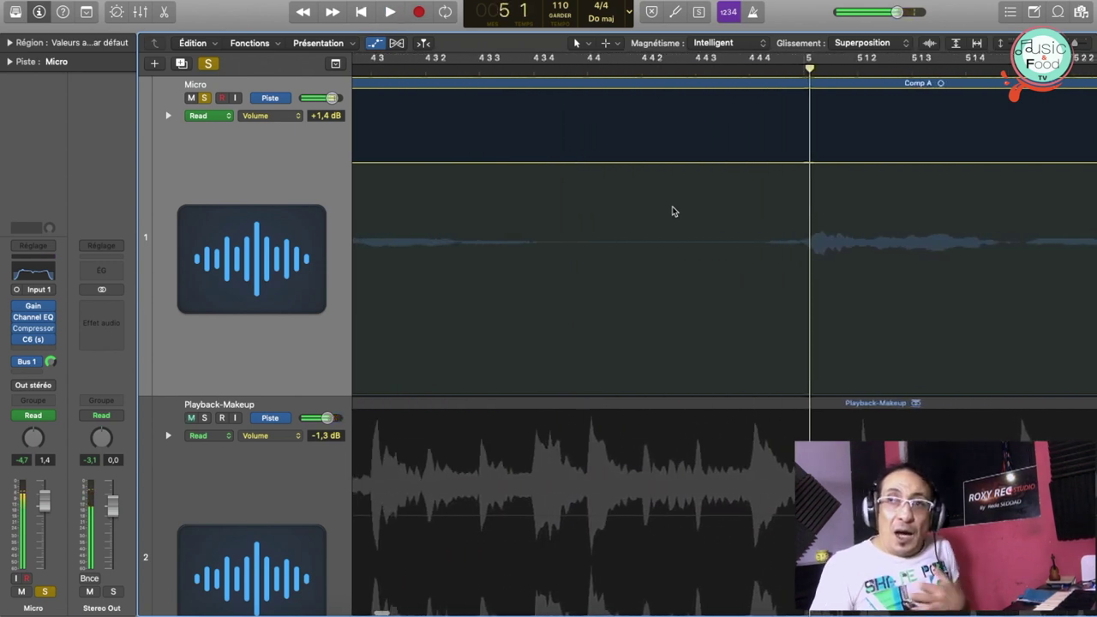
scroll(673, 211, left, 1)
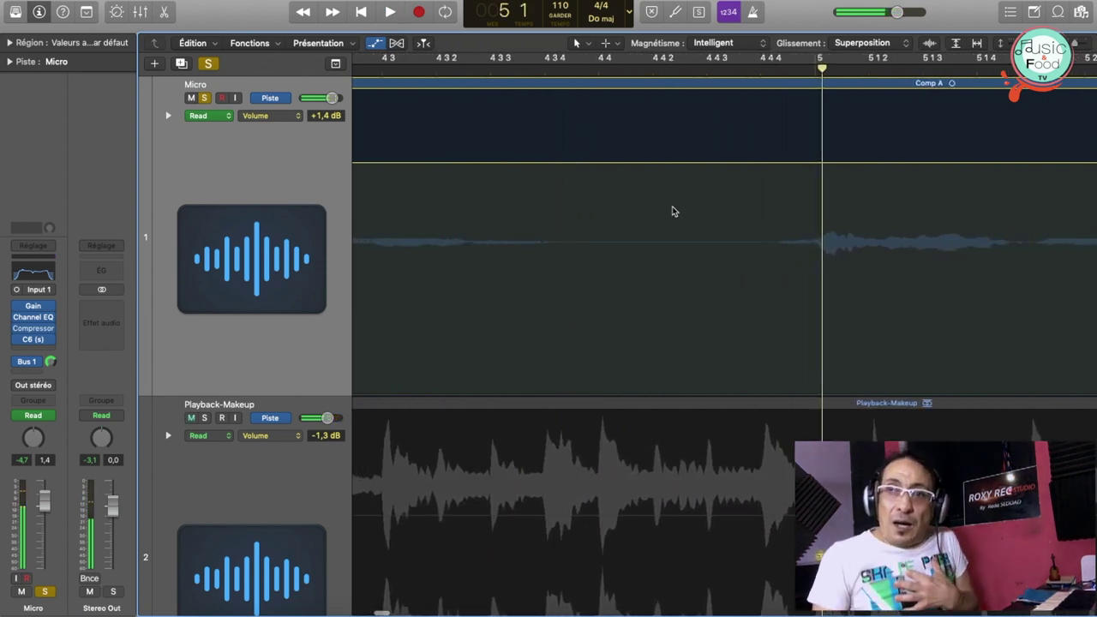
- Replay from 4 3, then pull the Micro volume automation down to -∞ between just before 4 4 and just after 4 4 4
click(396, 74)
key(space)
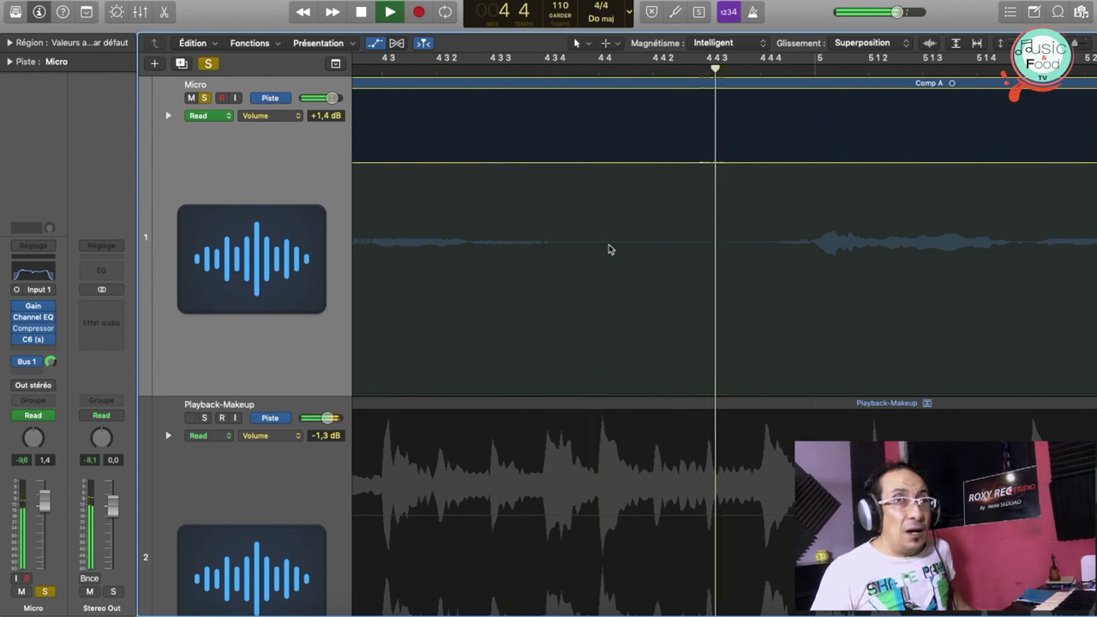
key(space)
key(space)
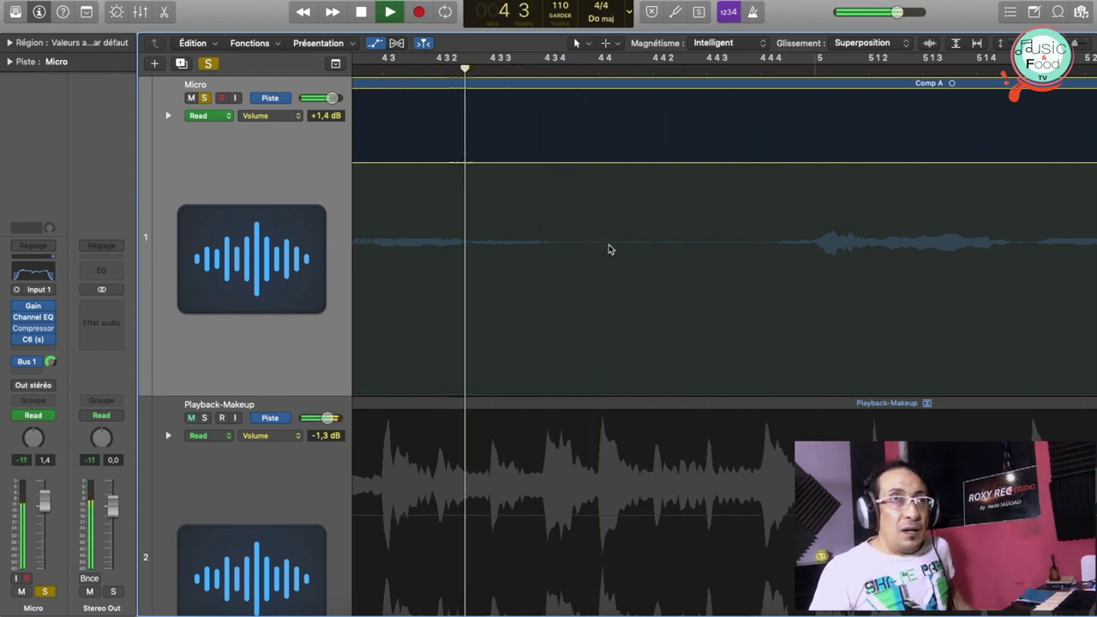
key(space)
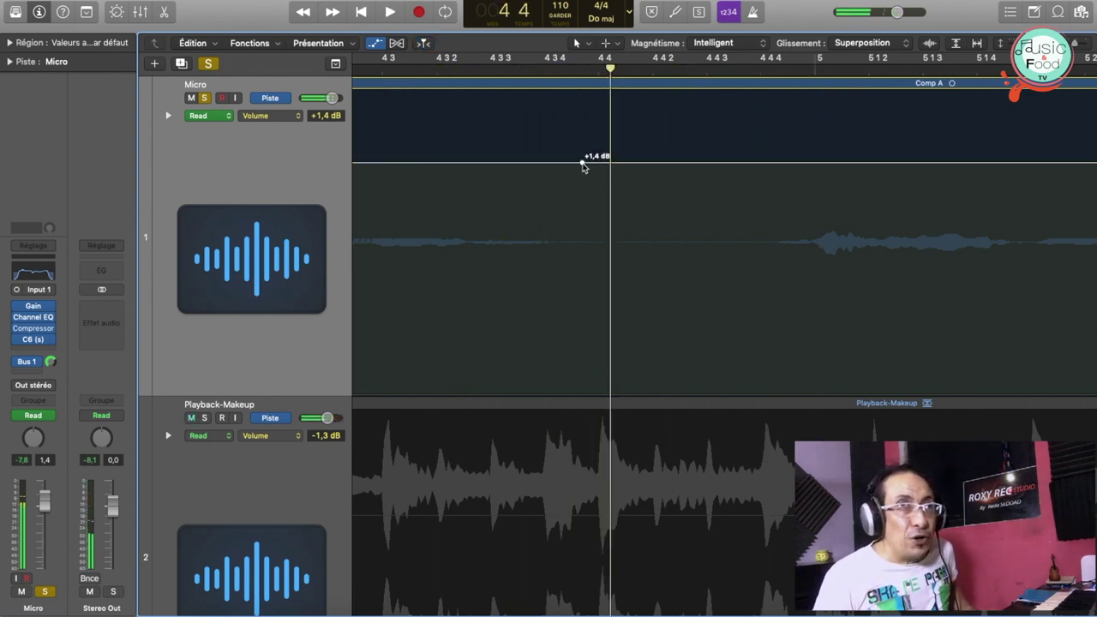
click(779, 164)
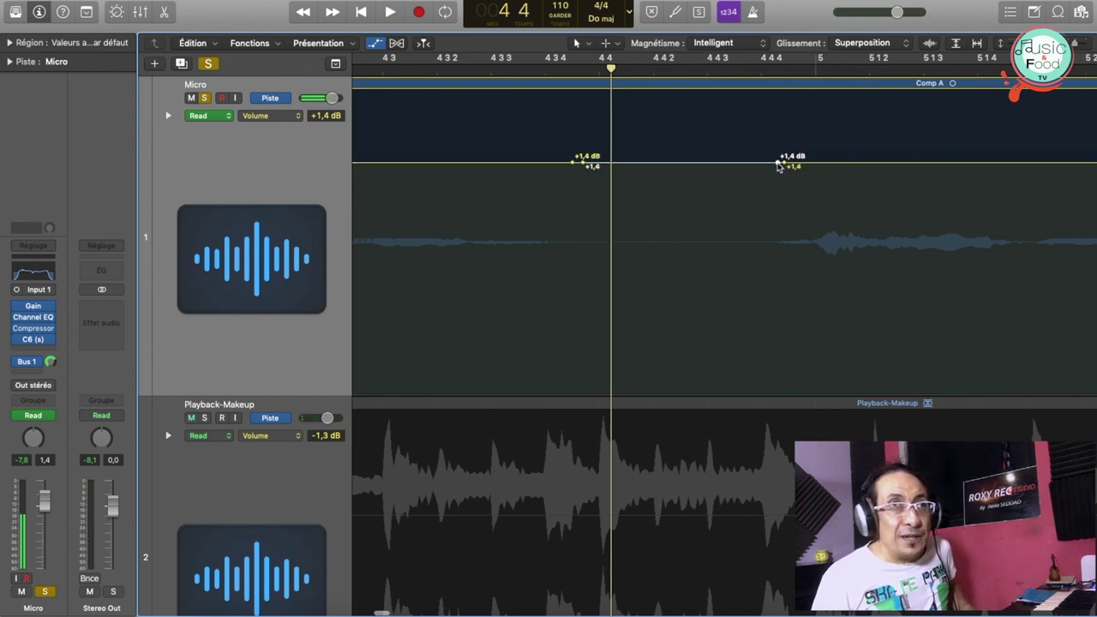
drag(743, 167, 735, 557)
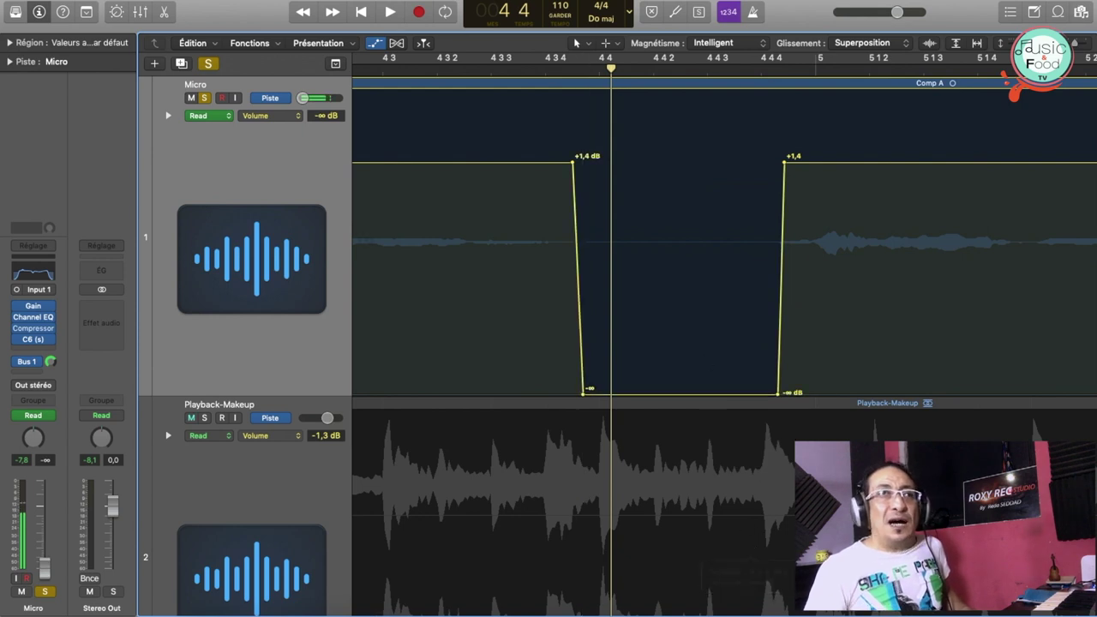
- Play the vocal on to bar 6, then pull the Micro volume automation down to -∞ from just after 5 4 4 to just before 6 1 3
key(space)
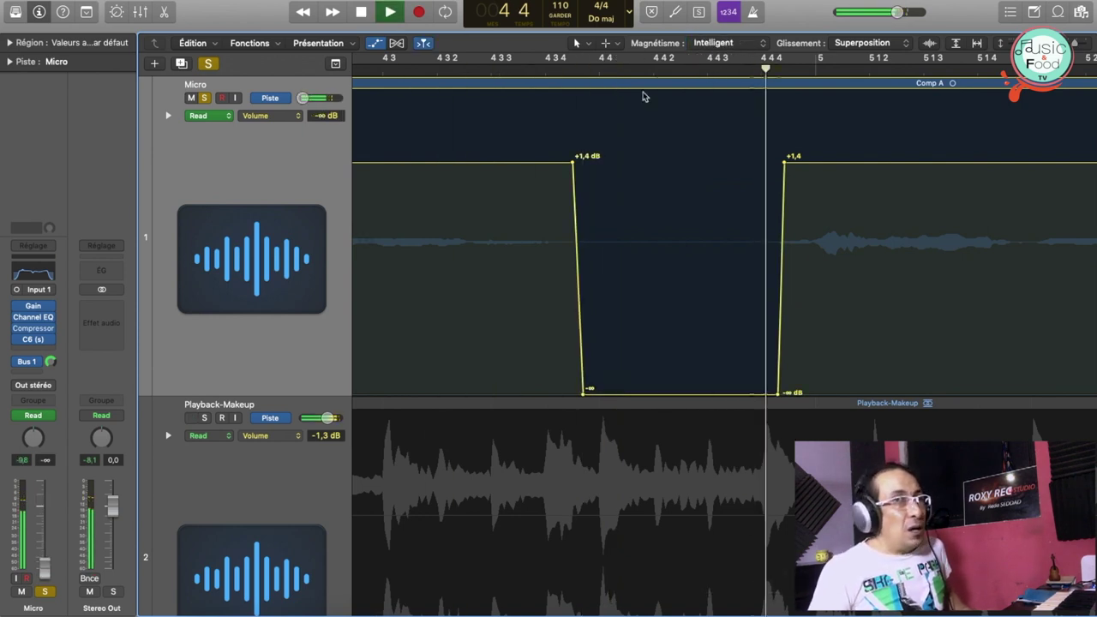
key(space)
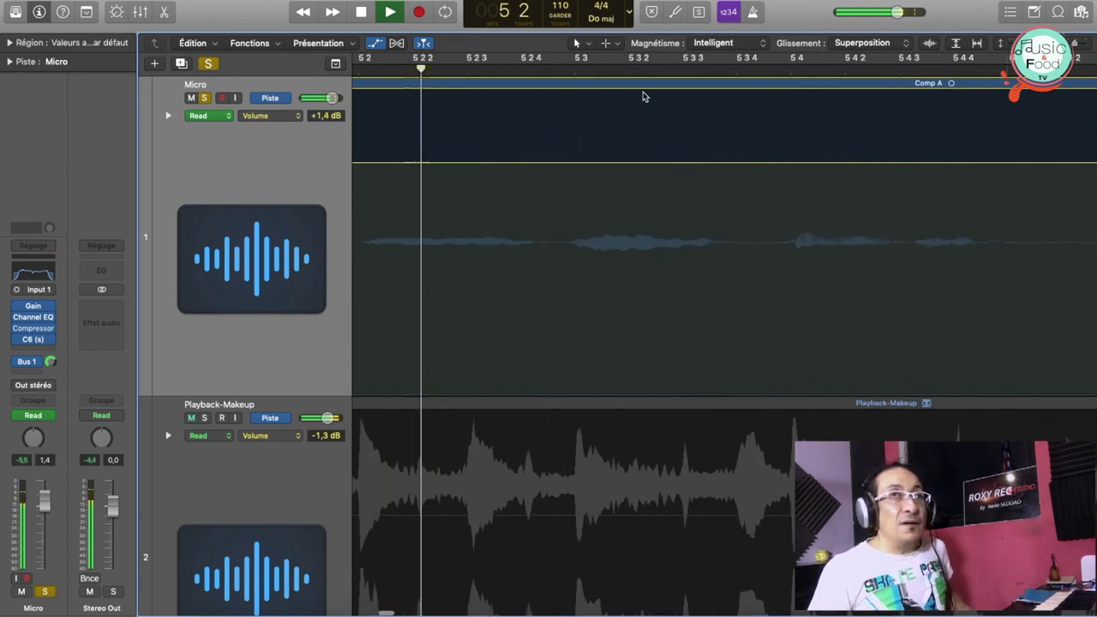
key(space)
click(567, 72)
key(space)
key(space)
key(space)
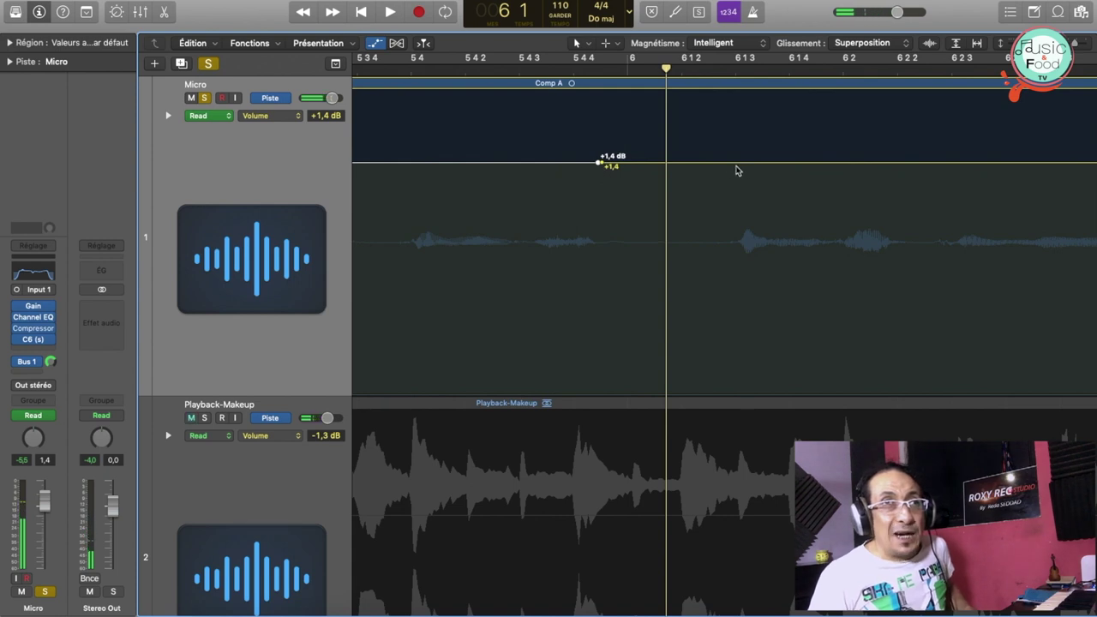
drag(718, 168, 711, 595)
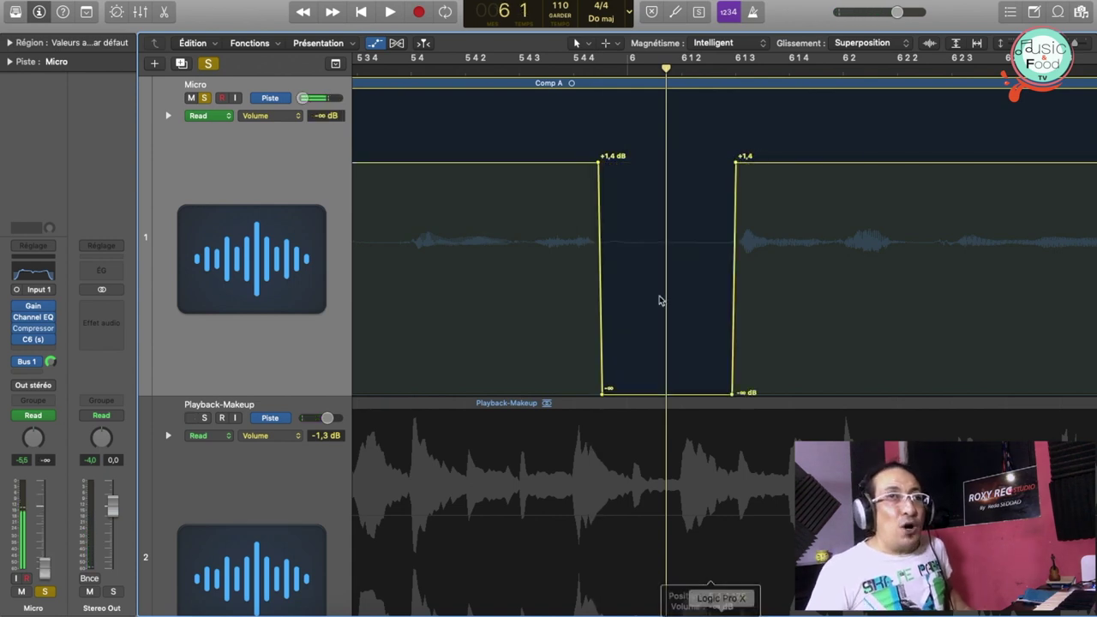
- Play on past bar 7, then pull the Micro volume automation down to near silence between just after 6 4 and just after 6 4 4
key(space)
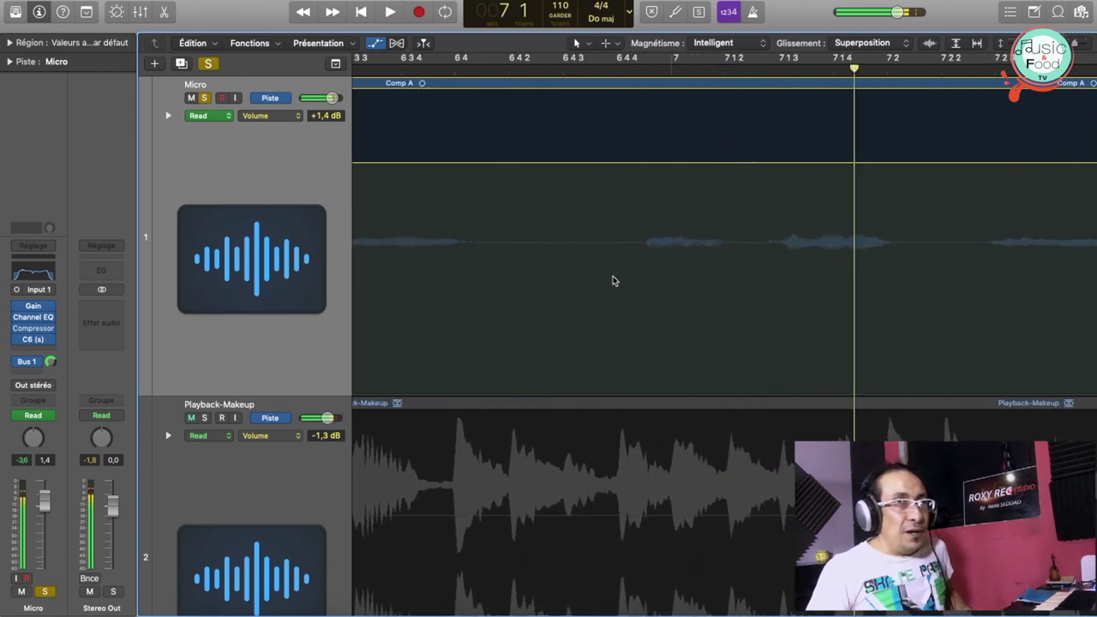
click(486, 164)
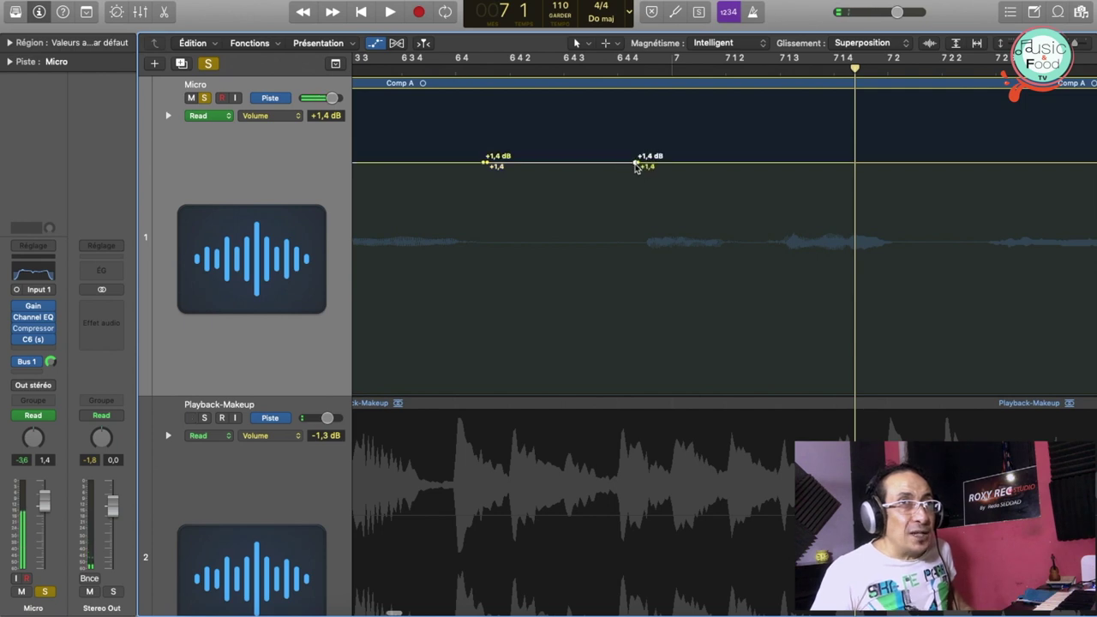
drag(604, 165, 617, 397)
- Play to the end of Comp A, then drop the Micro volume automation to -∞ from about 11 3 onward and show the whole region
key(space)
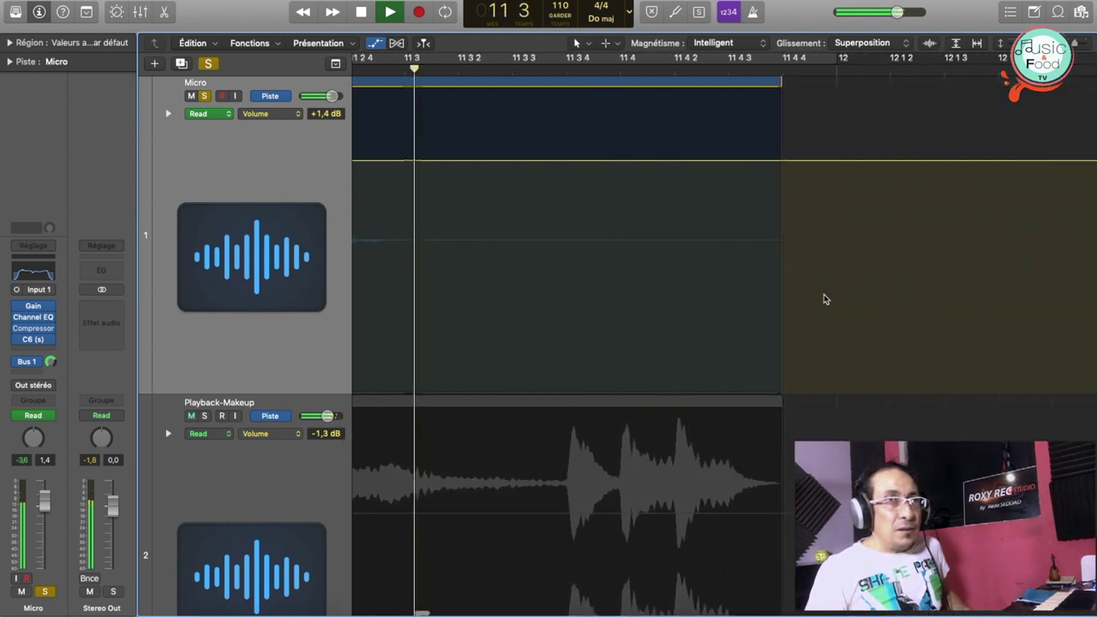
key(space)
scroll(768, 291, left, 5)
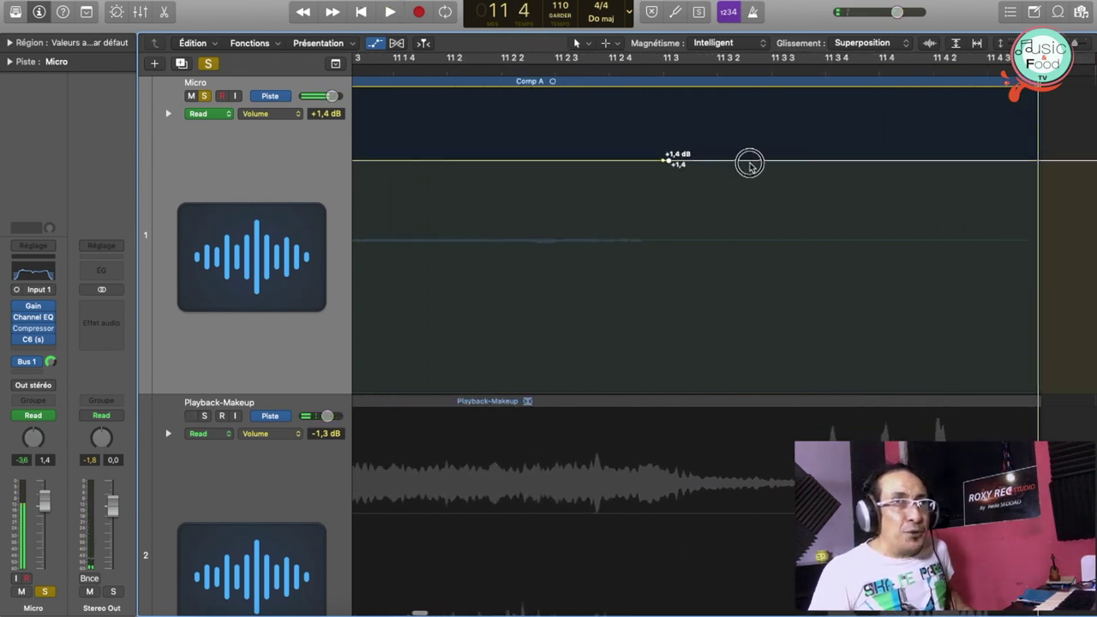
drag(749, 163, 762, 608)
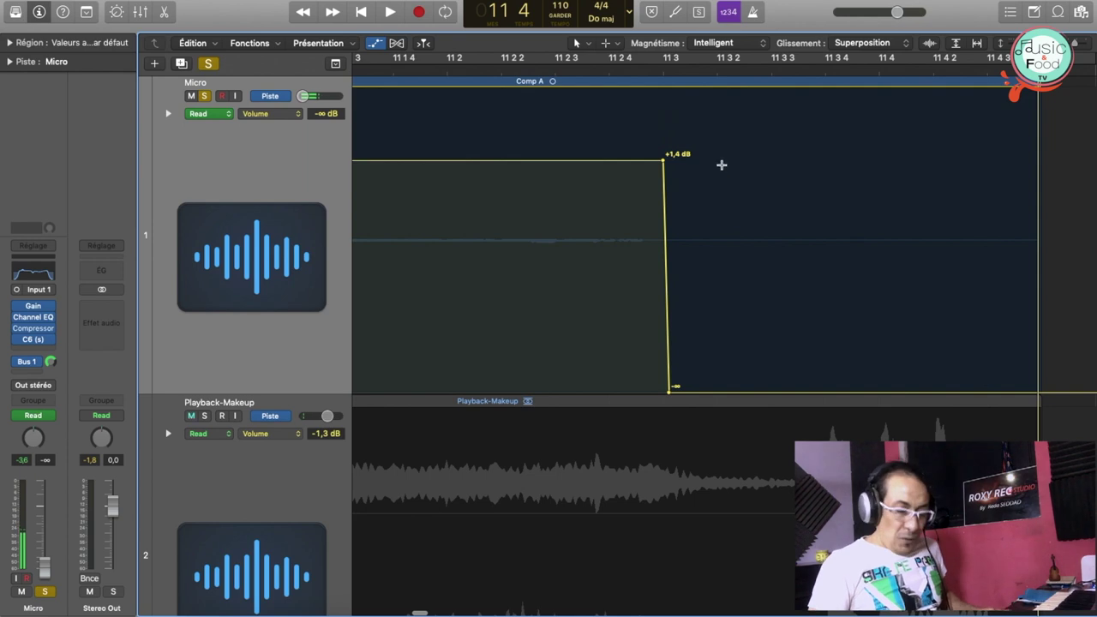
scroll(721, 164, down, 10)
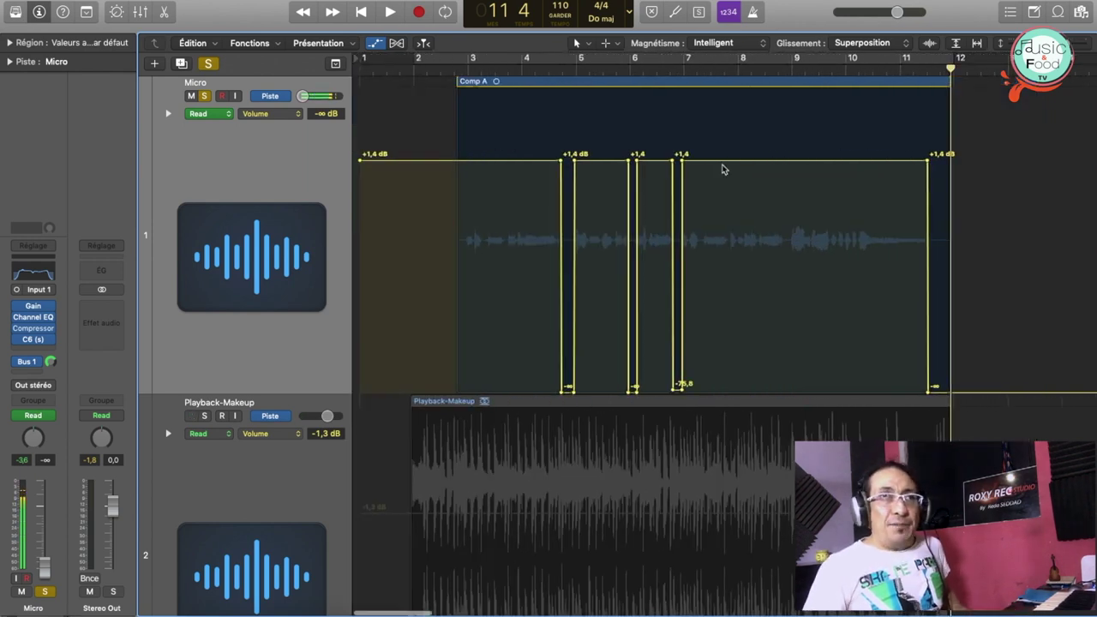